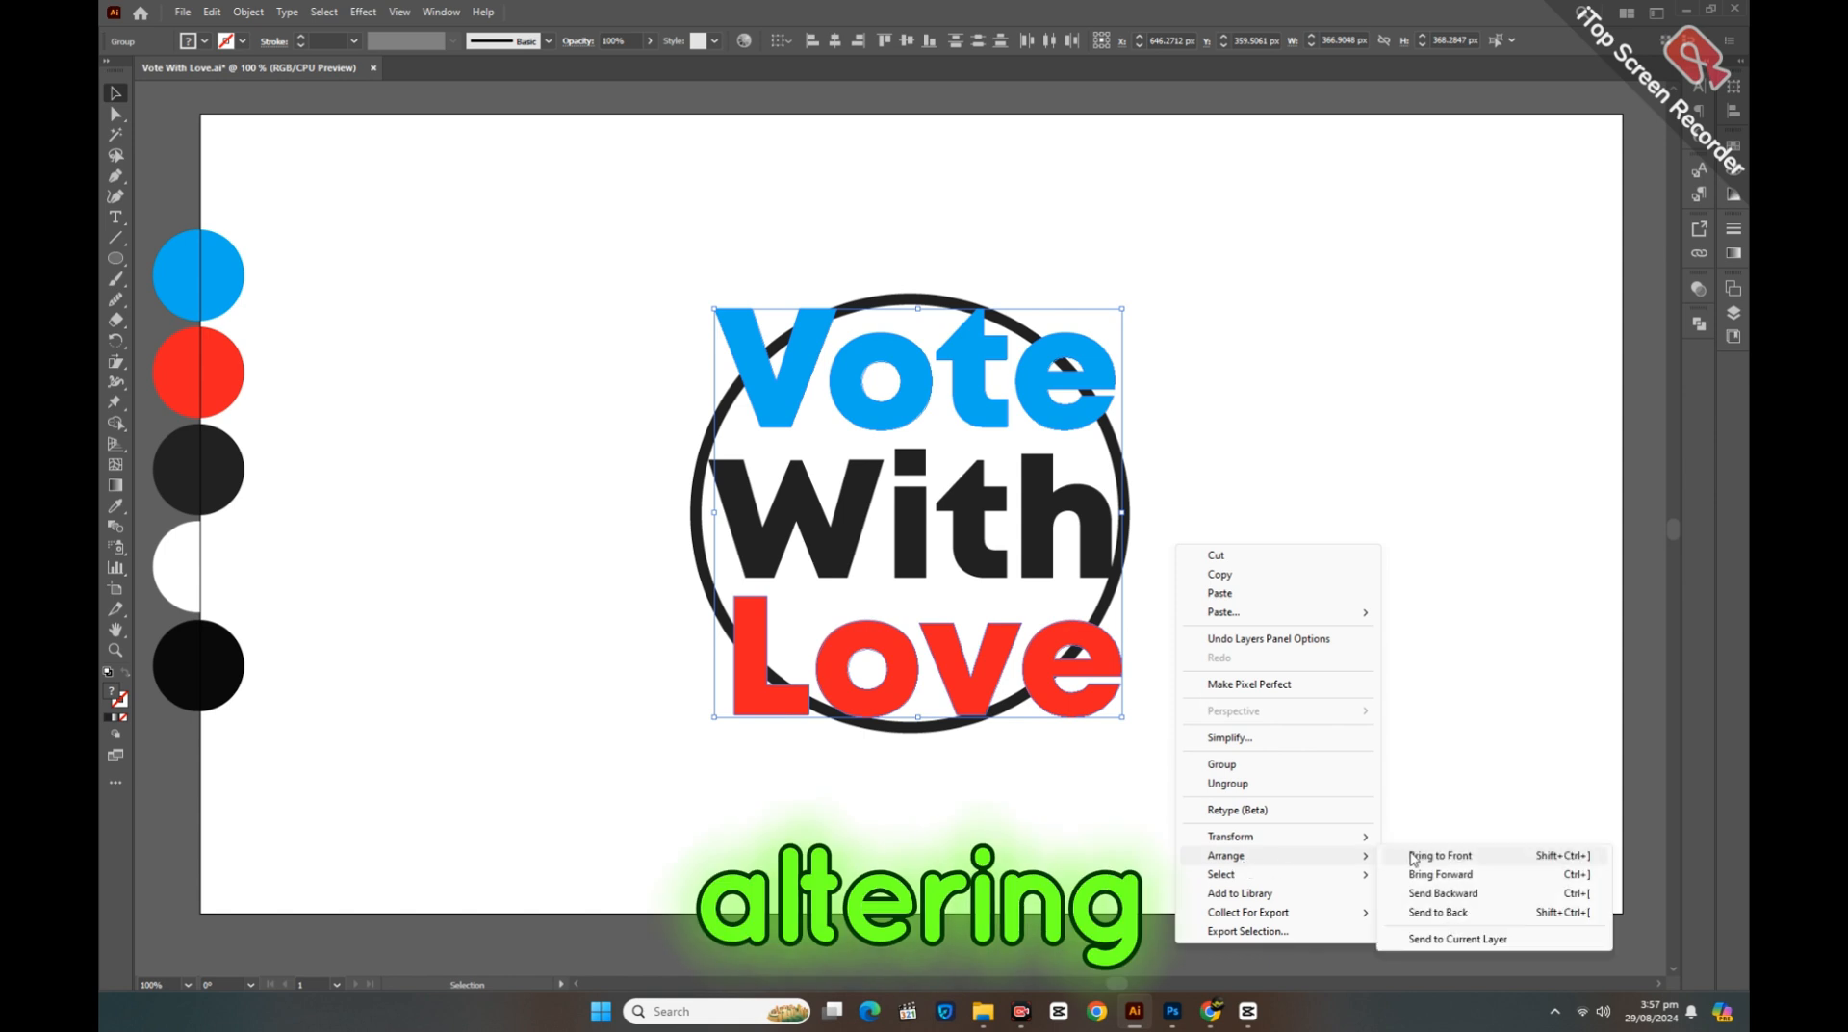
# Step: Bring the blue and red words in front of the circle and move "Vote" down about 40 px over "With"
pyautogui.click(1415, 856)
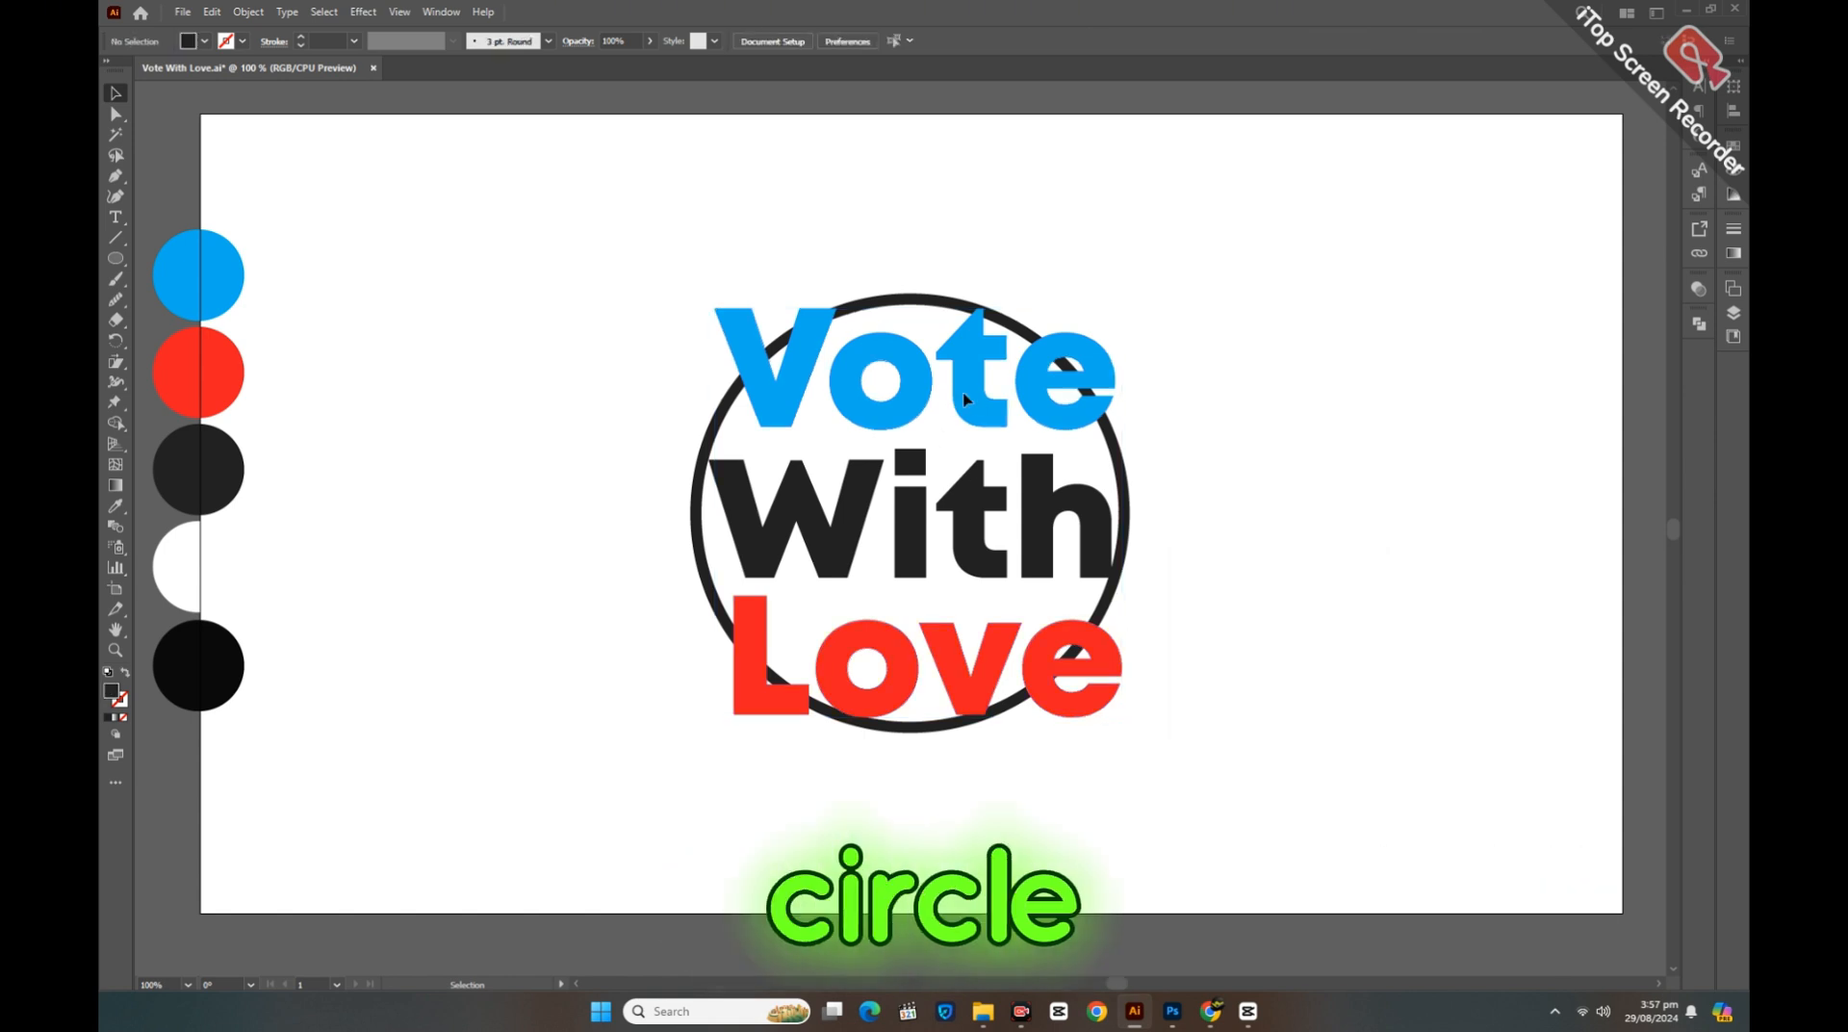
pyautogui.click(962, 393)
pyautogui.hotkey('shift', 'Down')
pyautogui.hotkey('shift', 'Down')
pyautogui.hotkey('shift', 'Down')
pyautogui.hotkey('shift', 'Down')
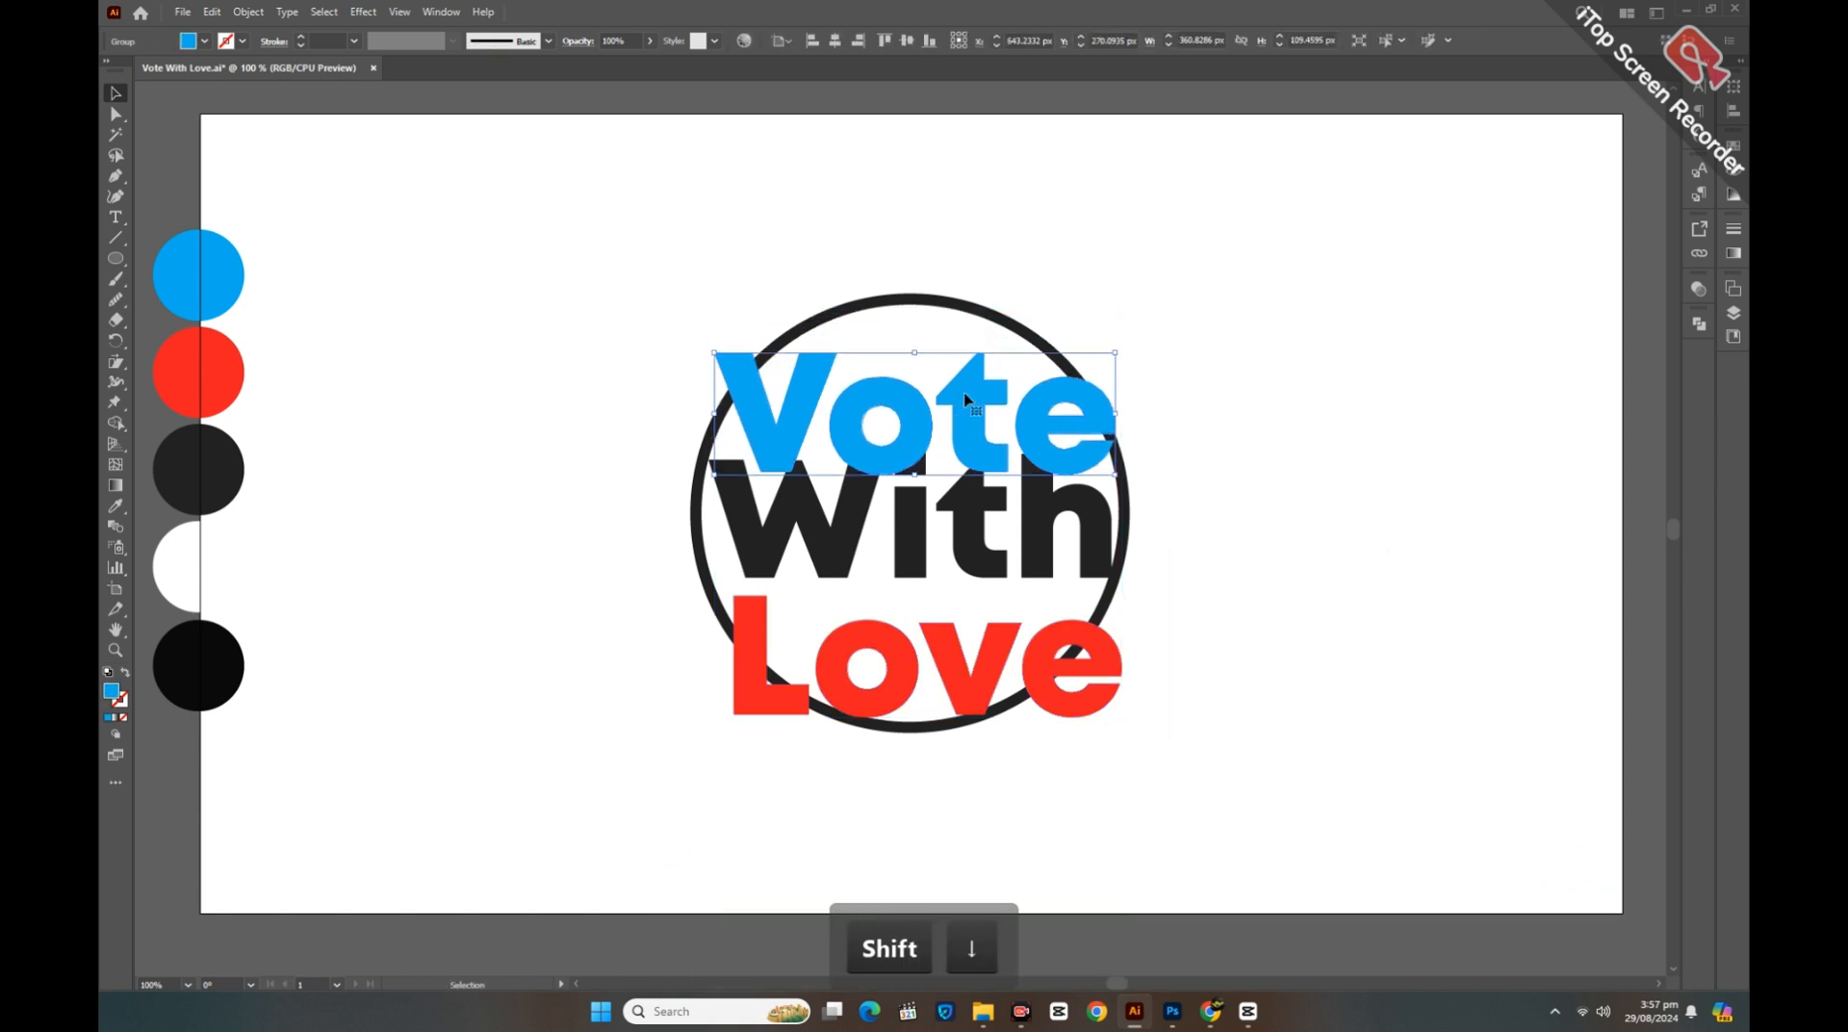
# Step: Move the red word "Love" up so it overlaps the lower edge of "With" inside the circle
pyautogui.moveTo(635, 639); pyautogui.dragTo(1159, 776)
pyautogui.hotkey('shift', 'Up')
pyautogui.hotkey('shift', 'Up')
pyautogui.hotkey('shift', 'Up')
pyautogui.hotkey('shift', 'Up')
pyautogui.hotkey('shift', 'Up')
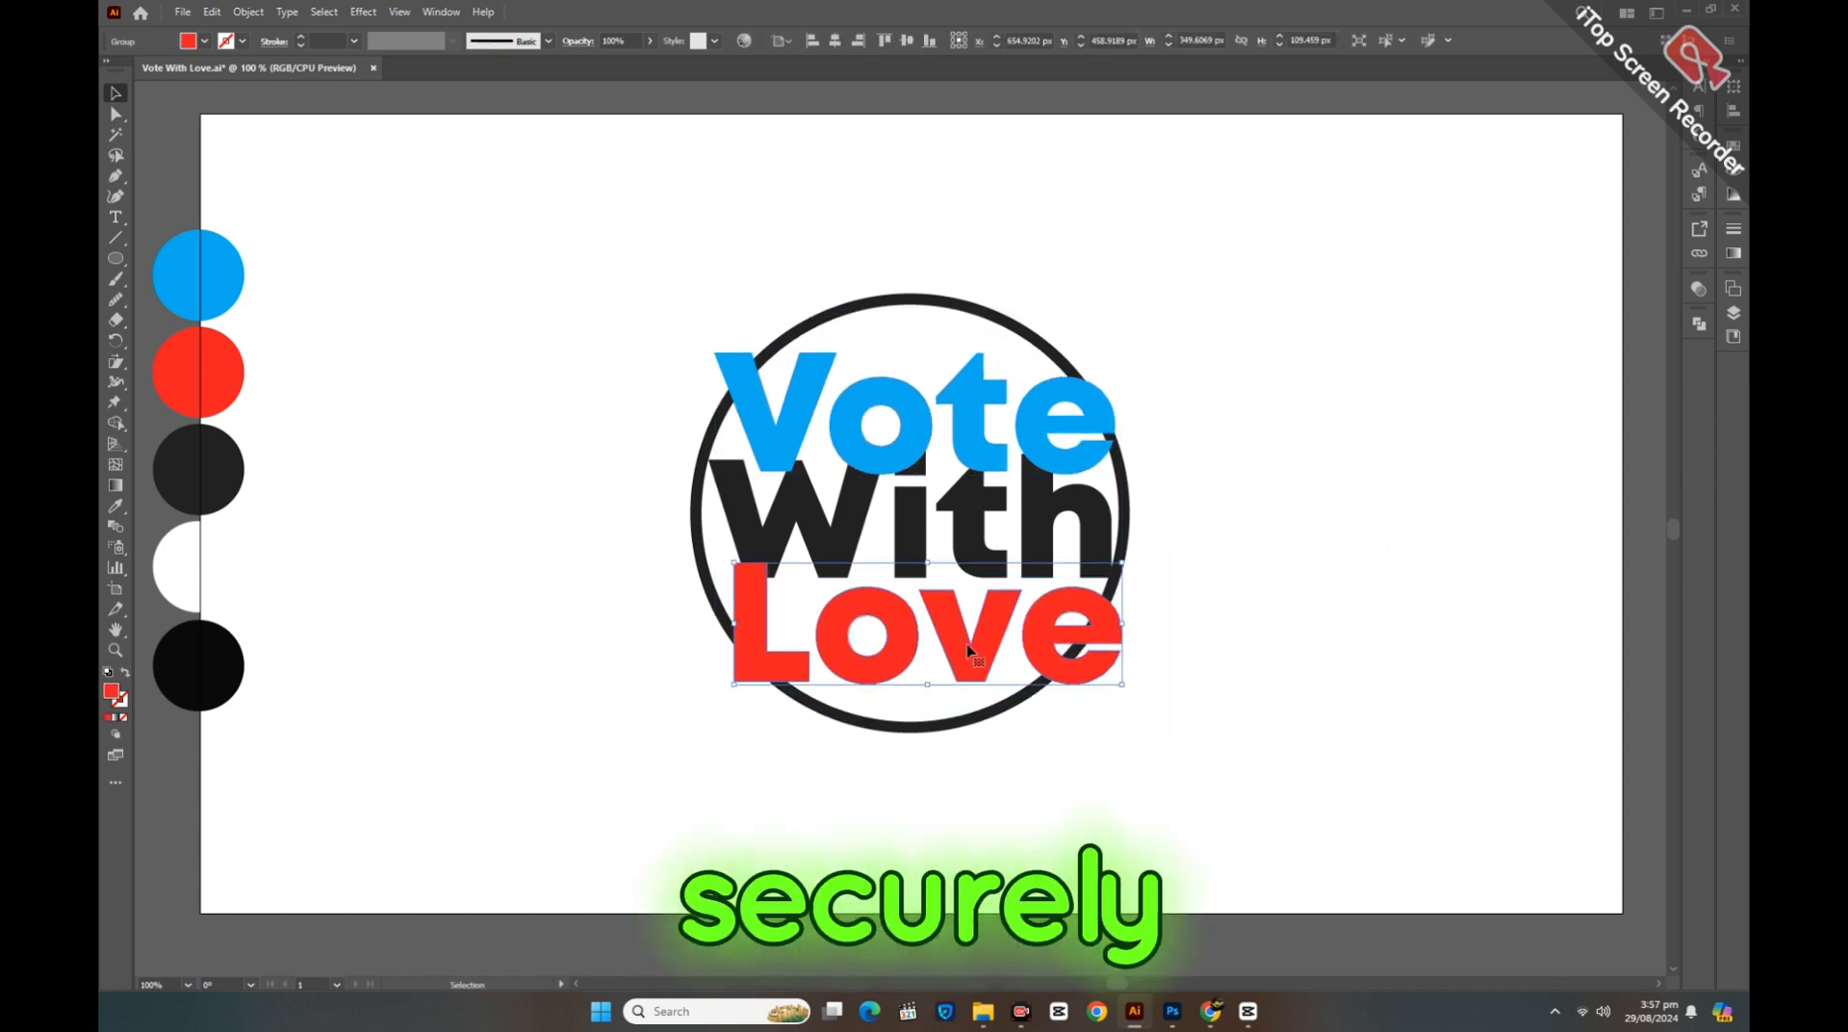
# Step: Ungroup the words "Vote" and "Love" into separate letters
pyautogui.click(895, 404)
pyautogui.rightClick(900, 396)
pyautogui.click(963, 654)
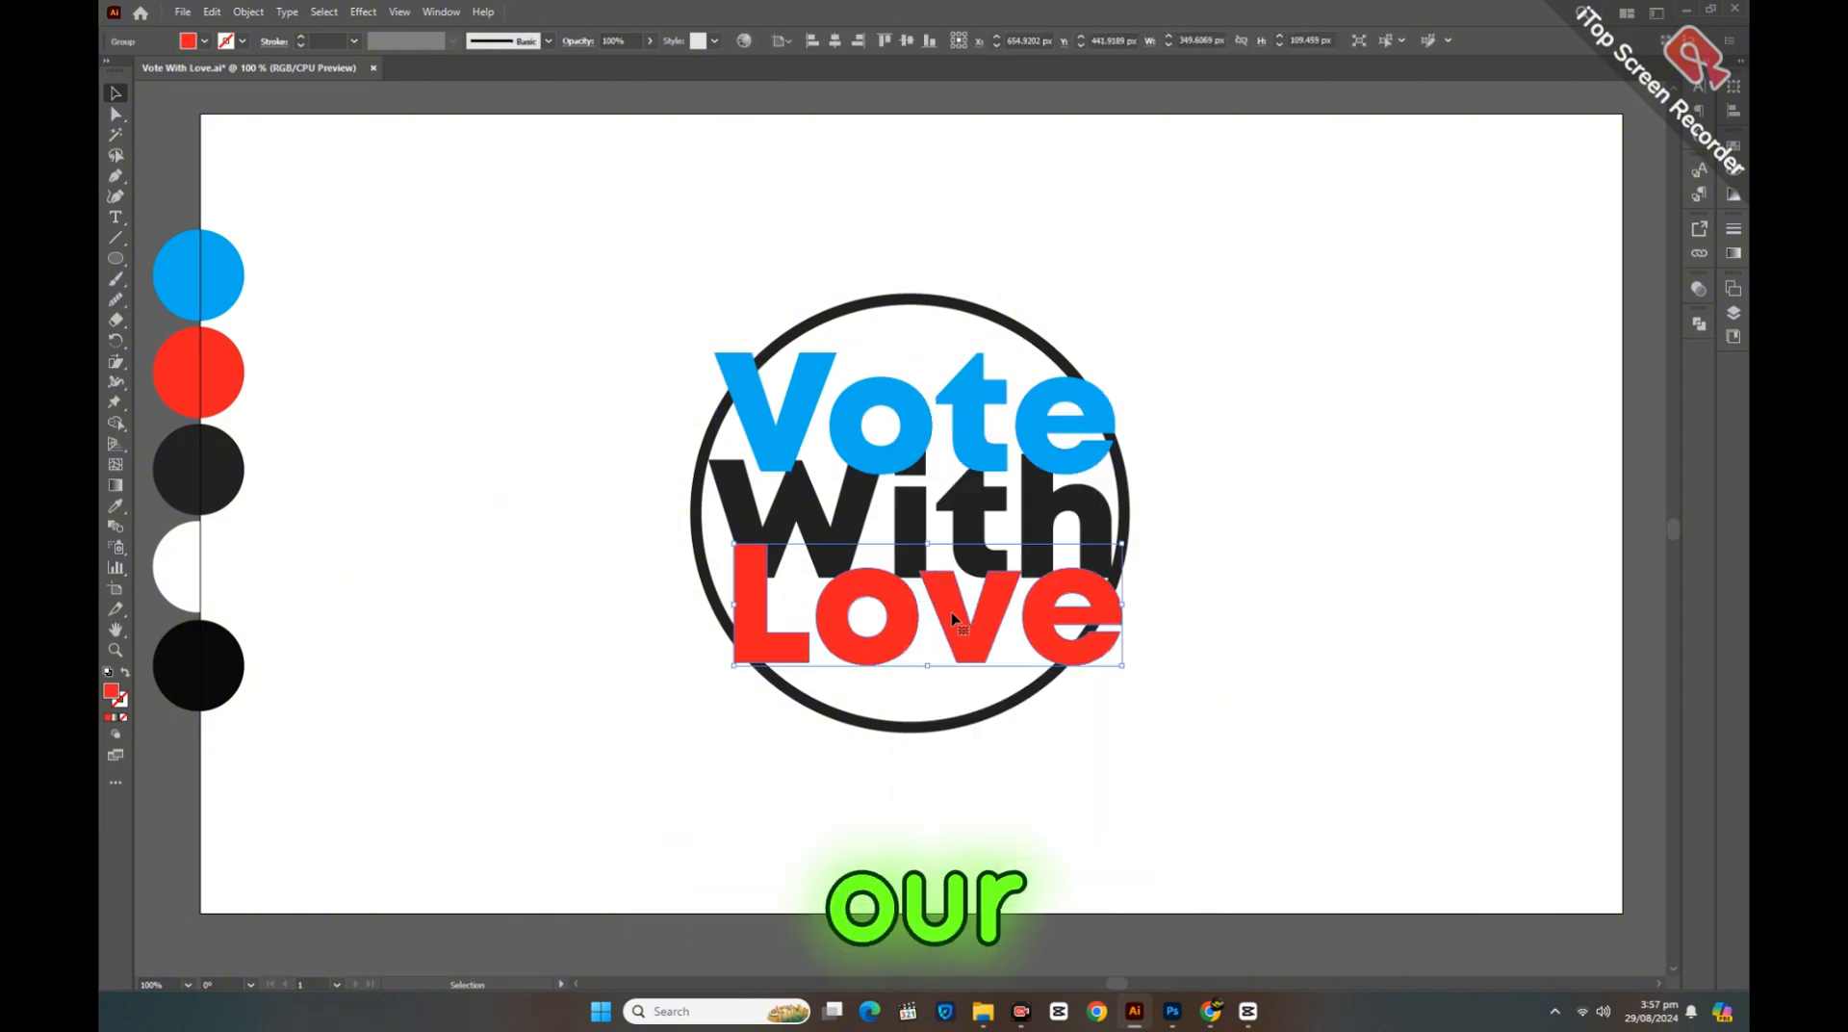
pyautogui.click(1360, 578)
# Step: Raise the "o" of "Vote" slightly and nudge the "V" and "o" to the right
pyautogui.moveTo(623, 341); pyautogui.dragTo(770, 395)
pyautogui.click(857, 443)
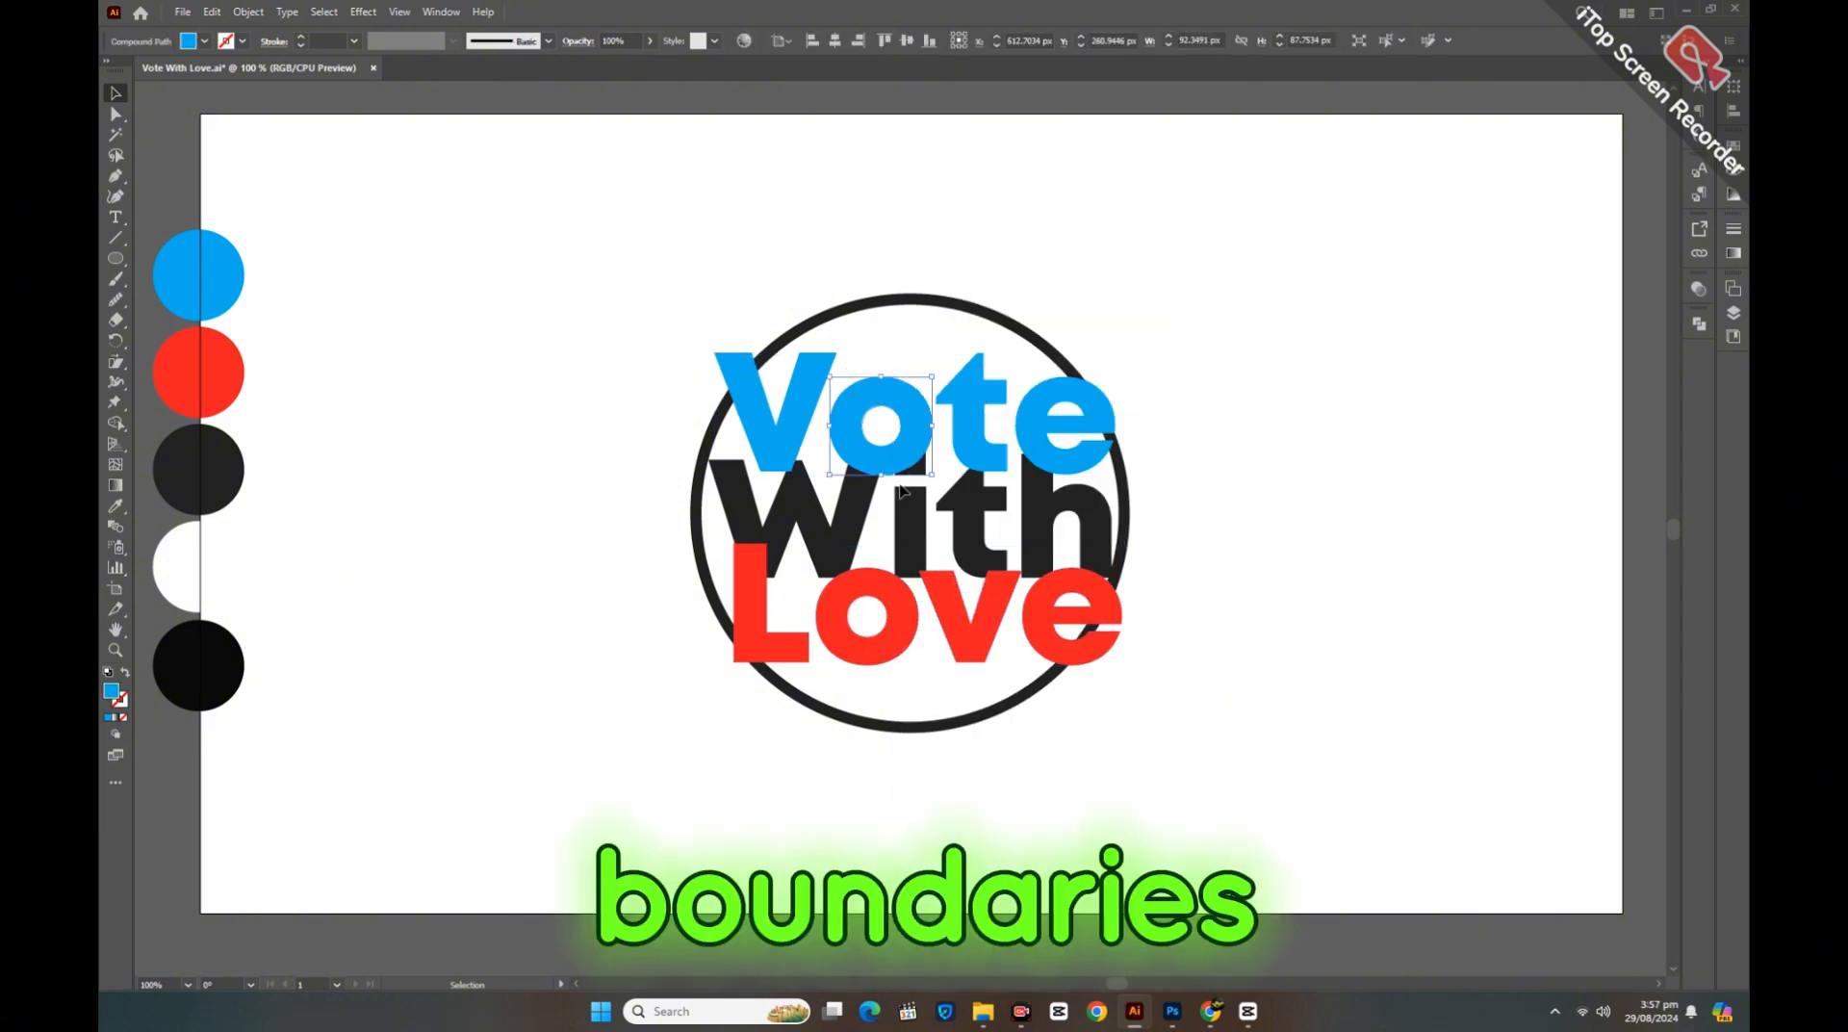
pyautogui.press('Up')
pyautogui.press('Up')
pyautogui.press('Up')
pyautogui.press('Right')
pyautogui.press('Right')
pyautogui.press('Right')
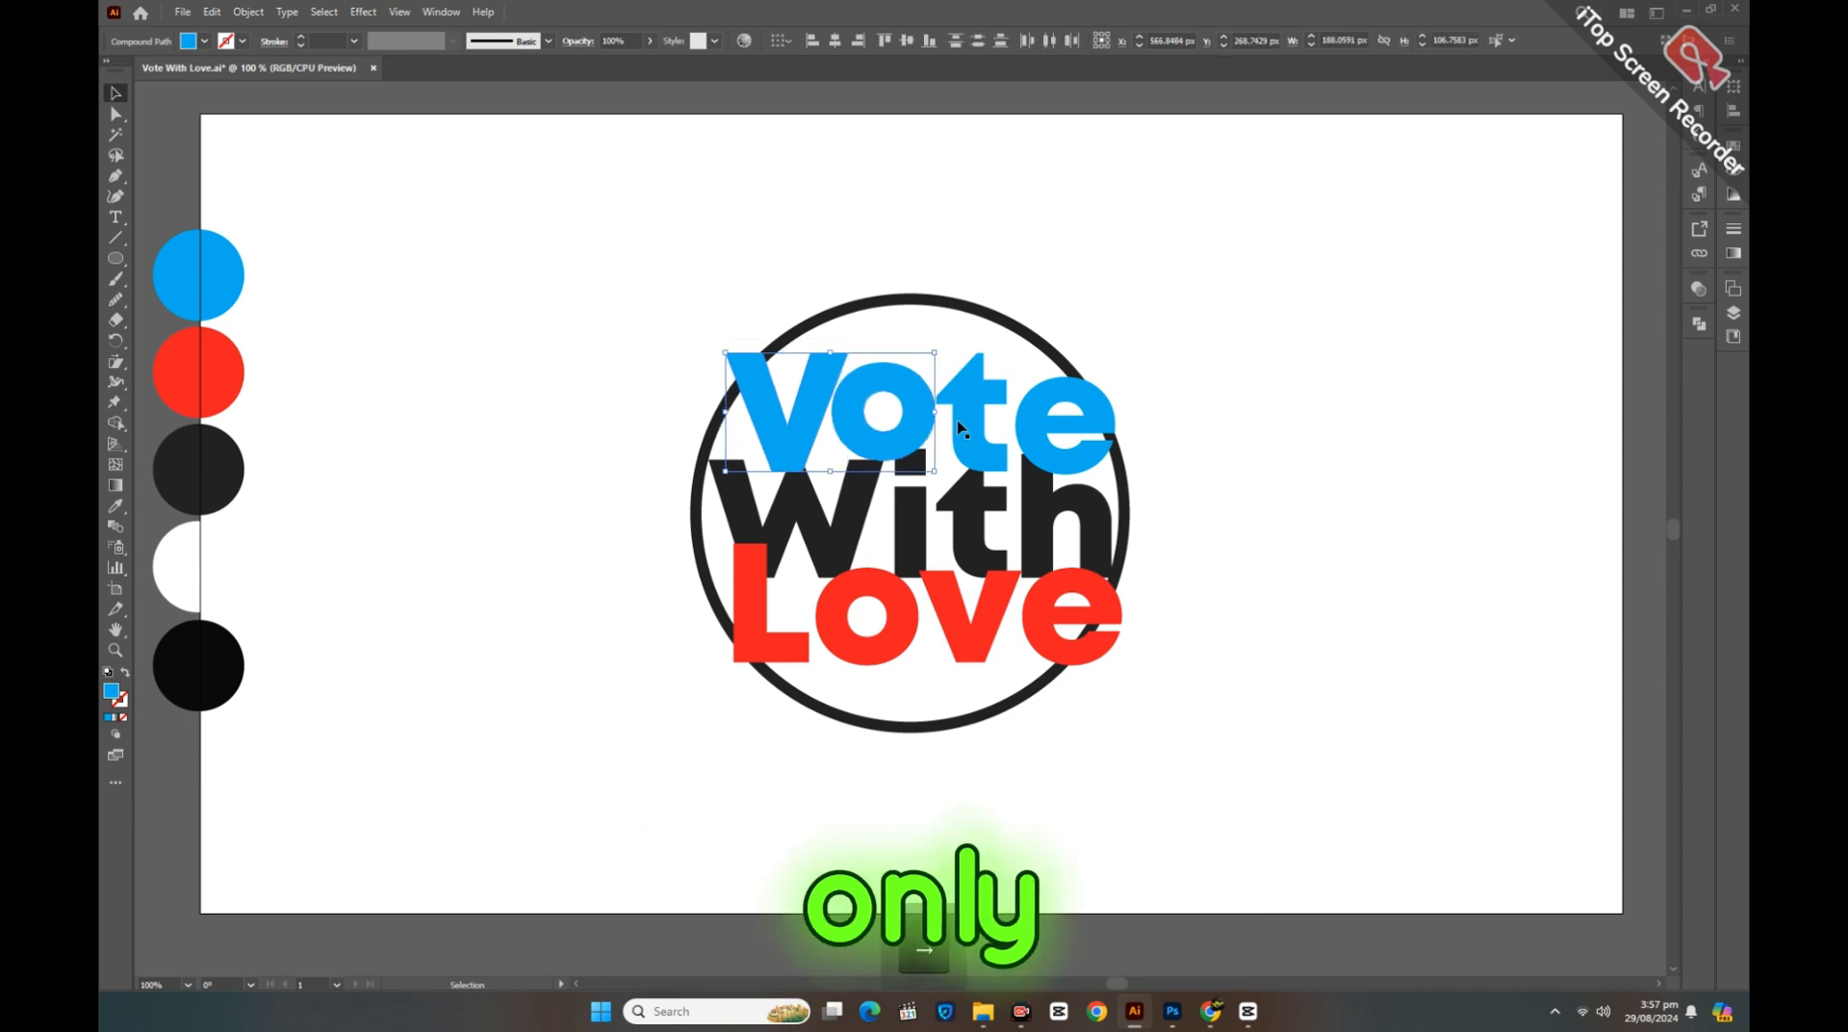
# Step: Raise the "t" and "e" of "Vote" and shift them left to tighten the letter spacing
pyautogui.click(969, 439)
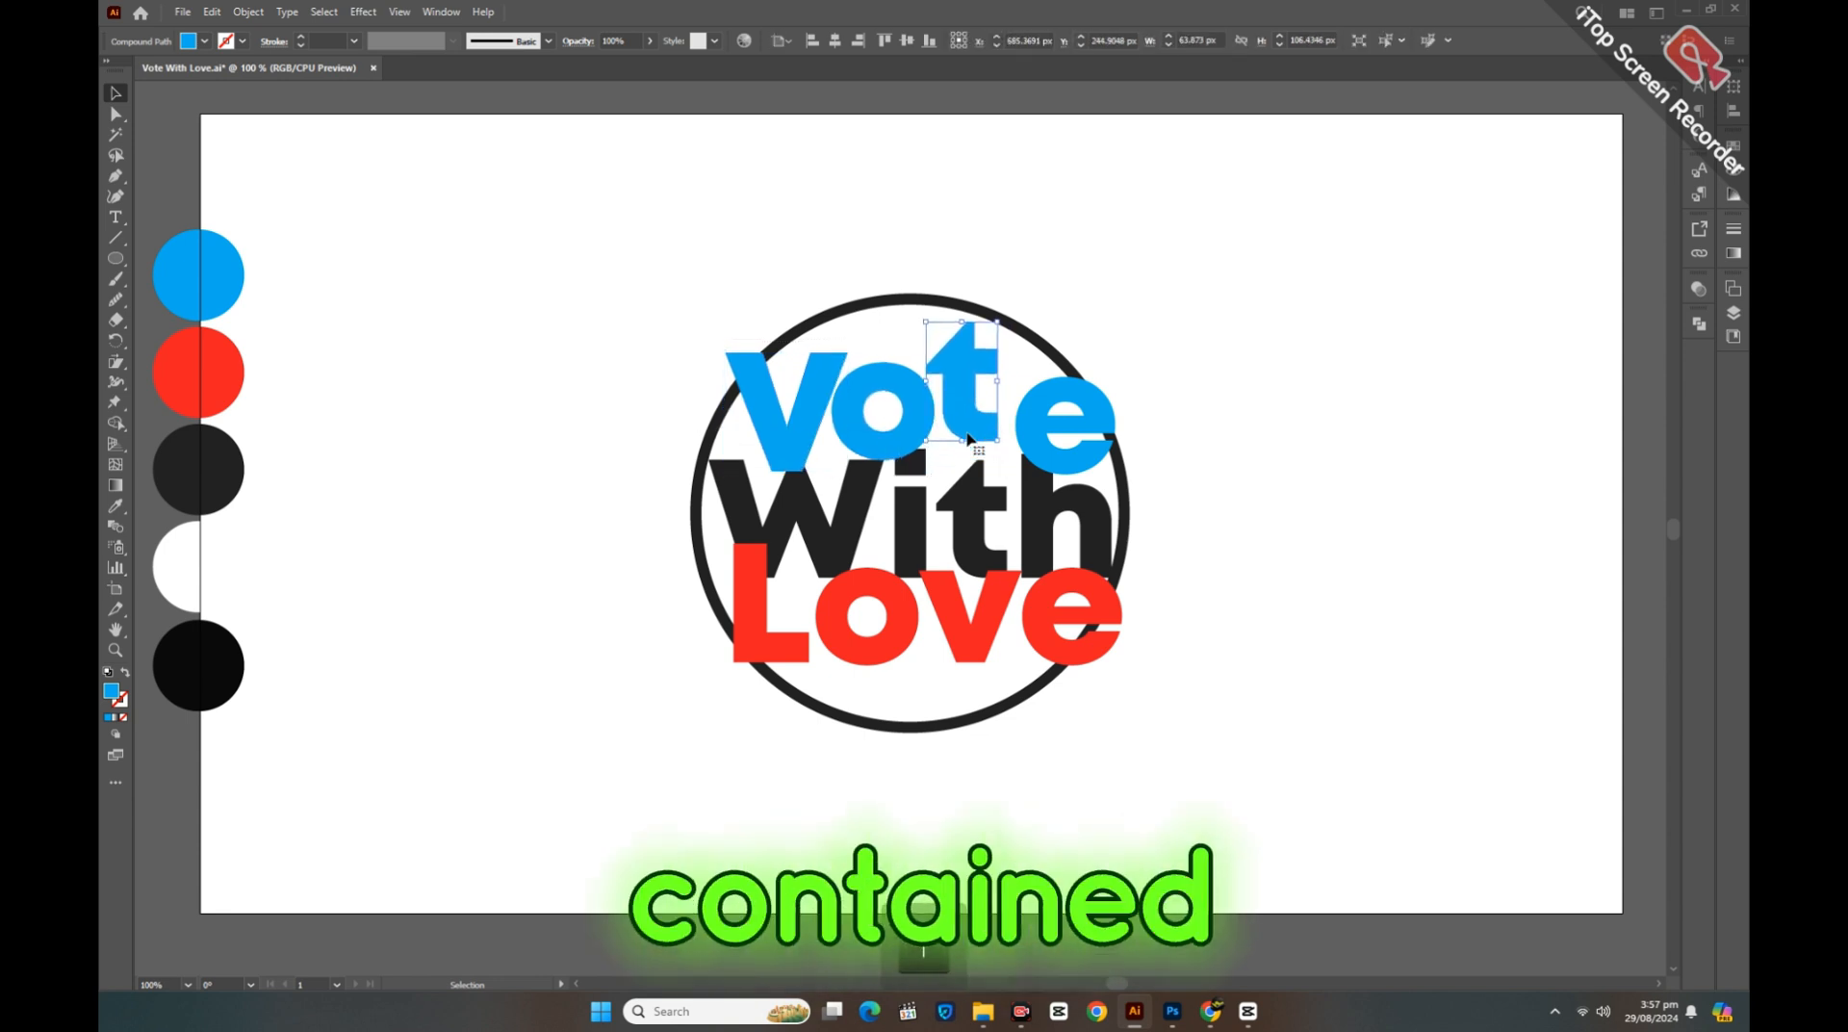
pyautogui.press('Left')
pyautogui.press('Left')
pyautogui.press('Left')
pyautogui.press('Up')
pyautogui.press('Up')
pyautogui.press('Up')
pyautogui.press('Up')
pyautogui.press('Up')
pyautogui.press('Up')
pyautogui.press('Up')
pyautogui.press('Up')
pyautogui.press('Up')
pyautogui.press('Left')
pyautogui.press('Left')
pyautogui.press('Left')
pyautogui.press('Left')
pyautogui.press('Left')
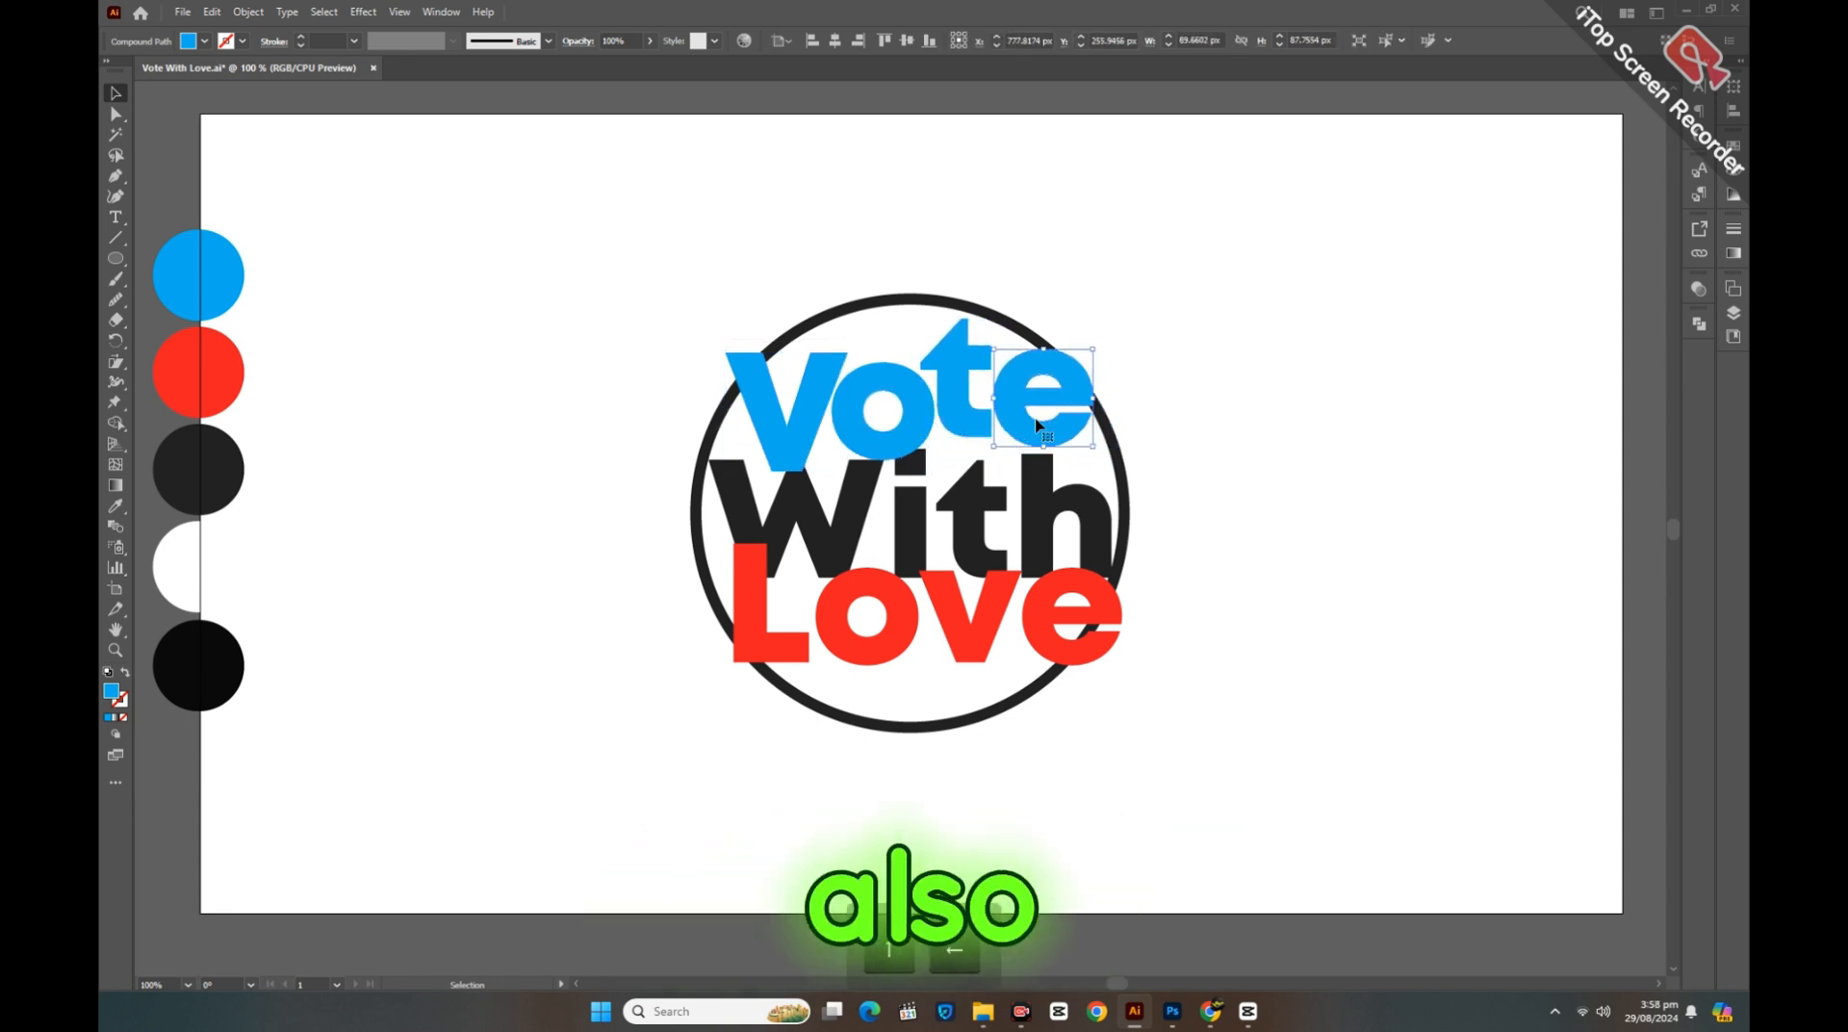
# Step: Shift all the letters of "Vote" slightly left within the circle
pyautogui.moveTo(703, 330); pyautogui.dragTo(1001, 450)
pyautogui.press('Left')
pyautogui.press('Left')
pyautogui.press('Left')
pyautogui.press('Left')
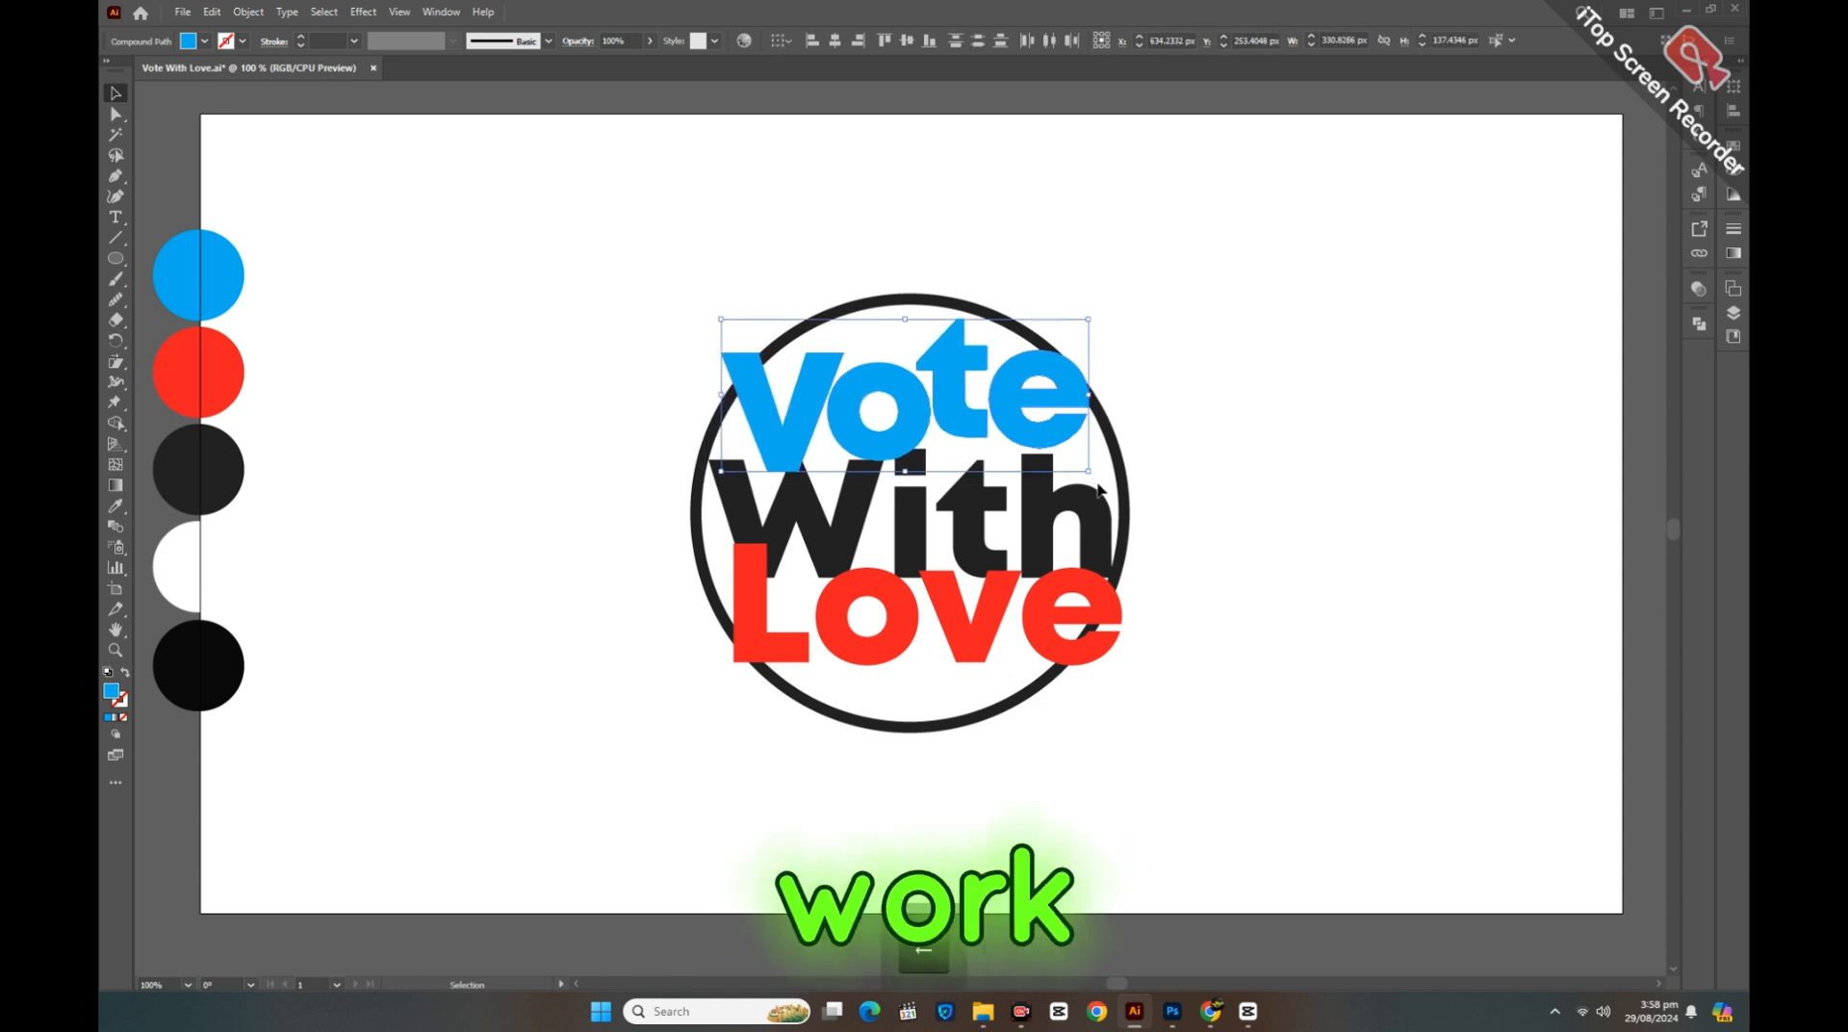
# Step: Select all the letters of "Love" and nudge them slightly down
pyautogui.click(962, 451)
pyautogui.moveTo(685, 587); pyautogui.dragTo(1175, 715)
pyautogui.press('Down')
pyautogui.press('Down')
pyautogui.press('Down')
pyautogui.press('Down')
pyautogui.press('Down')
# Step: Reposition the letters of "Love" individually, lowering the "o" and "v" and bringing the "e" and "L" inward
pyautogui.click(985, 714)
pyautogui.moveTo(885, 658); pyautogui.dragTo(891, 710)
pyautogui.moveTo(973, 640); pyautogui.dragTo(962, 681)
pyautogui.click(994, 714)
pyautogui.moveTo(1079, 651); pyautogui.dragTo(1068, 653)
pyautogui.moveTo(759, 656); pyautogui.dragTo(770, 664)
pyautogui.click(998, 825)
# Step: Align the letters of "Vote" along their bottom edges and the letters of "Love" along their top edges
pyautogui.moveTo(653, 318); pyautogui.dragTo(1189, 444)
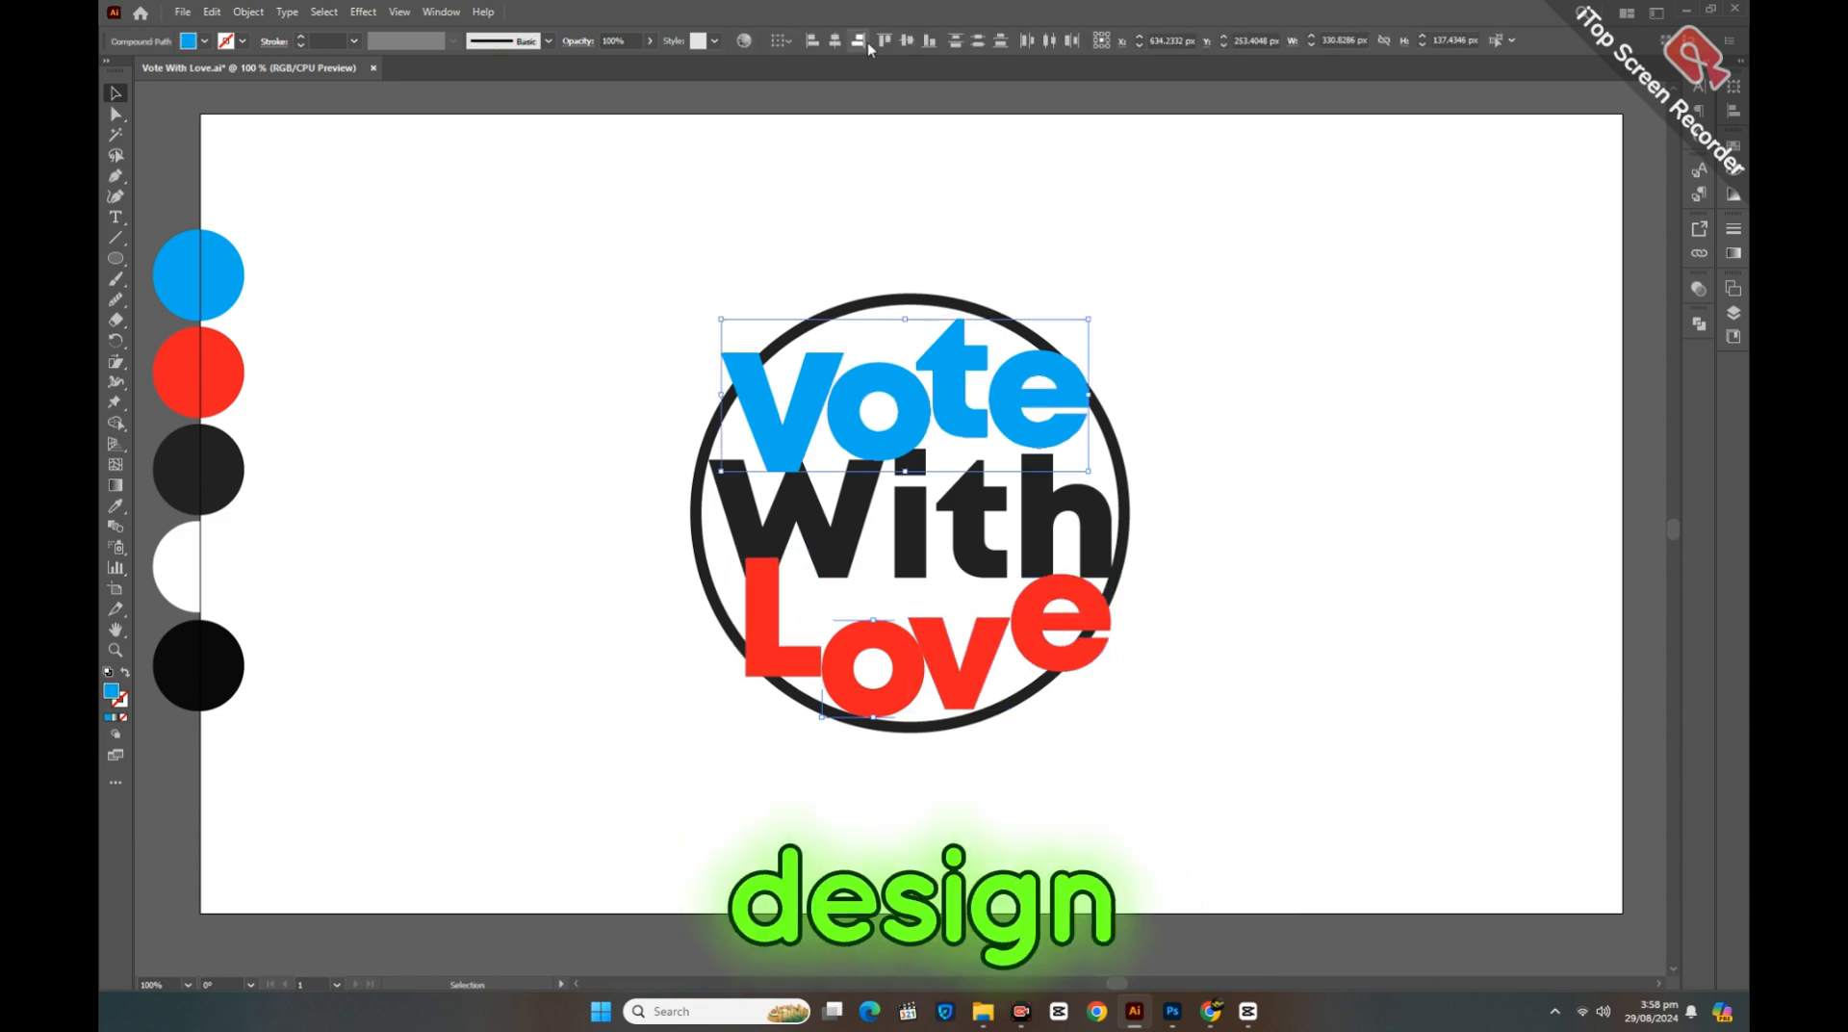
pyautogui.click(928, 41)
pyautogui.moveTo(658, 797); pyautogui.dragTo(1204, 584)
pyautogui.click(883, 40)
pyautogui.click(887, 693)
pyautogui.click(799, 672)
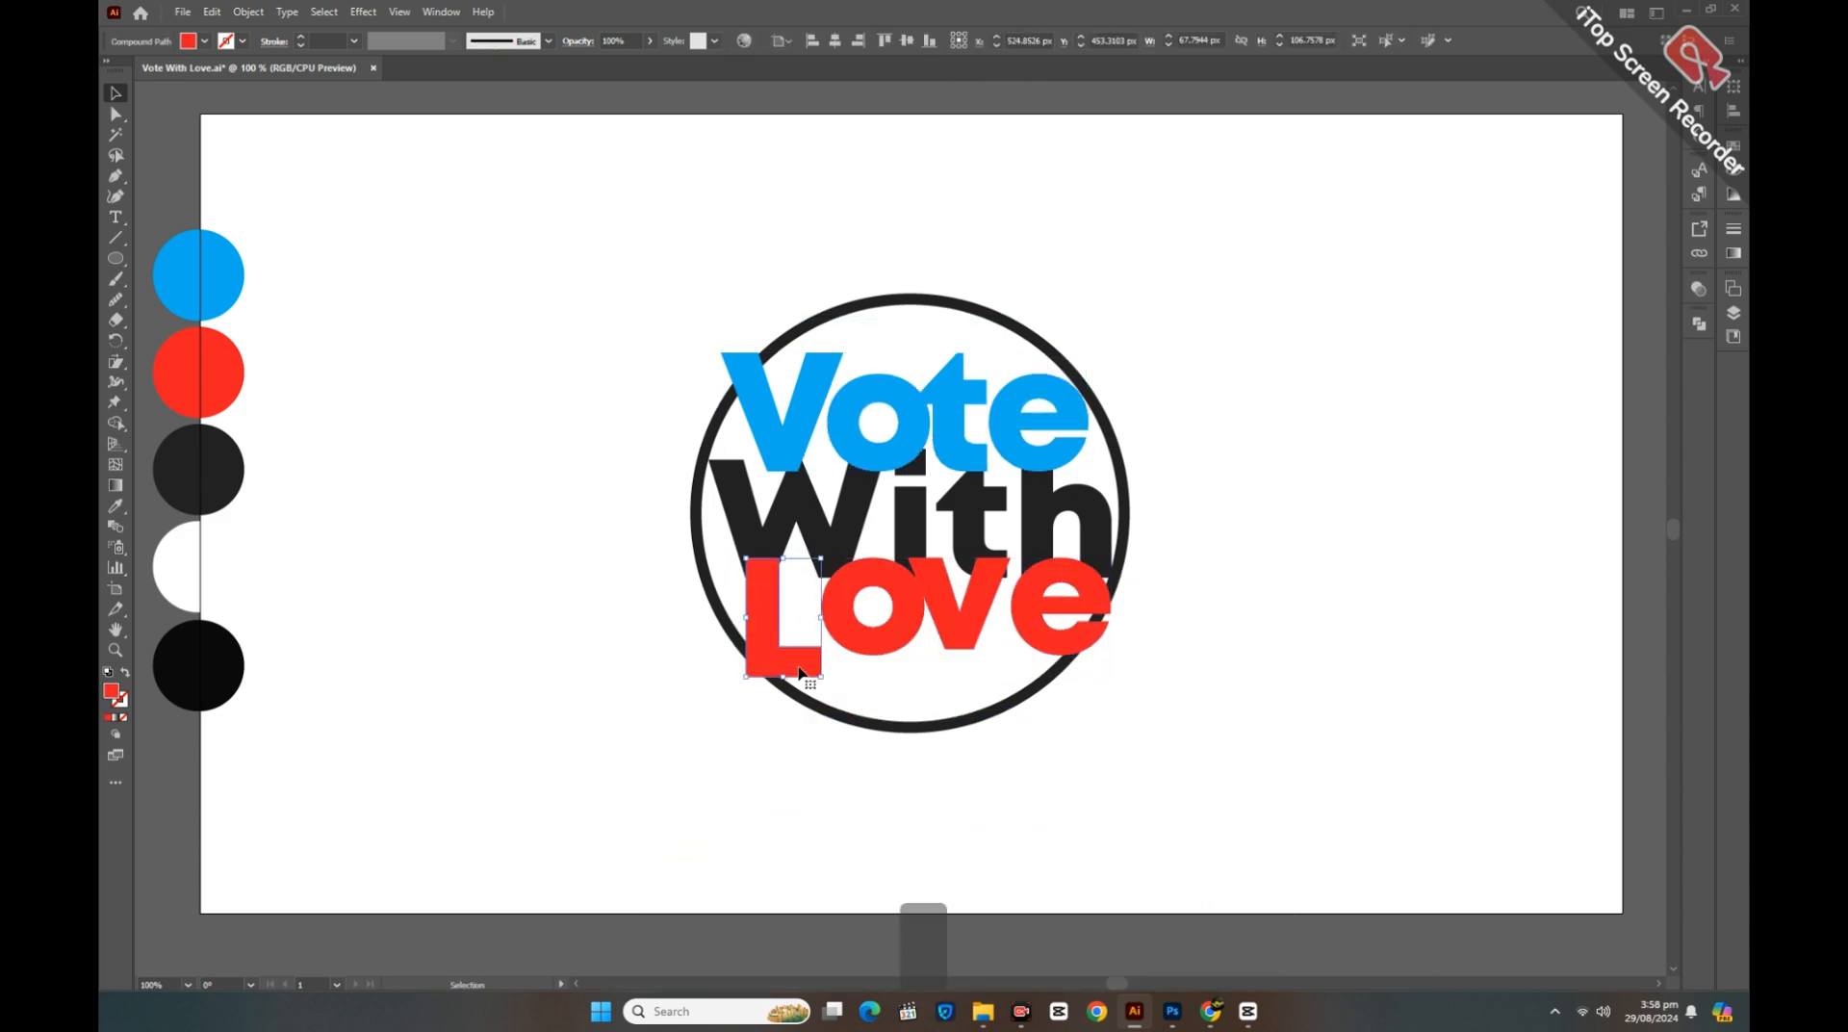
# Step: Move the aligned "Love" letters down to sit just beneath "With" and shift them left
pyautogui.moveTo(660, 655); pyautogui.dragTo(1163, 760)
pyautogui.press('Down')
pyautogui.press('Down')
pyautogui.press('Down')
pyautogui.press('Down')
pyautogui.press('Down')
pyautogui.press('Down')
pyautogui.press('Down')
pyautogui.press('Down')
pyautogui.press('Down')
pyautogui.press('Down')
pyautogui.press('Down')
pyautogui.press('Down')
pyautogui.press('Down')
pyautogui.press('Down')
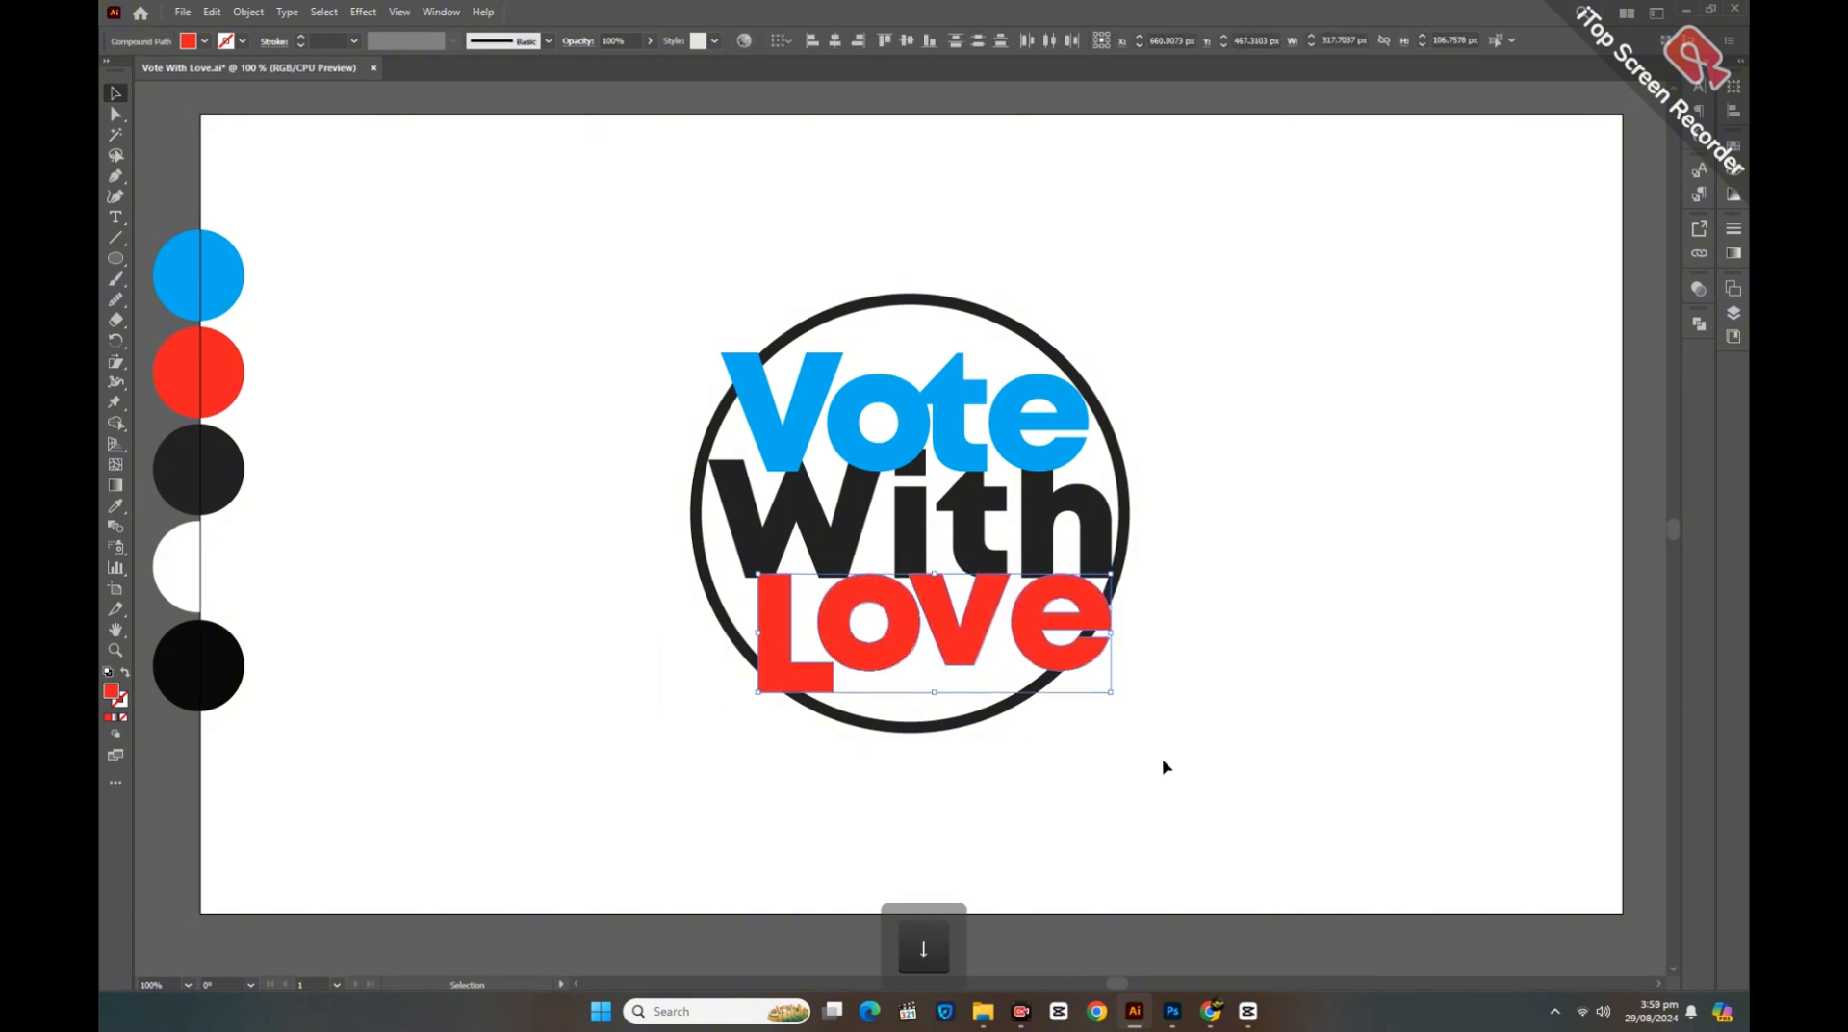
pyautogui.press('Left')
pyautogui.press('Left')
pyautogui.press('Left')
pyautogui.press('Left')
pyautogui.press('Left')
pyautogui.press('Left')
pyautogui.press('Left')
pyautogui.press('Left')
pyautogui.press('Left')
pyautogui.press('Left')
pyautogui.press('Left')
pyautogui.click(1170, 727)
# Step: Move the "Vote" letters about 2 px right and 6 px up, clear of the word "With"
pyautogui.moveTo(657, 373); pyautogui.dragTo(1156, 498)
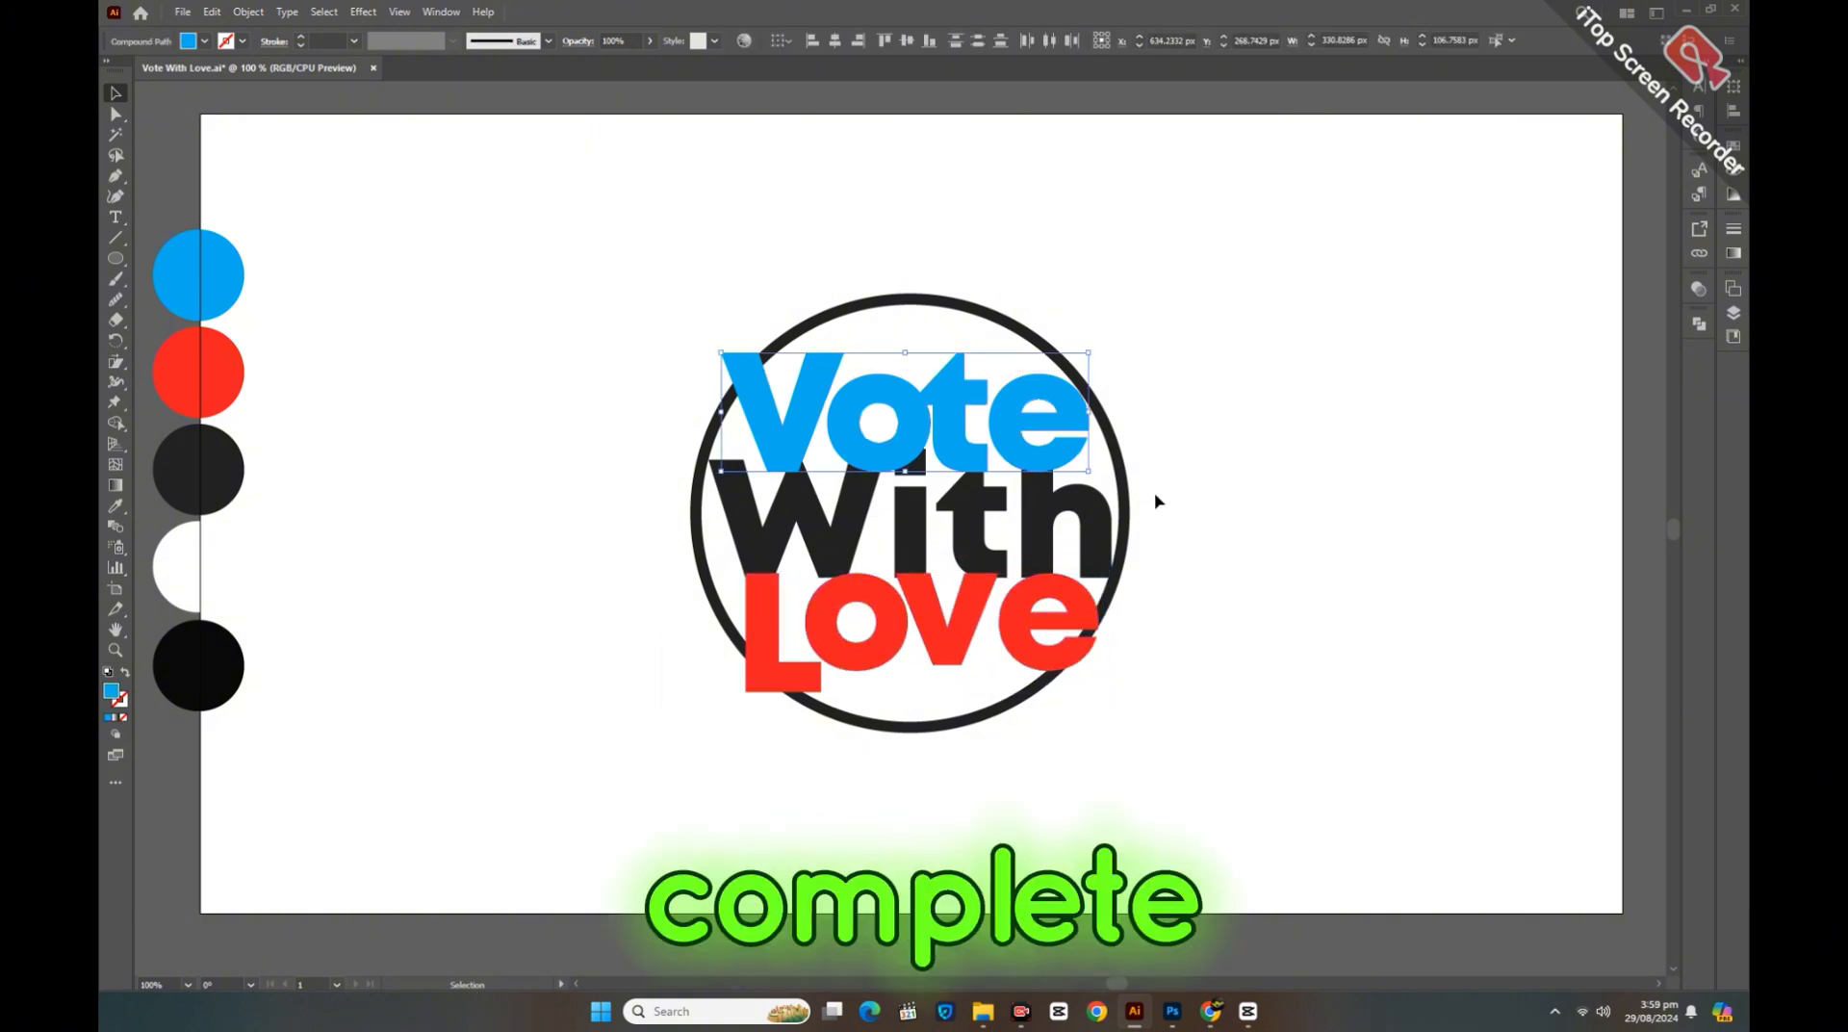
pyautogui.press('Right')
pyautogui.press('Right')
pyautogui.press('Up')
pyautogui.press('Up')
pyautogui.press('Up')
pyautogui.press('Up')
pyautogui.press('Up')
pyautogui.press('Up')
pyautogui.click(1215, 534)
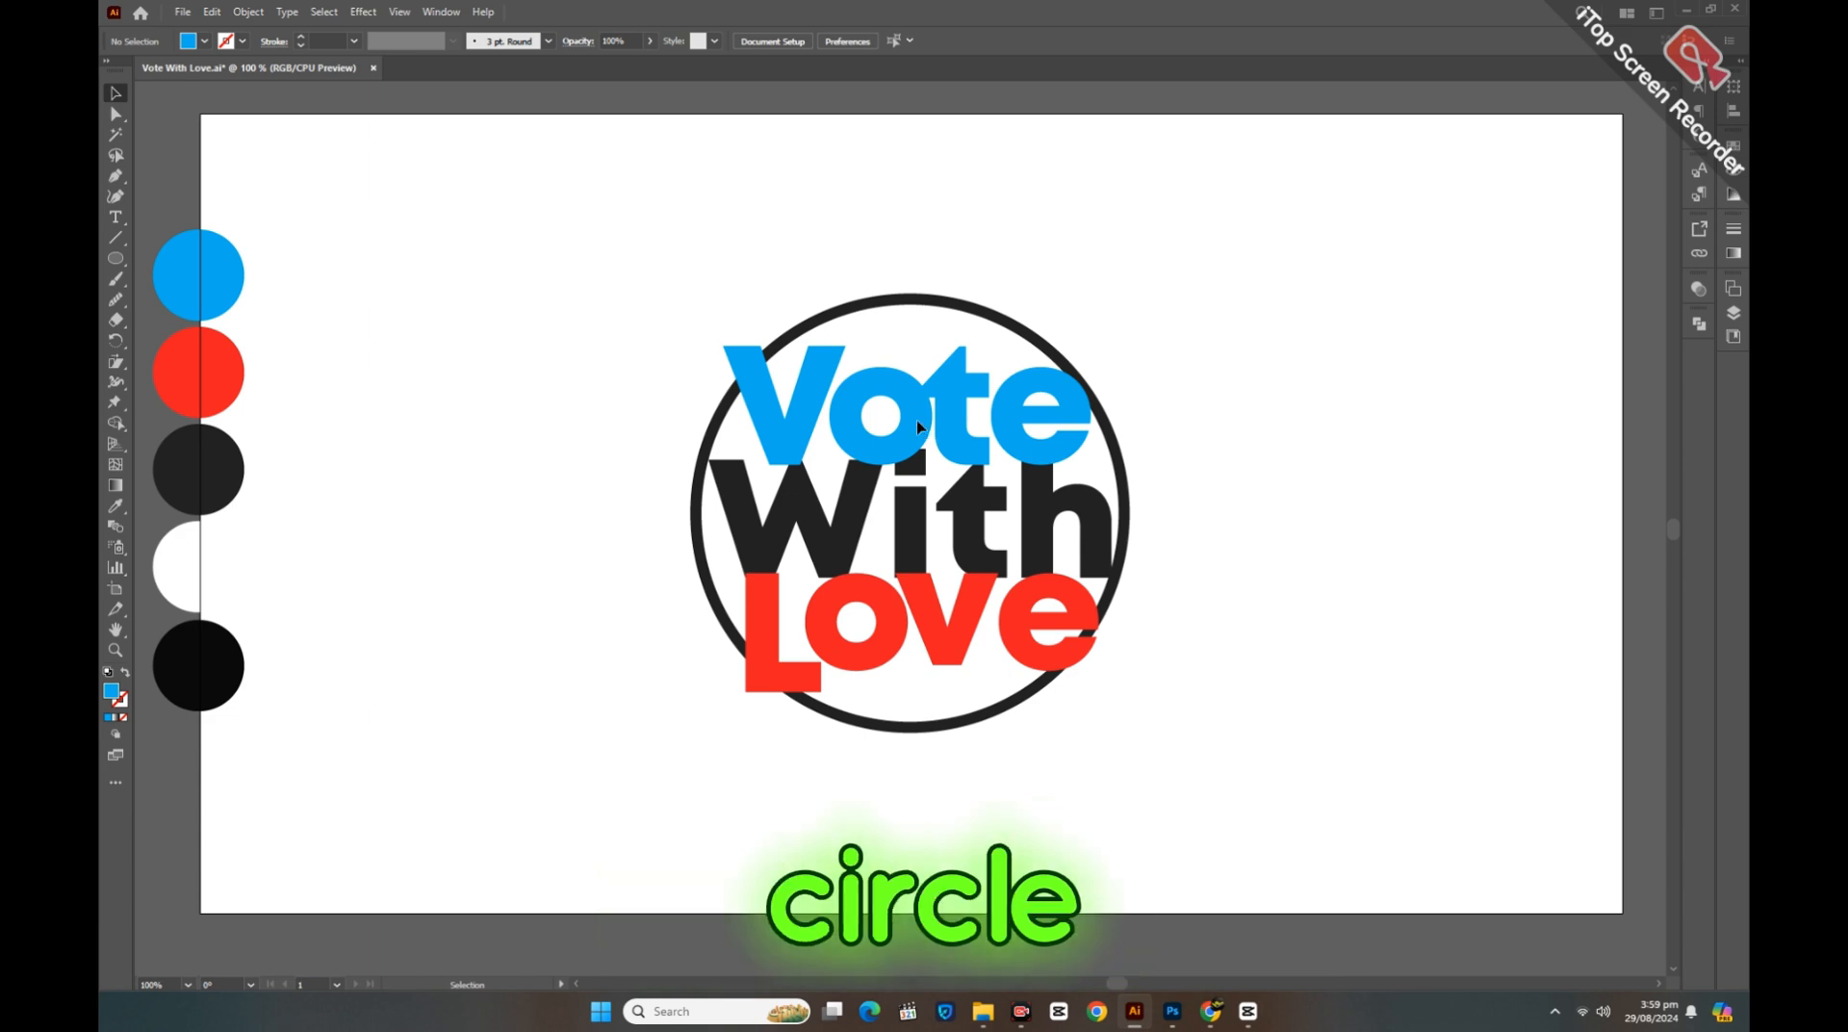
# Step: Nudge the "o" of "Vote" left, closer to the "V"
pyautogui.press('Left')
pyautogui.press('Left')
pyautogui.press('Left')
pyautogui.press('Left')
pyautogui.press('Left')
pyautogui.press('Right')
# Step: Raise the "t" of "Vote" above its neighbouring letters and nudge it slightly left
pyautogui.press('Up')
pyautogui.press('Up')
pyautogui.press('Up')
pyautogui.press('Up')
pyautogui.press('Up')
pyautogui.press('Up')
pyautogui.press('Up')
pyautogui.press('Up')
pyautogui.press('Up')
pyautogui.press('Up')
pyautogui.press('Up')
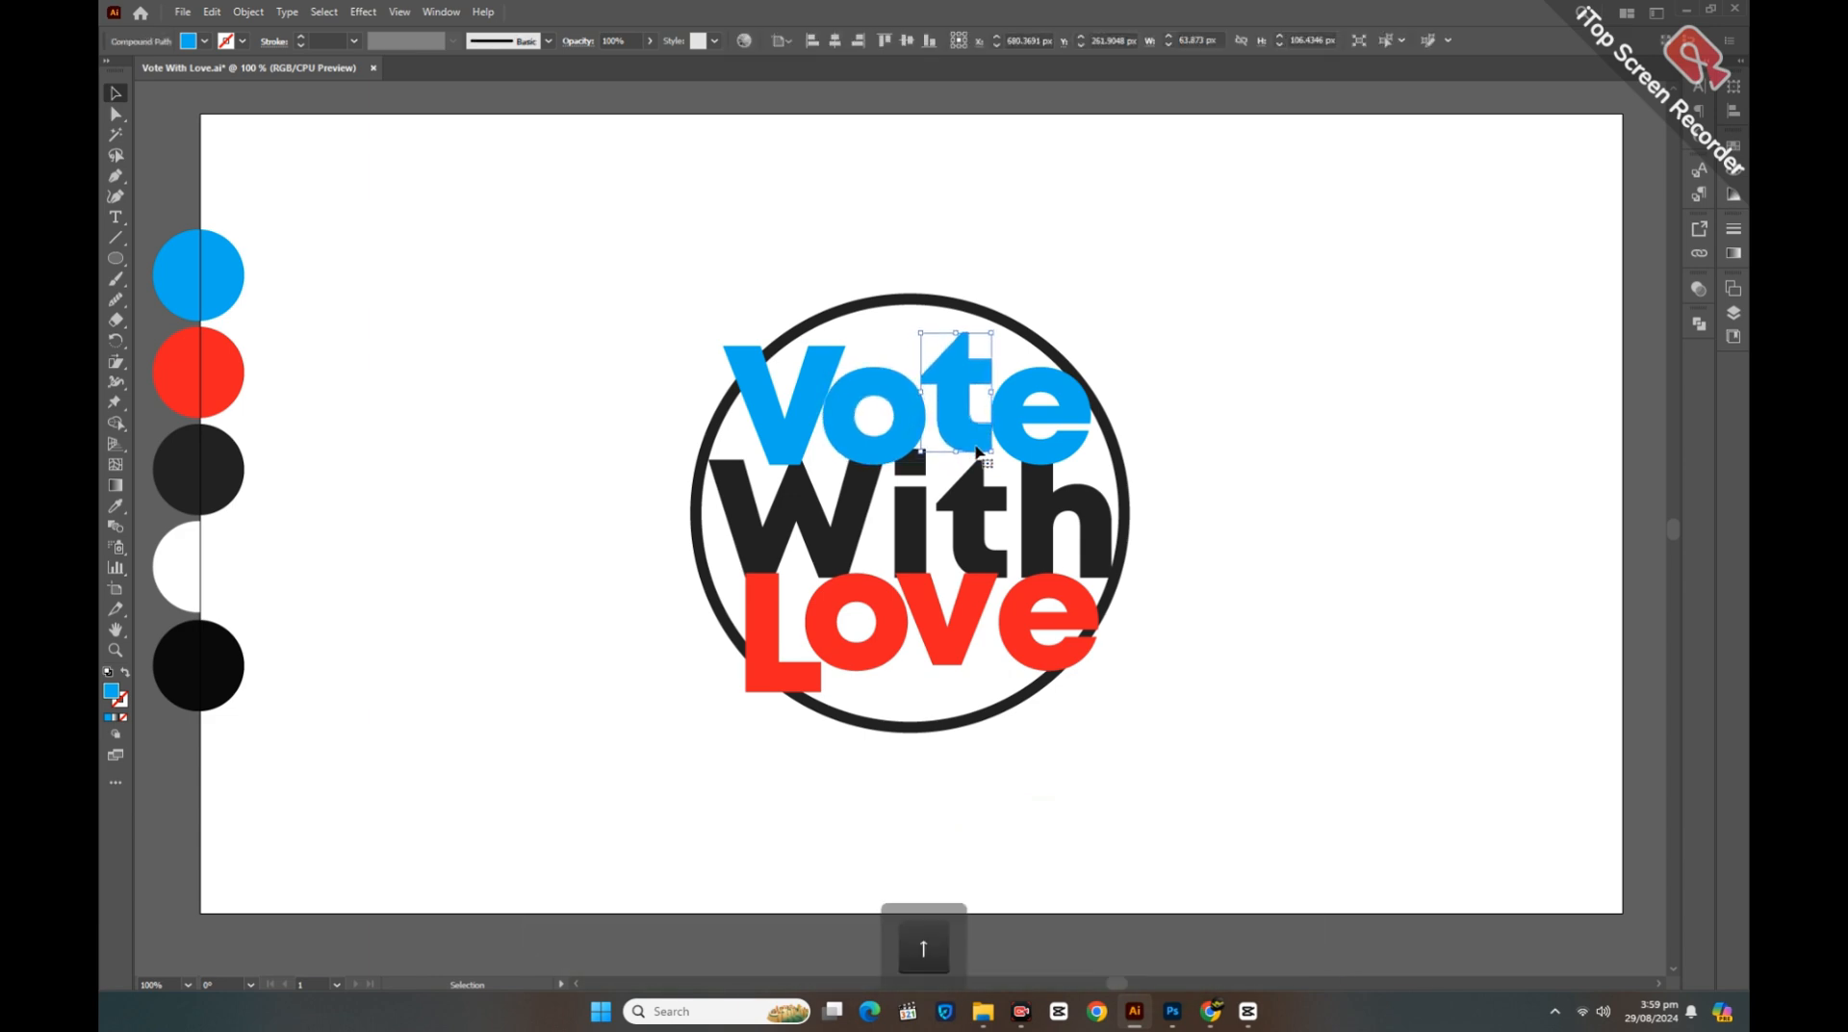
pyautogui.click(951, 447)
pyautogui.press('Left')
pyautogui.press('Left')
pyautogui.click(1361, 615)
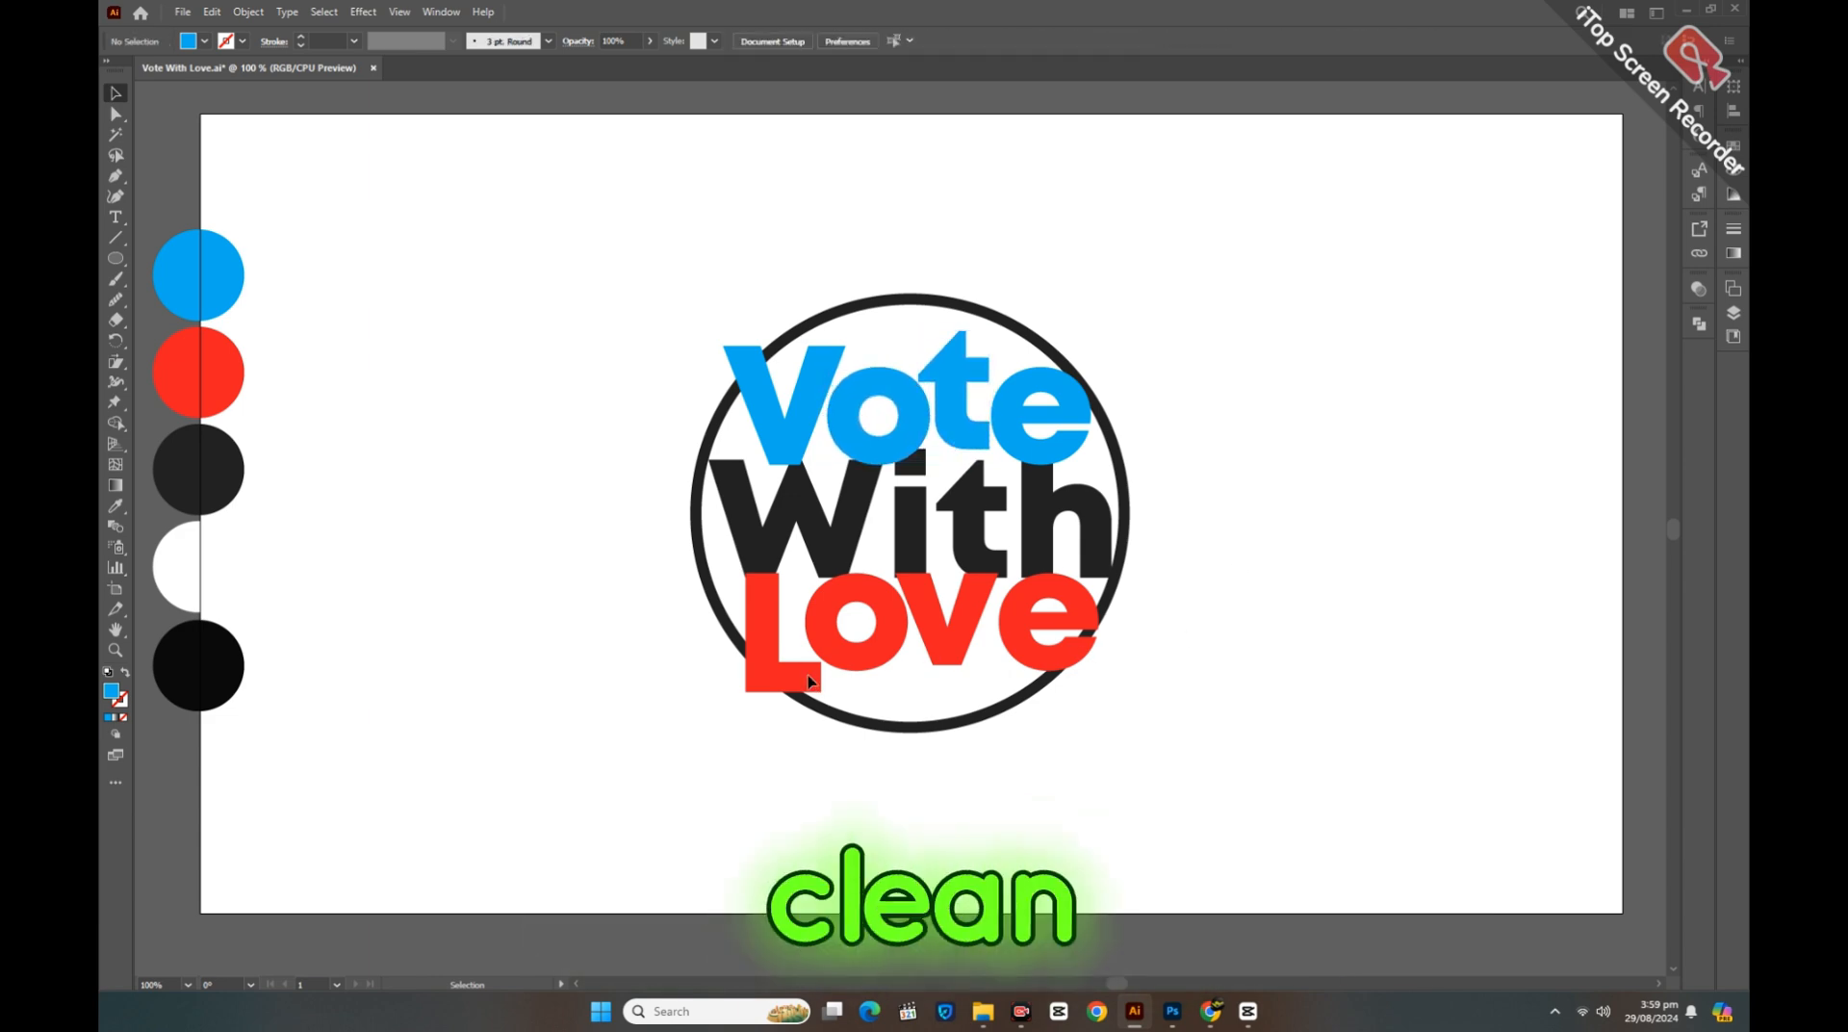
# Step: Nudge the "L" of "Love" slightly down and to the right
pyautogui.click(811, 680)
pyautogui.press('Down')
pyautogui.press('Right')
pyautogui.press('Right')
pyautogui.click(839, 706)
# Step: Cut through the "L" of "Love" with the Eraser above its foot and delete the detached foot
pyautogui.click(813, 683)
pyautogui.hotkey('shift', 'e')
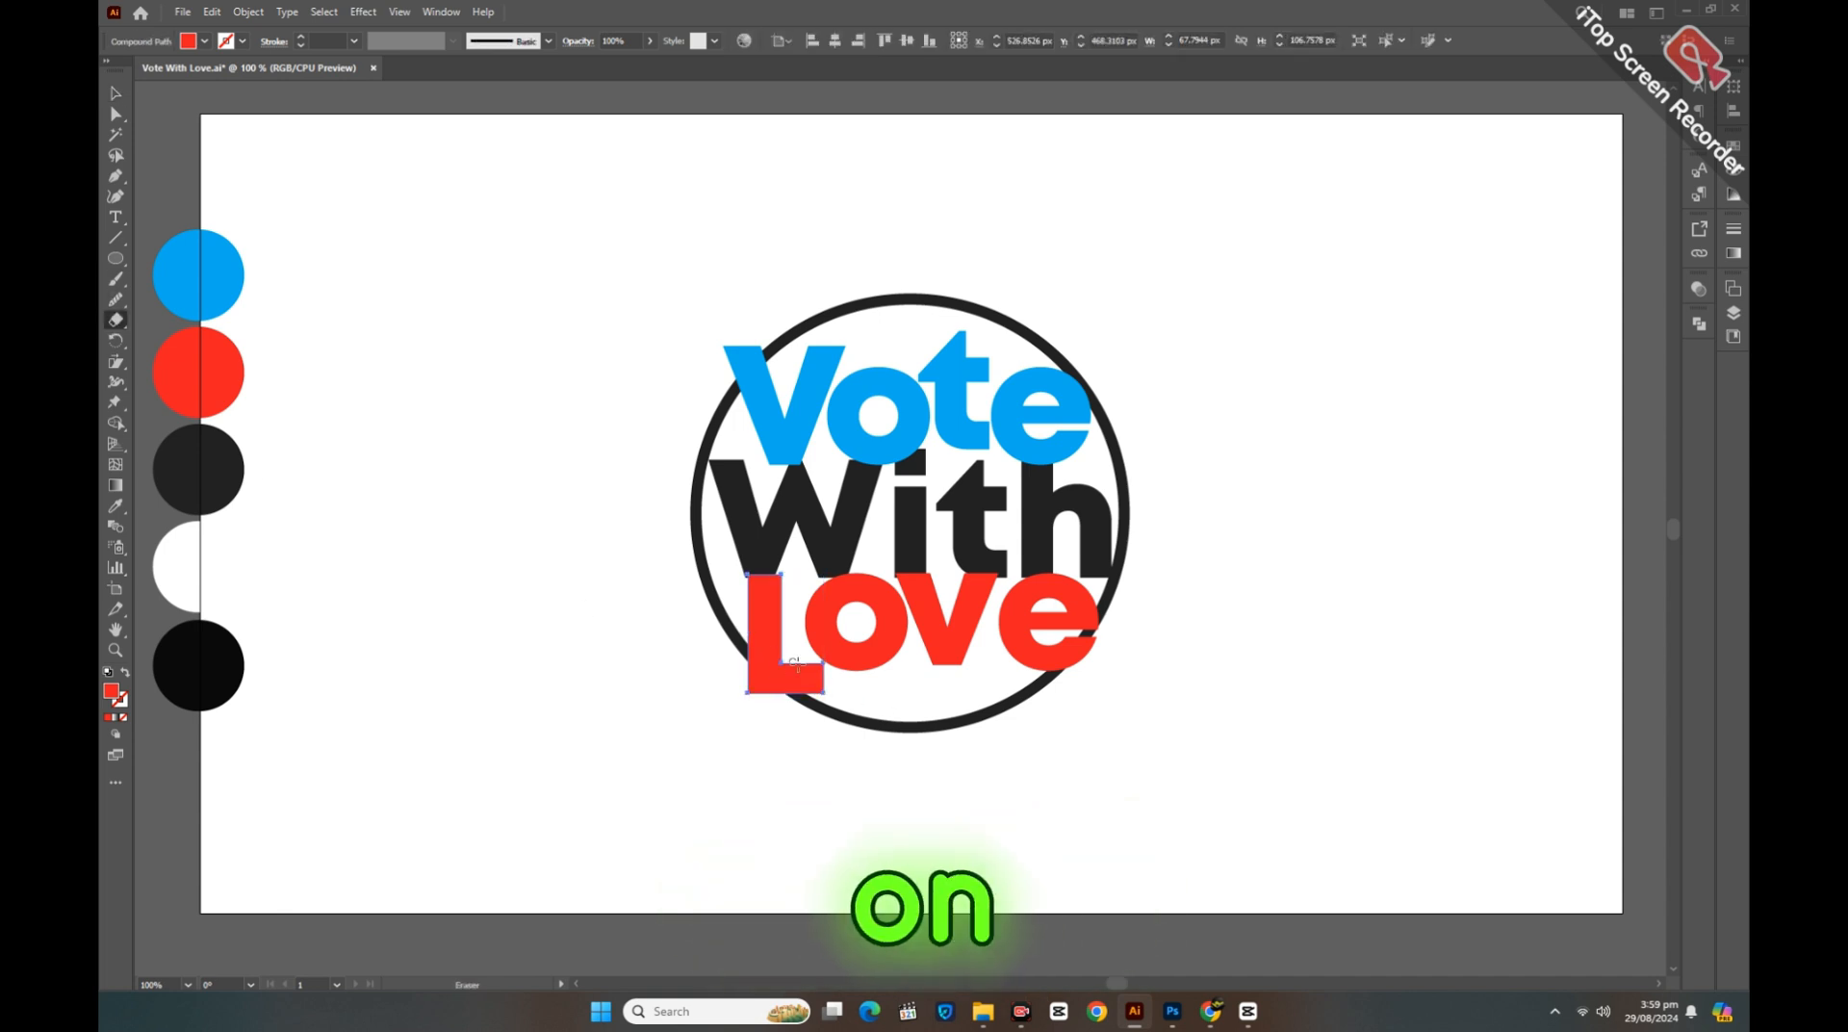
pyautogui.press('v')
pyautogui.click(789, 679)
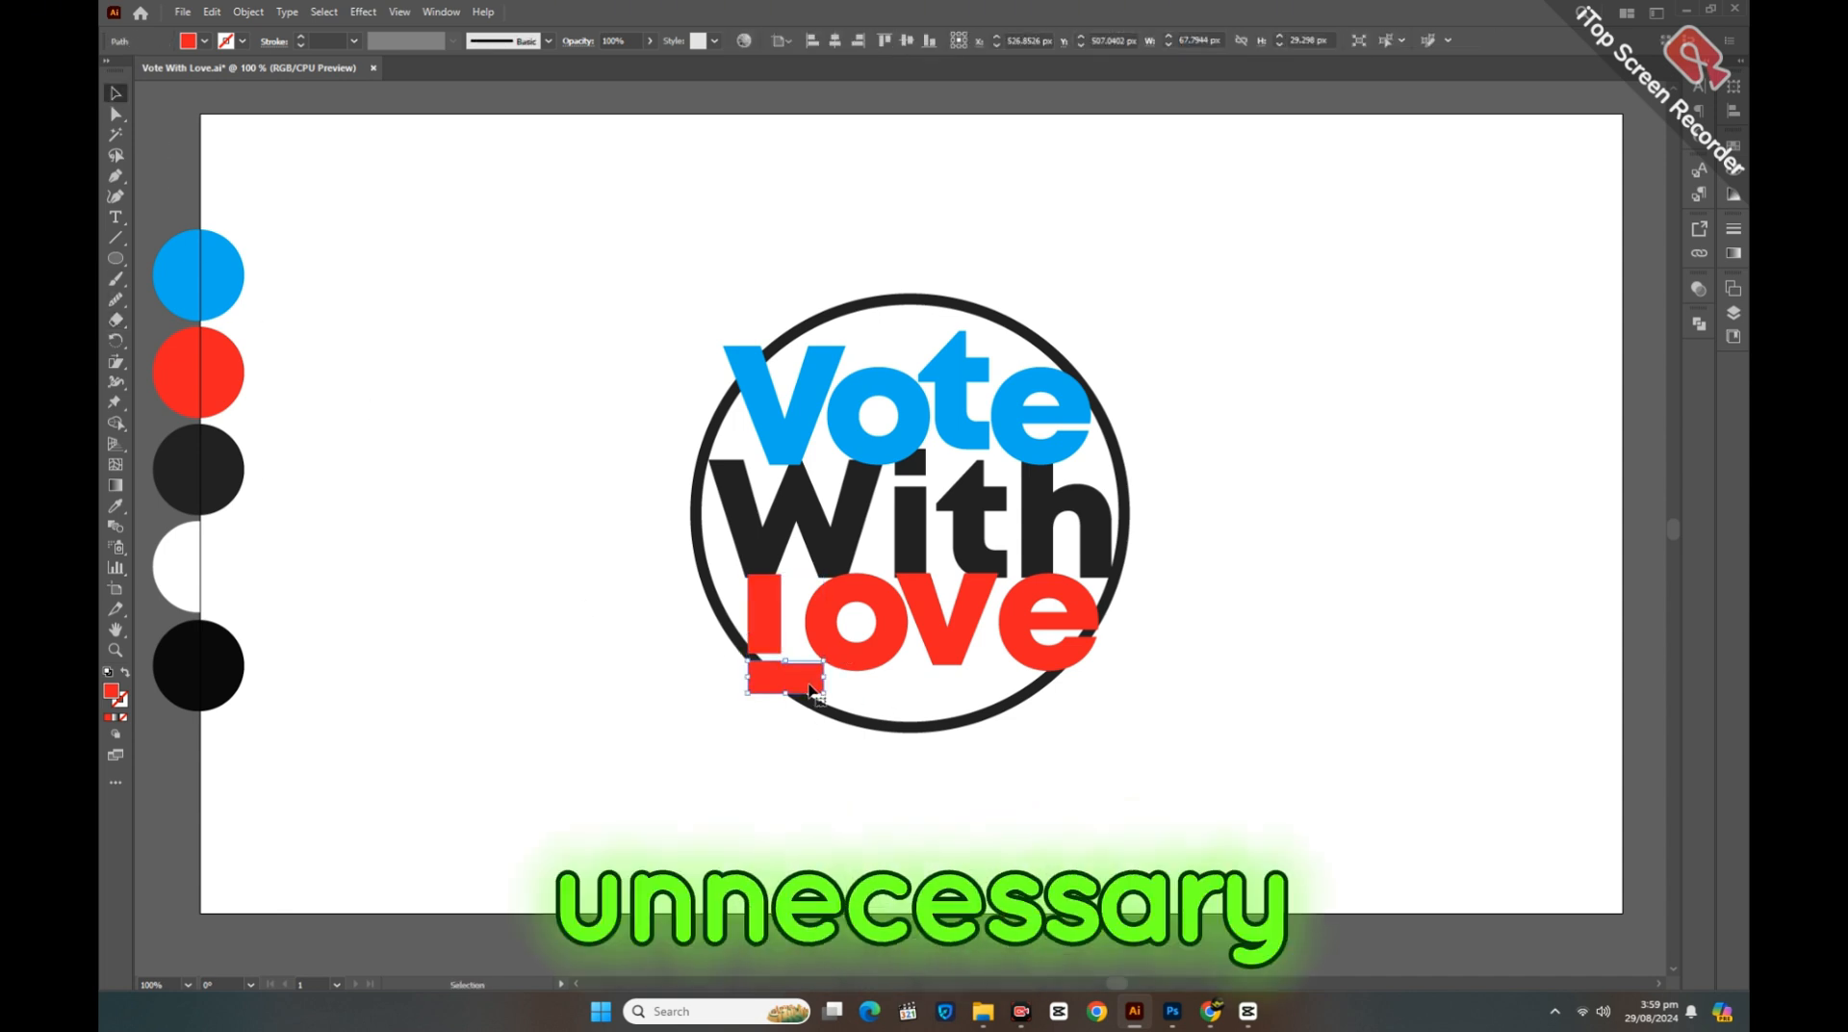
pyautogui.press('Delete')
# Step: Thicken the circle's stroke to 30 pt and scale the circle down slightly about its center to about 382 px
pyautogui.click(1732, 317)
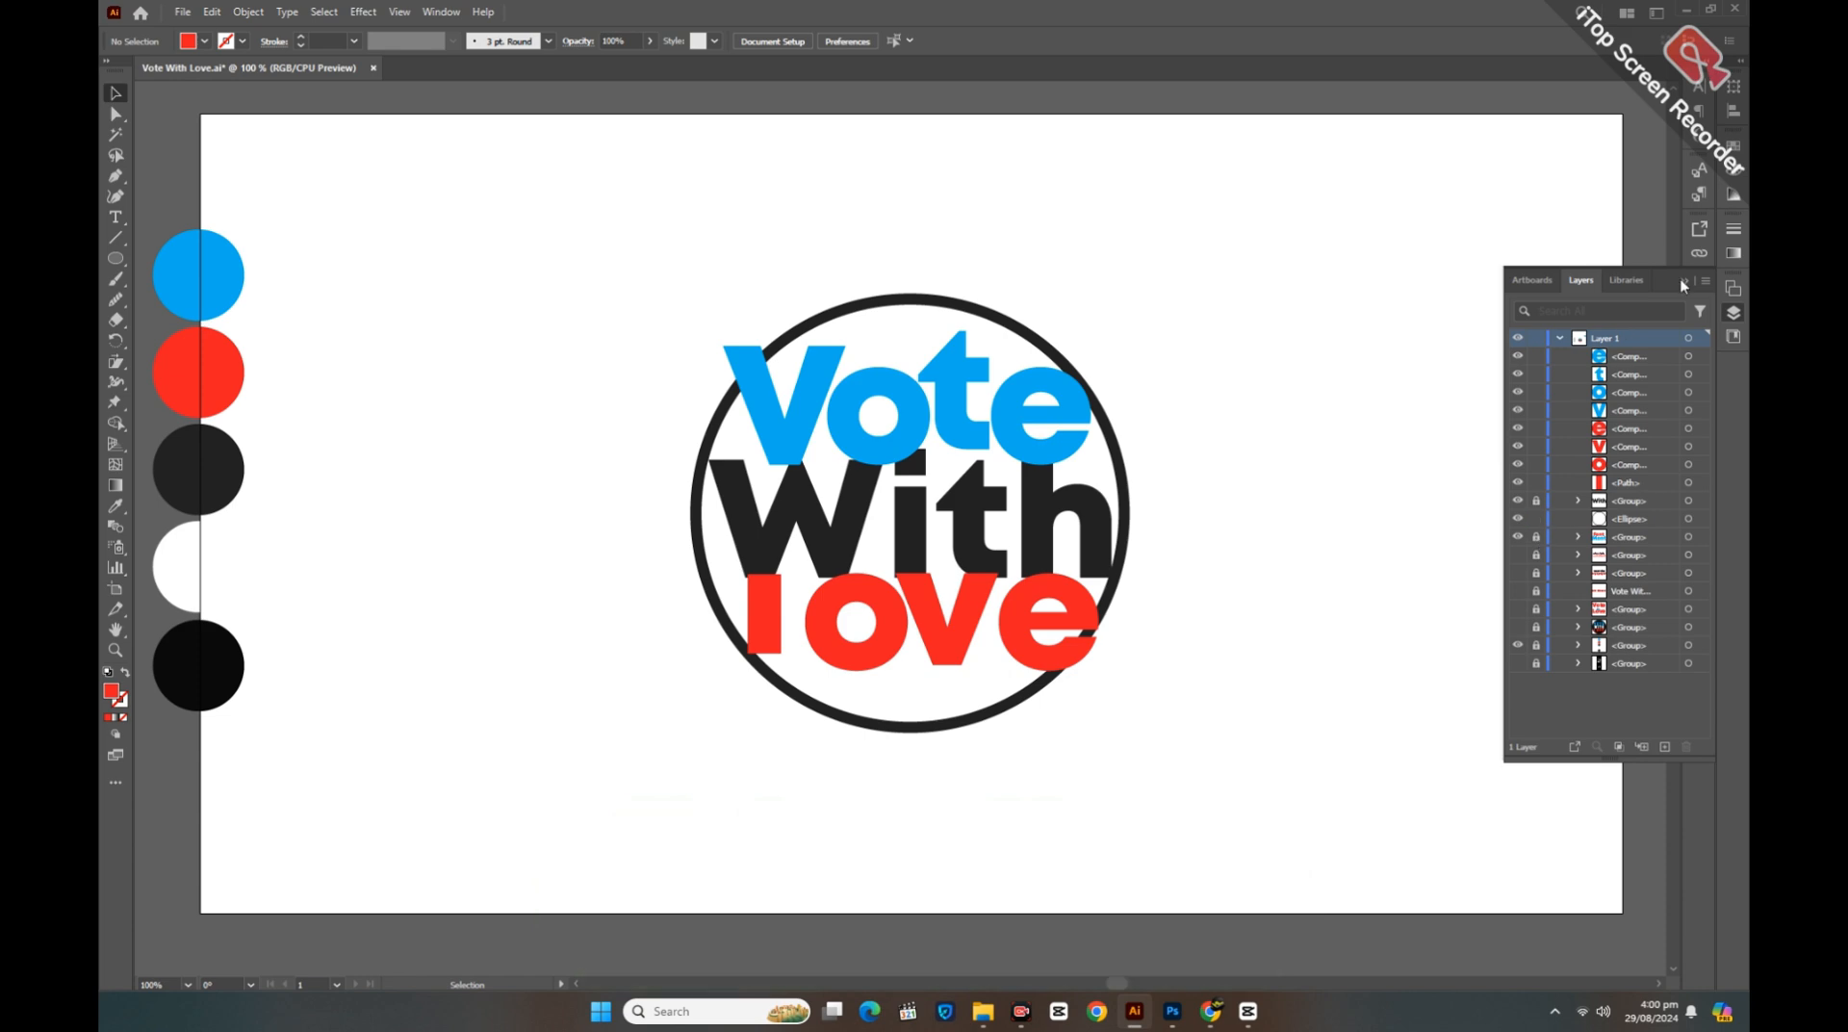
pyautogui.click(910, 728)
pyautogui.keyDown('shift'); pyautogui.click(303, 37); pyautogui.keyUp('shift')
pyautogui.keyDown('shift'); pyautogui.click(302, 36); pyautogui.keyUp('shift')
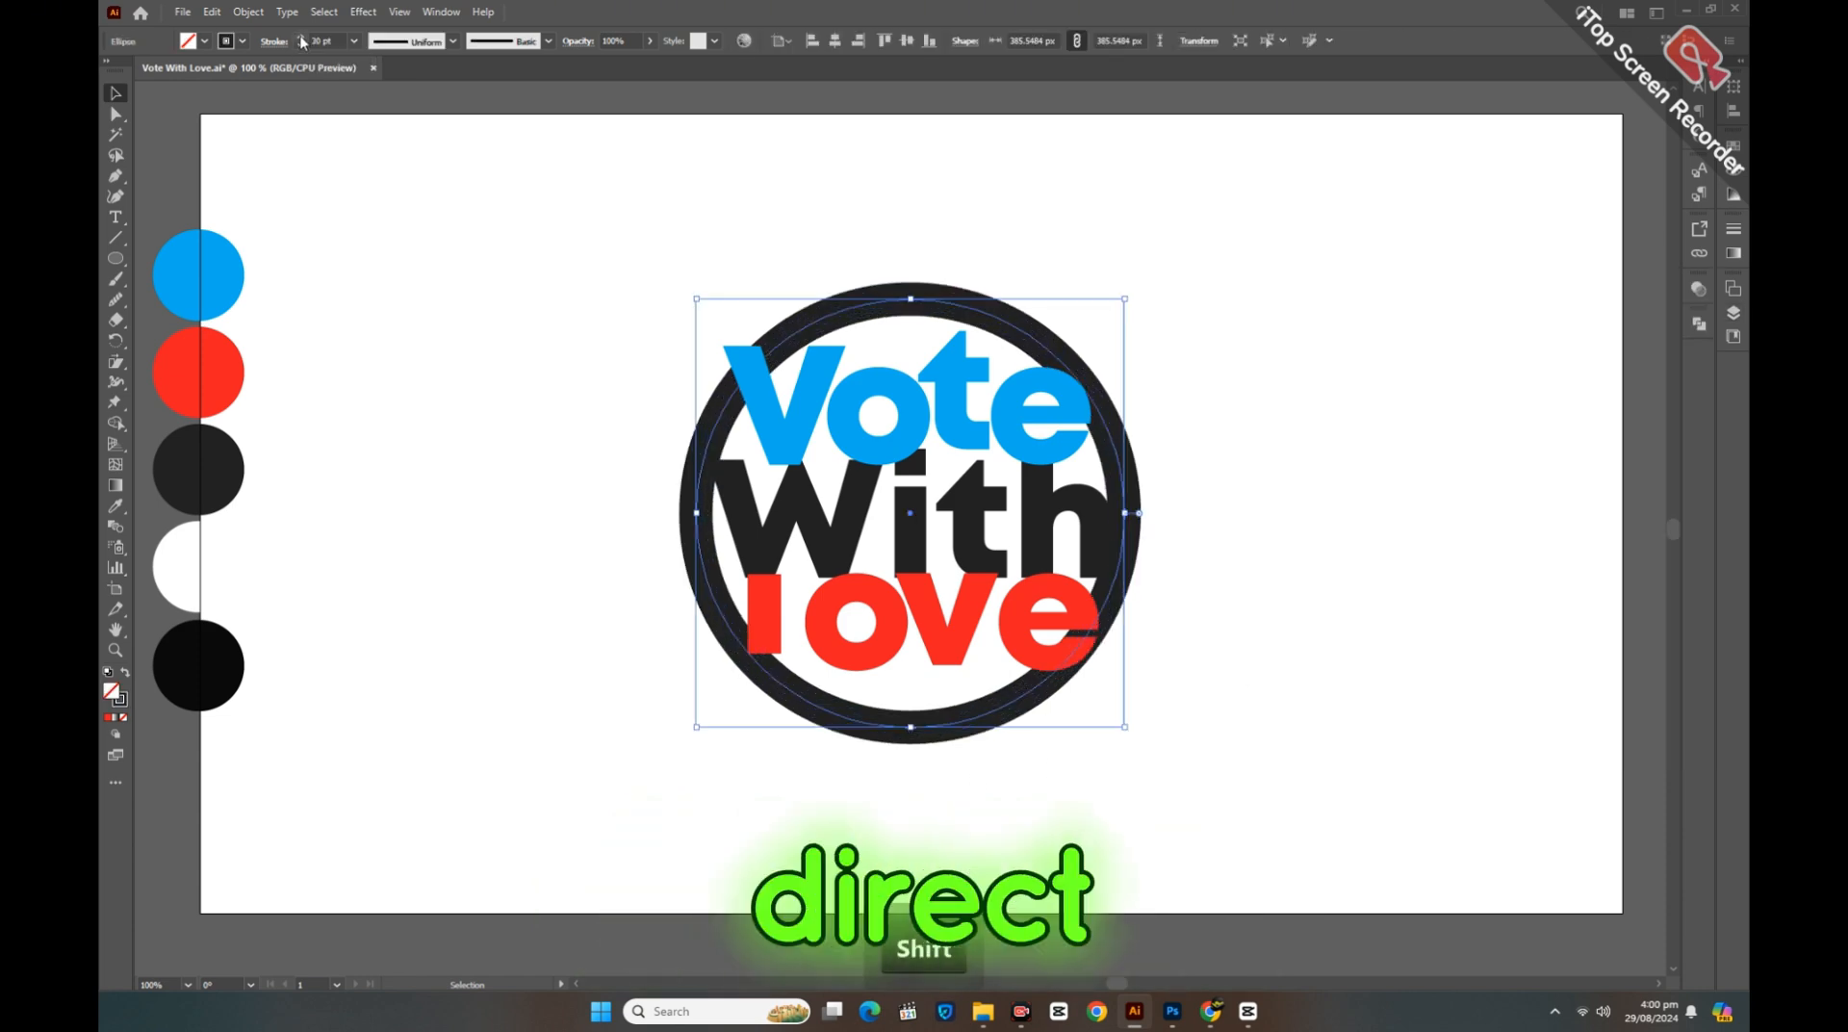
pyautogui.moveTo(1126, 302); pyautogui.dragTo(1122, 300)
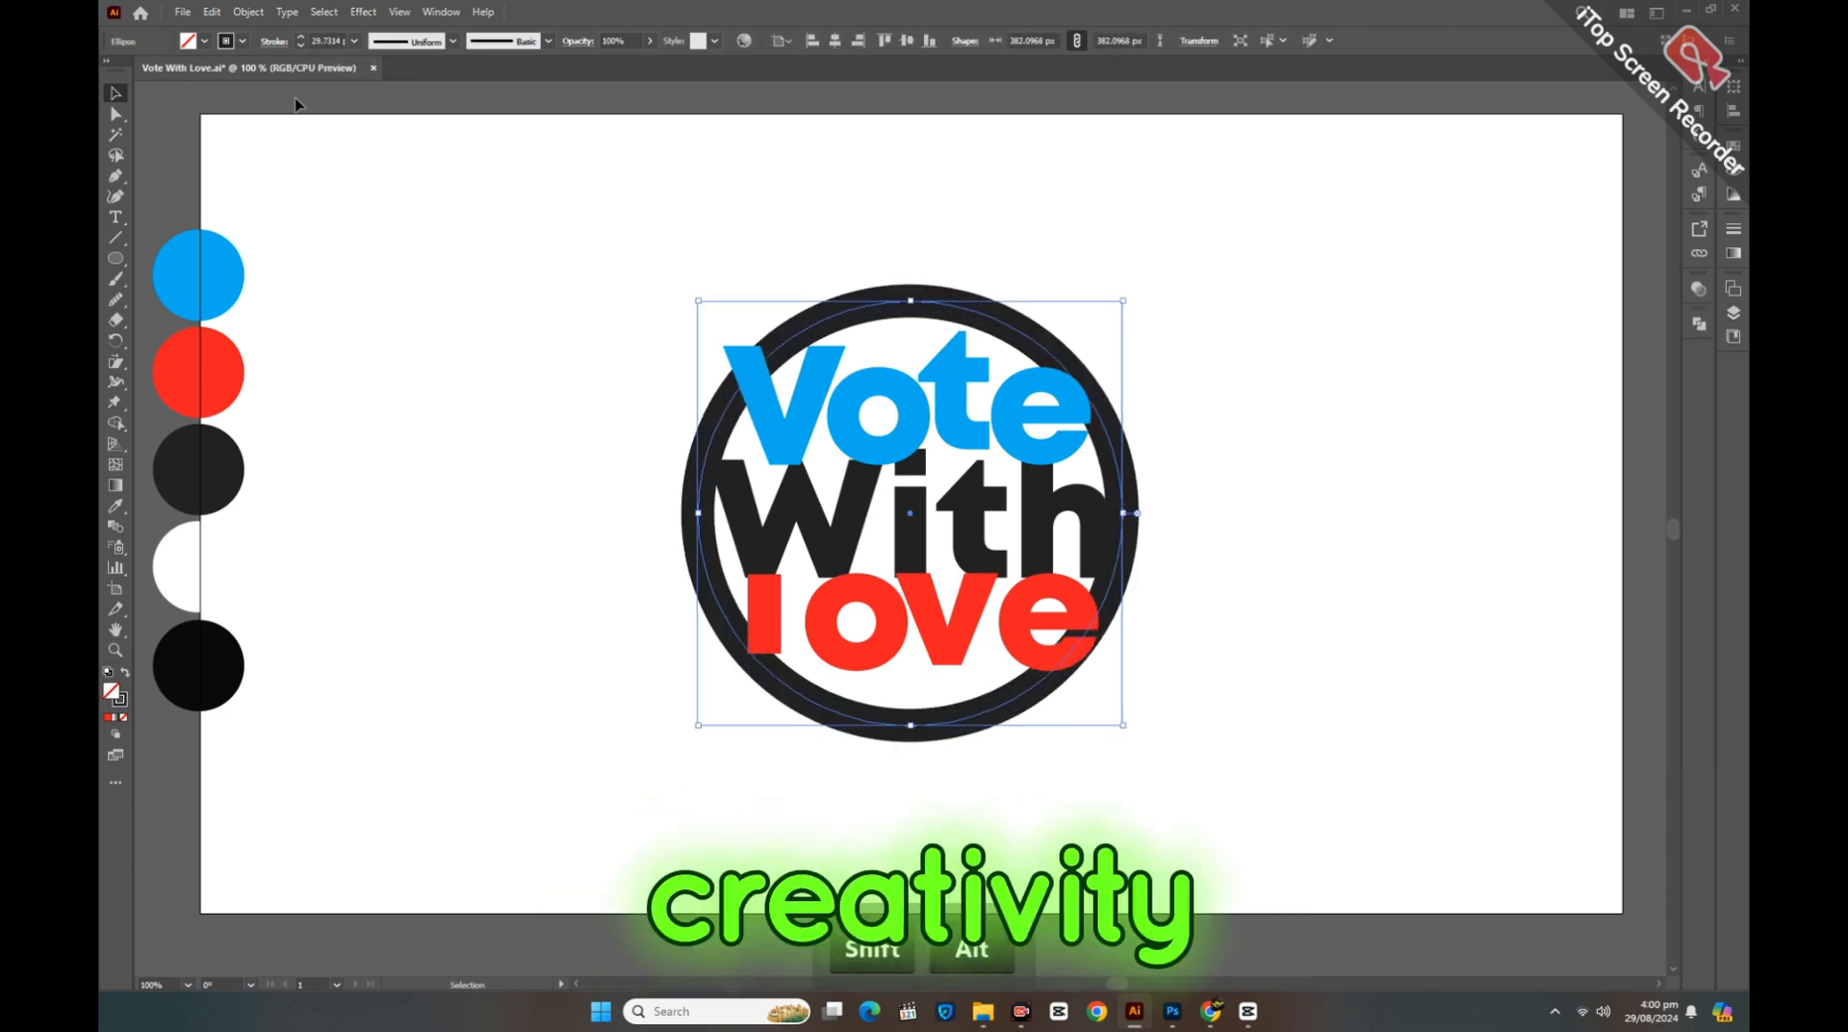
# Step: Expand the circle's stroke into a filled ring and fill it with pure black
pyautogui.click(249, 12)
pyautogui.click(265, 212)
pyautogui.click(881, 601)
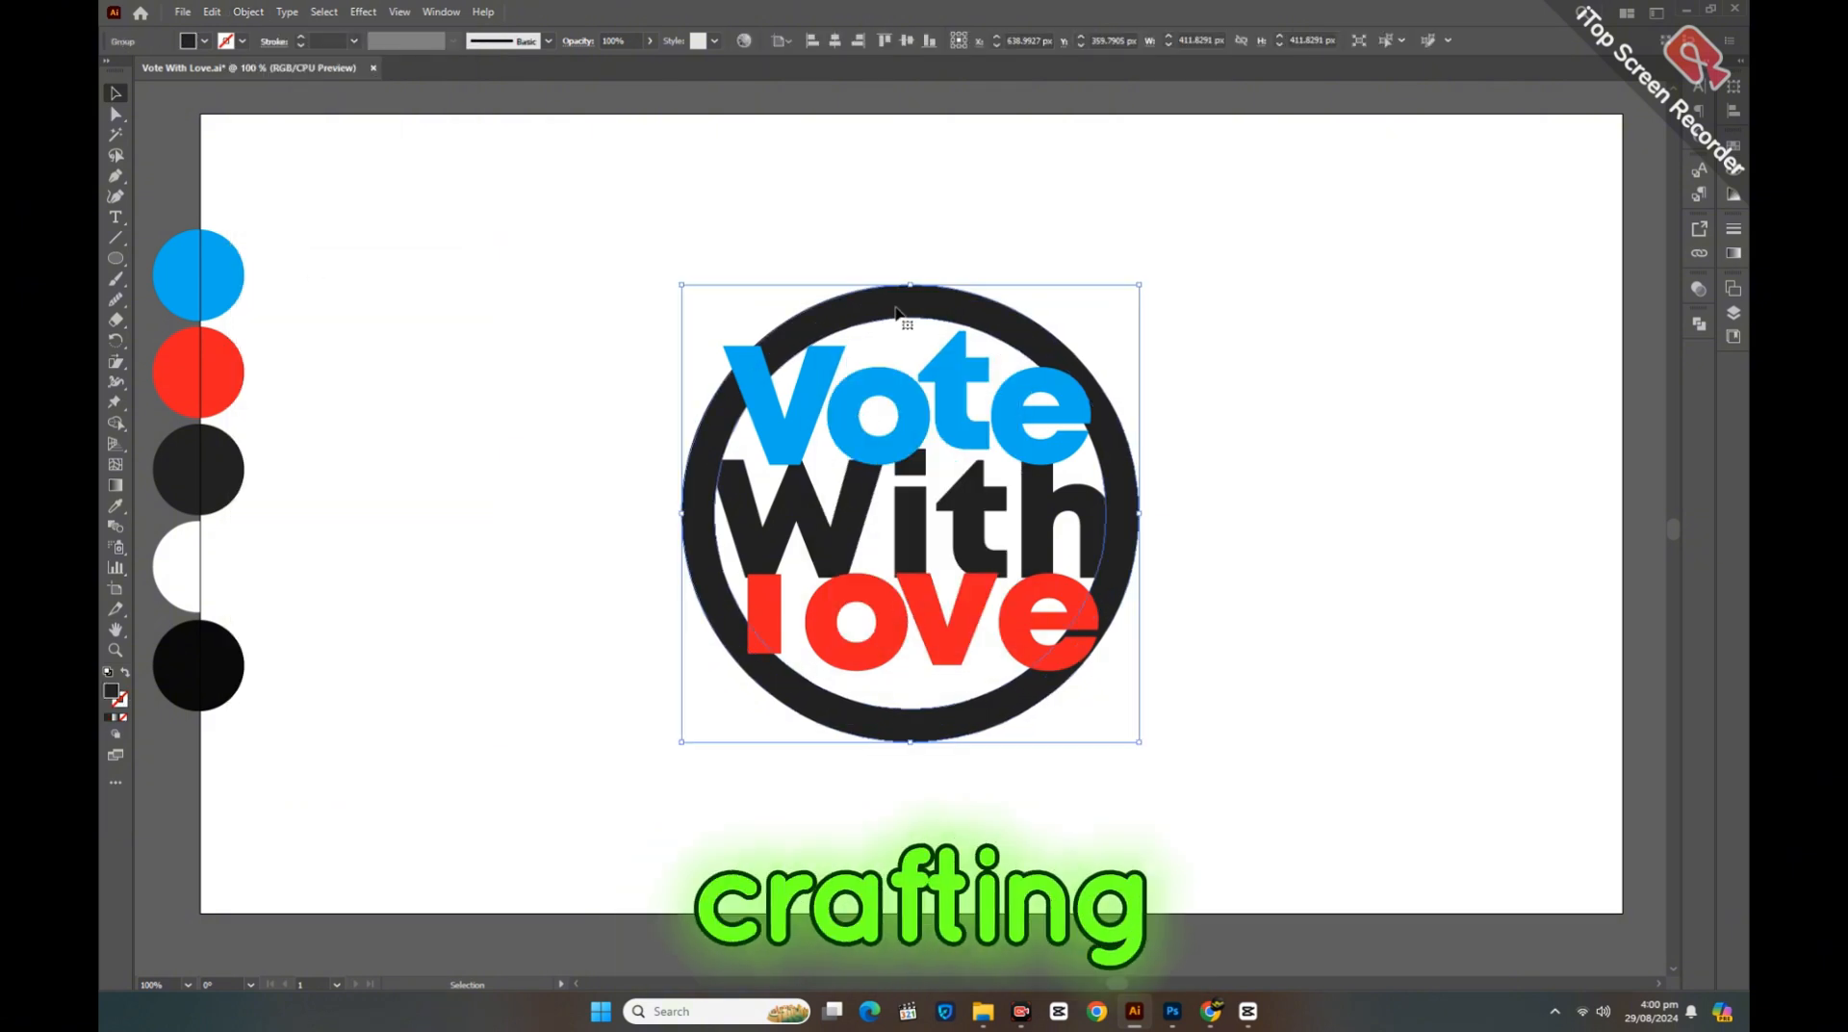
pyautogui.click(309, 177)
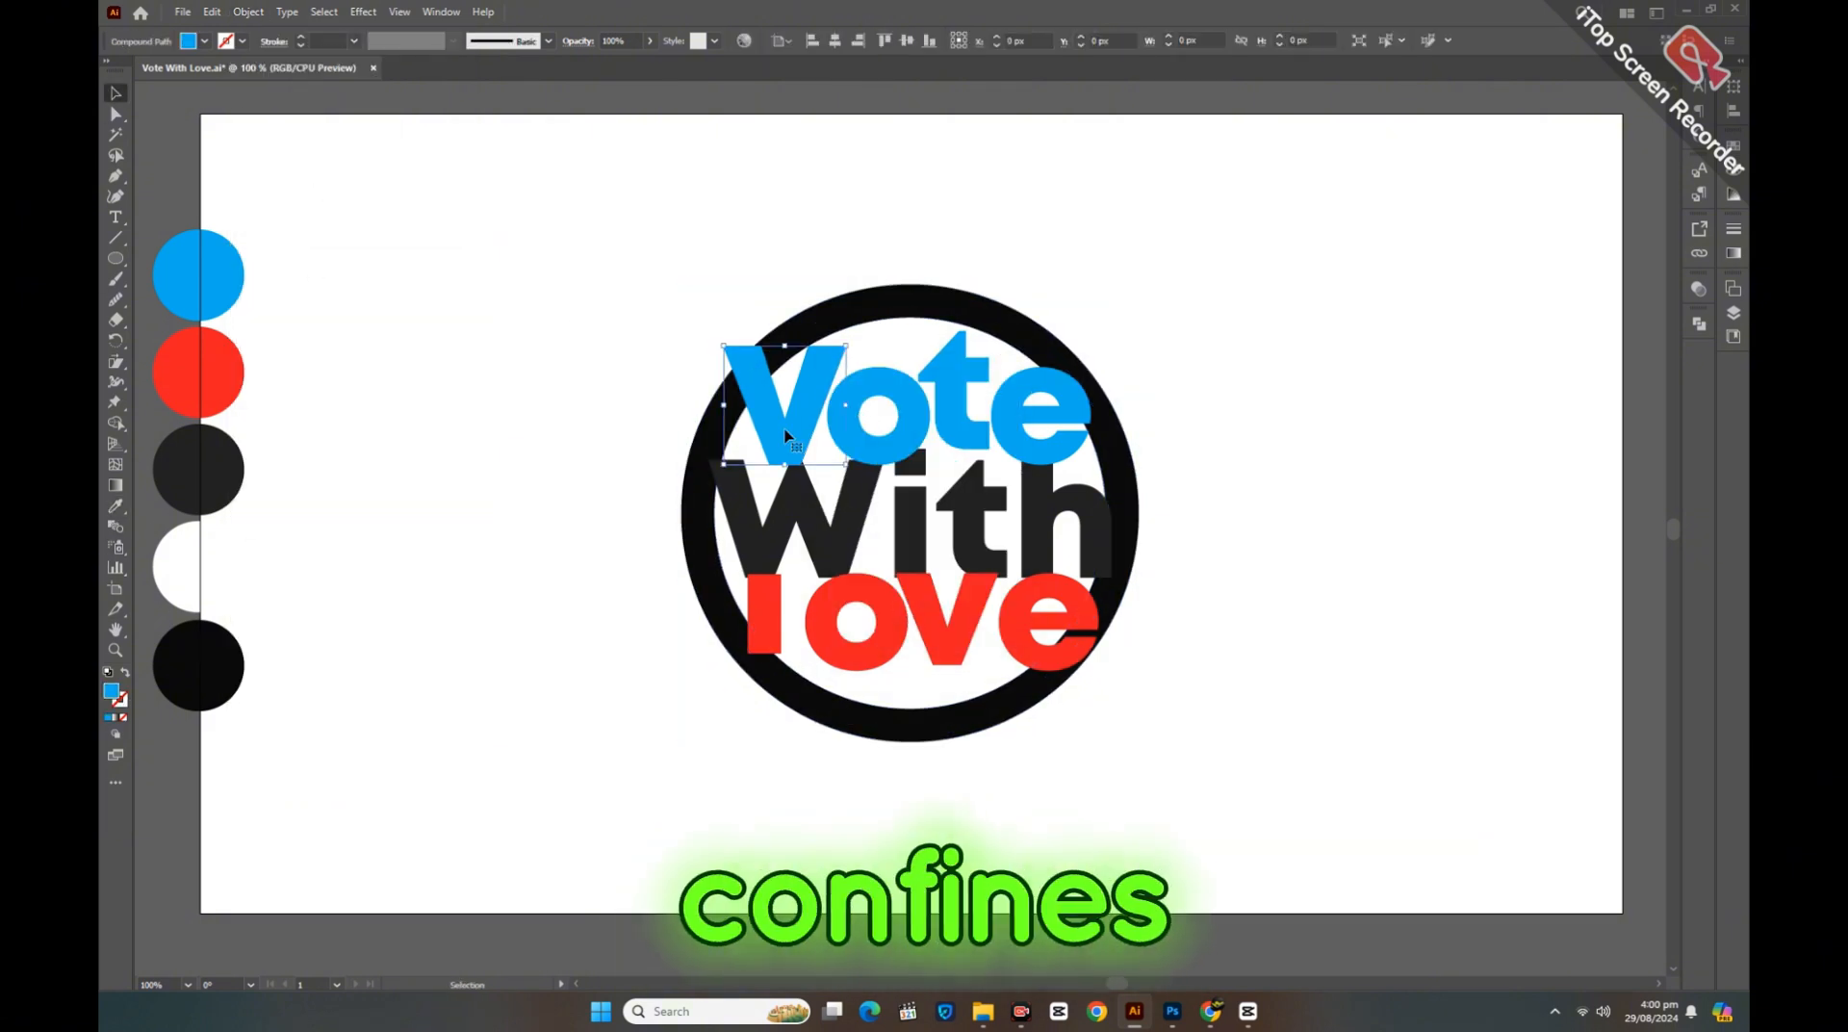
# Step: Extend the bottom of the red "L" stem straight down onto the ring using its lower anchor points
pyautogui.press('a')
pyautogui.click(760, 646)
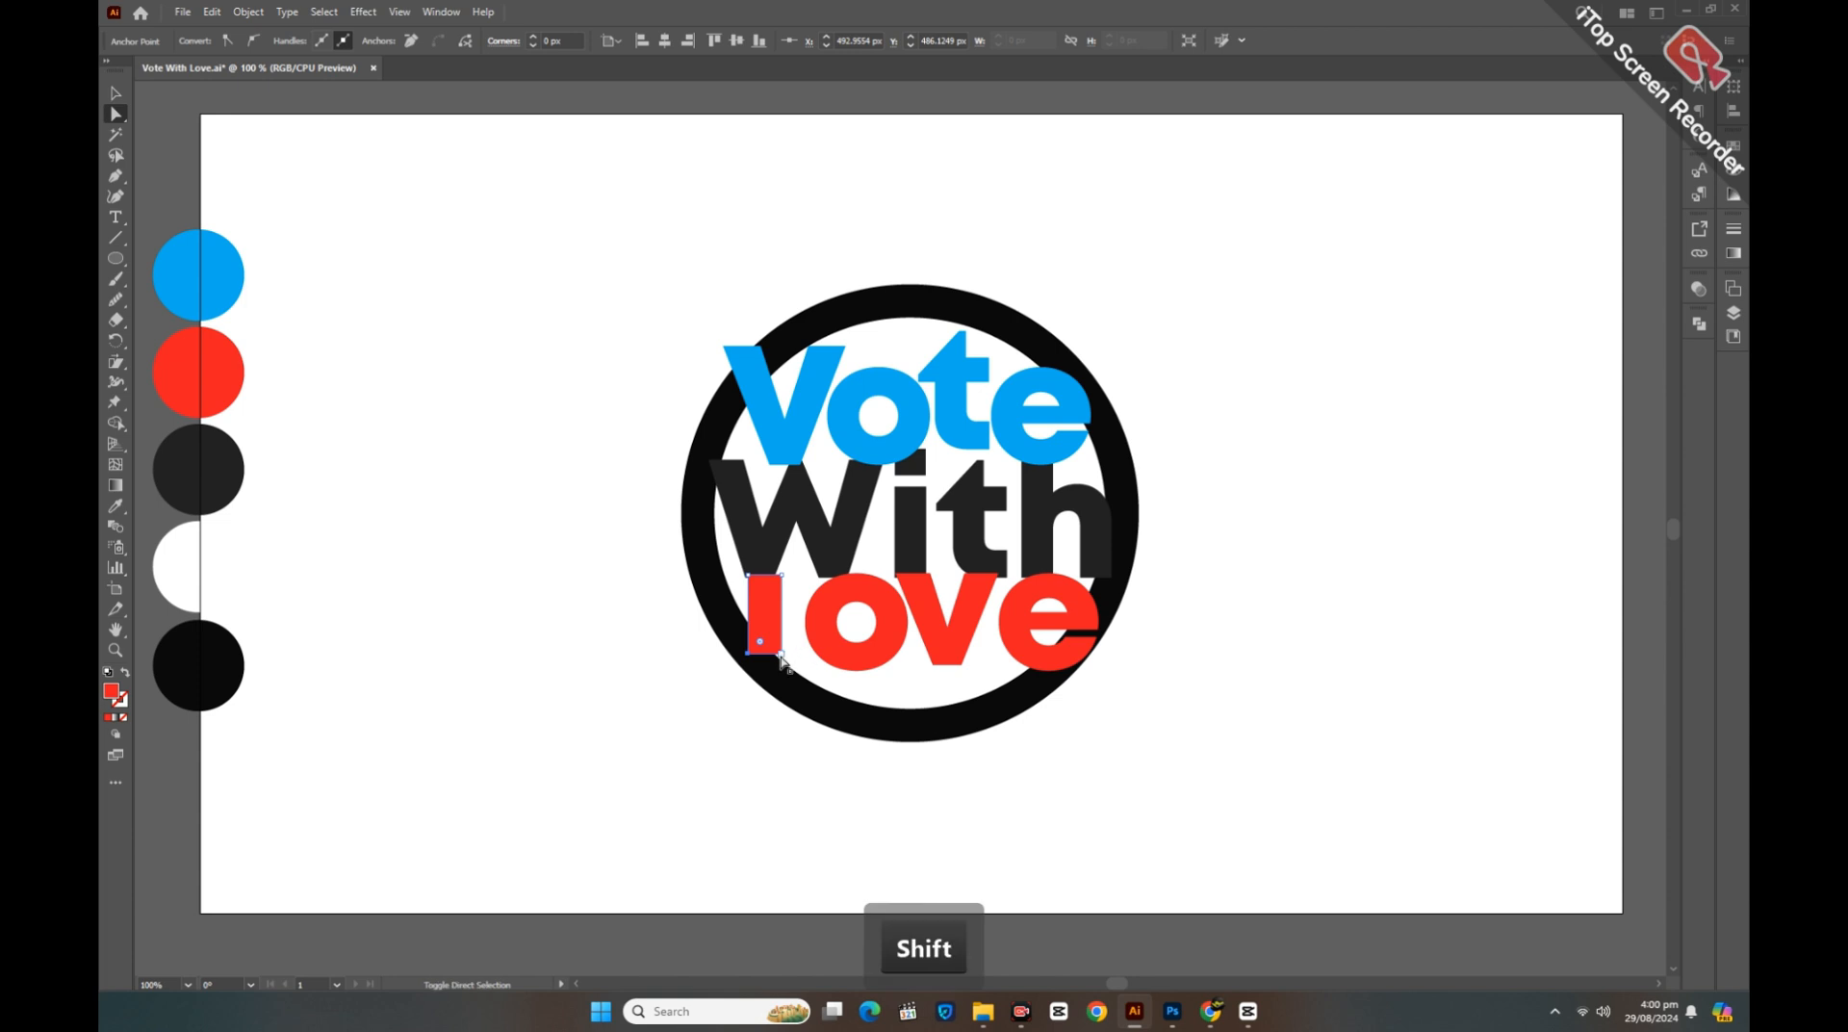
pyautogui.click(114, 94)
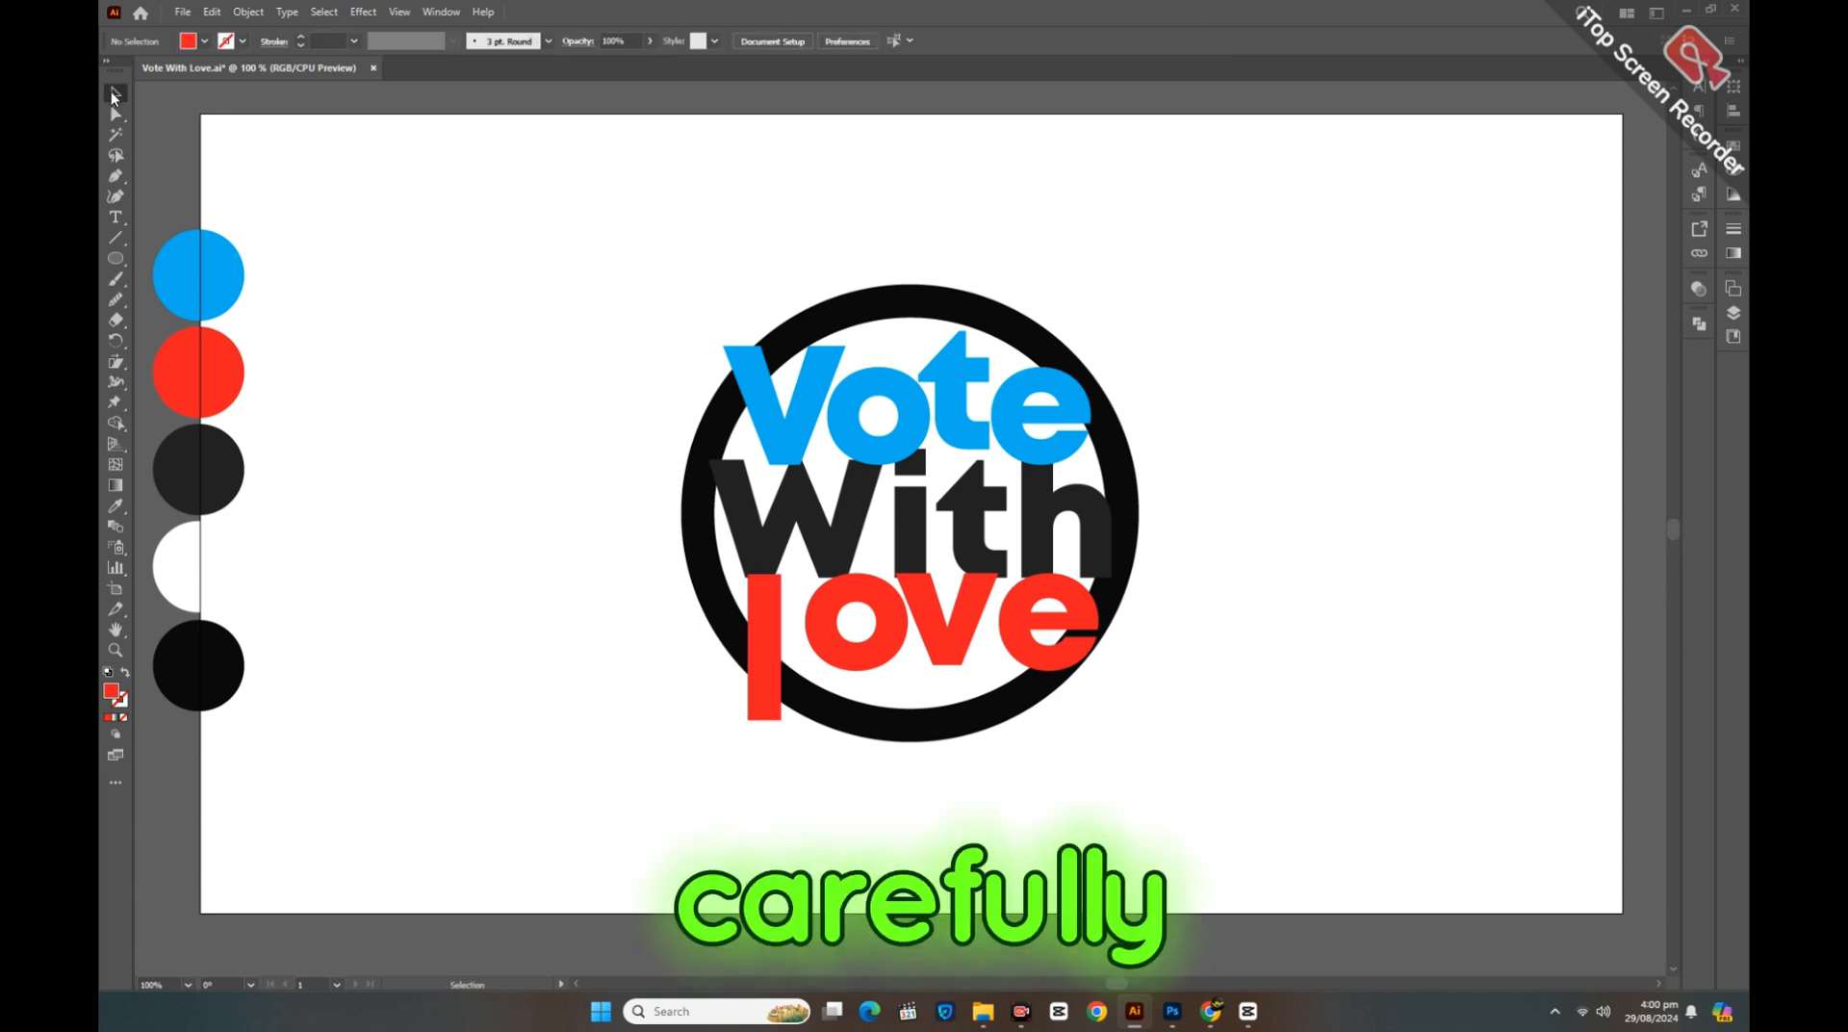
pyautogui.click(317, 207)
# Step: Reshape the "V" into a checkmark by extending its right arm up beyond the ring and slanting its left arm's tip
pyautogui.press('a')
pyautogui.click(809, 358)
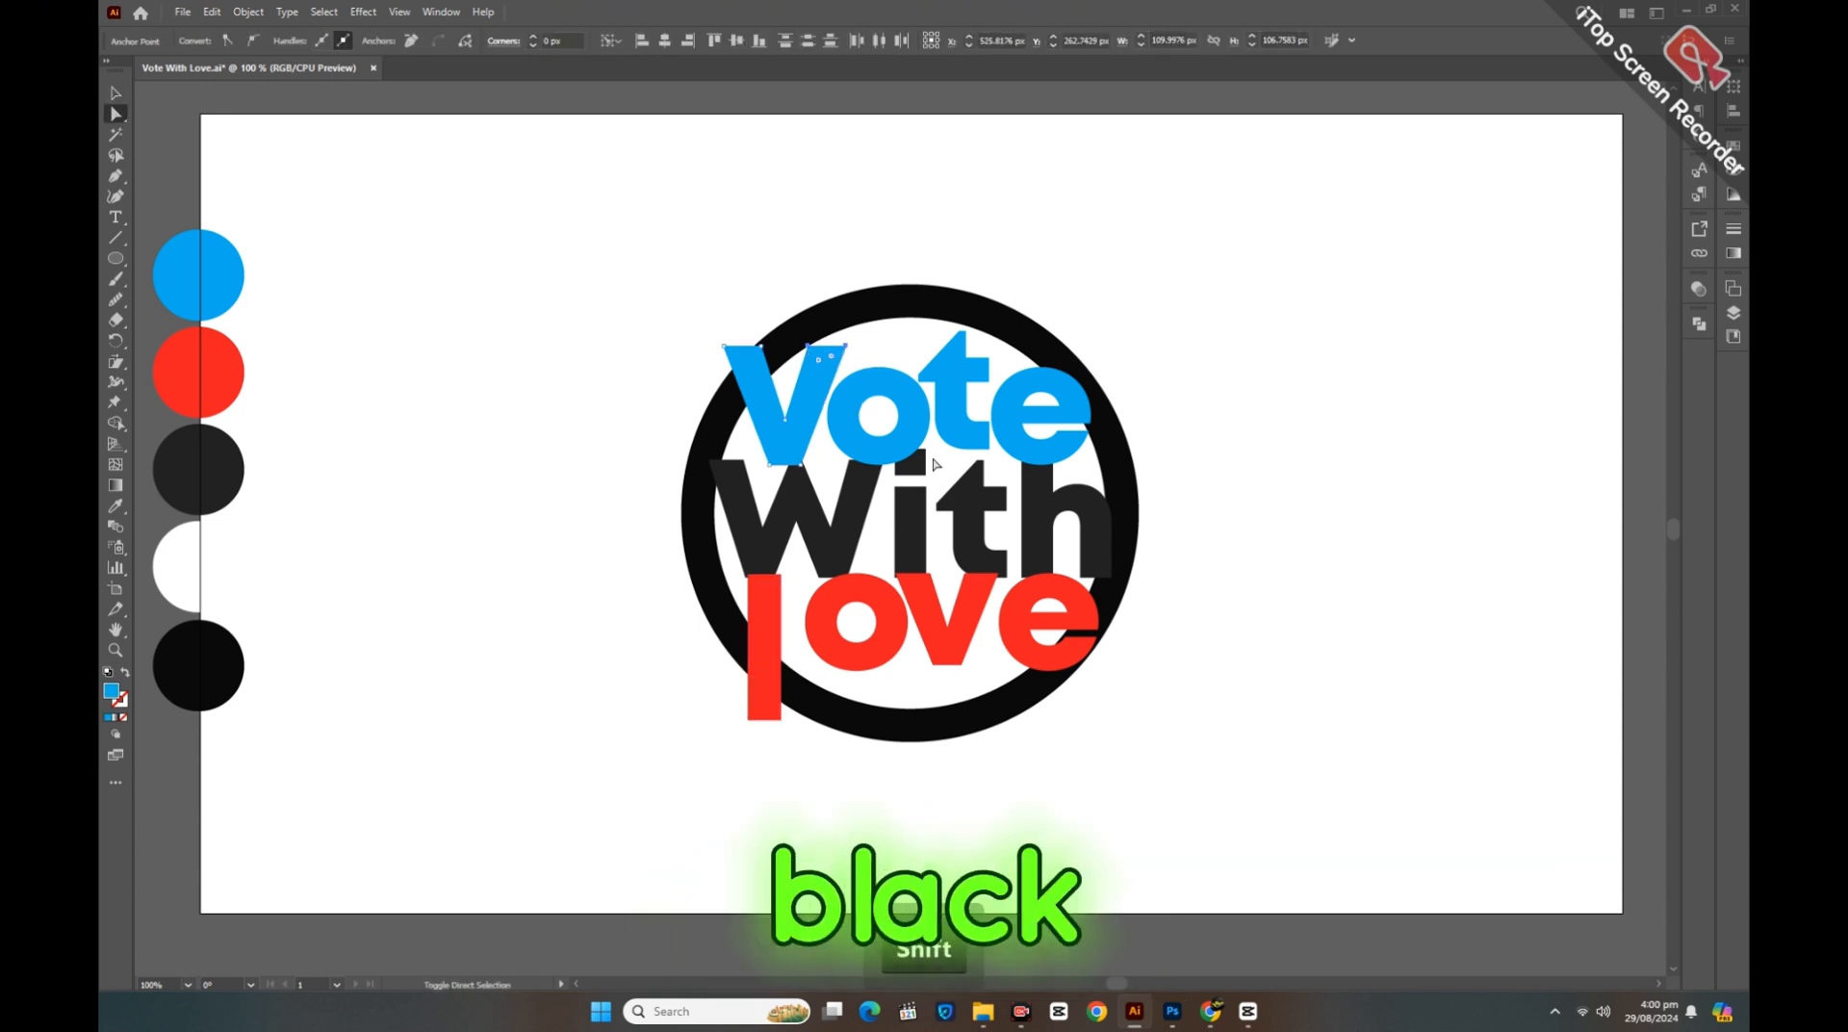
pyautogui.hotkey('shift', 'Right')
pyautogui.hotkey('shift', 'Up')
pyautogui.hotkey('shift', 'Up')
pyautogui.hotkey('shift', 'Up')
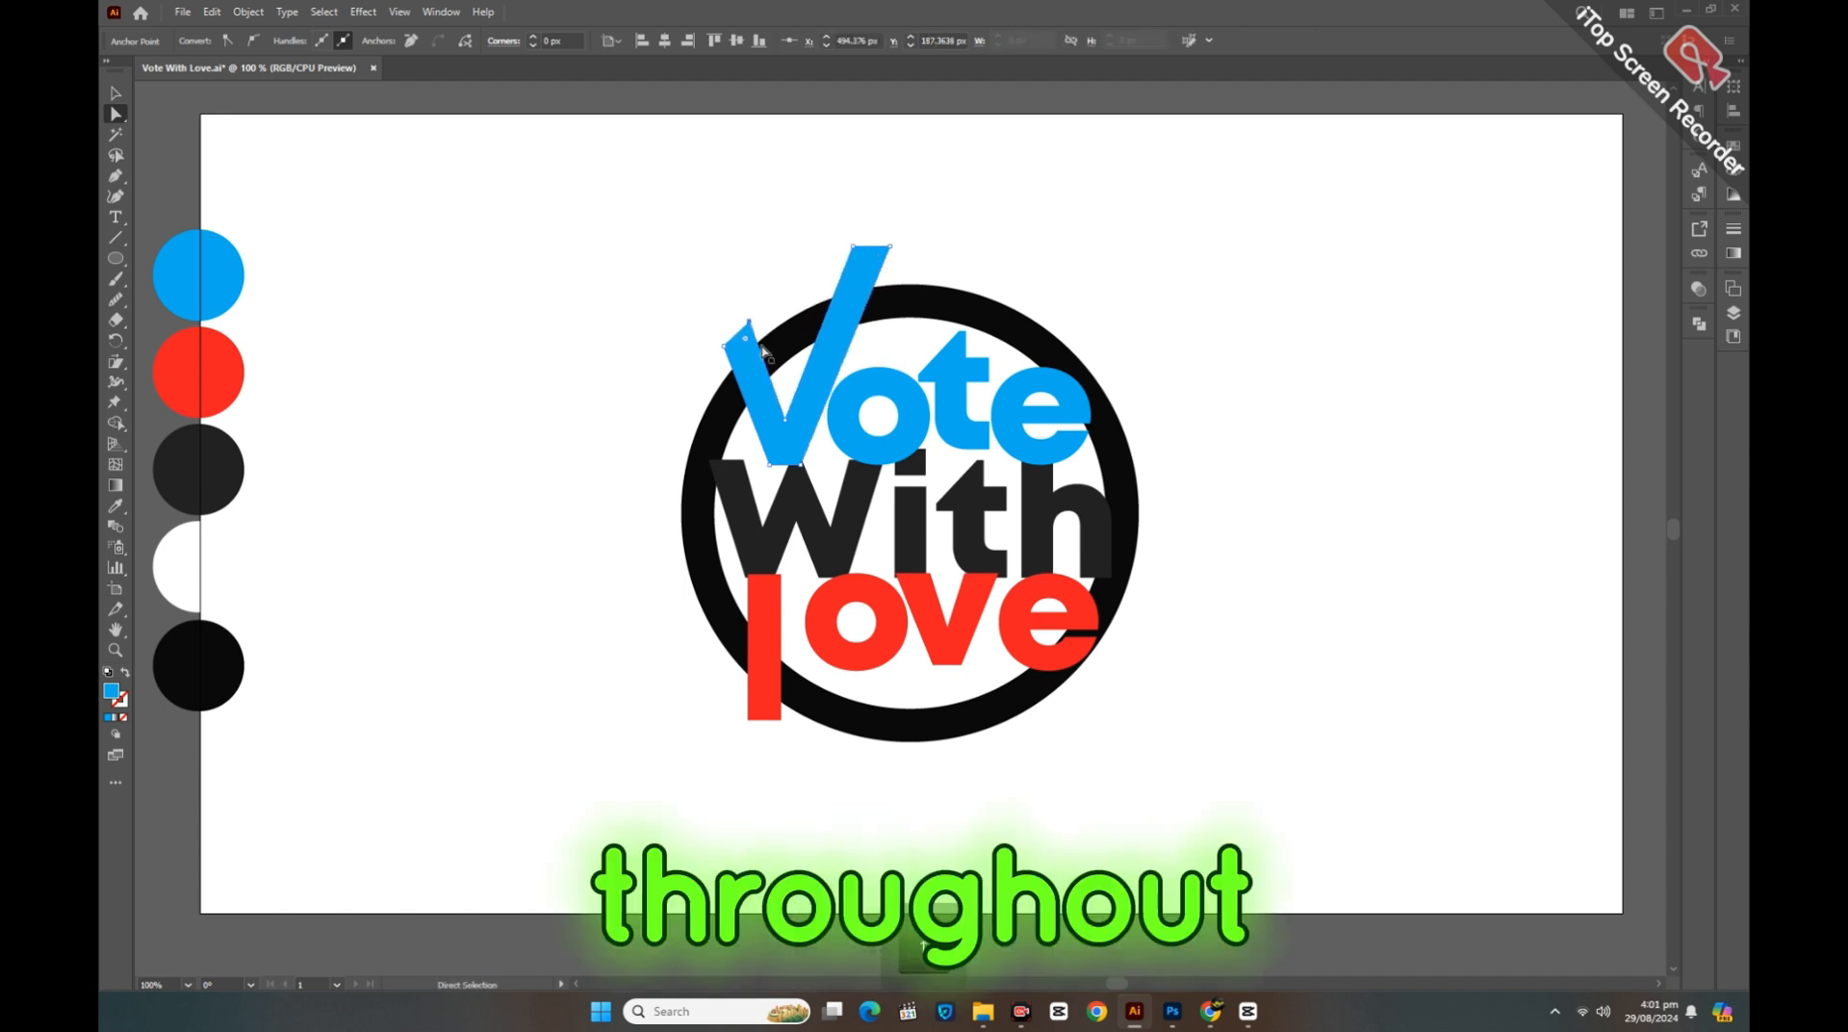
# Step: Fill the ring behind the lettering with cyan
pyautogui.click(754, 776)
pyautogui.press('v')
pyautogui.click(868, 717)
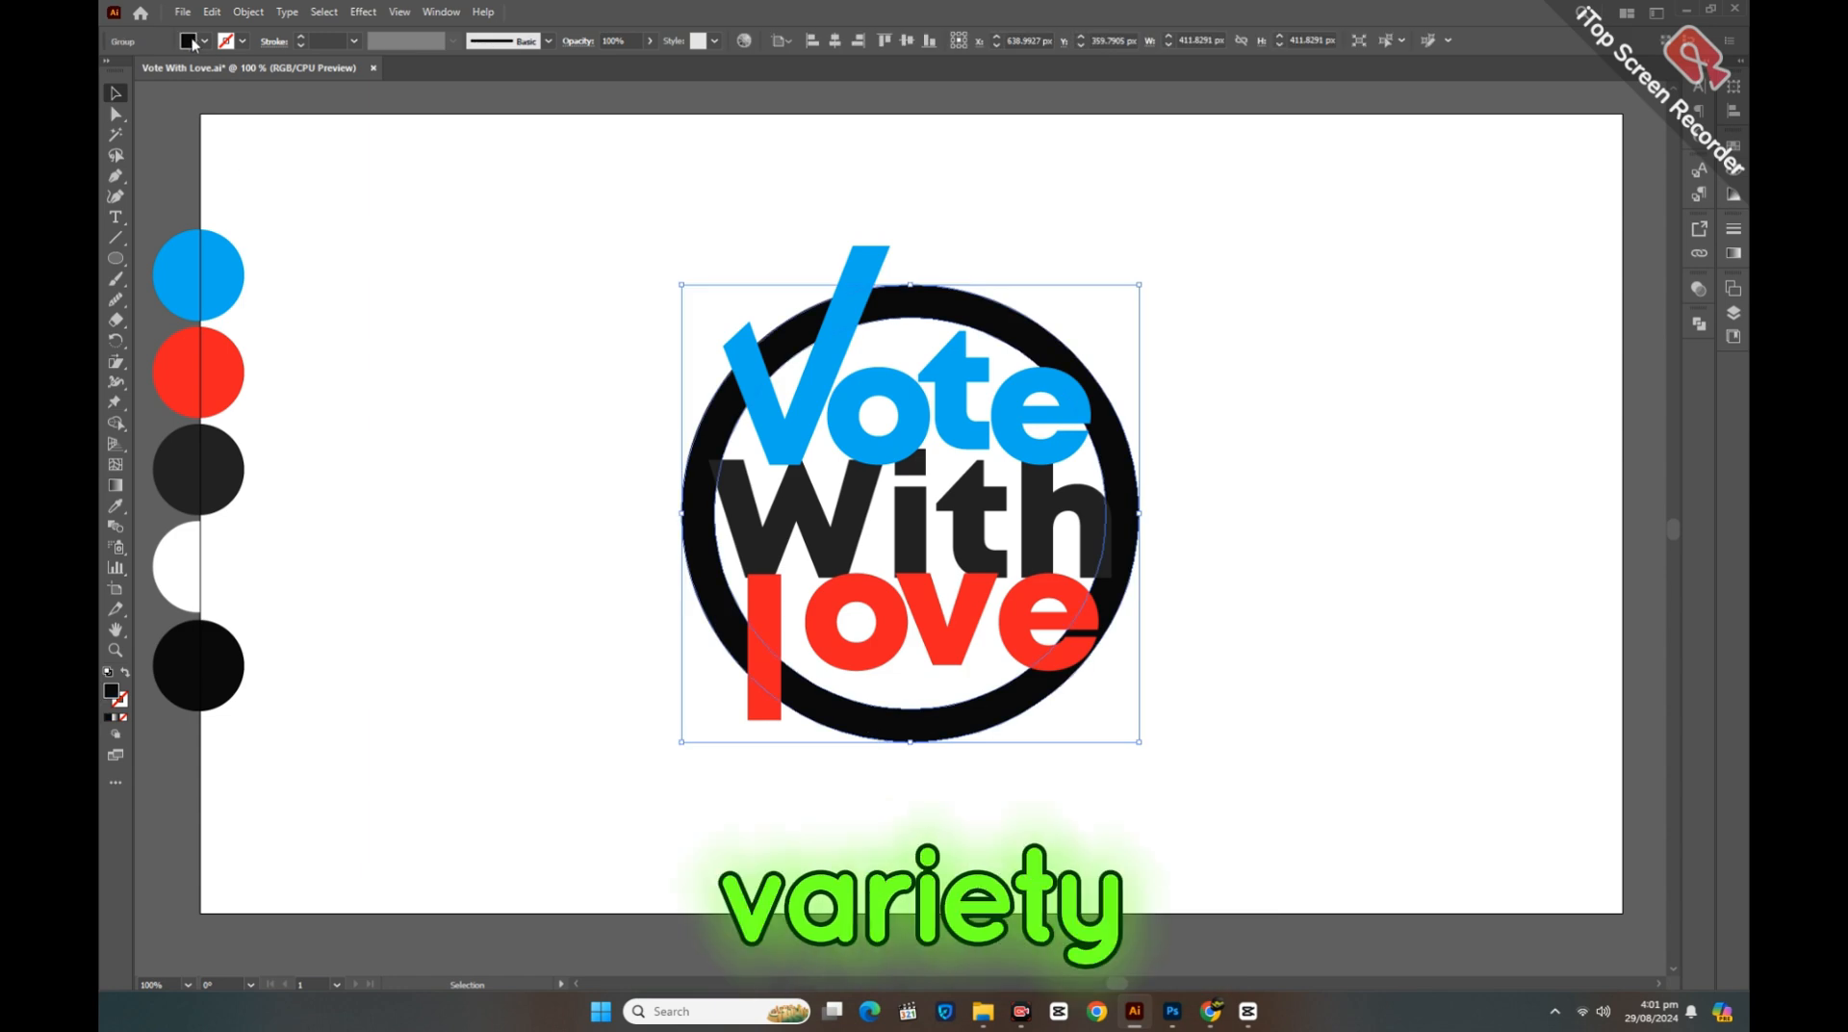
pyautogui.click(190, 40)
pyautogui.click(235, 76)
pyautogui.click(1234, 906)
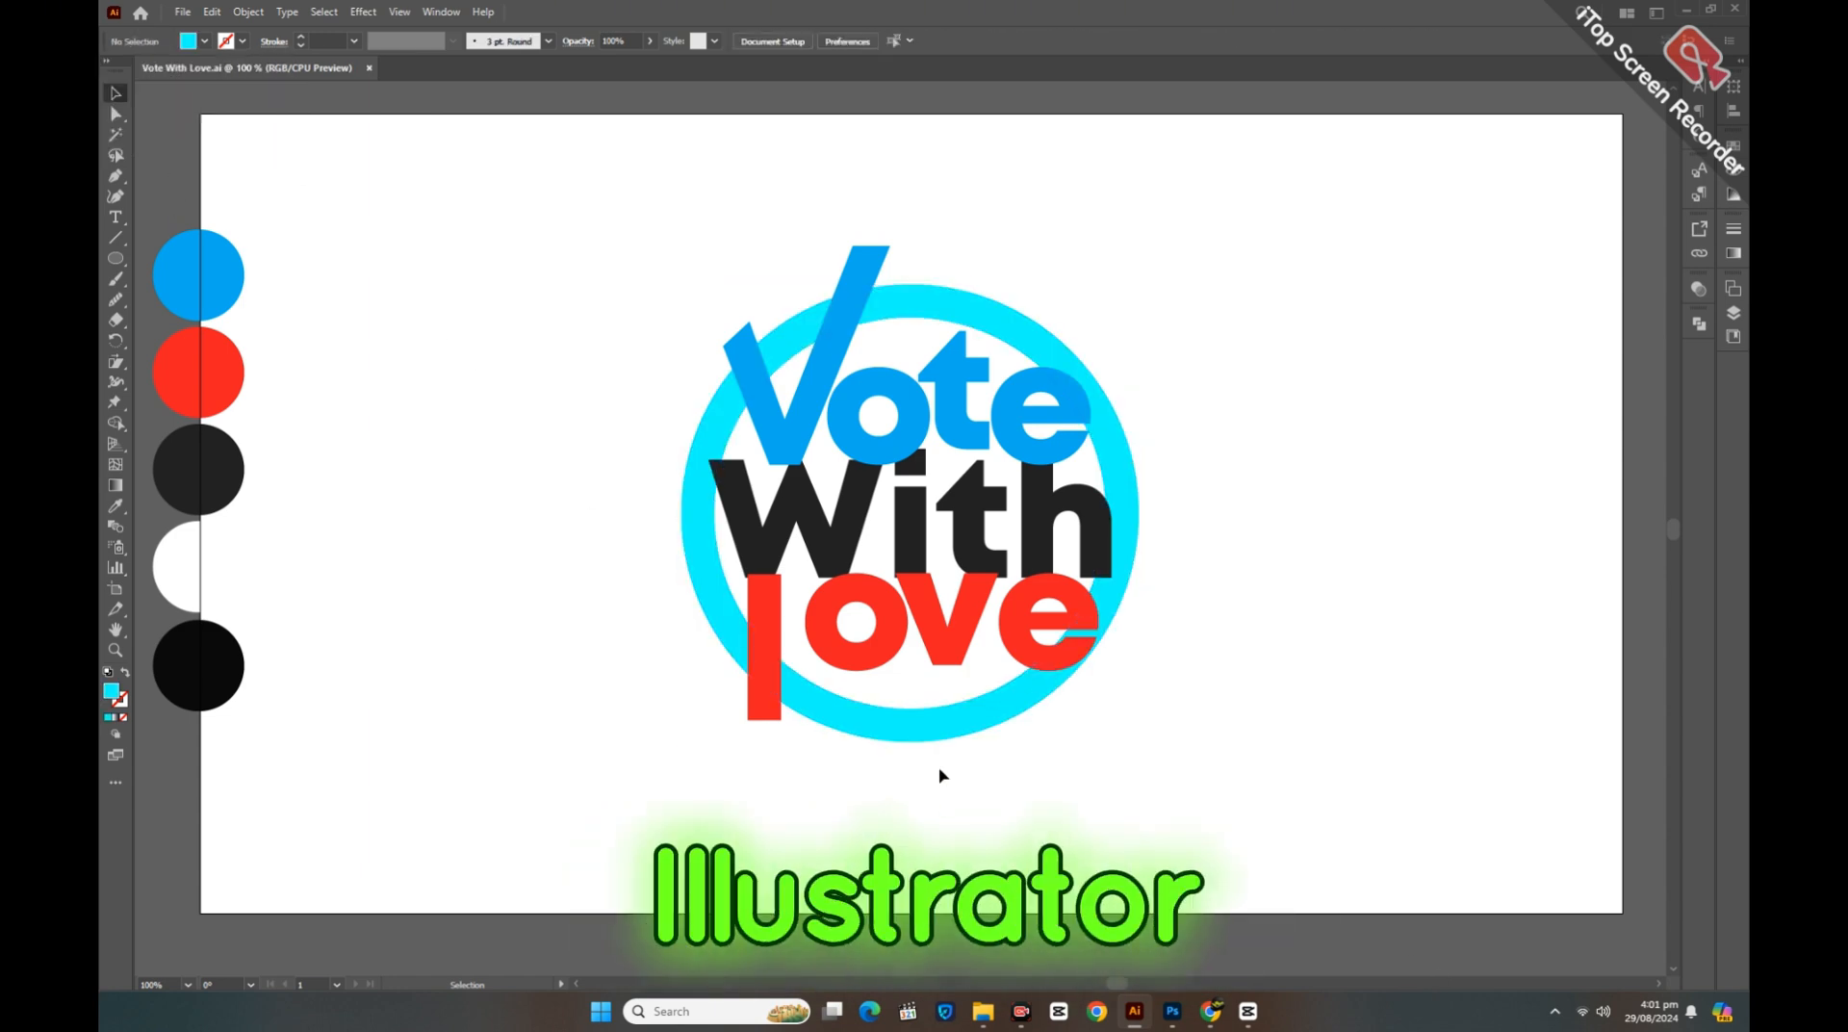
pyautogui.click(924, 737)
pyautogui.click(951, 433)
pyautogui.click(752, 729)
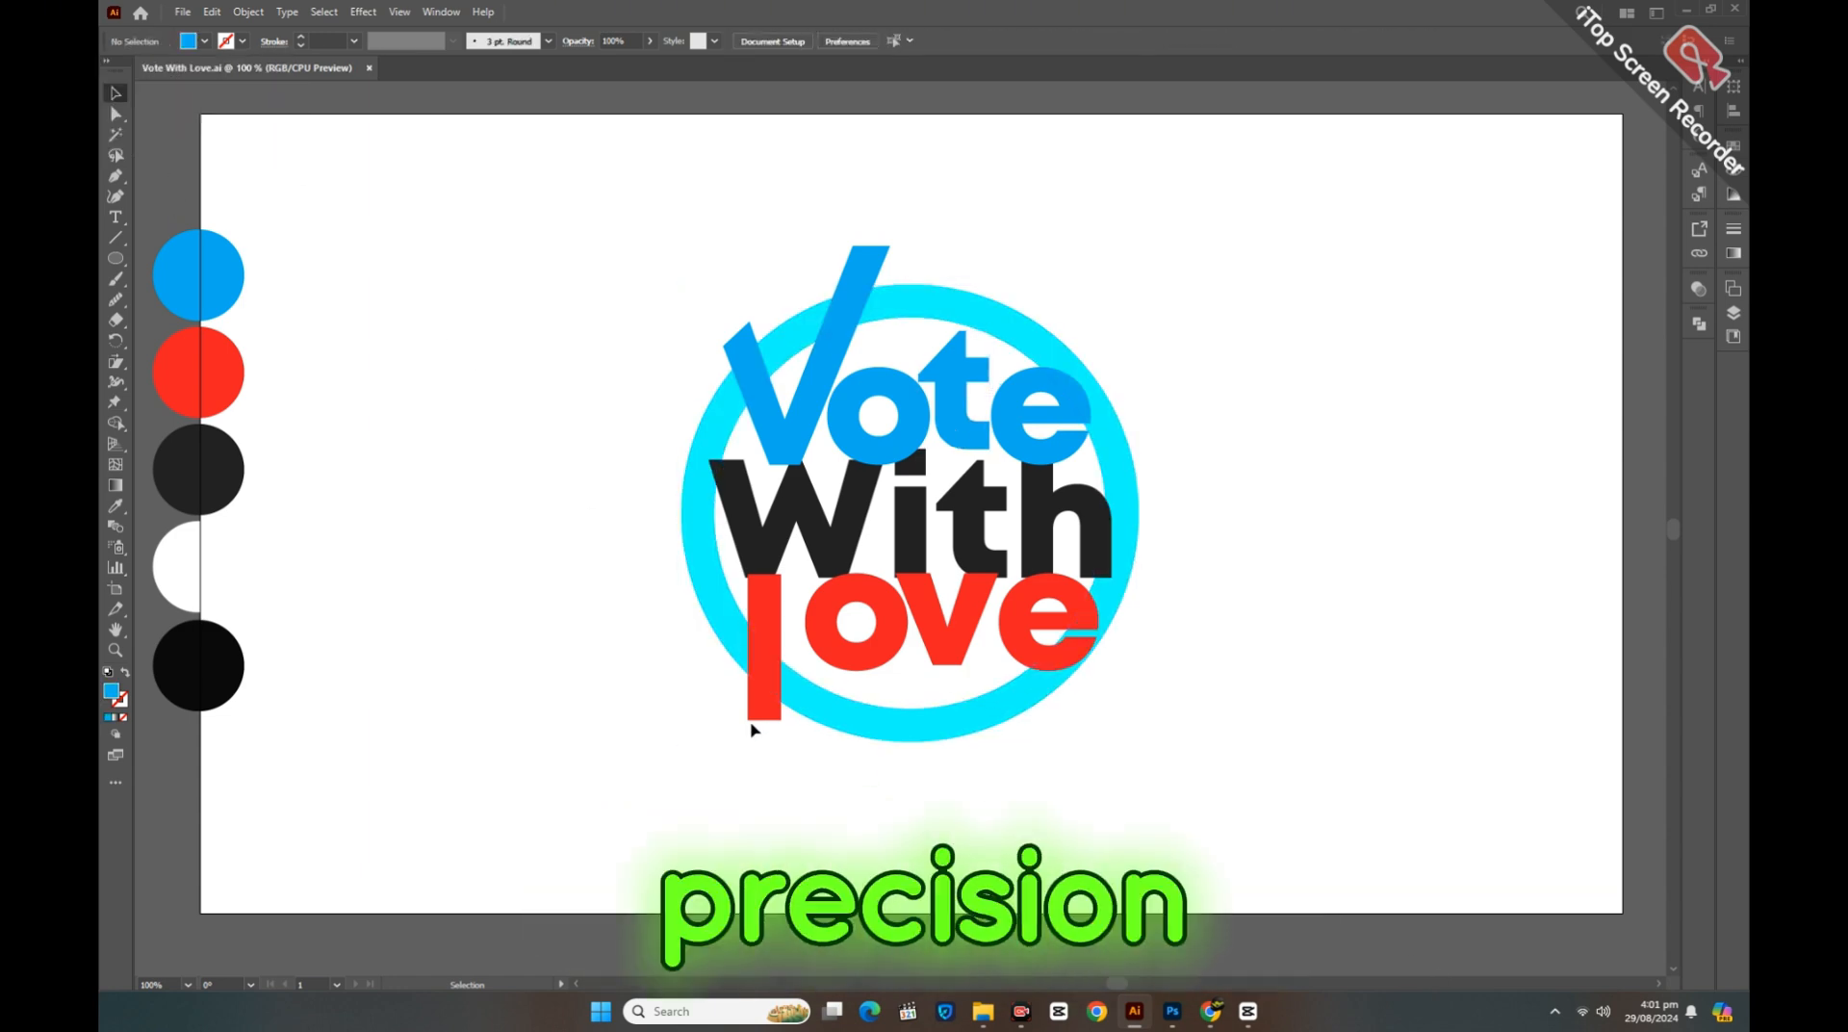
pyautogui.click(765, 704)
pyautogui.keyDown('shift'); pyautogui.click(868, 265); pyautogui.keyUp('shift')
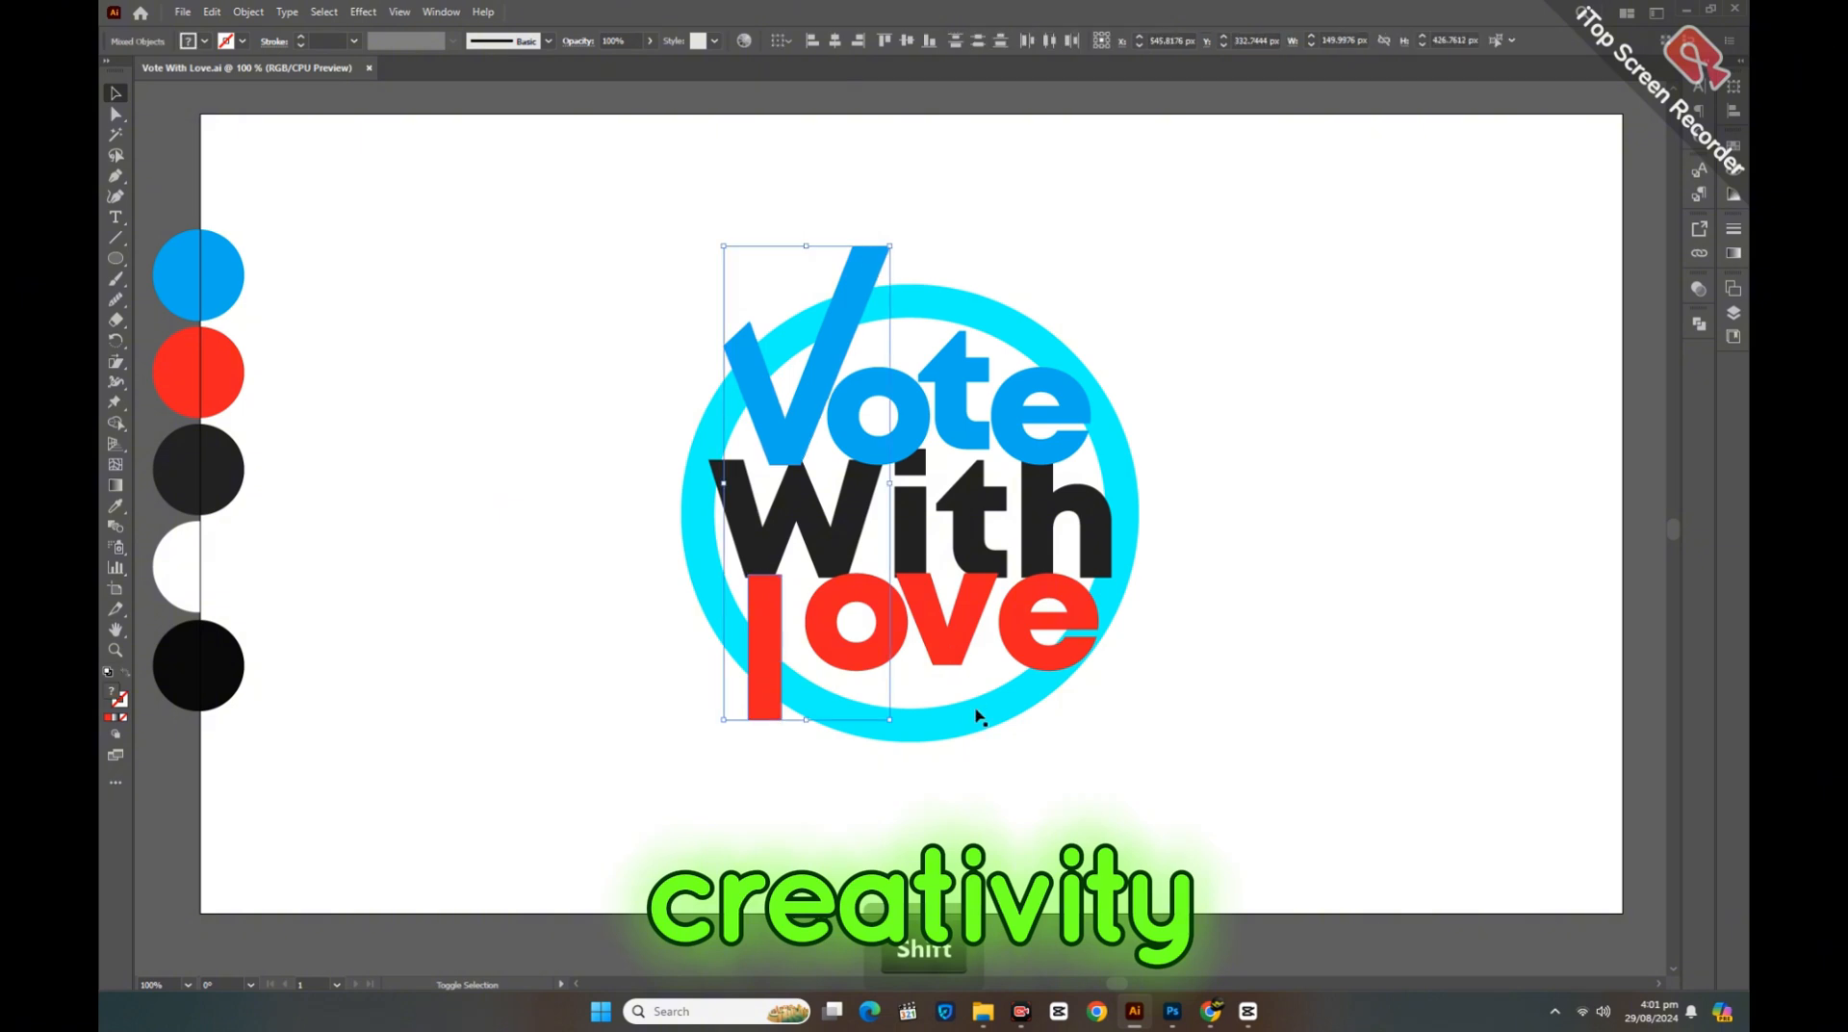
pyautogui.click(1024, 772)
# Step: Unlock the "With" lettering and extend the W's left arm diagonally up and left beyond the ring
pyautogui.click(1732, 313)
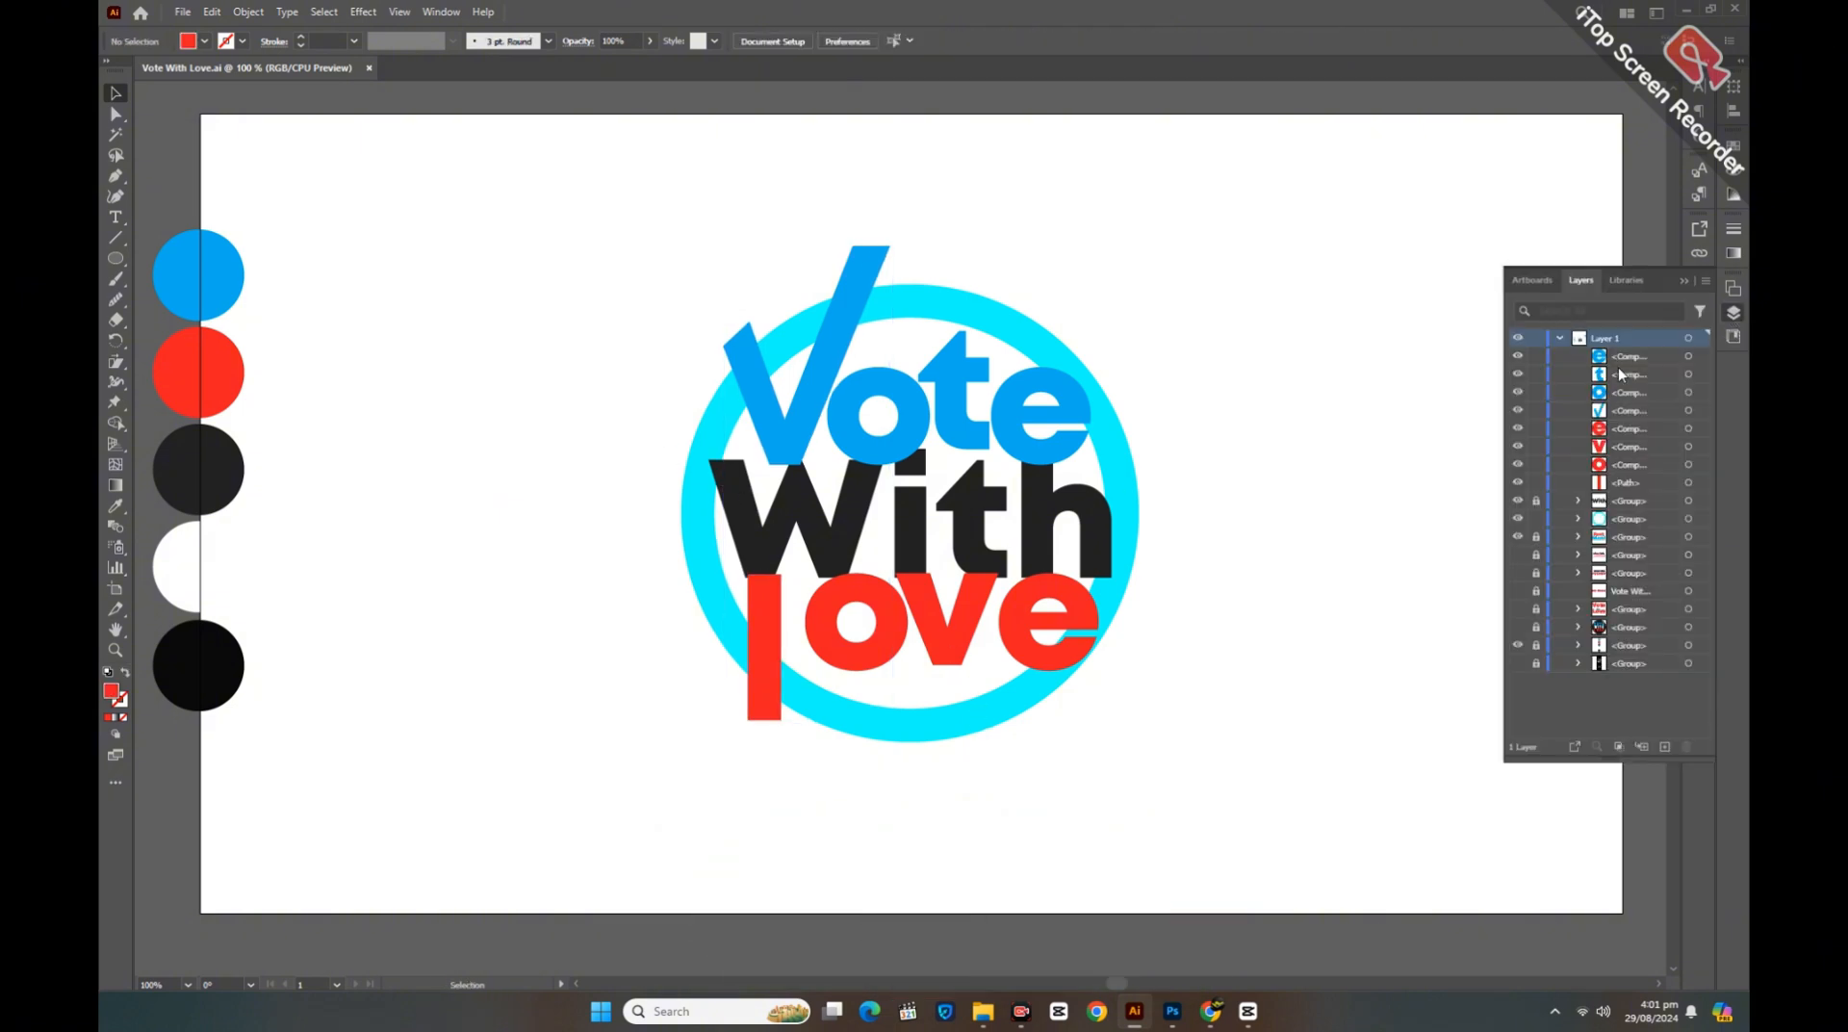
pyautogui.click(1687, 283)
pyautogui.keyDown('shift'); pyautogui.click(719, 464); pyautogui.keyUp('shift')
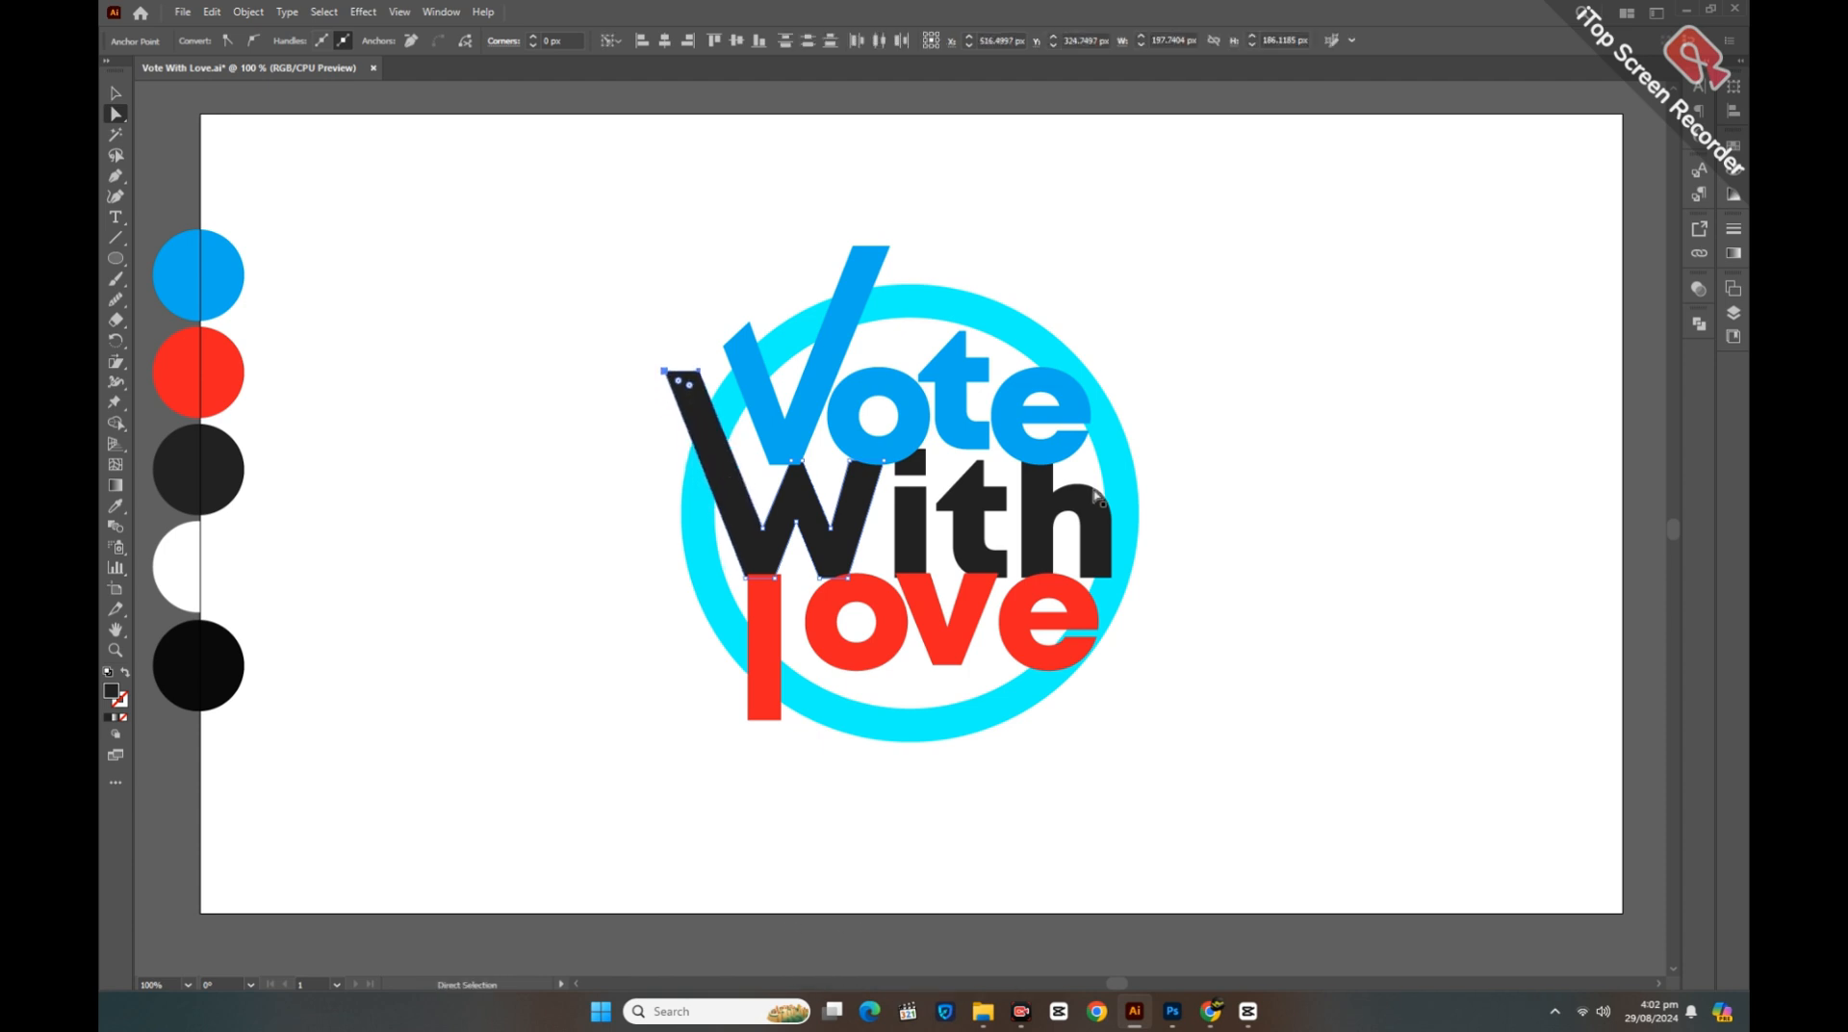
pyautogui.press('v')
pyautogui.click(413, 429)
# Step: Nudge the red "o", "v" and "e" leftward to tighten their spacing beside the "L" stem
pyautogui.click(871, 658)
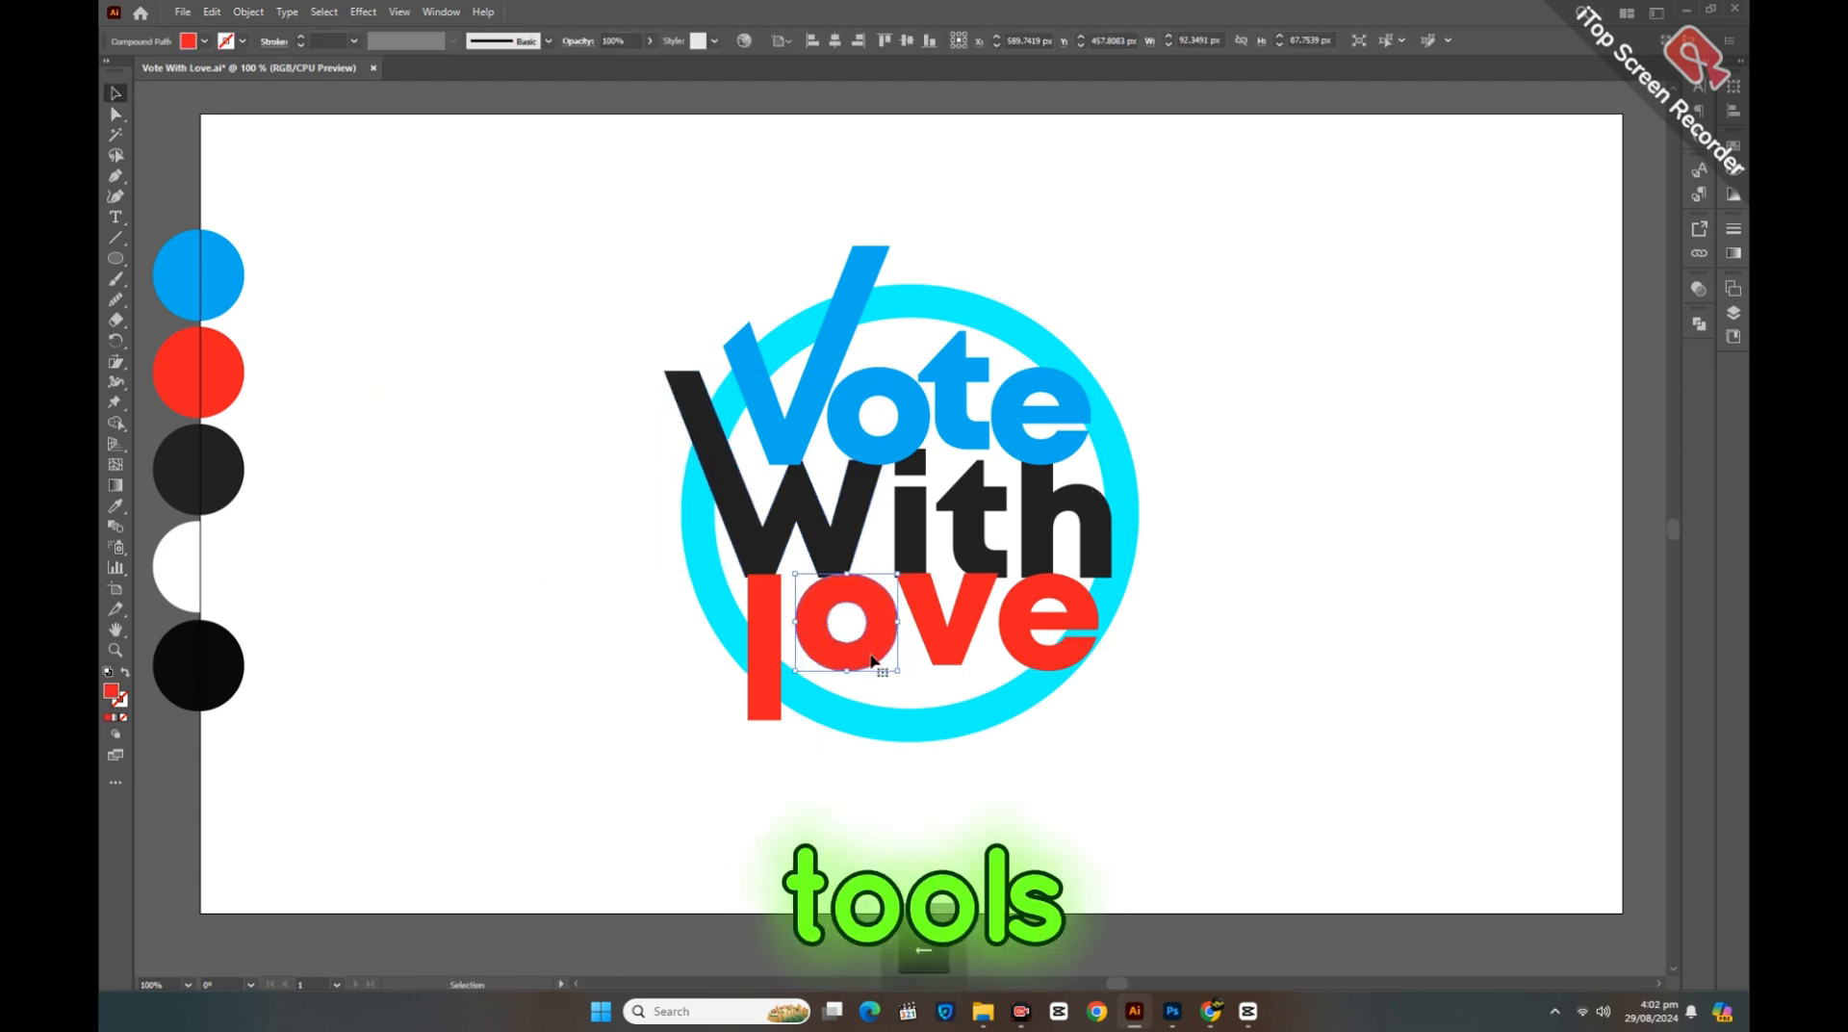
pyautogui.click(936, 662)
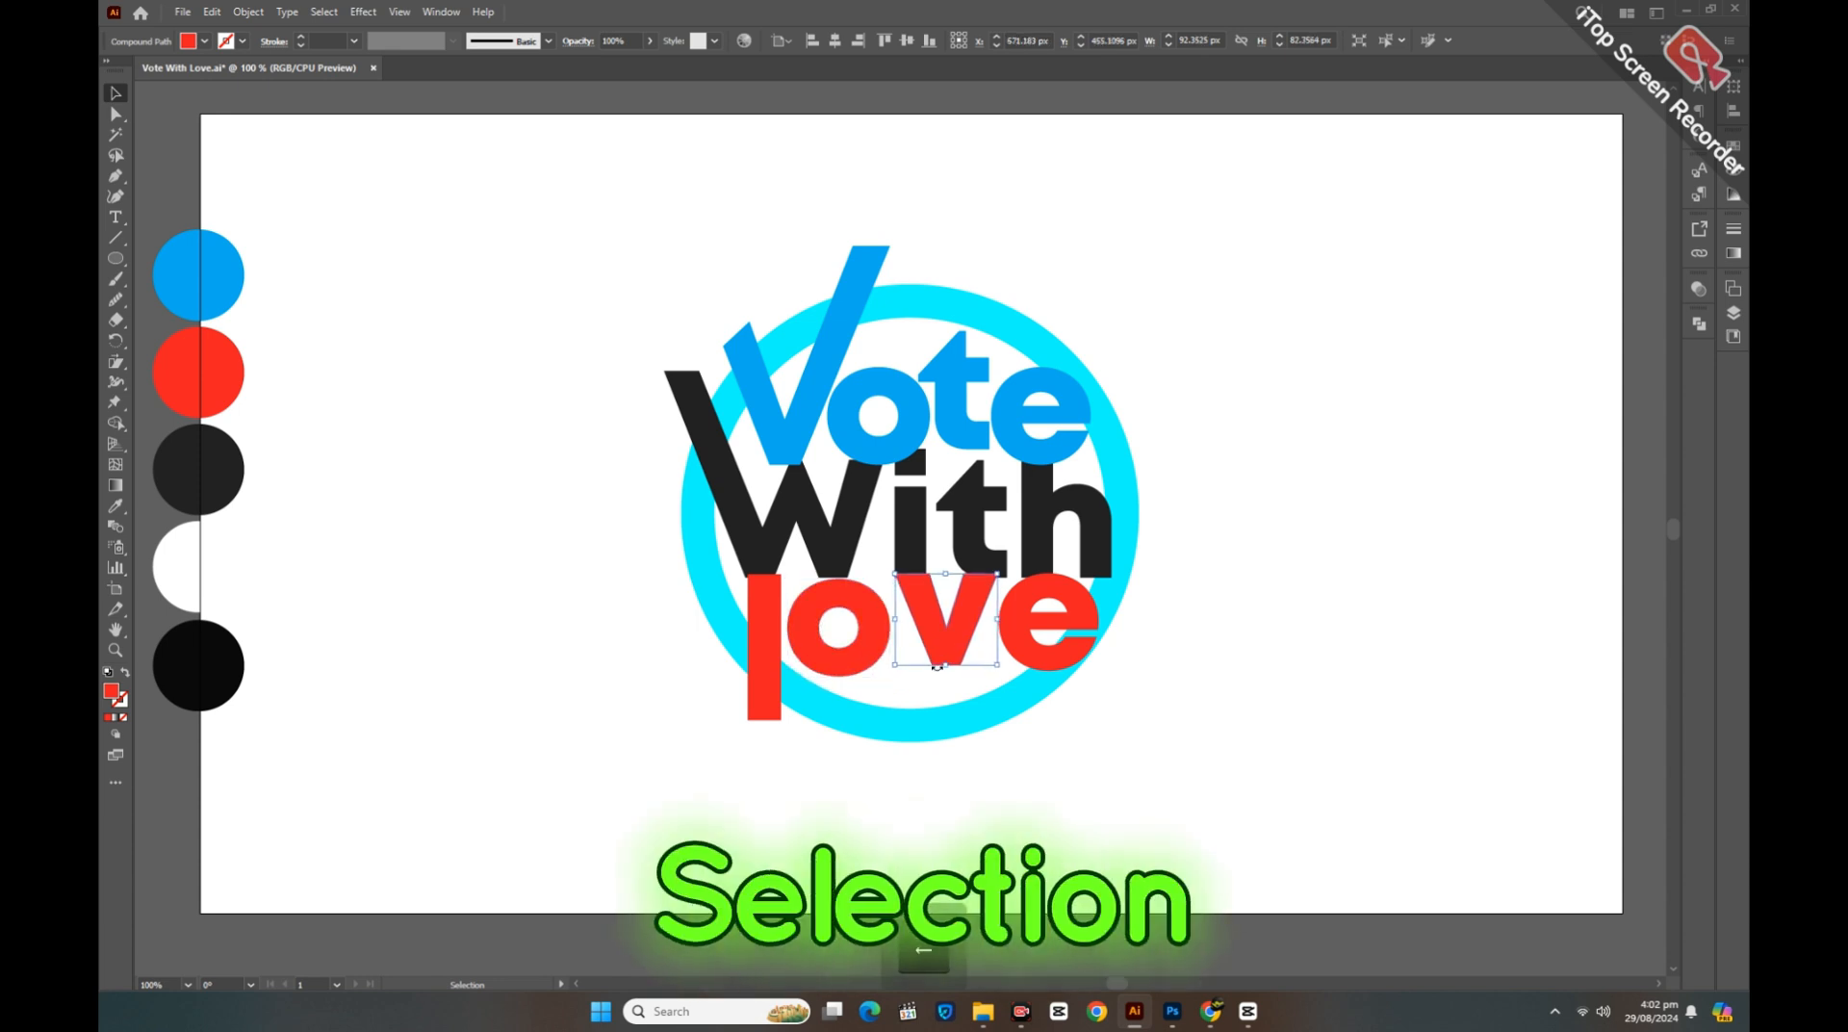
pyautogui.click(1004, 627)
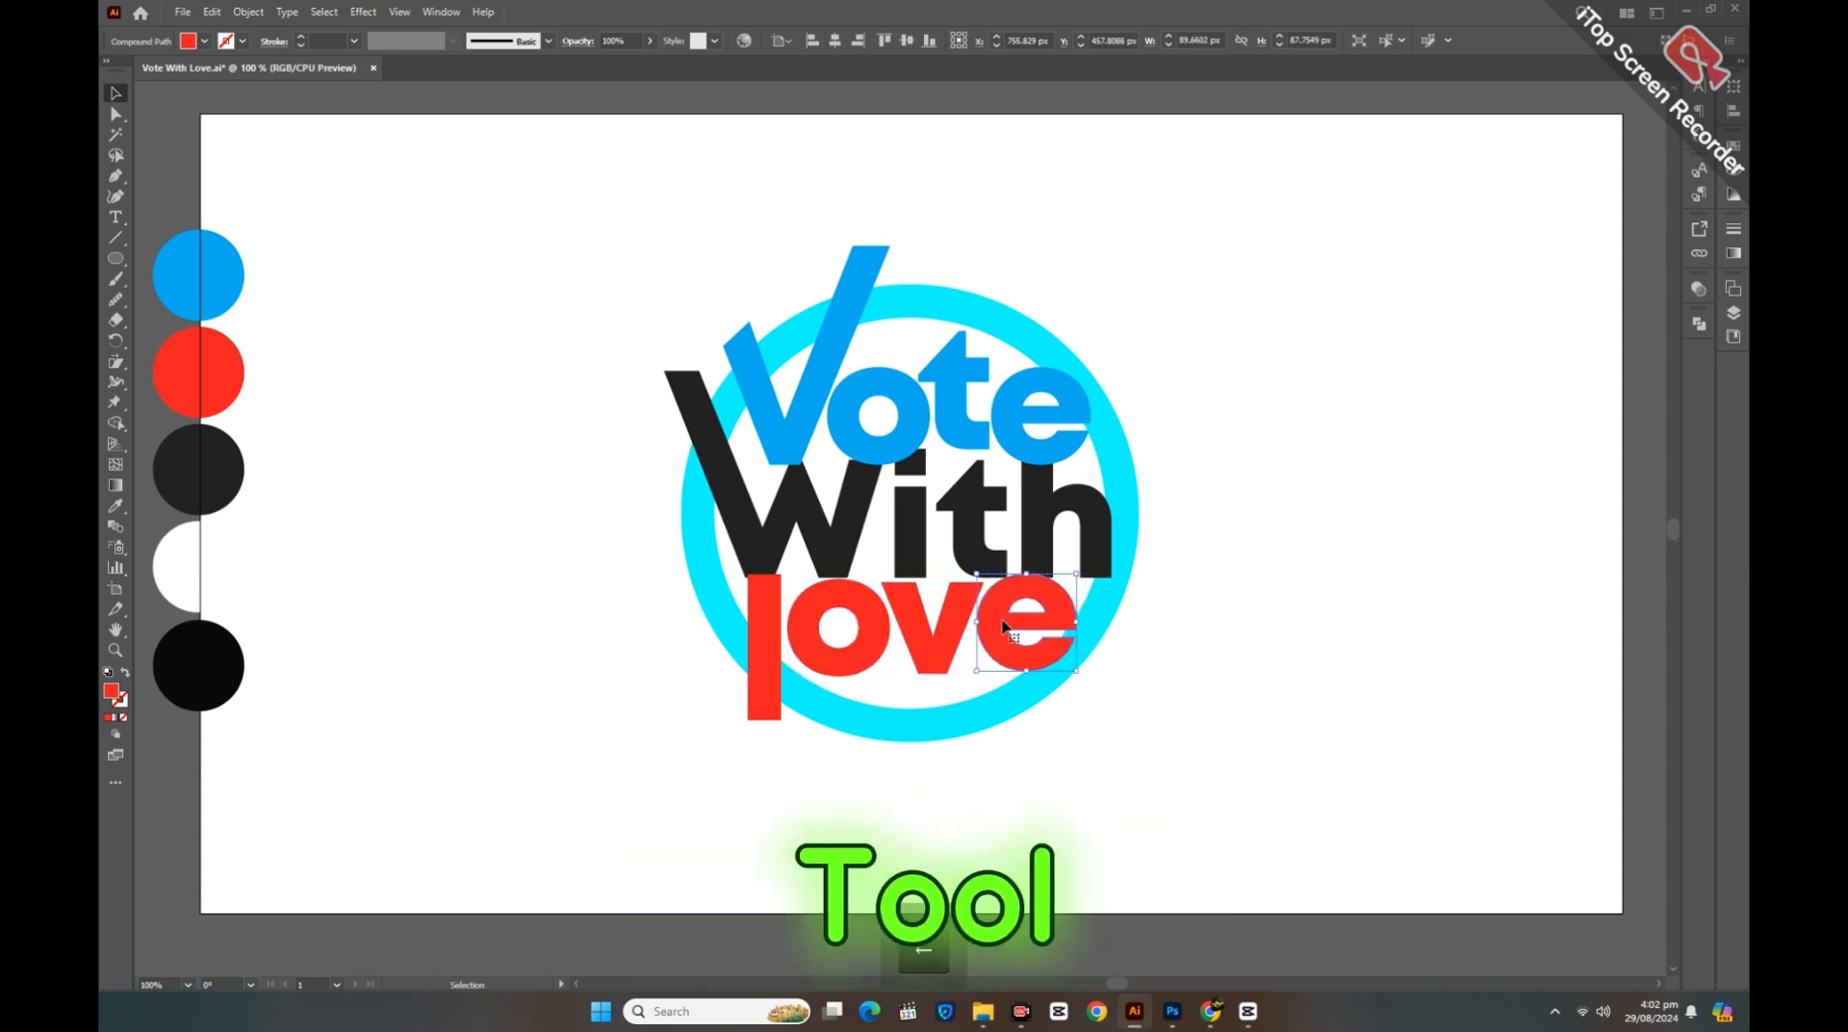
pyautogui.click(1122, 706)
# Step: Extend the right leg of the "h" straight down past the outer edge of the ring
pyautogui.press('a')
pyautogui.click(1080, 577)
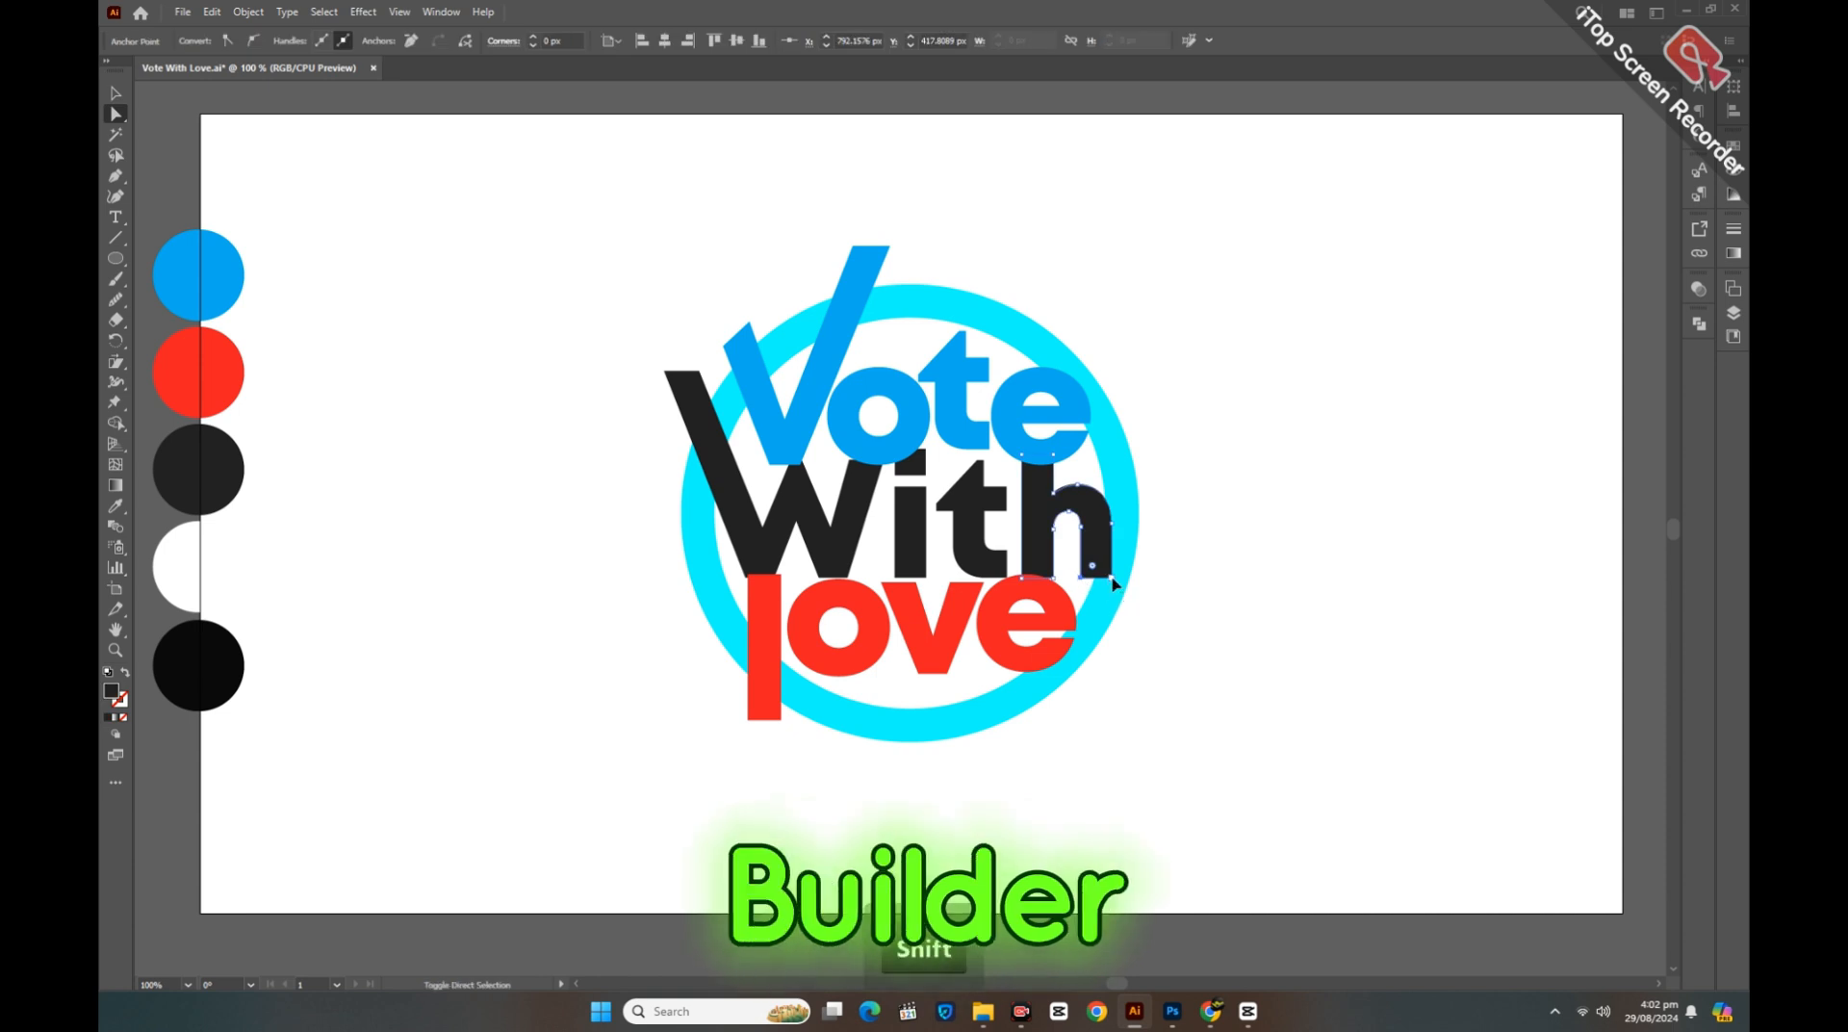
pyautogui.moveTo(1113, 582); pyautogui.dragTo(1112, 775)
pyautogui.press('v')
pyautogui.click(511, 491)
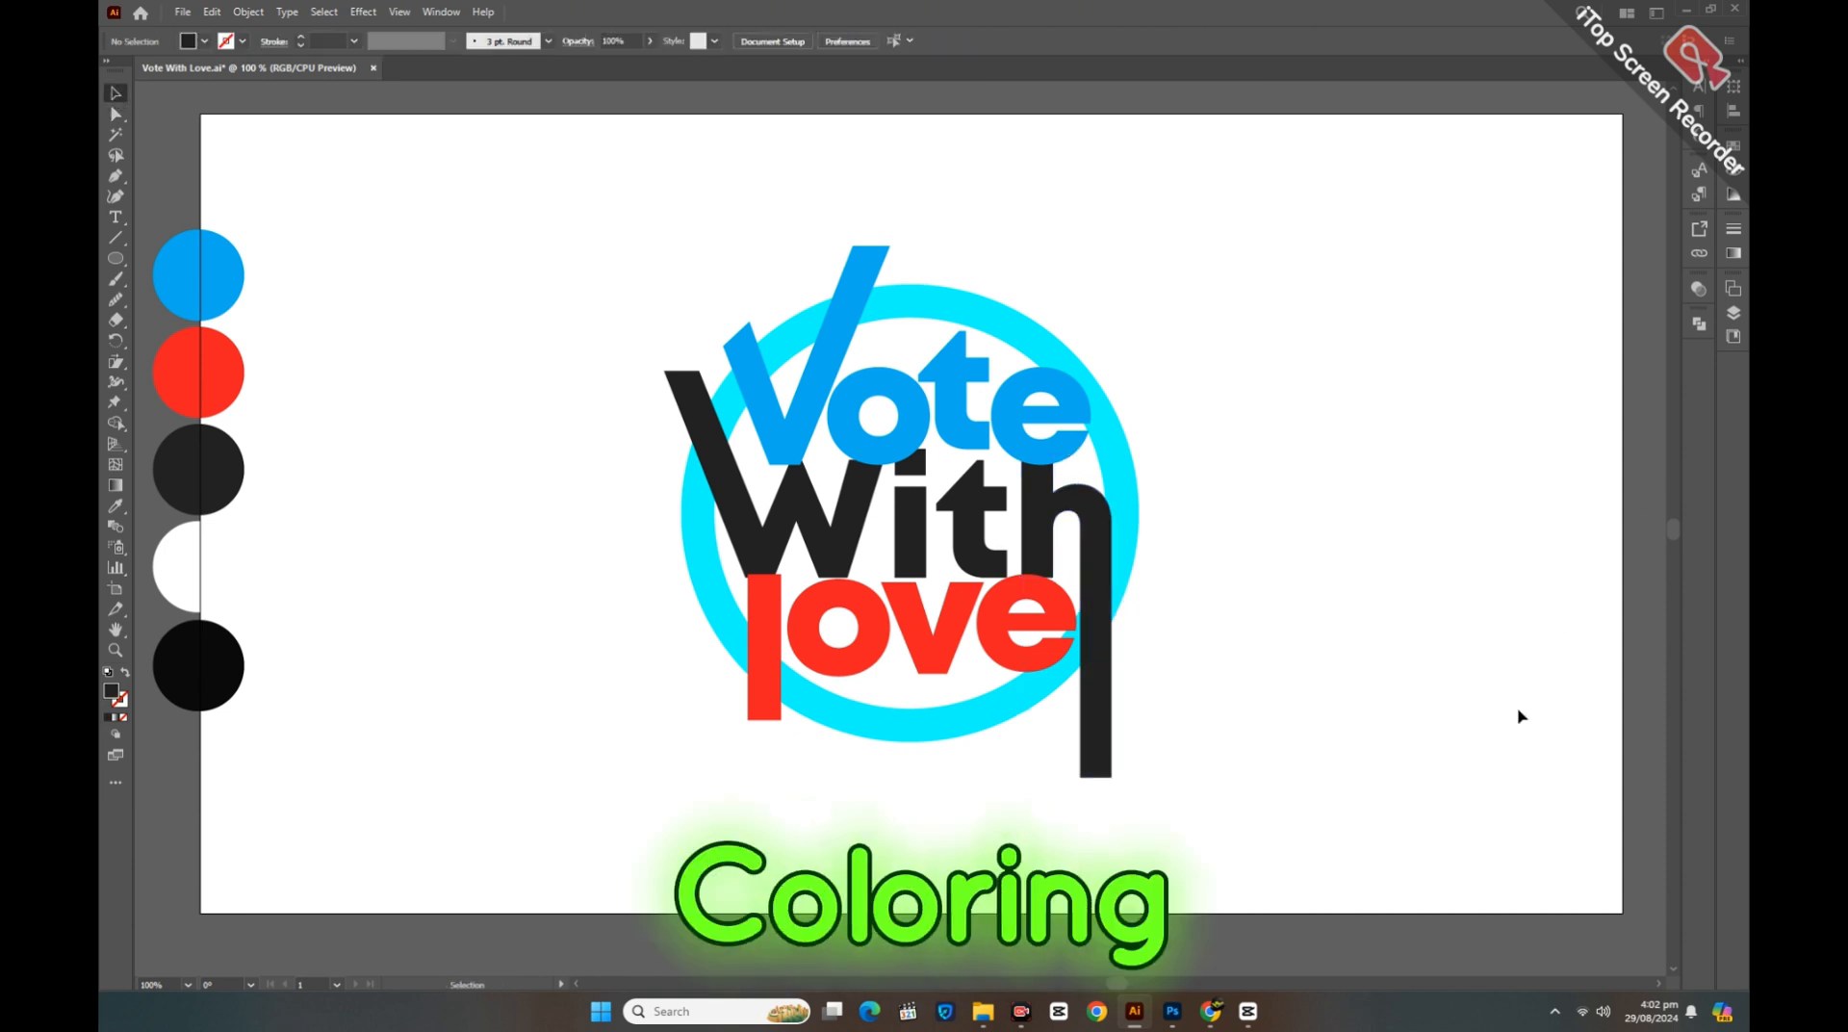
# Step: Ungroup the black "With" lettering into separate letters
pyautogui.click(770, 616)
pyautogui.keyDown('shift'); pyautogui.click(1086, 512); pyautogui.keyUp('shift')
pyautogui.rightClick(1085, 511)
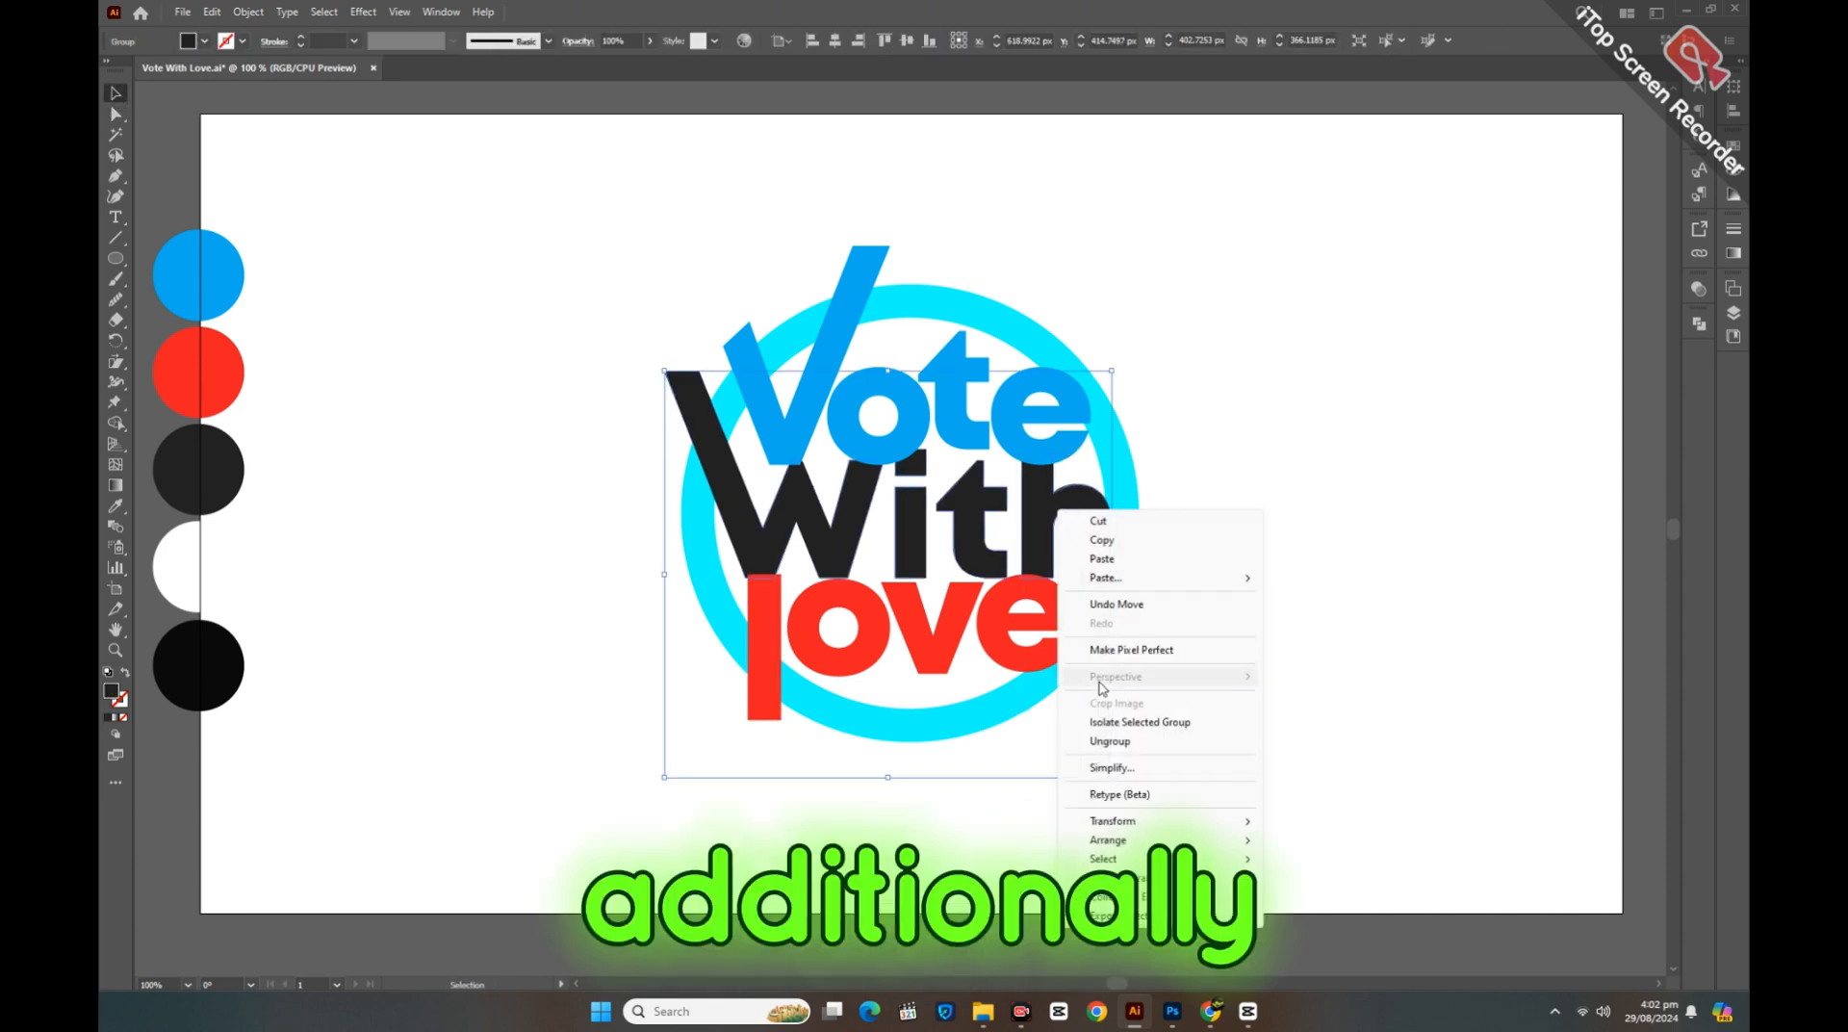
pyautogui.click(1126, 744)
pyautogui.click(1236, 587)
# Step: Divide the "h", "V", "W", "L" and ring with Pathfinder Divide, and ungroup the resulting pieces
pyautogui.click(1092, 510)
pyautogui.keyDown('shift'); pyautogui.click(866, 279); pyautogui.keyUp('shift')
pyautogui.keyDown('shift'); pyautogui.click(746, 510); pyautogui.keyUp('shift')
pyautogui.keyDown('shift'); pyautogui.click(770, 664); pyautogui.keyUp('shift')
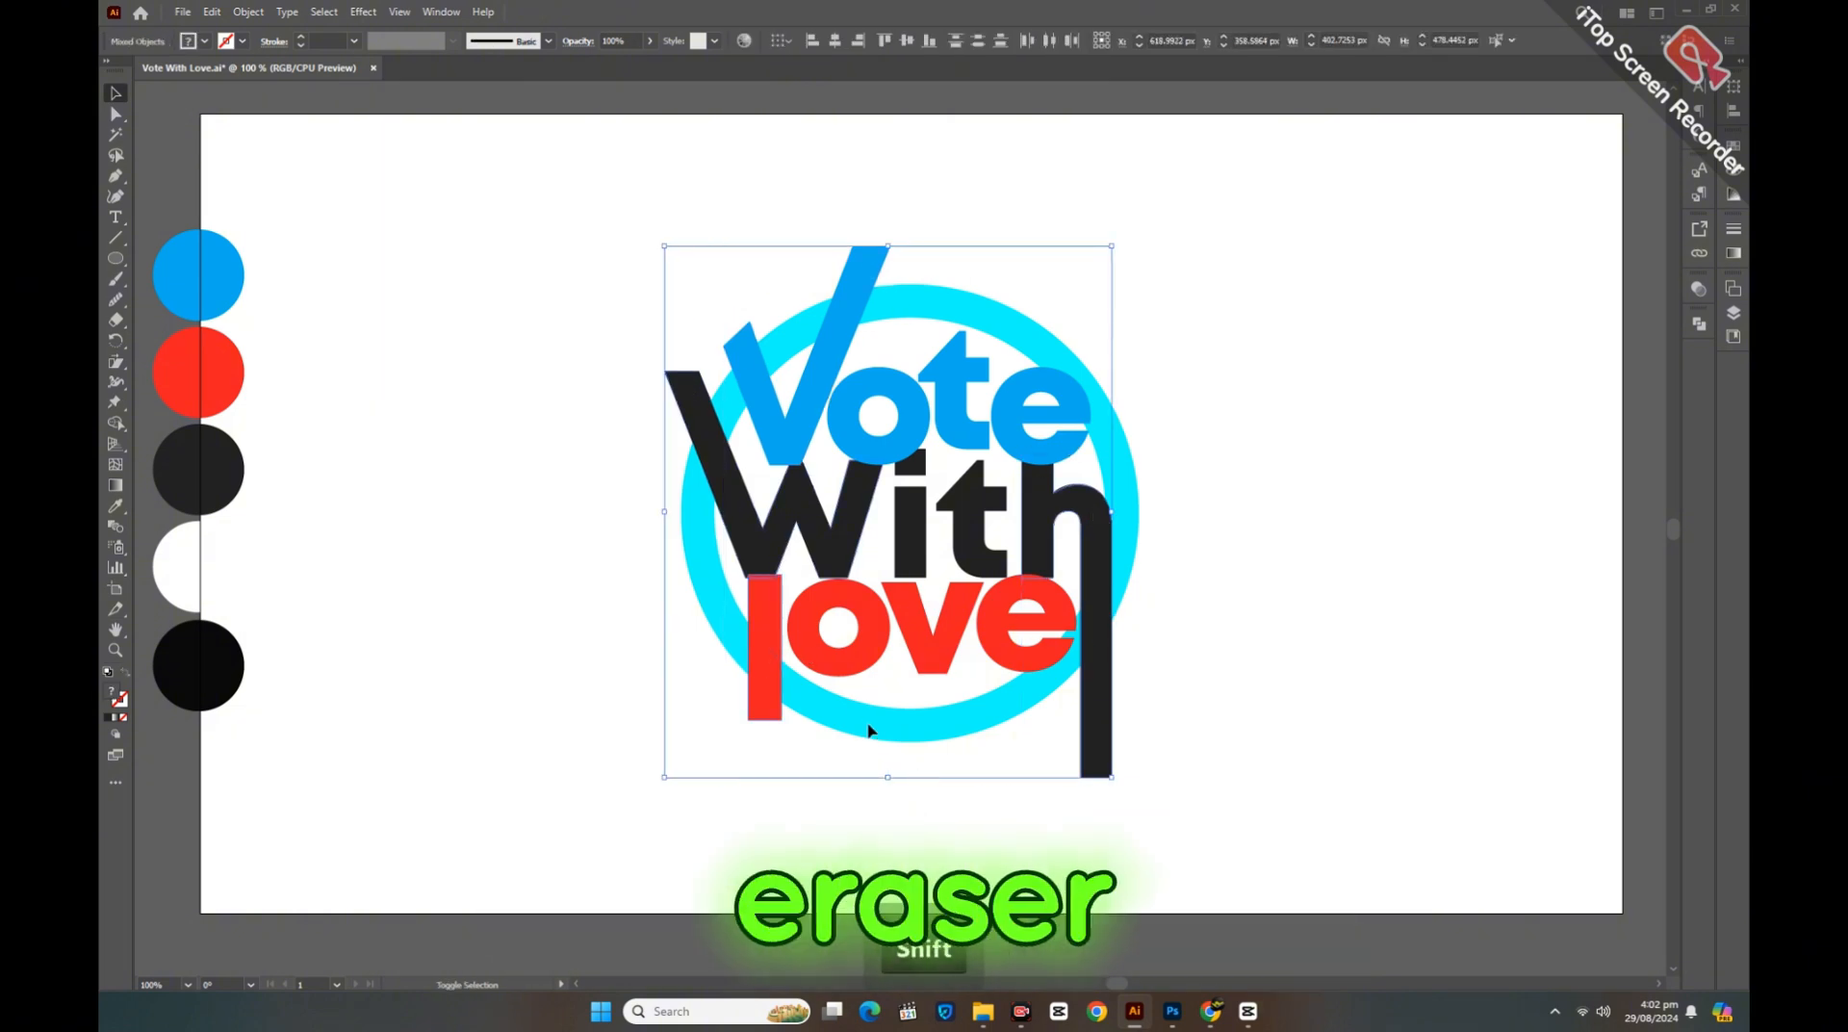
pyautogui.keyDown('shift'); pyautogui.click(870, 731); pyautogui.keyUp('shift')
pyautogui.click(1699, 323)
pyautogui.click(1500, 406)
pyautogui.click(1647, 316)
pyautogui.rightClick(1271, 473)
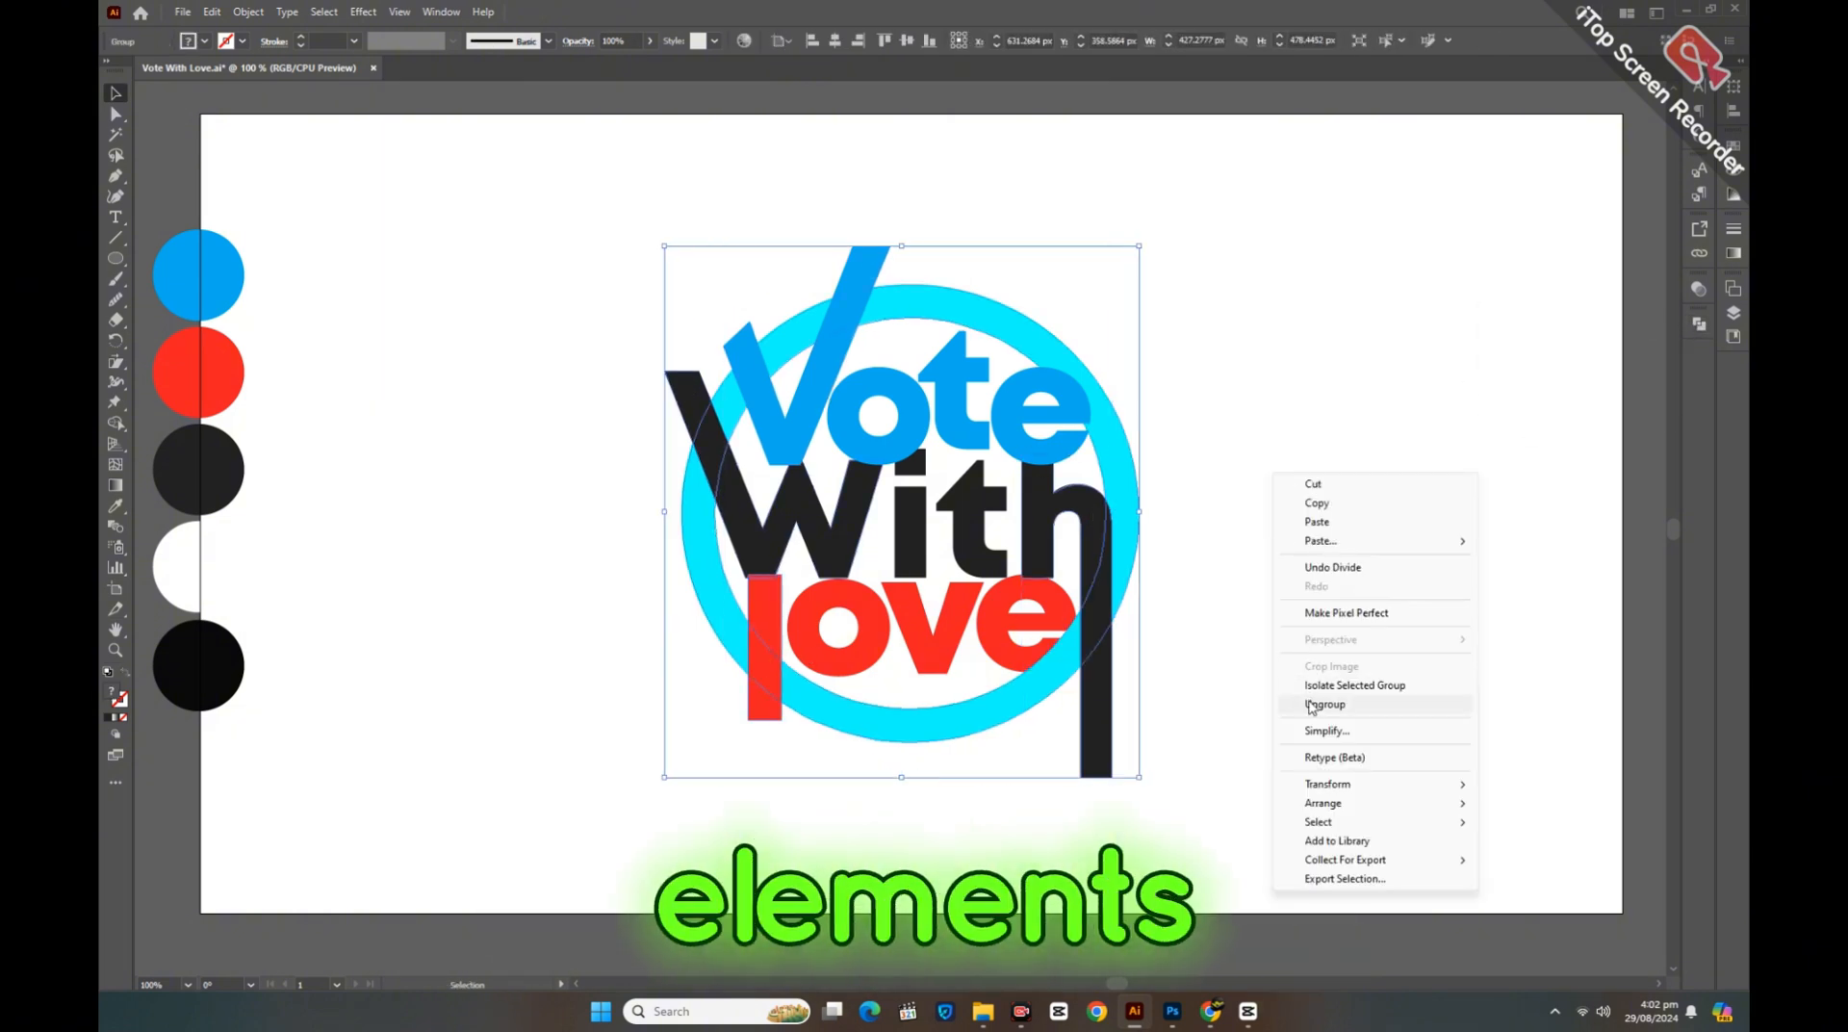
pyautogui.click(1309, 705)
pyautogui.click(1227, 717)
# Step: Delete the letter pieces projecting outside the ring and the ring segment between the arms of the "V"
pyautogui.click(1095, 721)
pyautogui.press('Delete')
pyautogui.click(689, 378)
pyautogui.press('Delete')
pyautogui.click(739, 347)
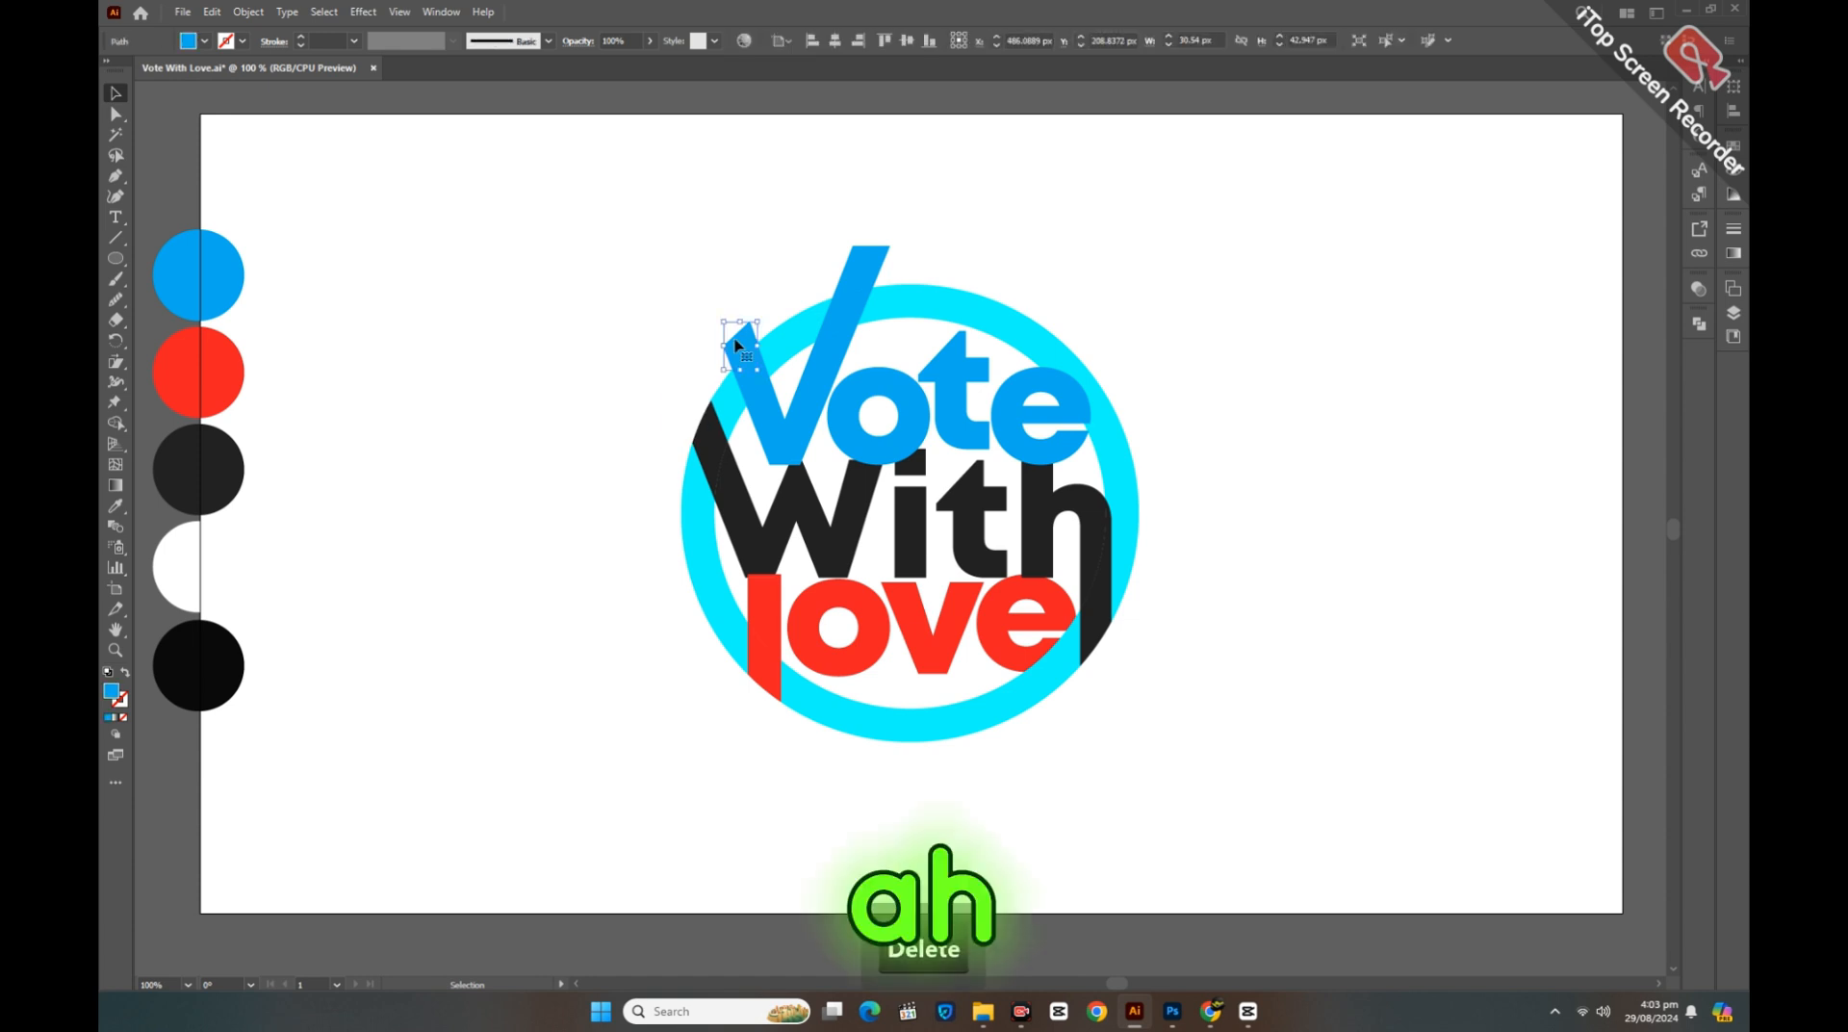
pyautogui.press('Delete')
pyautogui.click(861, 268)
pyautogui.press('Delete')
pyautogui.click(789, 352)
pyautogui.press('Delete')
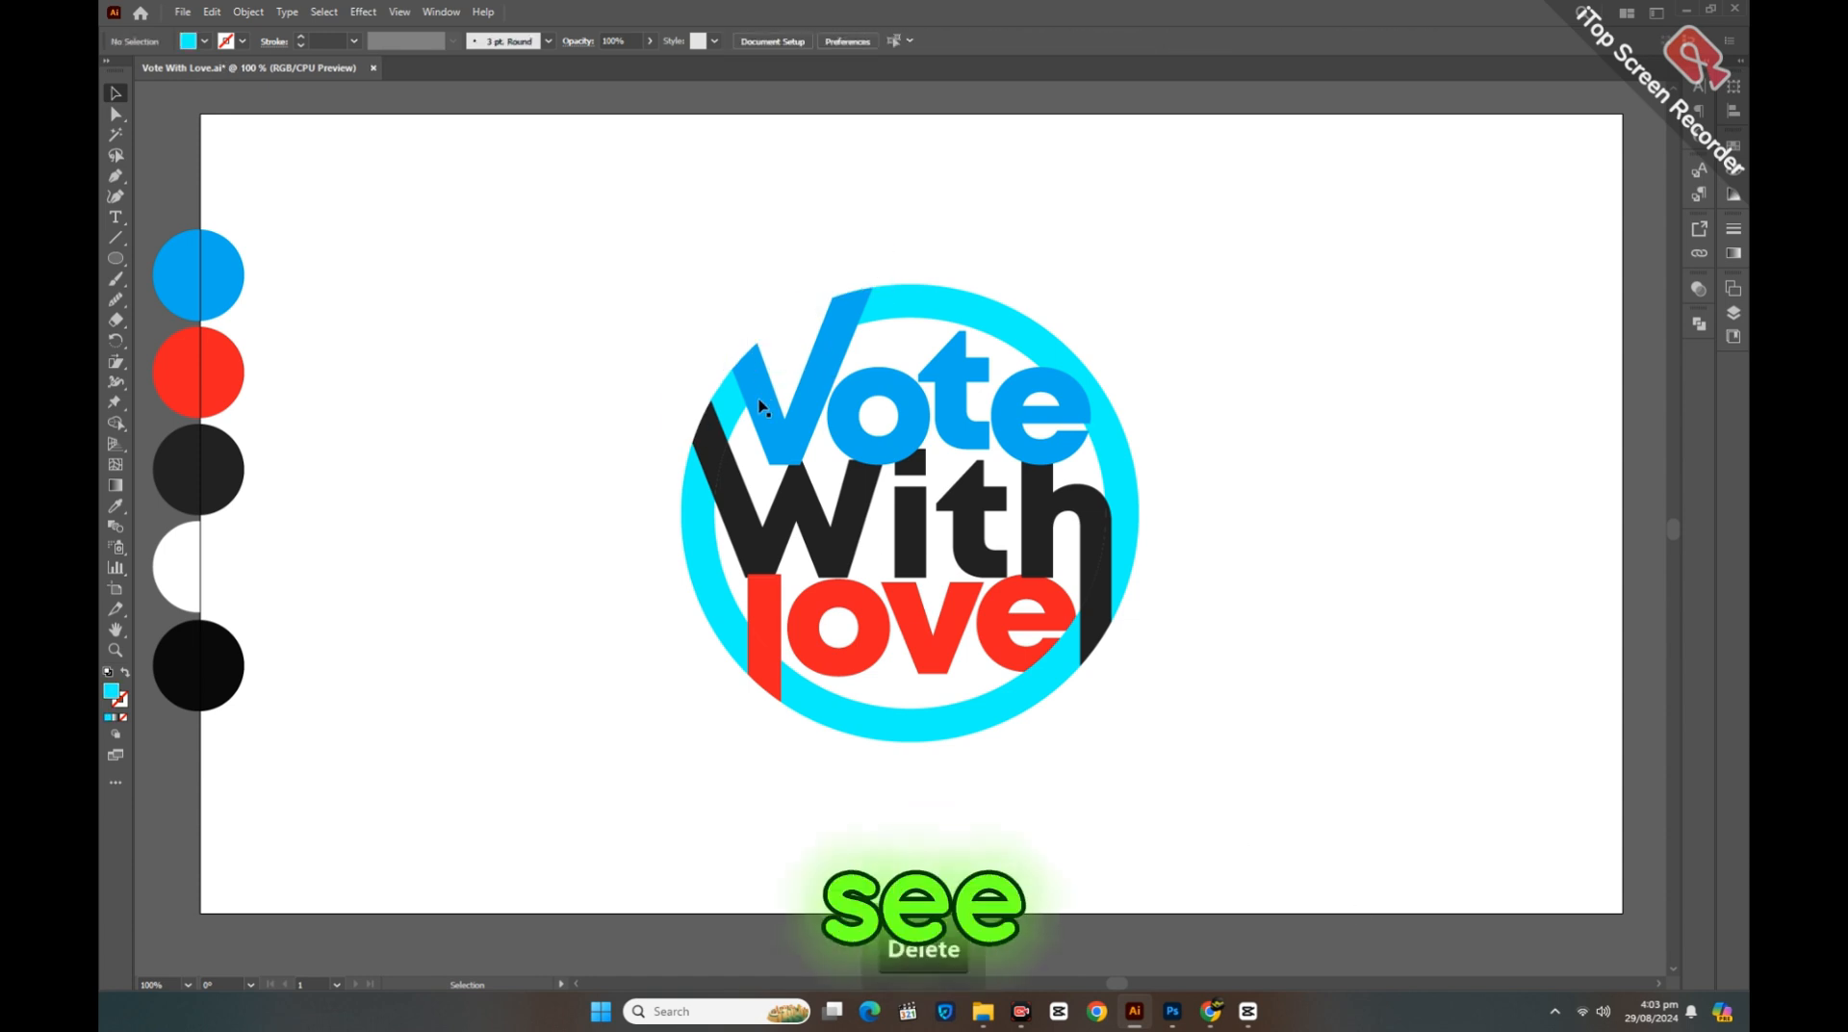
# Step: Unite the divided pieces of the "W", "V", "h" and "L" into one shape per letter
pyautogui.click(732, 402)
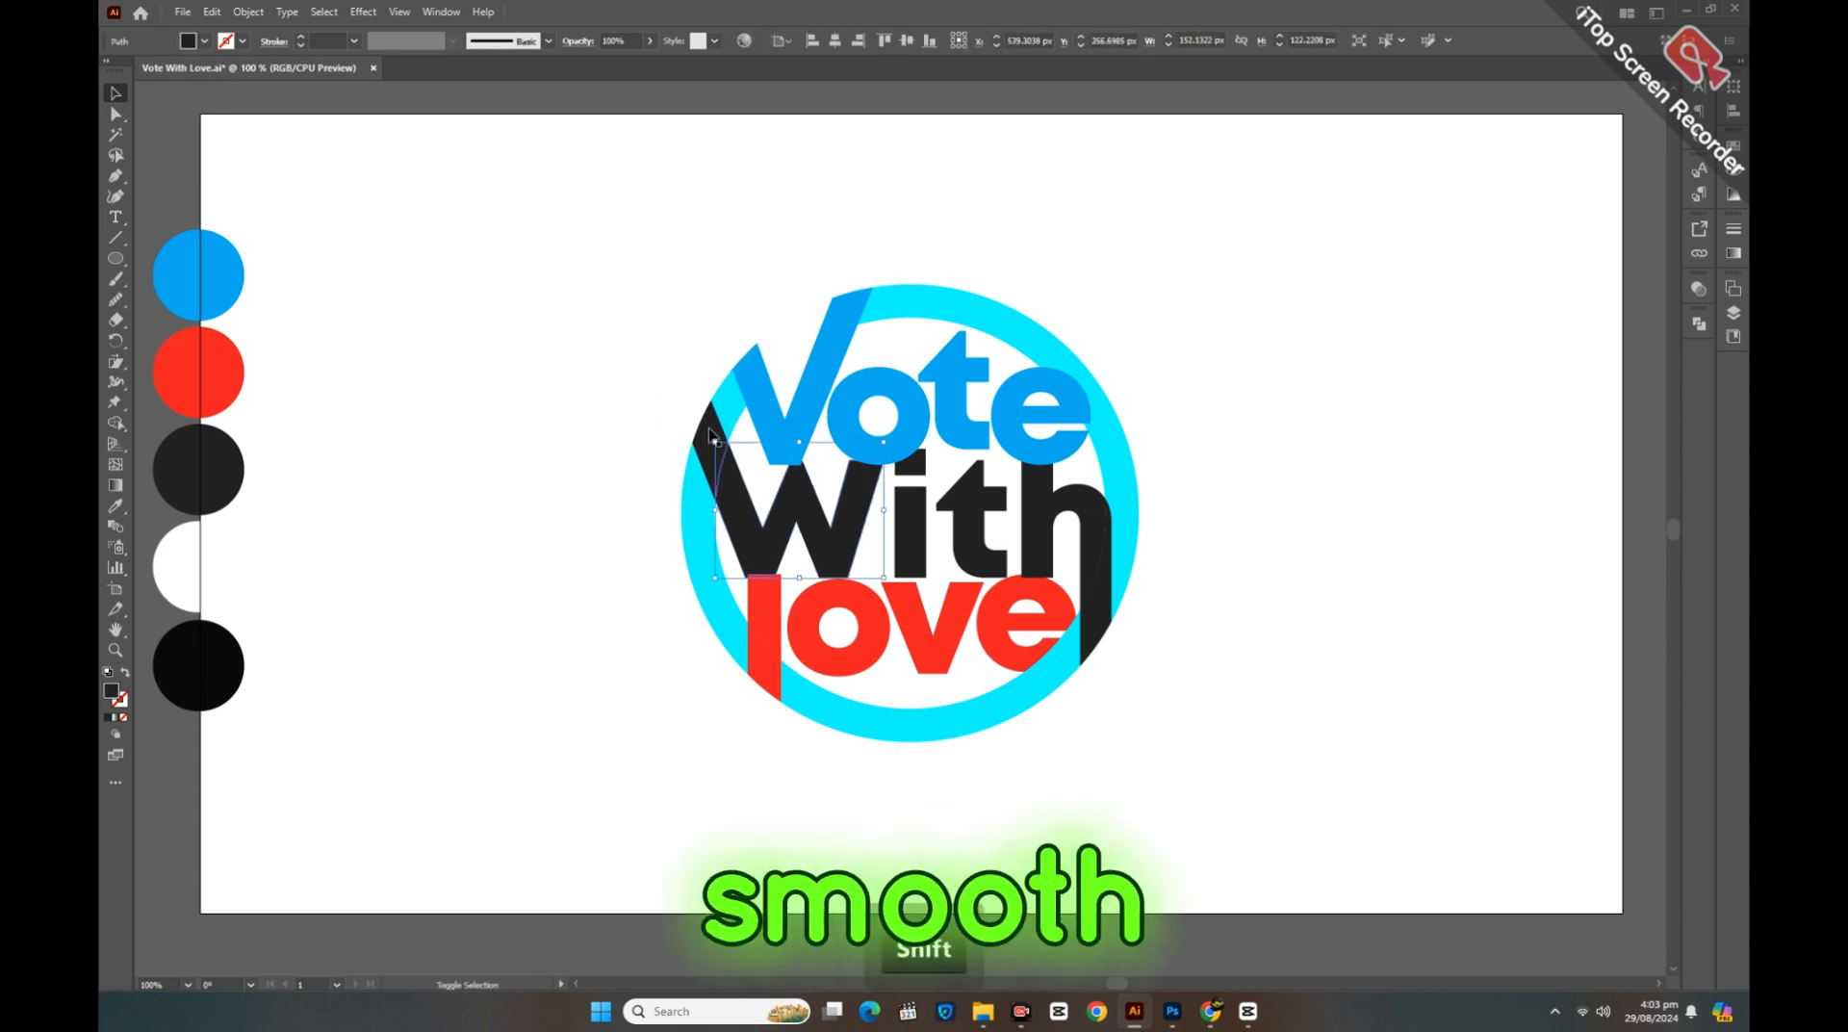
pyautogui.click(1698, 325)
pyautogui.click(813, 385)
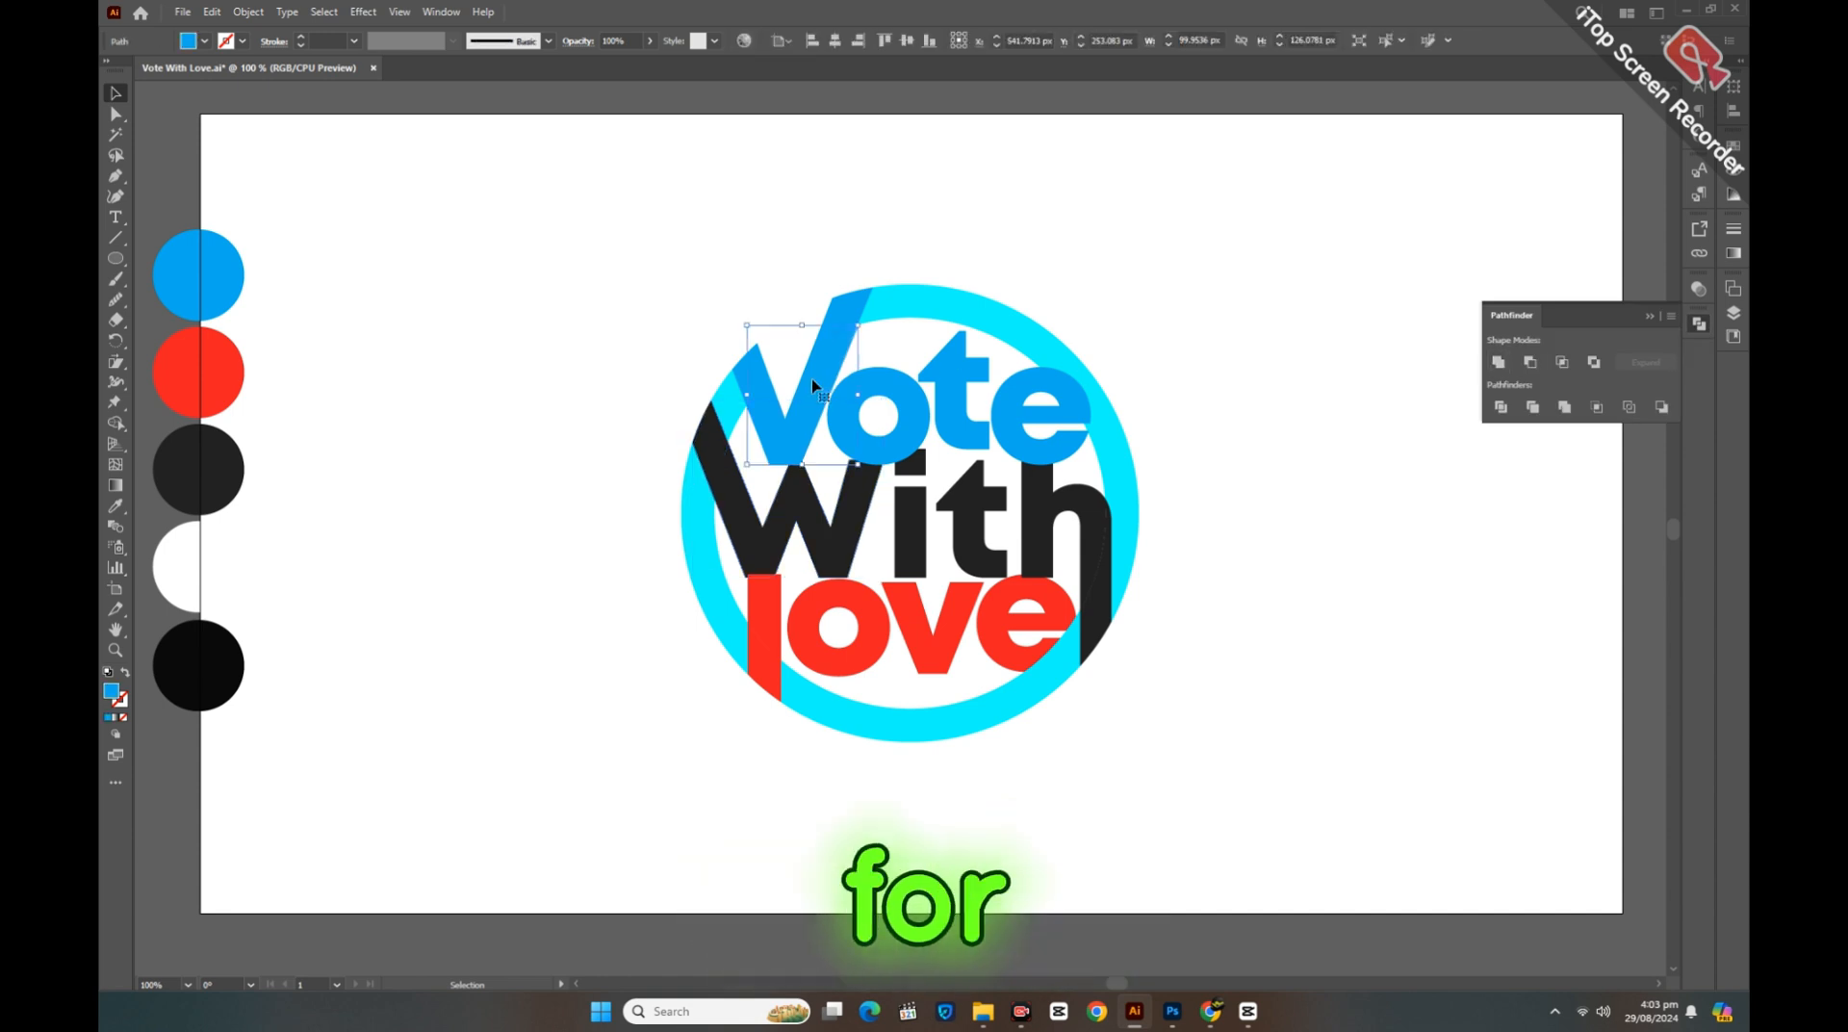
pyautogui.keyDown('shift'); pyautogui.click(758, 374); pyautogui.keyUp('shift')
pyautogui.click(1061, 553)
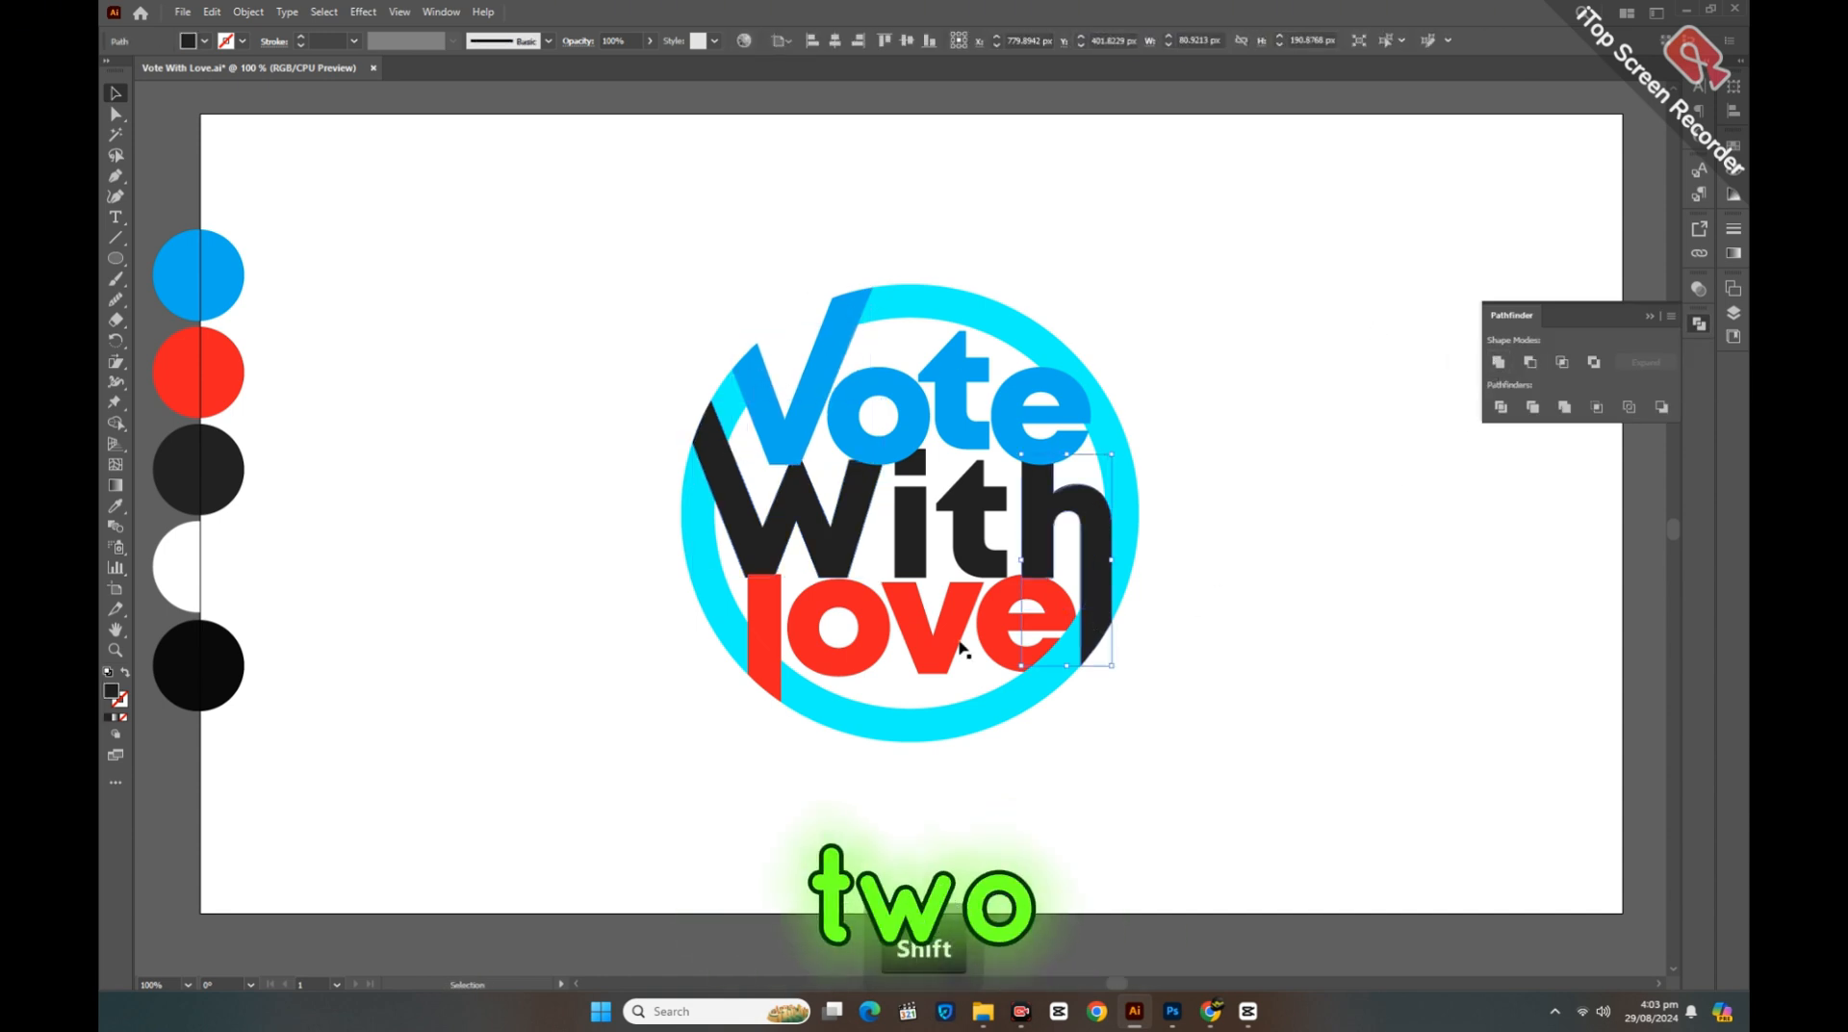
pyautogui.keyDown('shift'); pyautogui.click(773, 680); pyautogui.keyUp('shift')
pyautogui.click(1497, 362)
pyautogui.click(1406, 545)
# Step: Paste a copy of the "V", "W", "L" and "h" directly behind the originals and fill it with light grey
pyautogui.click(765, 421)
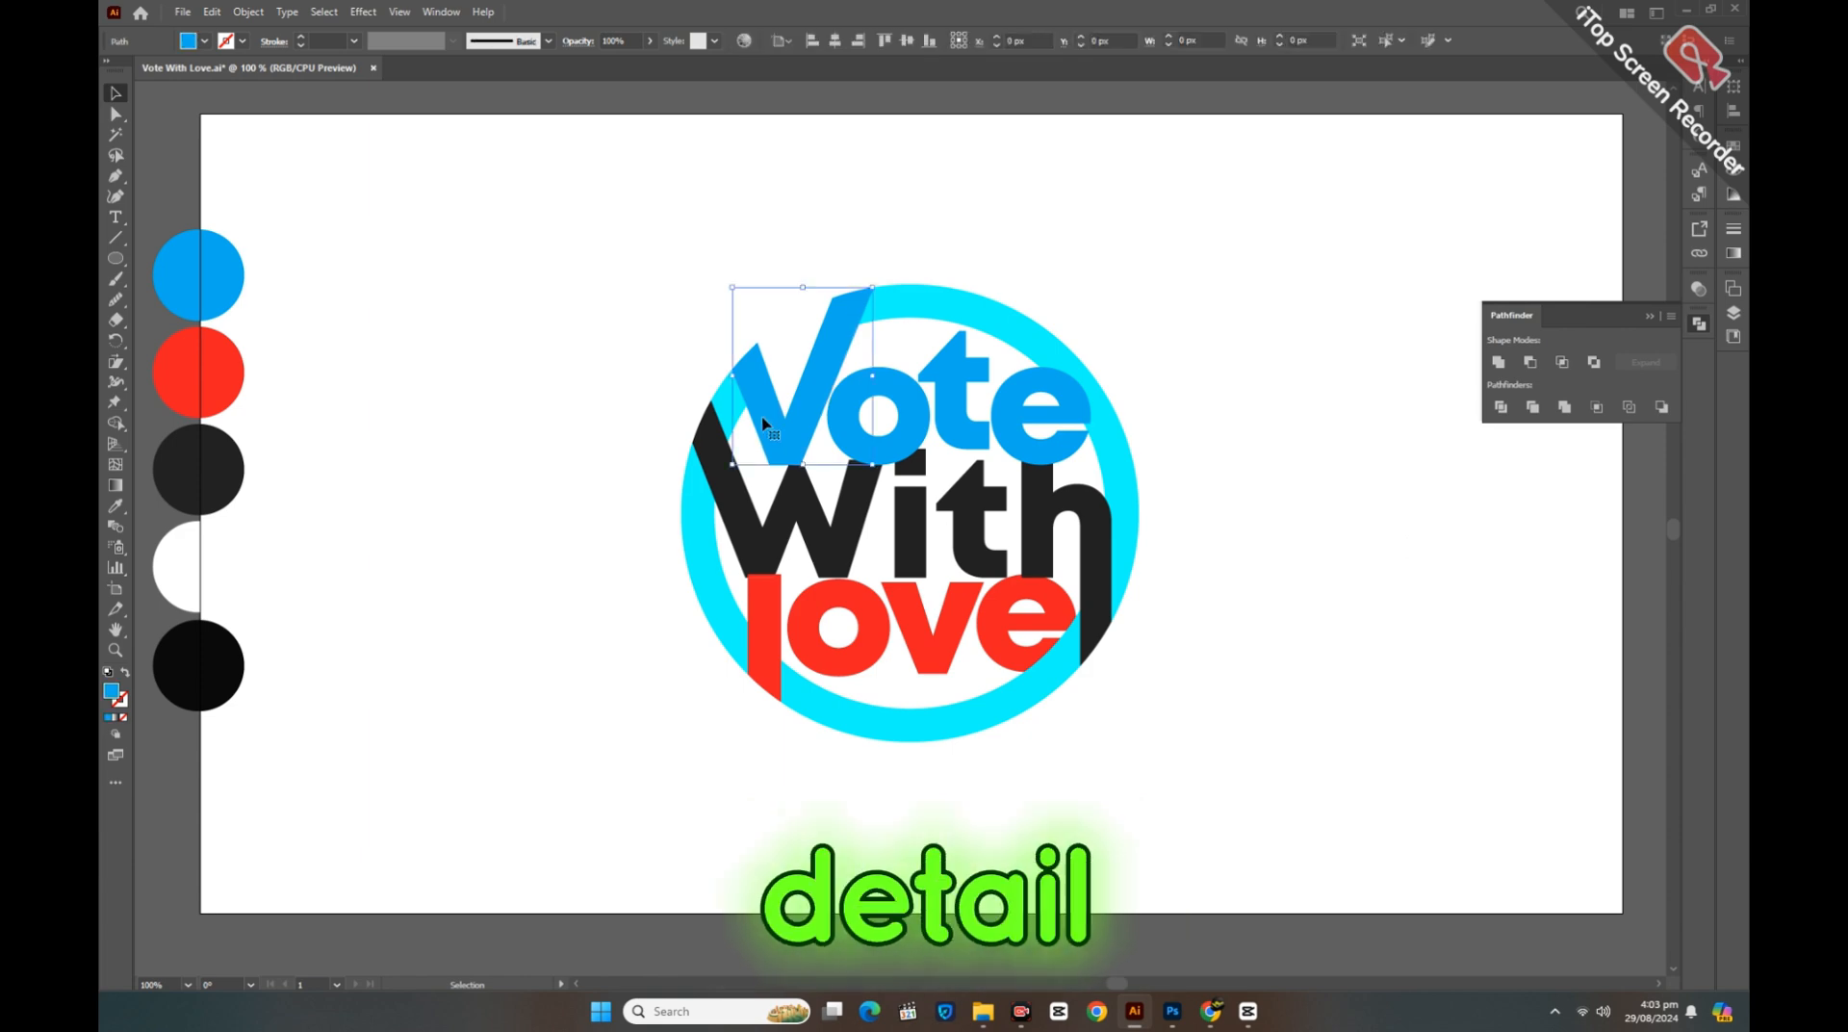
pyautogui.keyDown('shift'); pyautogui.click(747, 525); pyautogui.keyUp('shift')
pyautogui.keyDown('shift'); pyautogui.click(754, 641); pyautogui.keyUp('shift')
pyautogui.keyDown('shift'); pyautogui.click(1094, 625); pyautogui.keyUp('shift')
pyautogui.click(212, 11)
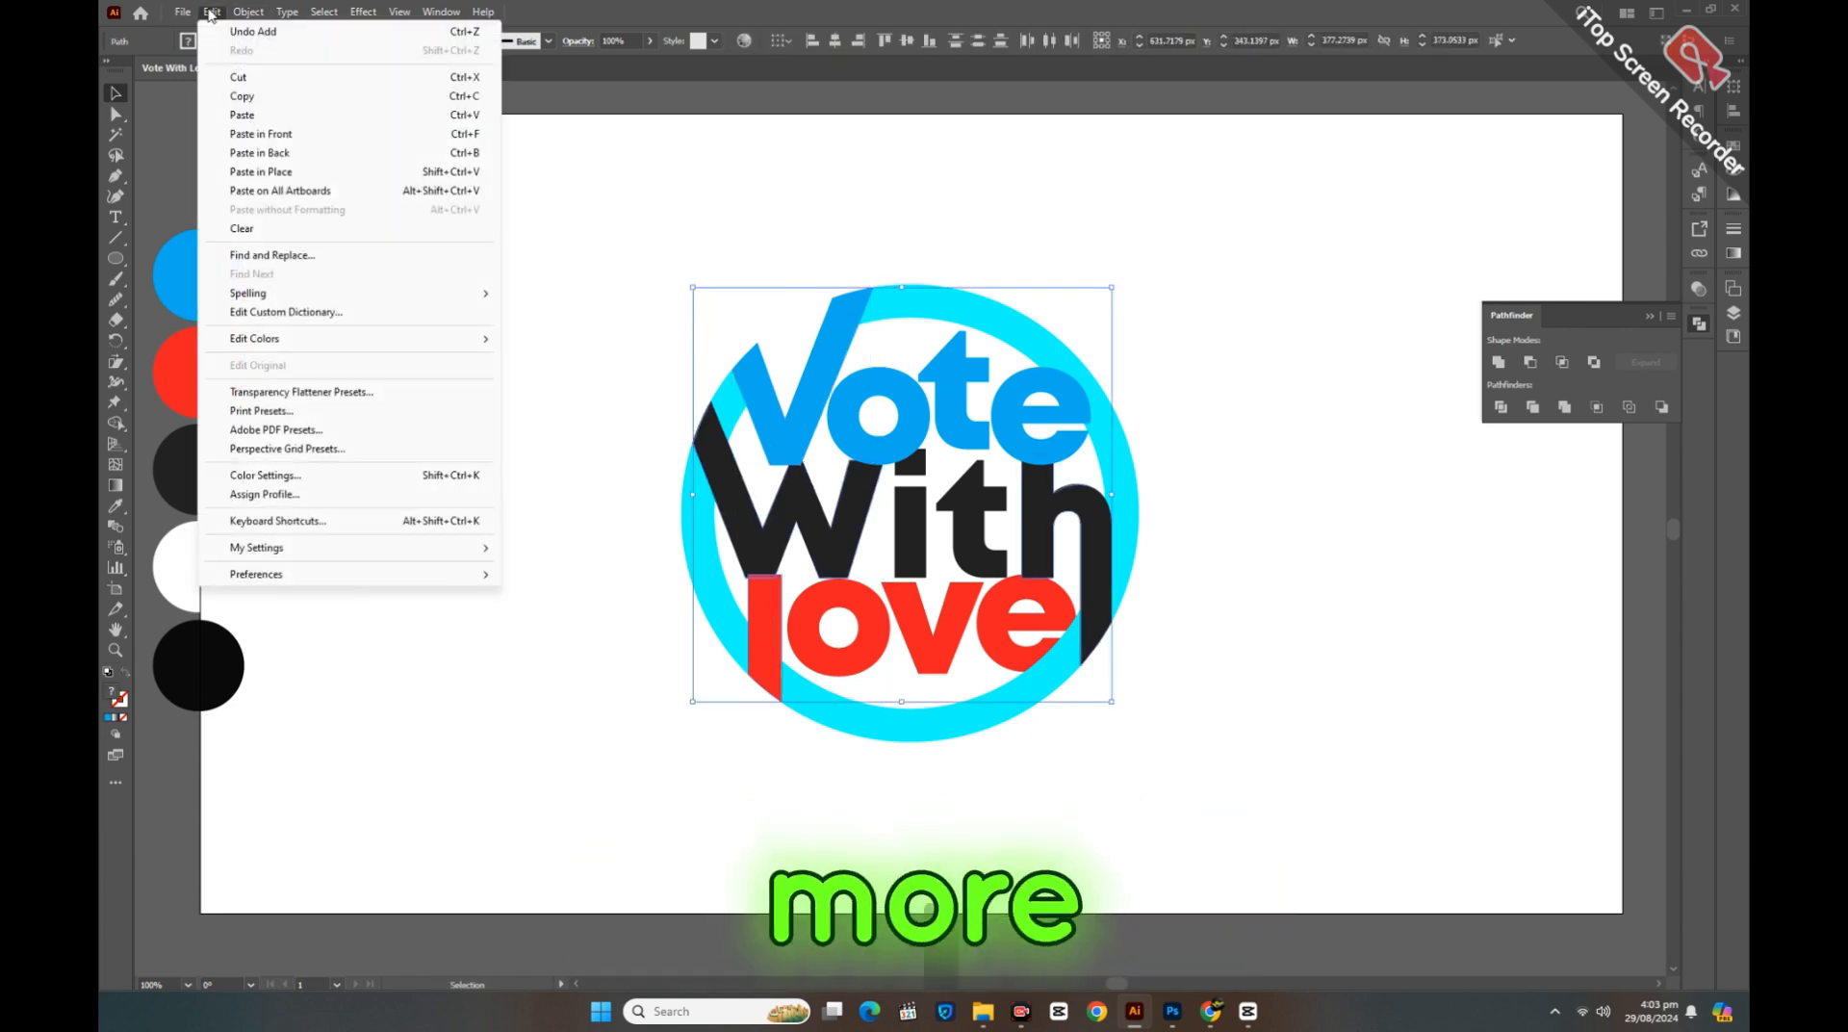
pyautogui.click(231, 94)
pyautogui.click(212, 12)
pyautogui.click(236, 135)
pyautogui.click(189, 42)
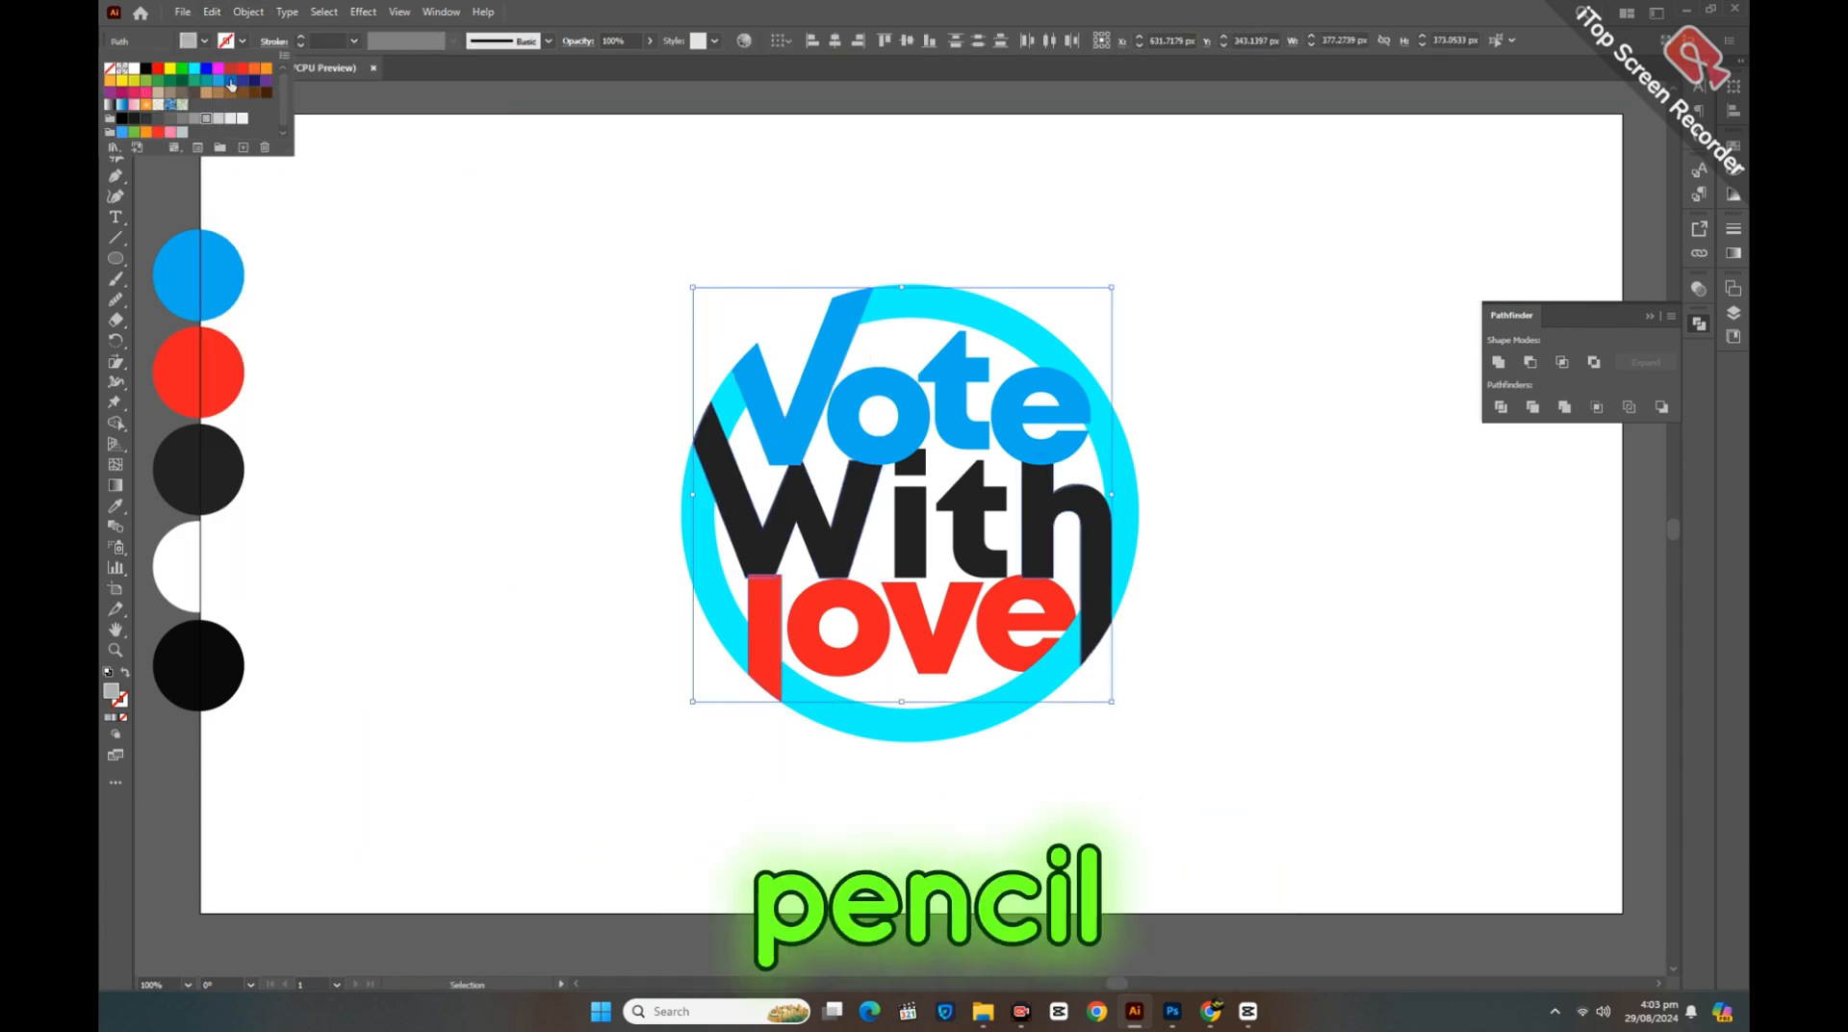
# Step: Apply a 6 px Offset Path effect with miter joins to the grey copies and expand their appearance
pyautogui.click(362, 11)
pyautogui.moveTo(433, 152)
pyautogui.click(587, 154)
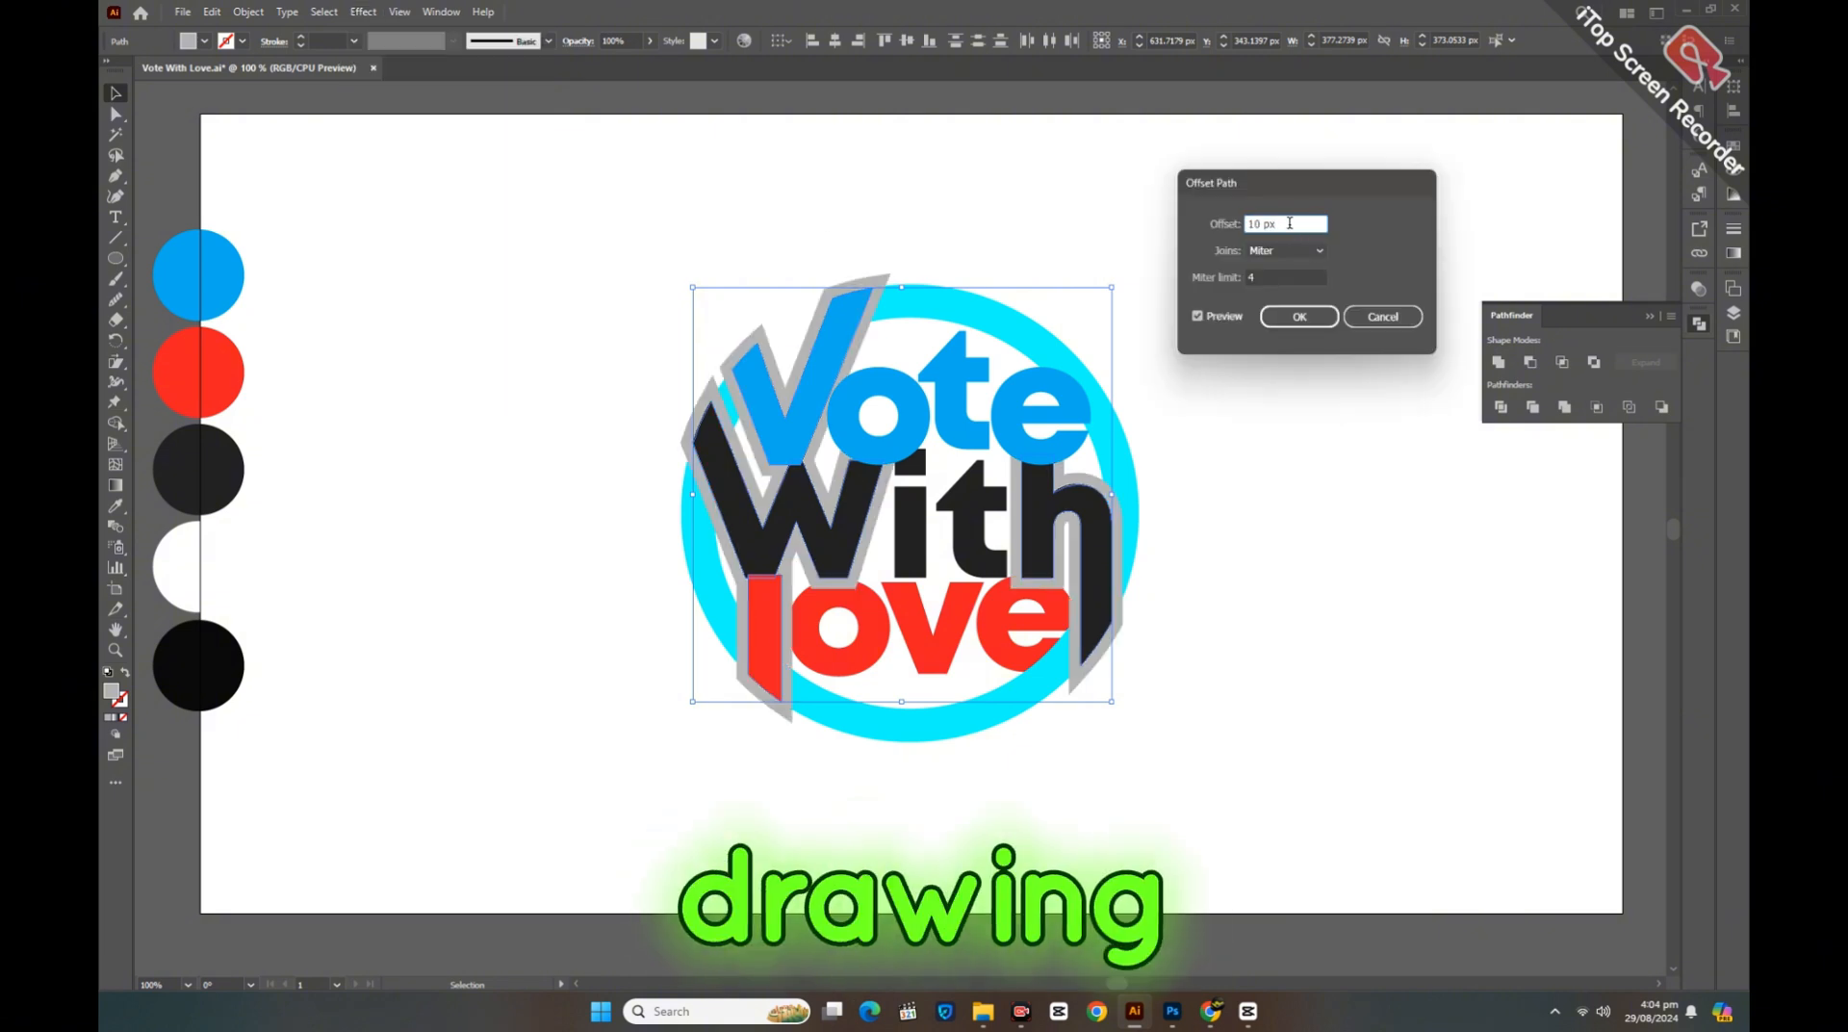
pyautogui.press('Down')
pyautogui.press('Down')
pyautogui.press('Down')
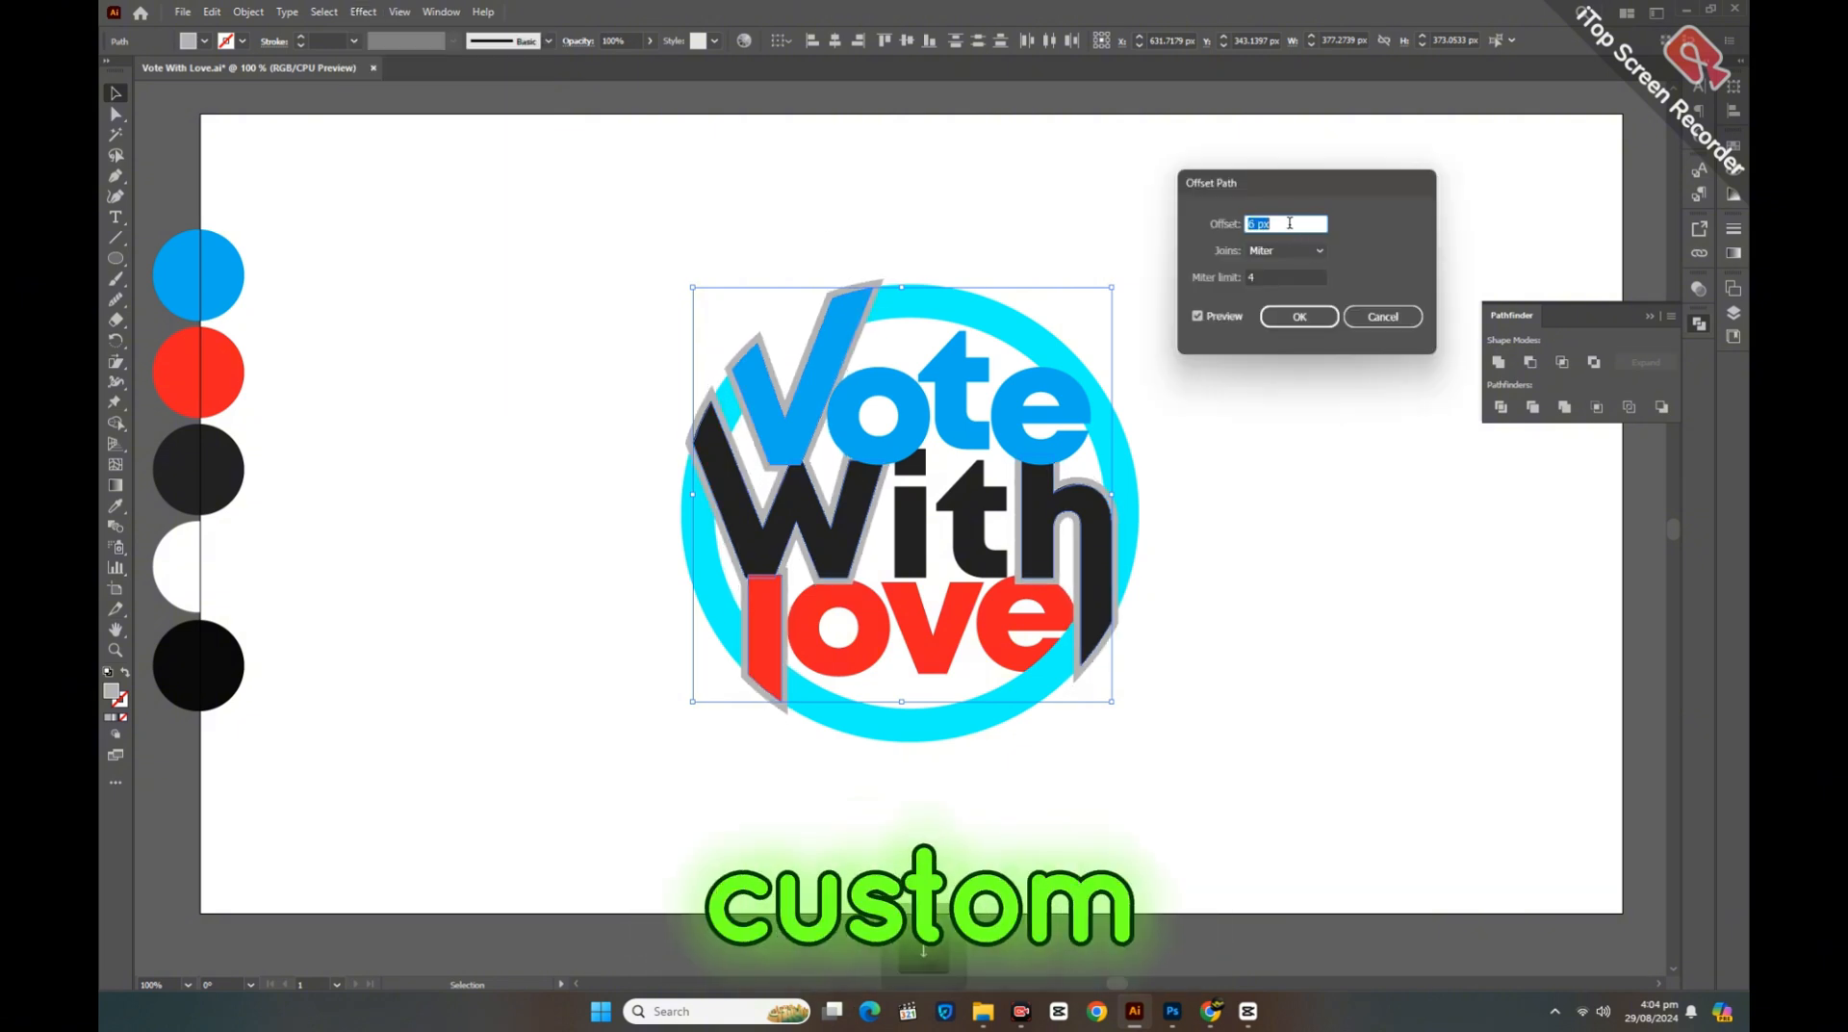
pyautogui.click(1301, 316)
pyautogui.click(248, 12)
pyautogui.click(289, 251)
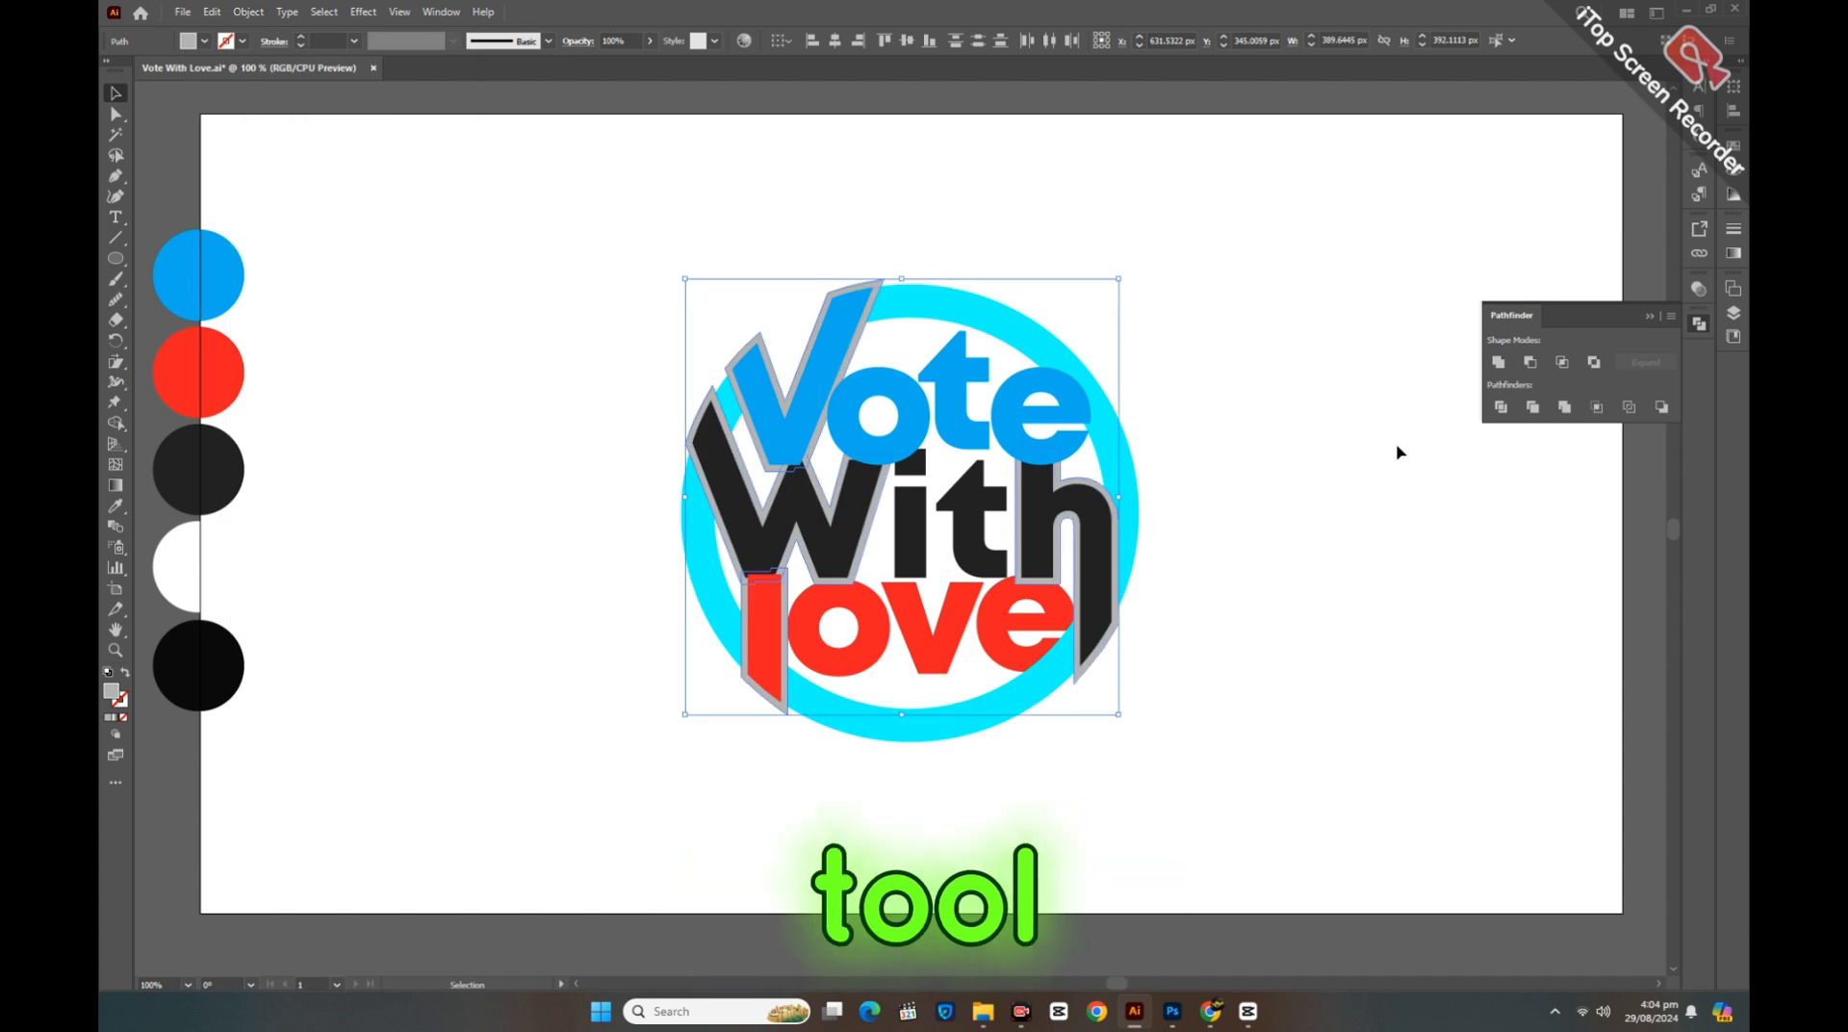
pyautogui.click(1395, 446)
# Step: Erase the tip of the grey outline around the right arm of the "V" where it meets the ring
pyautogui.click(880, 291)
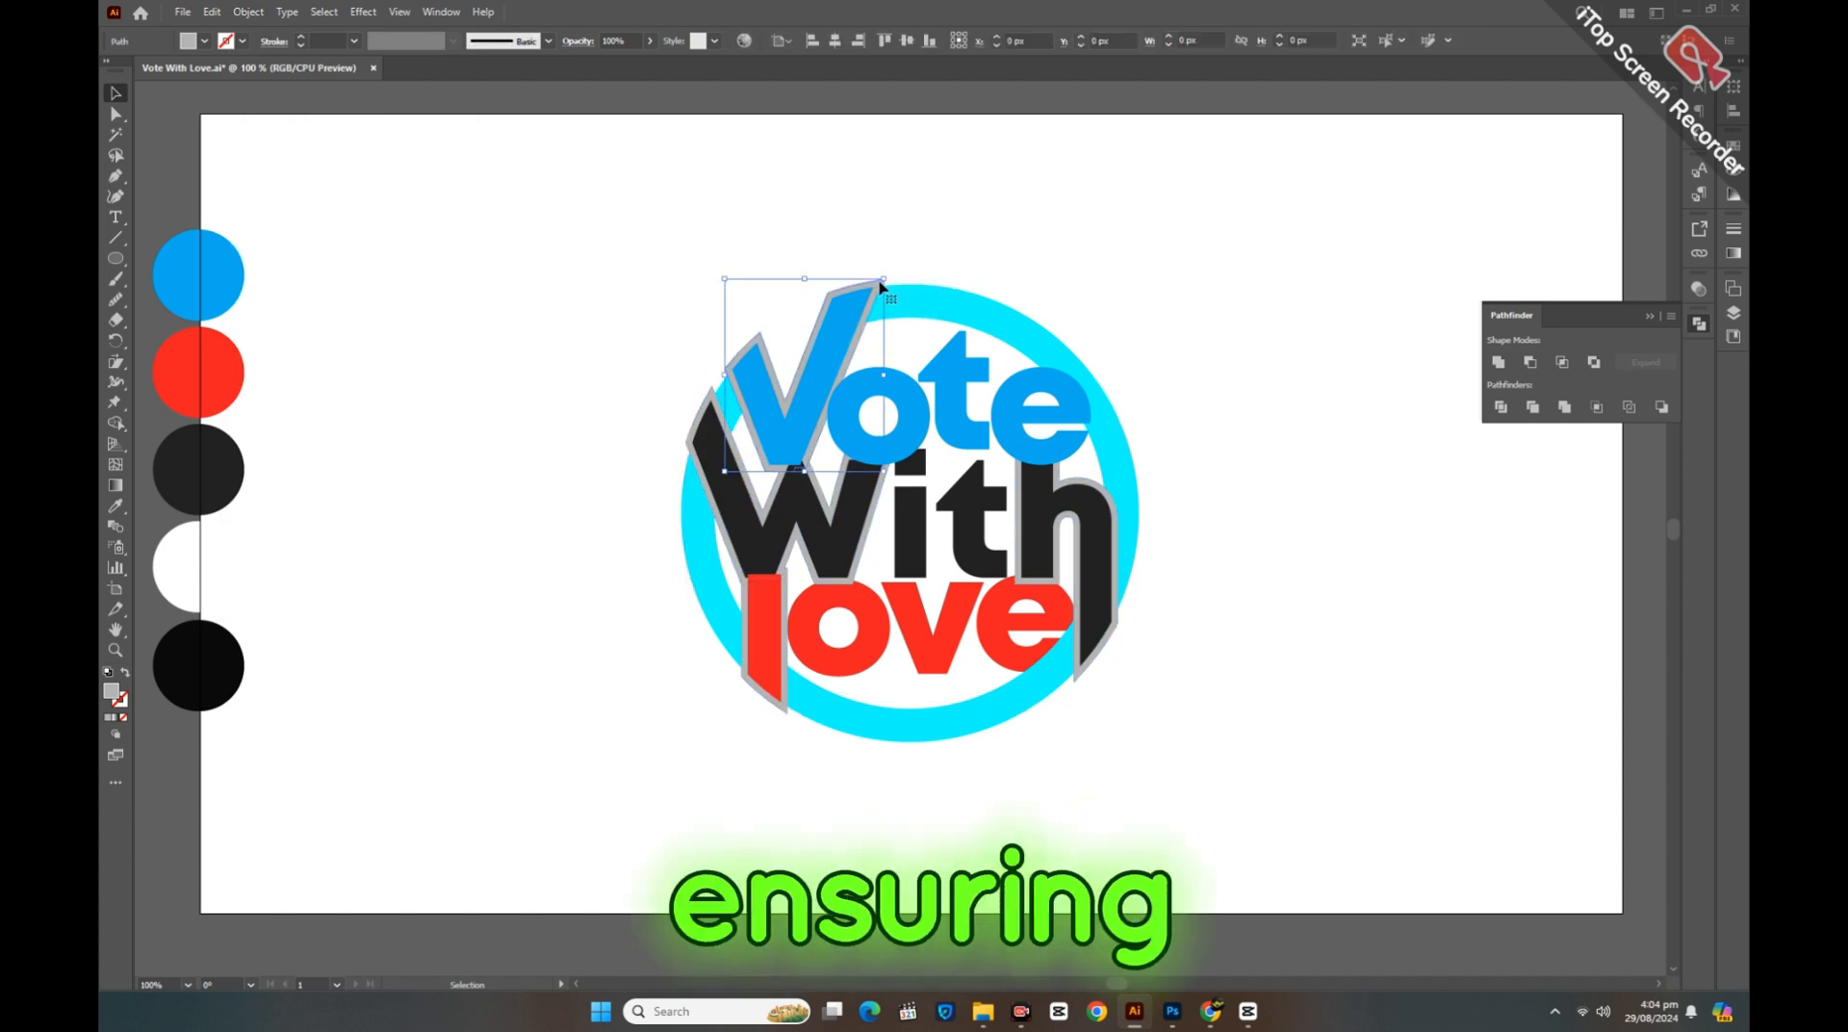
pyautogui.hotkey('shift', 'e')
pyautogui.press(']')
pyautogui.moveTo(772, 319)
pyautogui.mouseDown()
pyautogui.moveTo(809, 296)
pyautogui.moveTo(882, 300)
pyautogui.mouseUp()
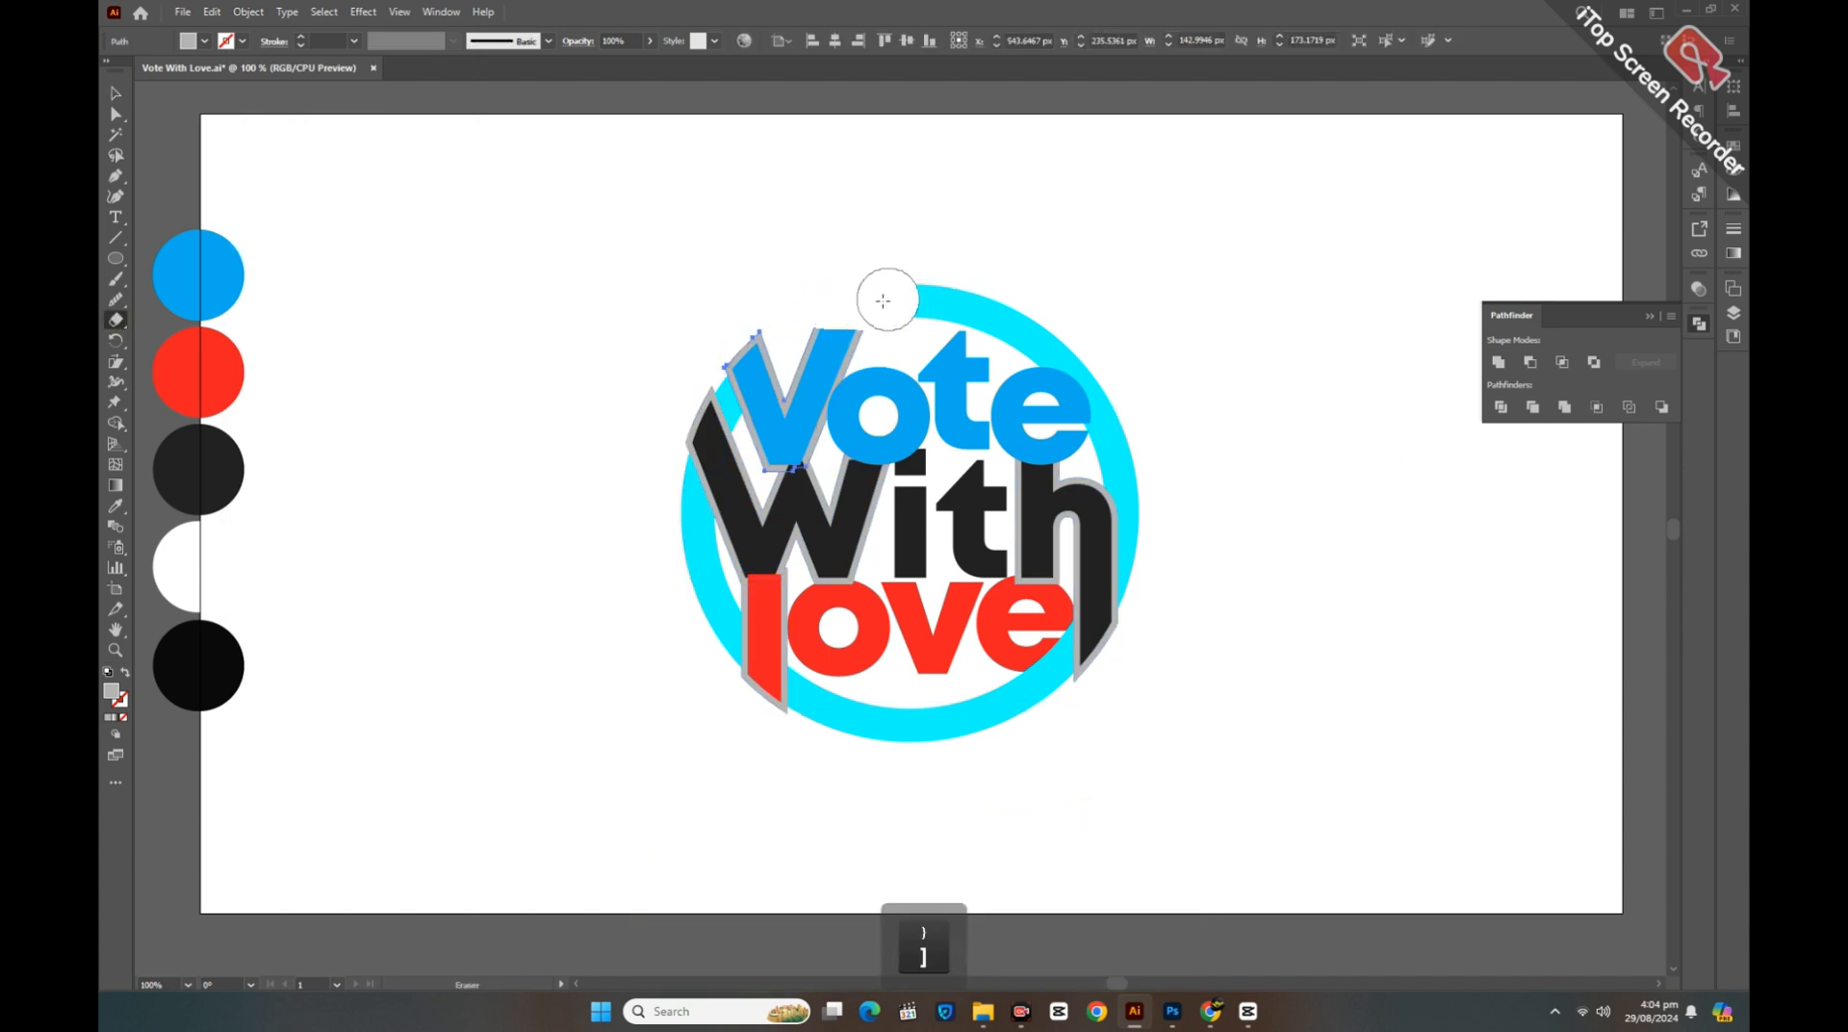
pyautogui.press('v')
# Step: Fill the upper-right ring segment with the same blue as the "V"
pyautogui.click(855, 329)
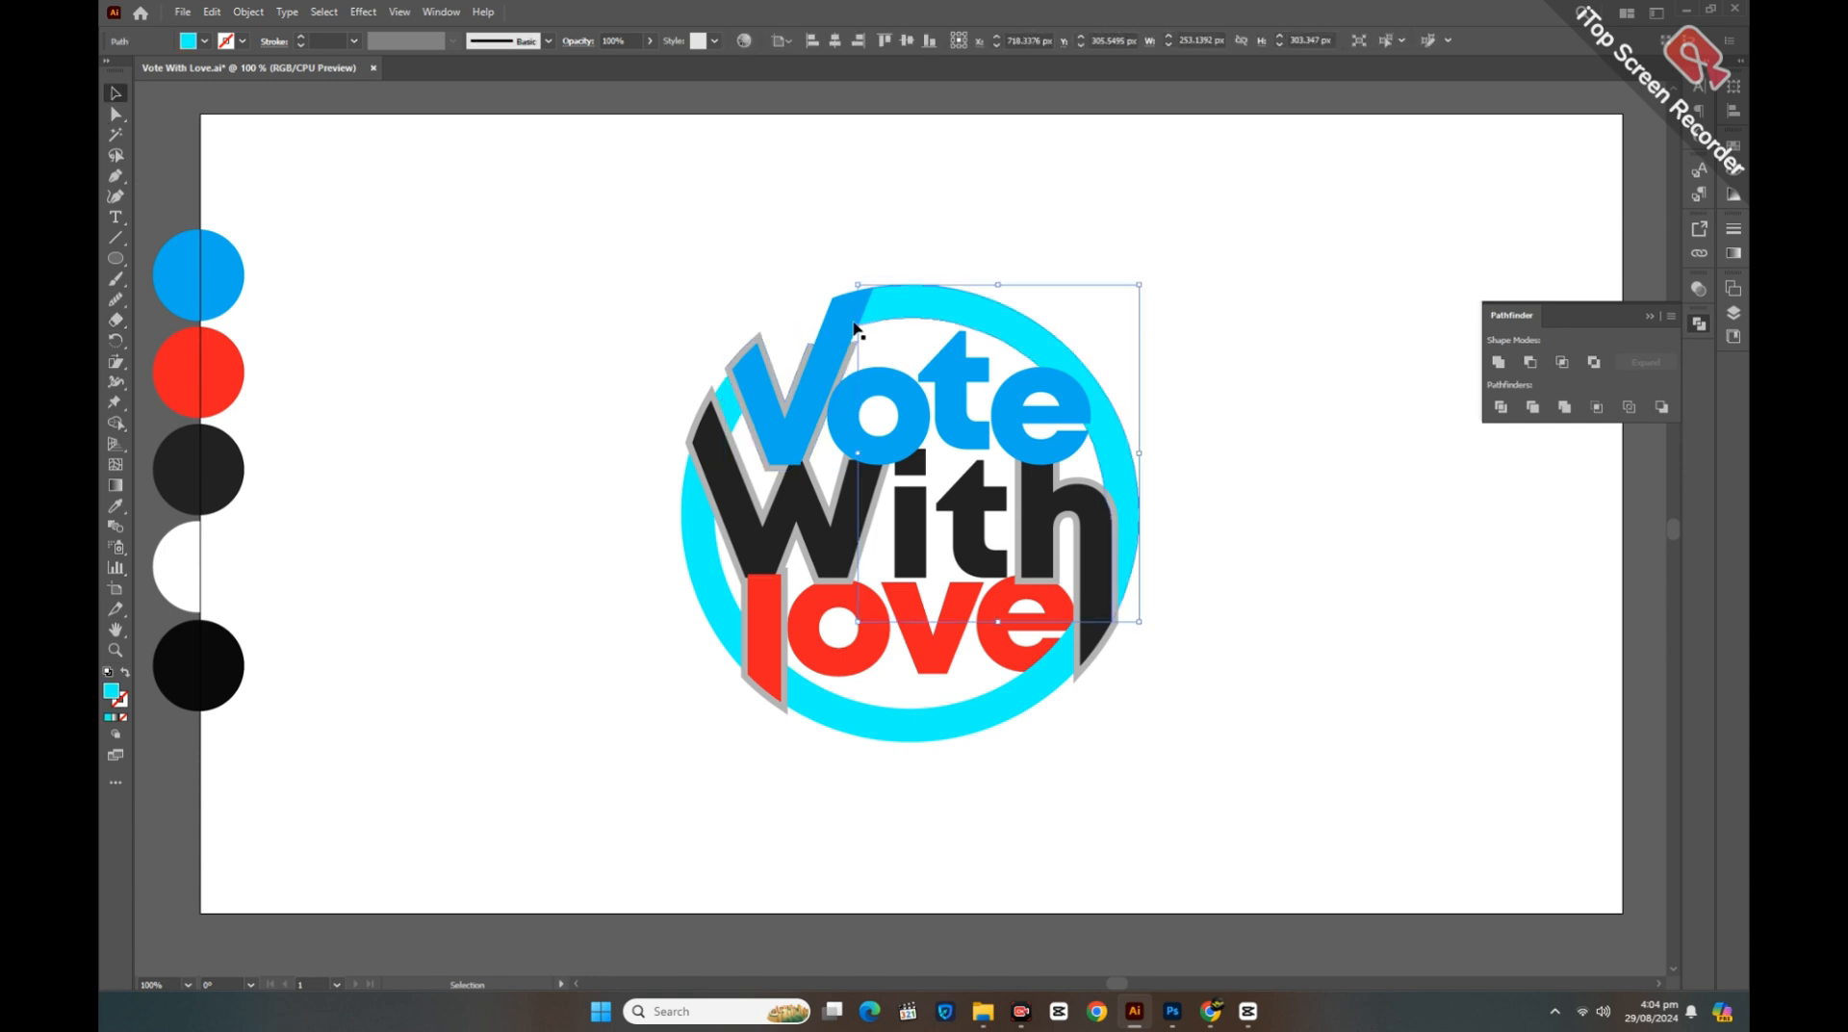
pyautogui.click(791, 329)
pyautogui.press('v')
pyautogui.click(536, 486)
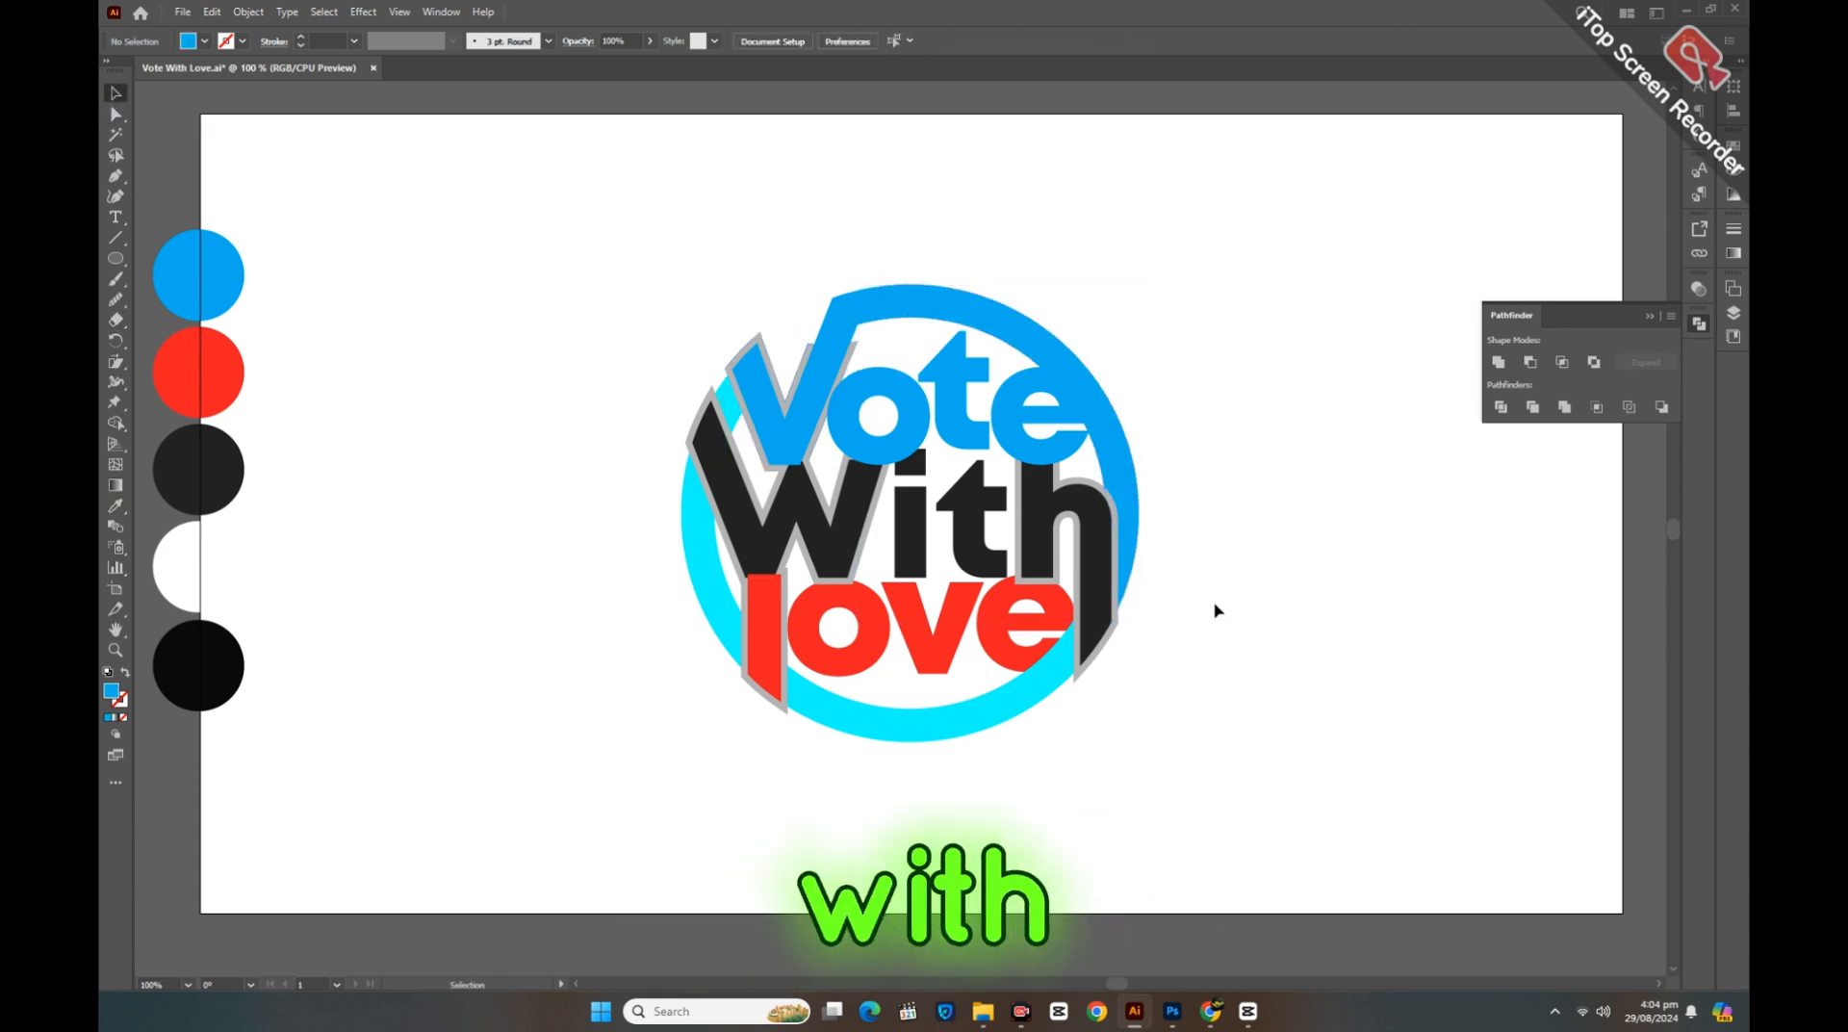
pyautogui.click(722, 466)
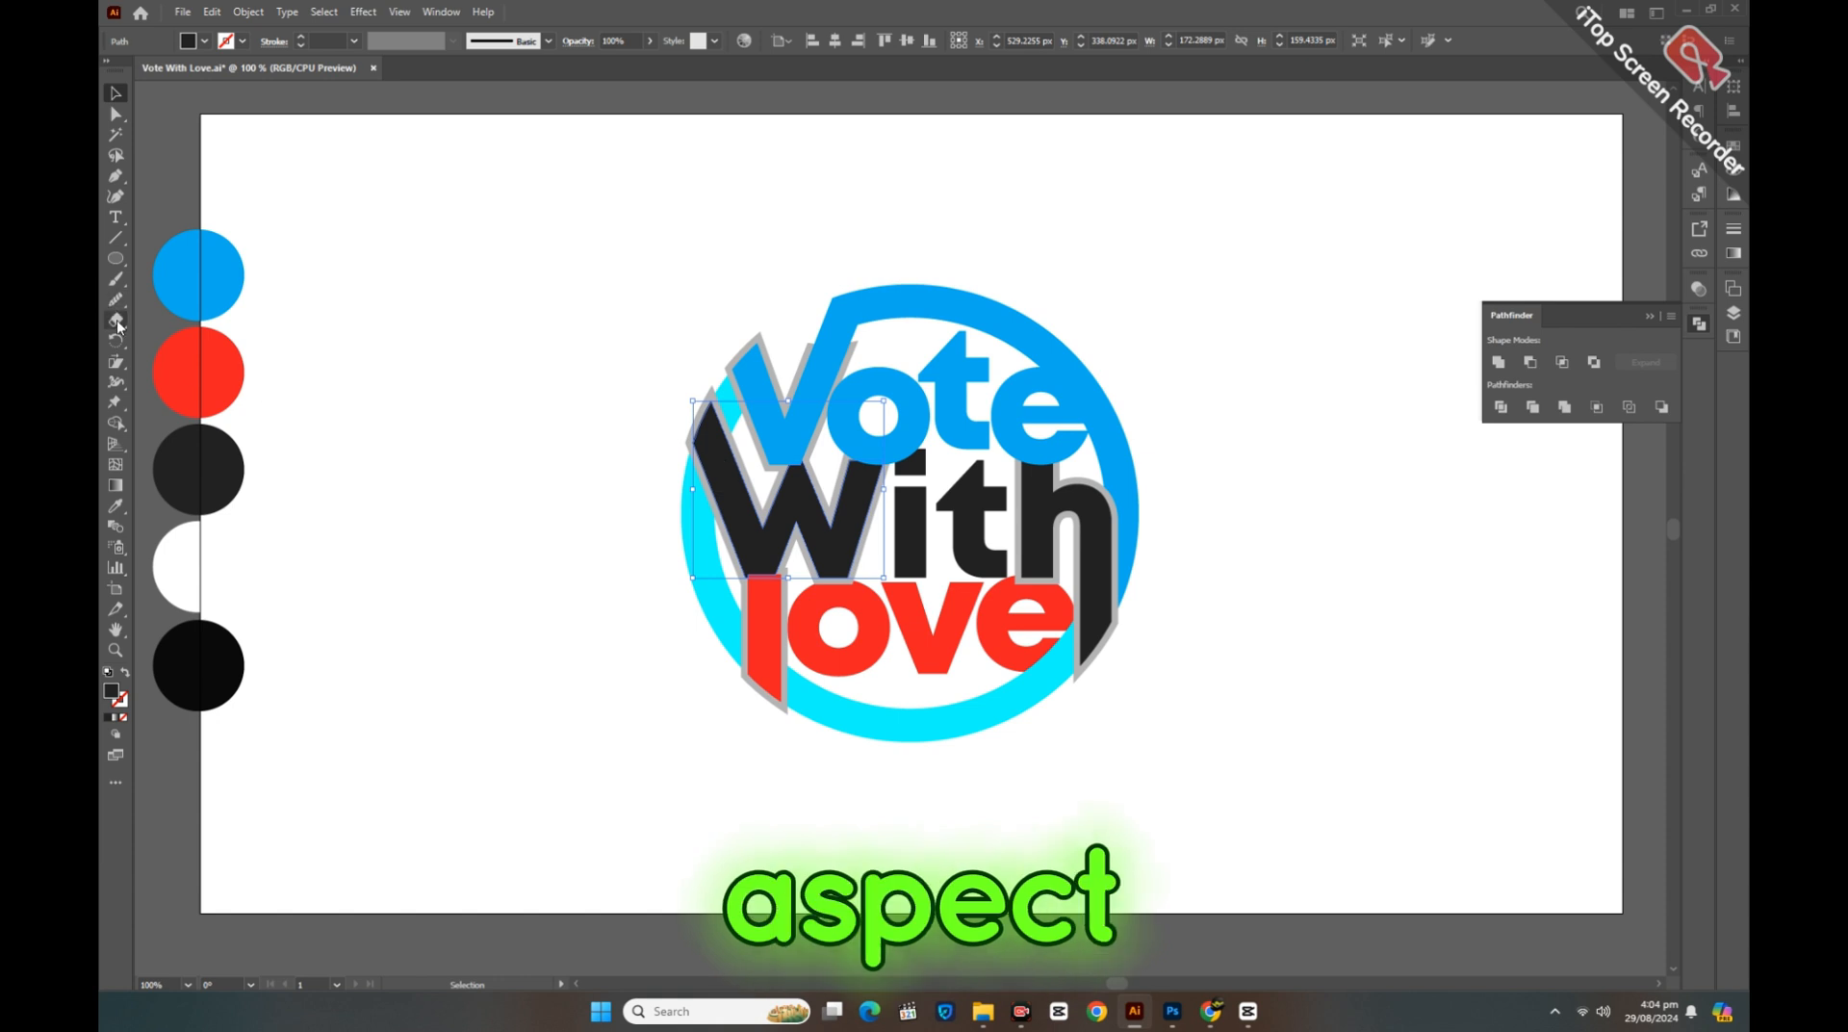
pyautogui.moveTo(695, 530)
pyautogui.mouseDown()
pyautogui.moveTo(733, 571)
pyautogui.moveTo(661, 606)
pyautogui.mouseUp()
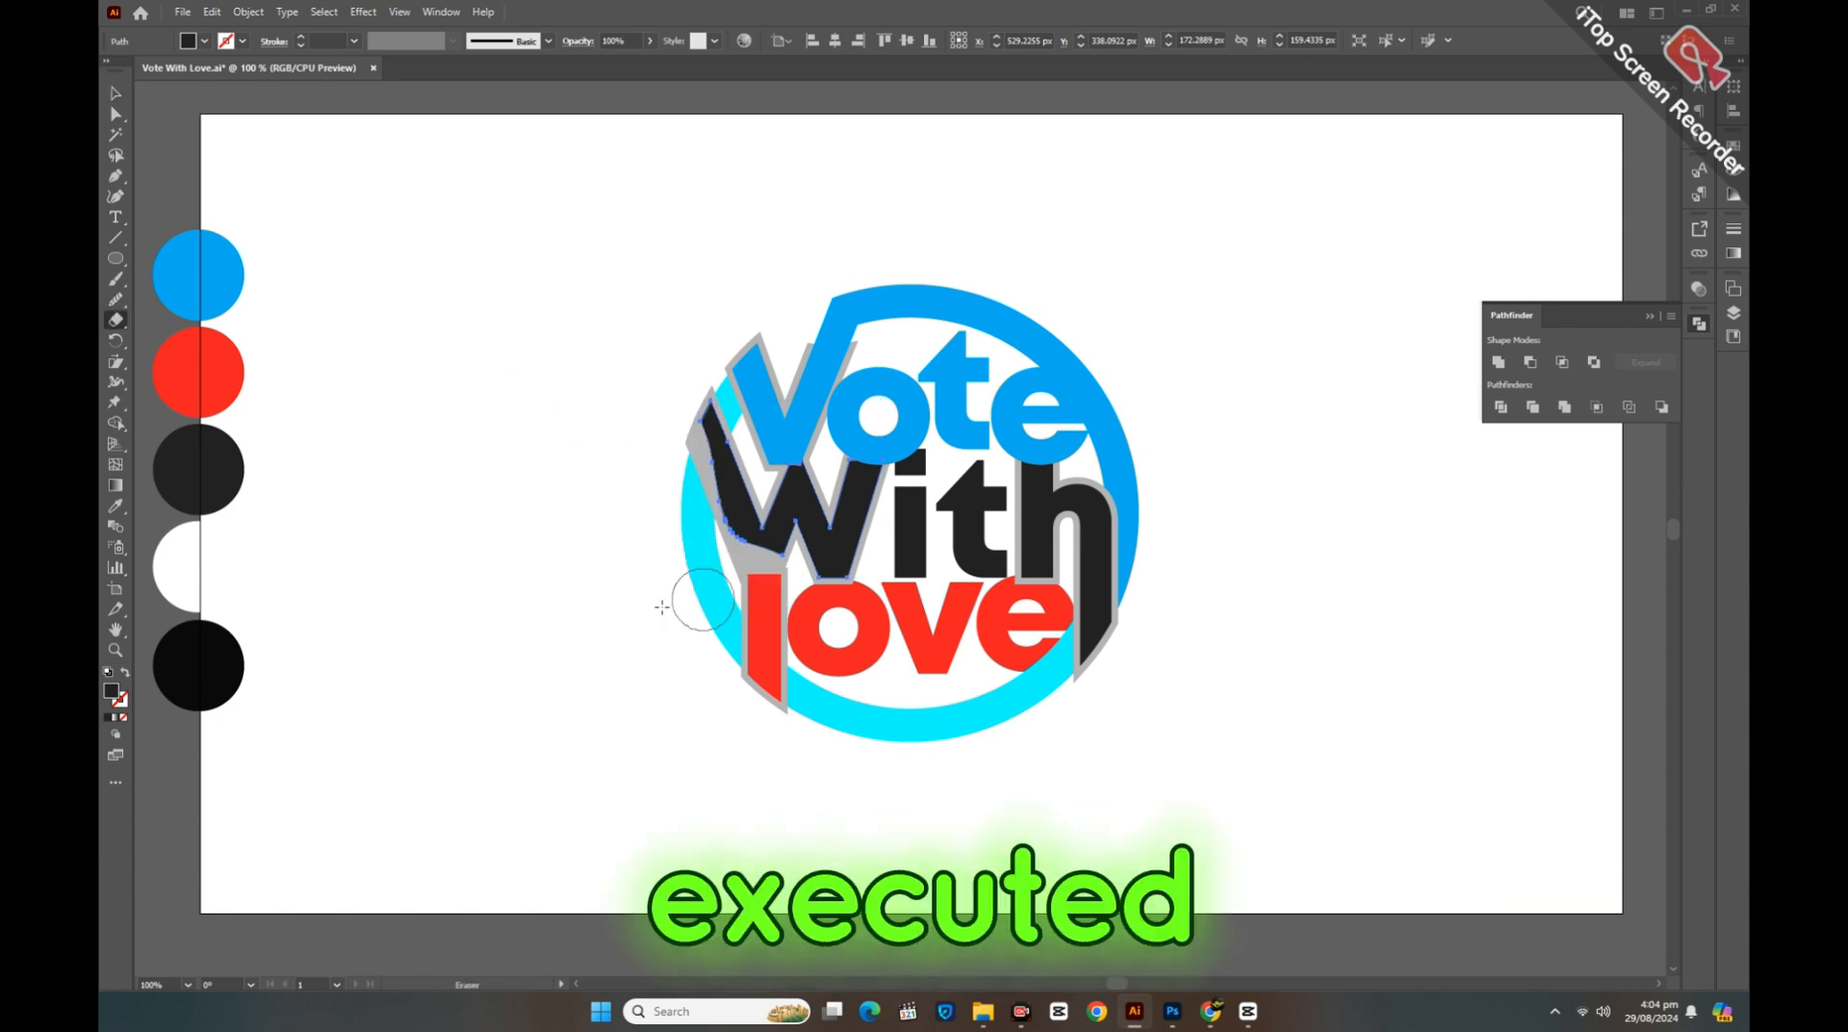
pyautogui.hotkey('ctrl', 'z')
pyautogui.hotkey('ctrl', 'z')
pyautogui.hotkey('ctrl', 'z')
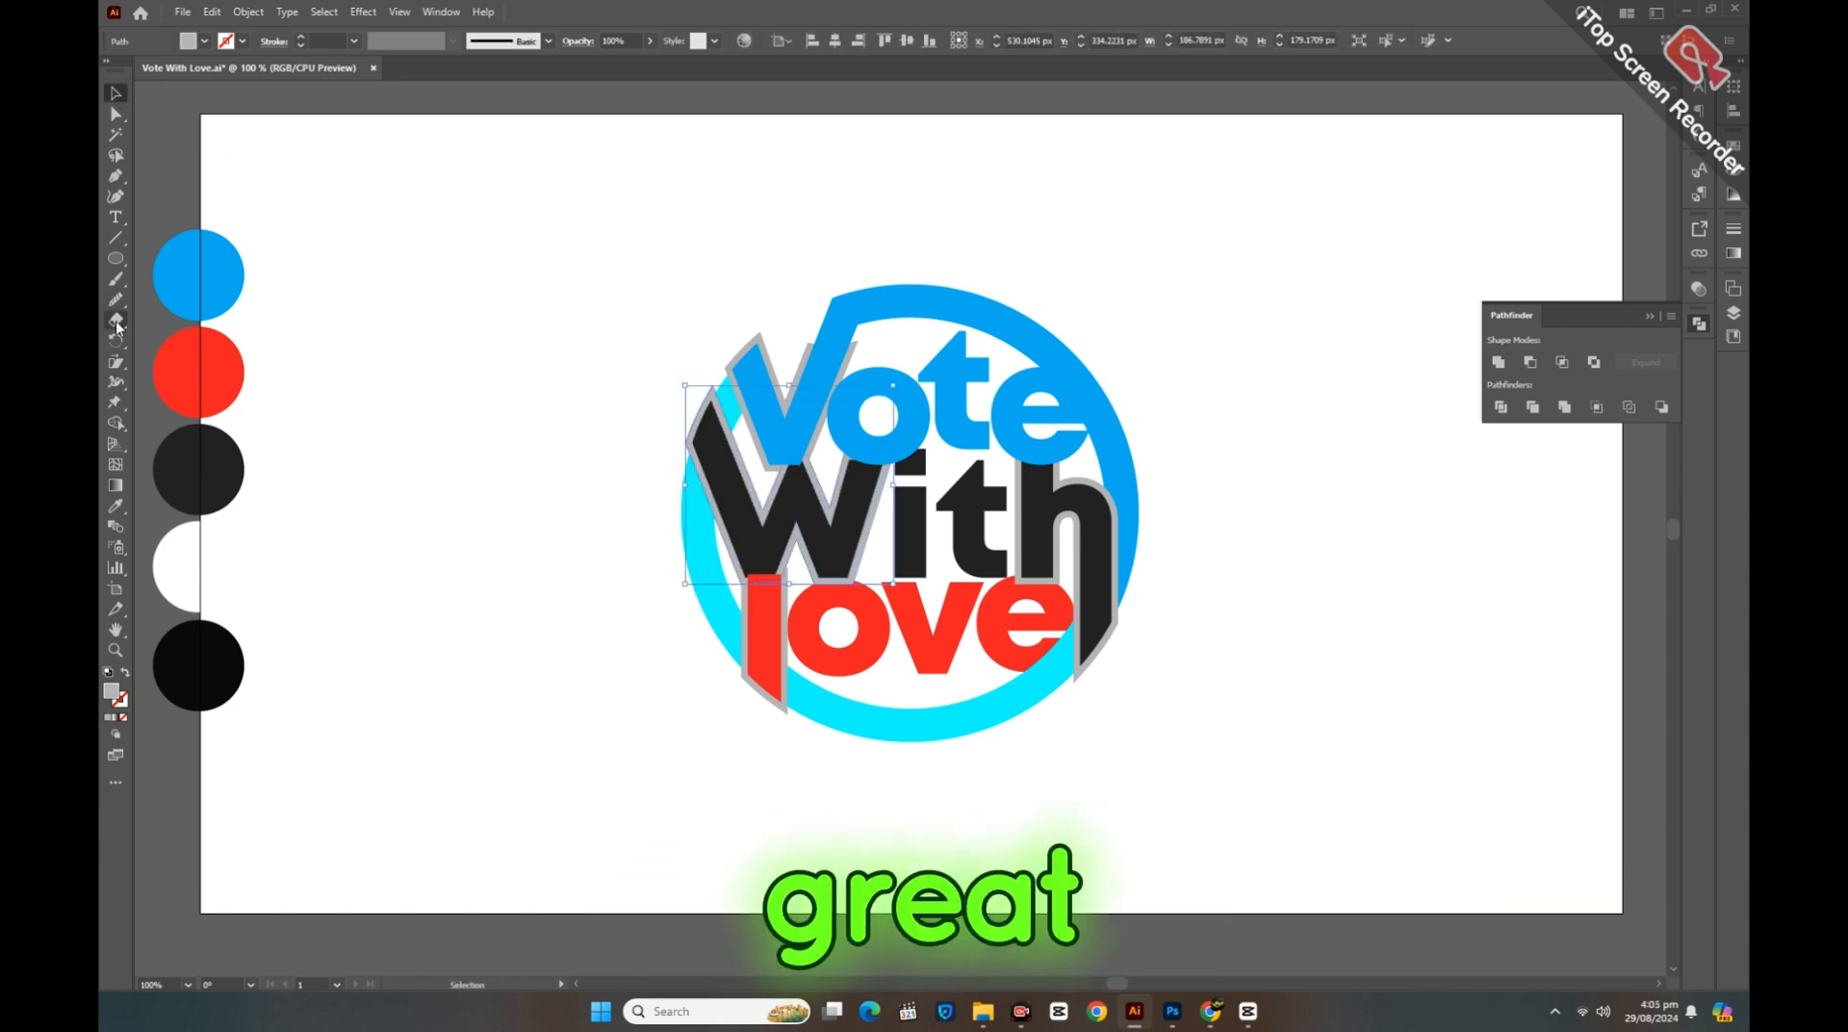
# Step: Erase the part of the grey "W" outline that separates its left arm from the ring
pyautogui.moveTo(677, 452); pyautogui.dragTo(699, 545)
pyautogui.click(115, 93)
pyautogui.click(425, 289)
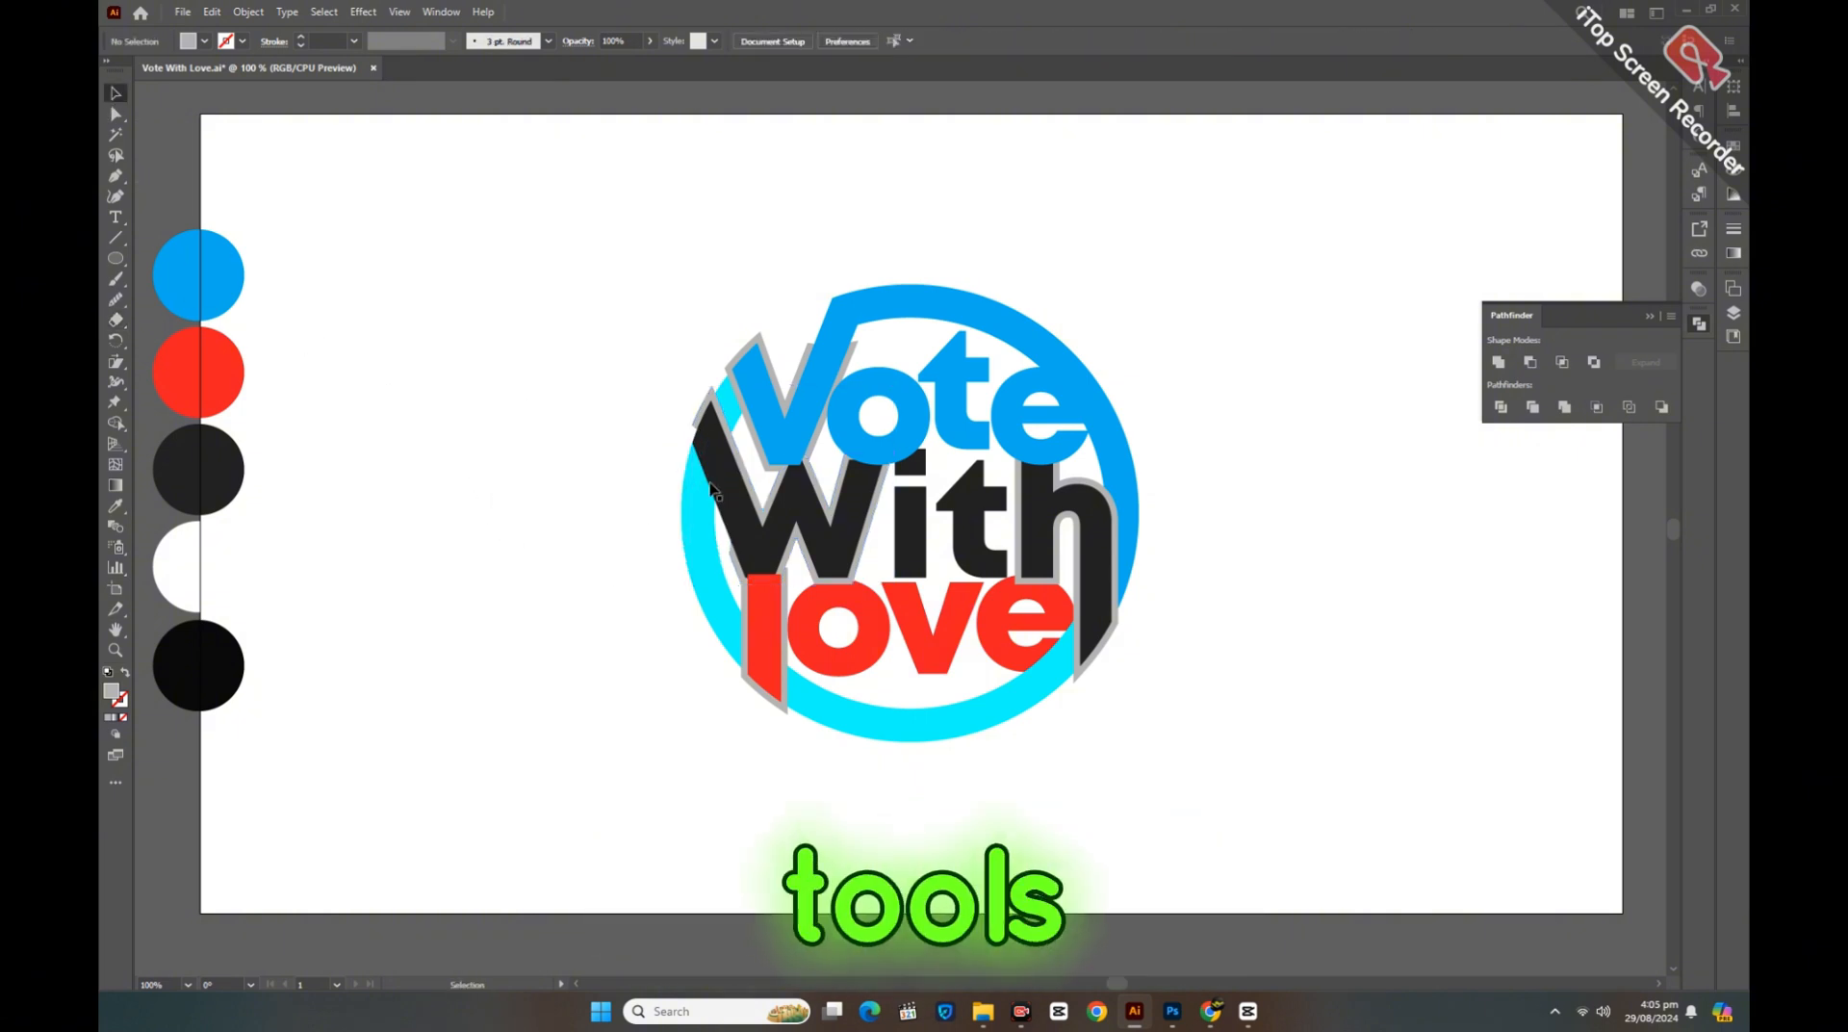
# Step: Fill the left ring segment with the dark colour sampled from the "W"
pyautogui.click(708, 489)
pyautogui.click(116, 505)
pyautogui.click(714, 448)
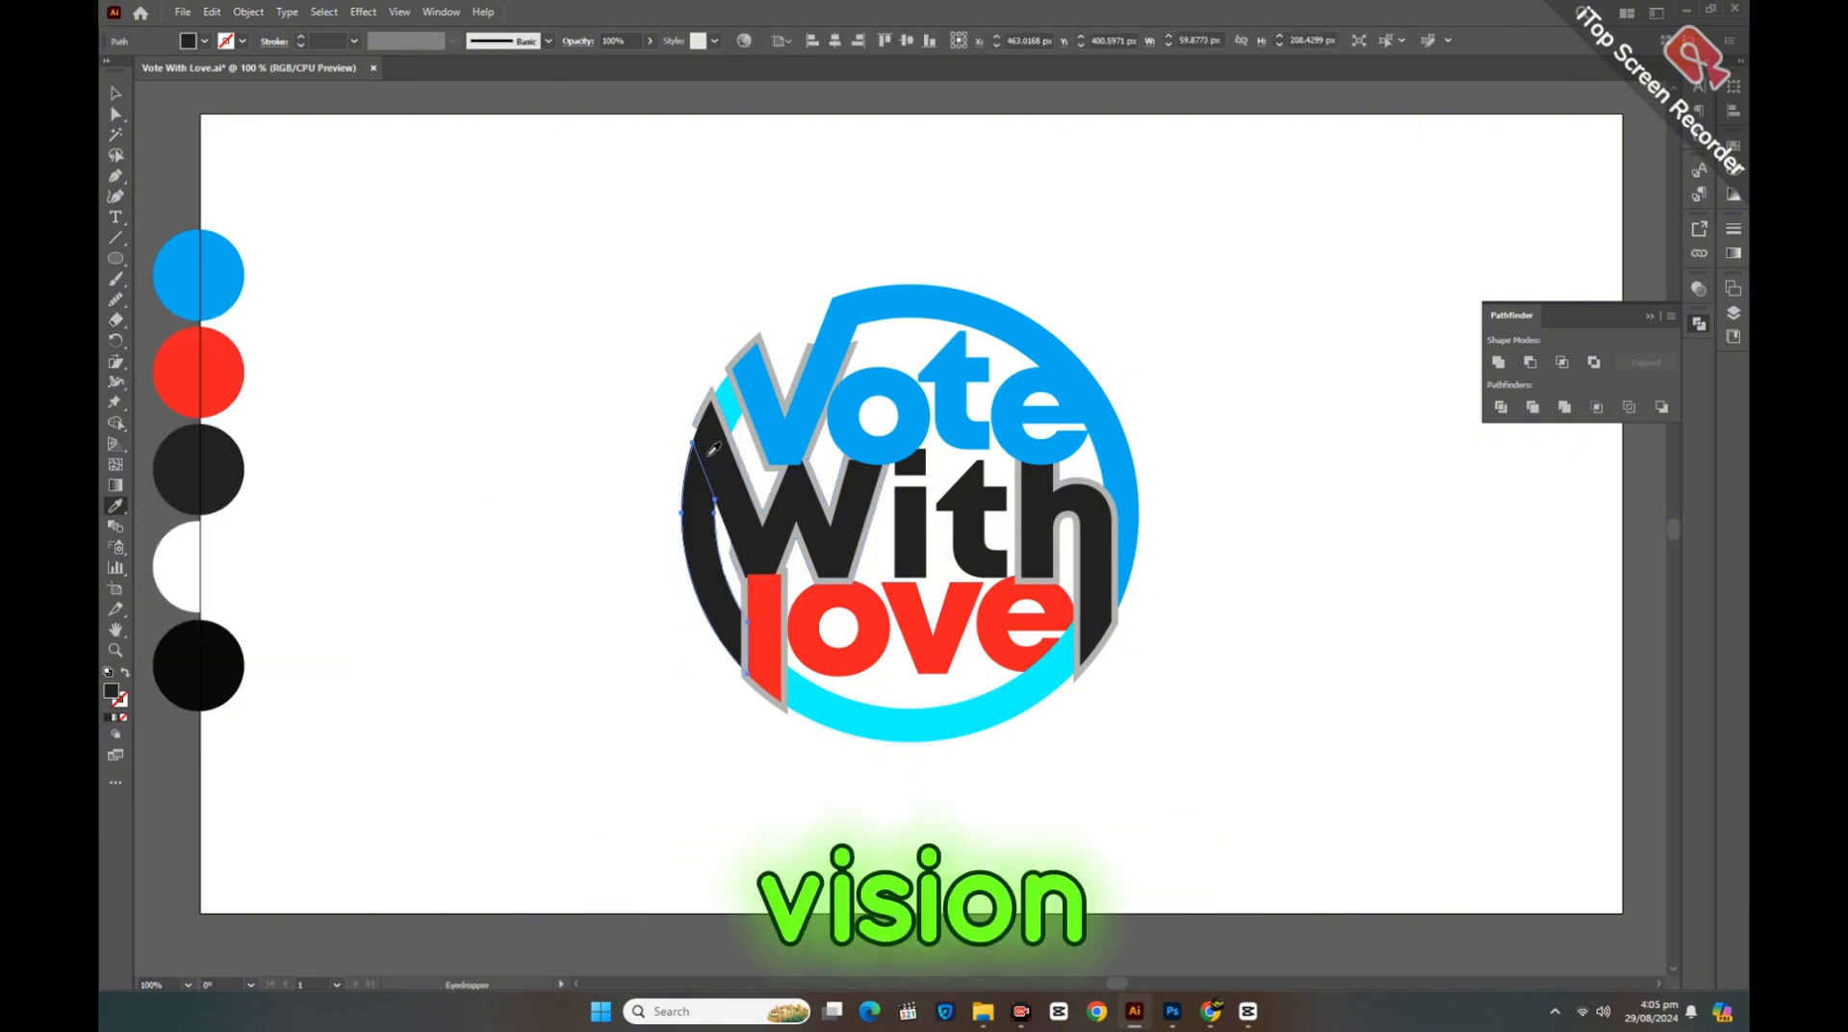
pyautogui.click(389, 274)
# Step: Erase the lower end of the grey "L" outline where the stem joins the bottom ring segment
pyautogui.click(776, 695)
pyautogui.moveTo(758, 690); pyautogui.dragTo(784, 755)
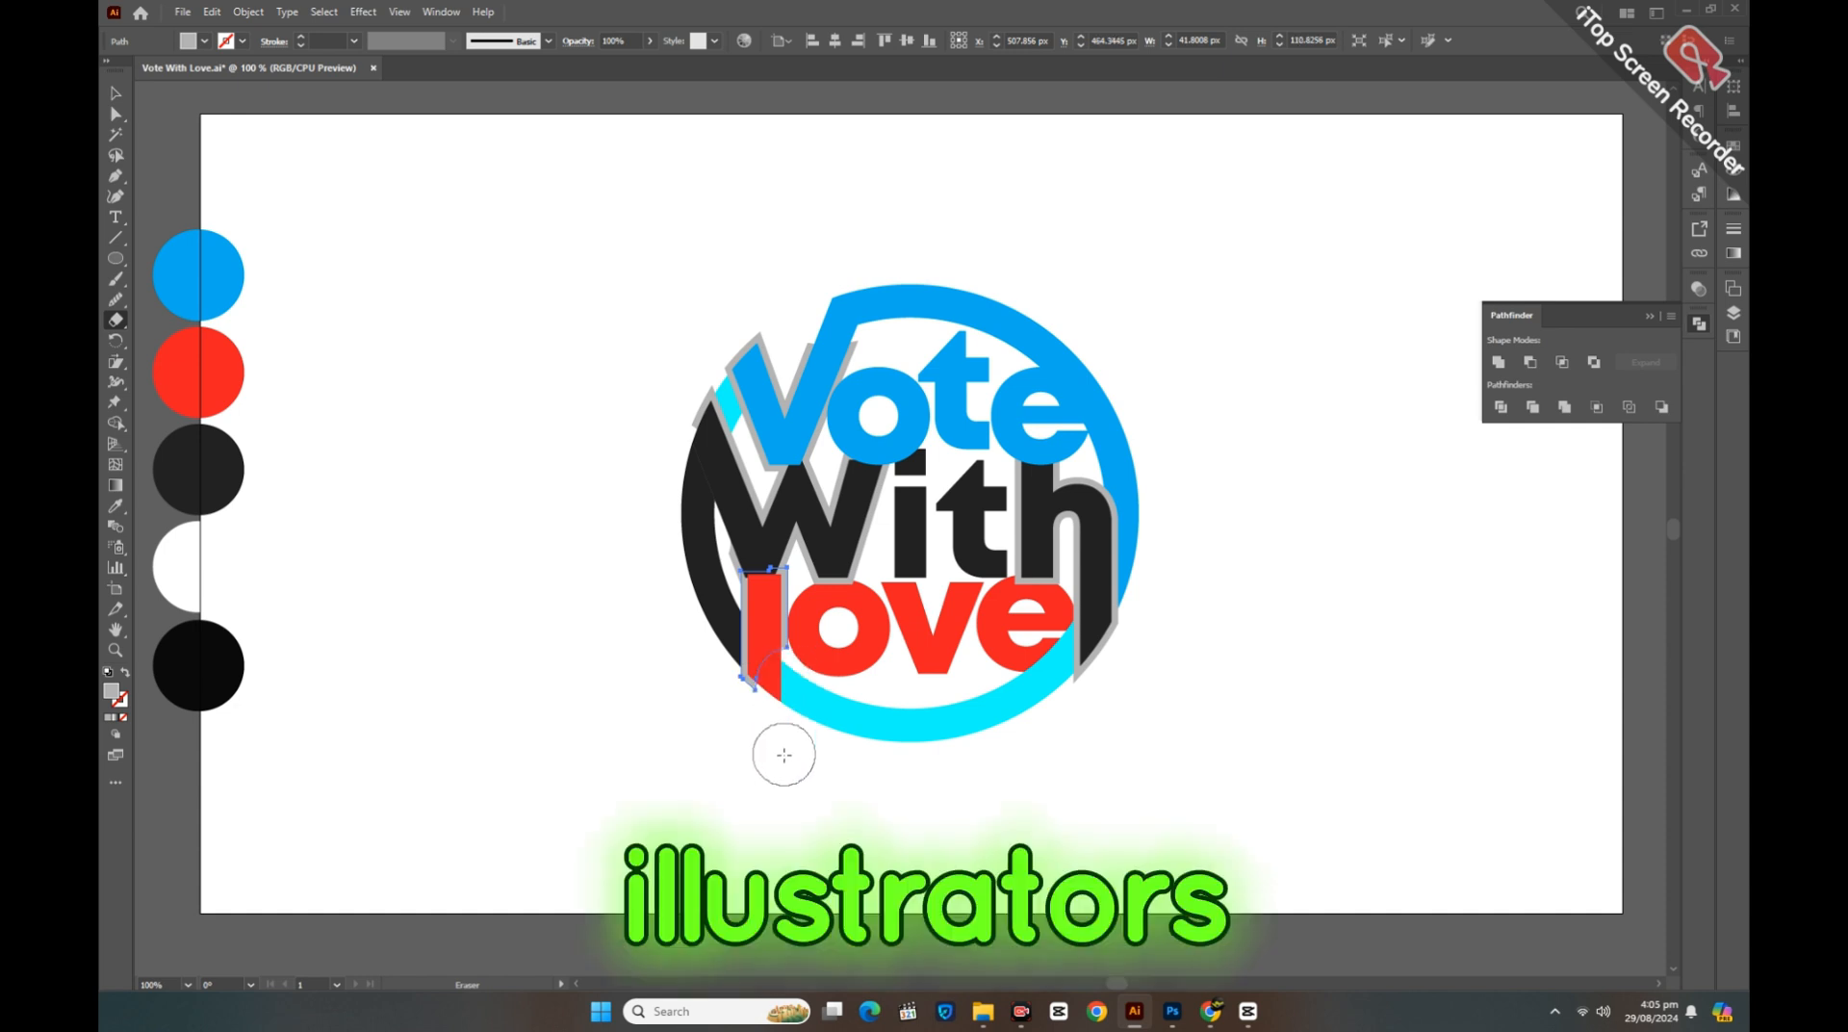
pyautogui.click(115, 93)
# Step: Fill the bottom ring segment with the red sampled from the "L"
pyautogui.click(854, 710)
pyautogui.click(115, 505)
pyautogui.click(758, 610)
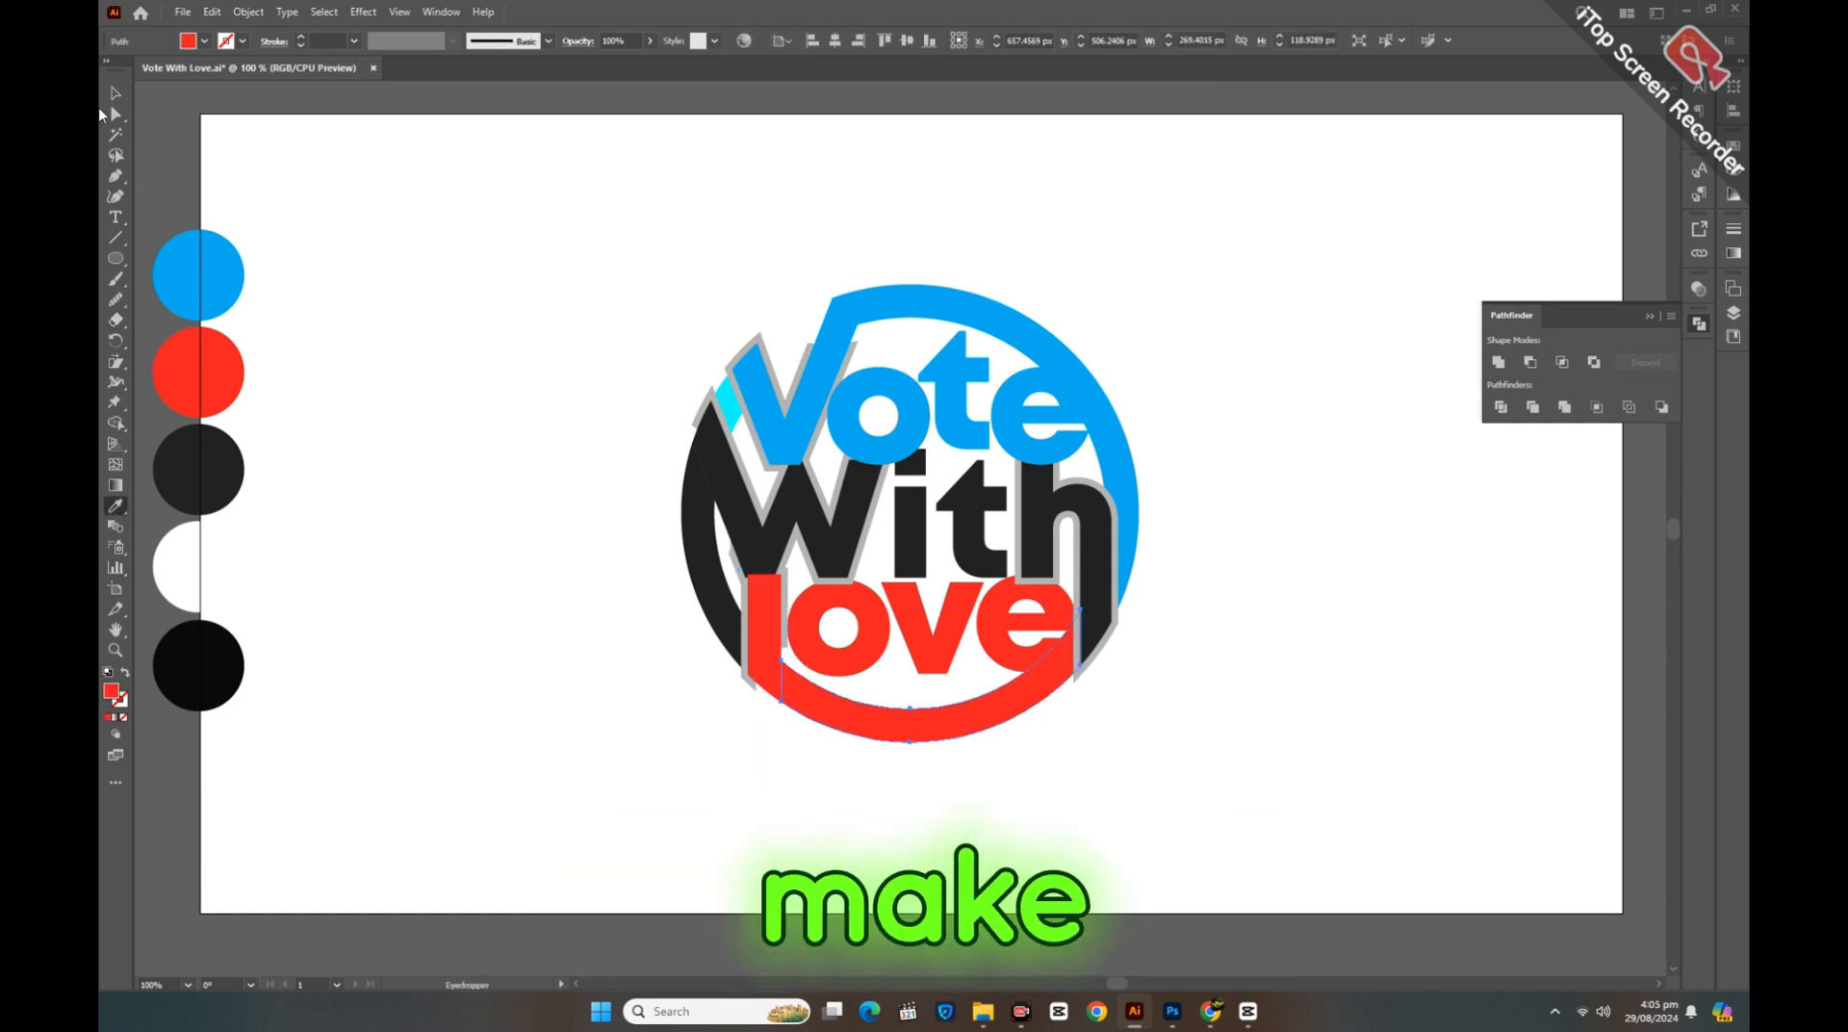
pyautogui.click(114, 93)
pyautogui.click(420, 296)
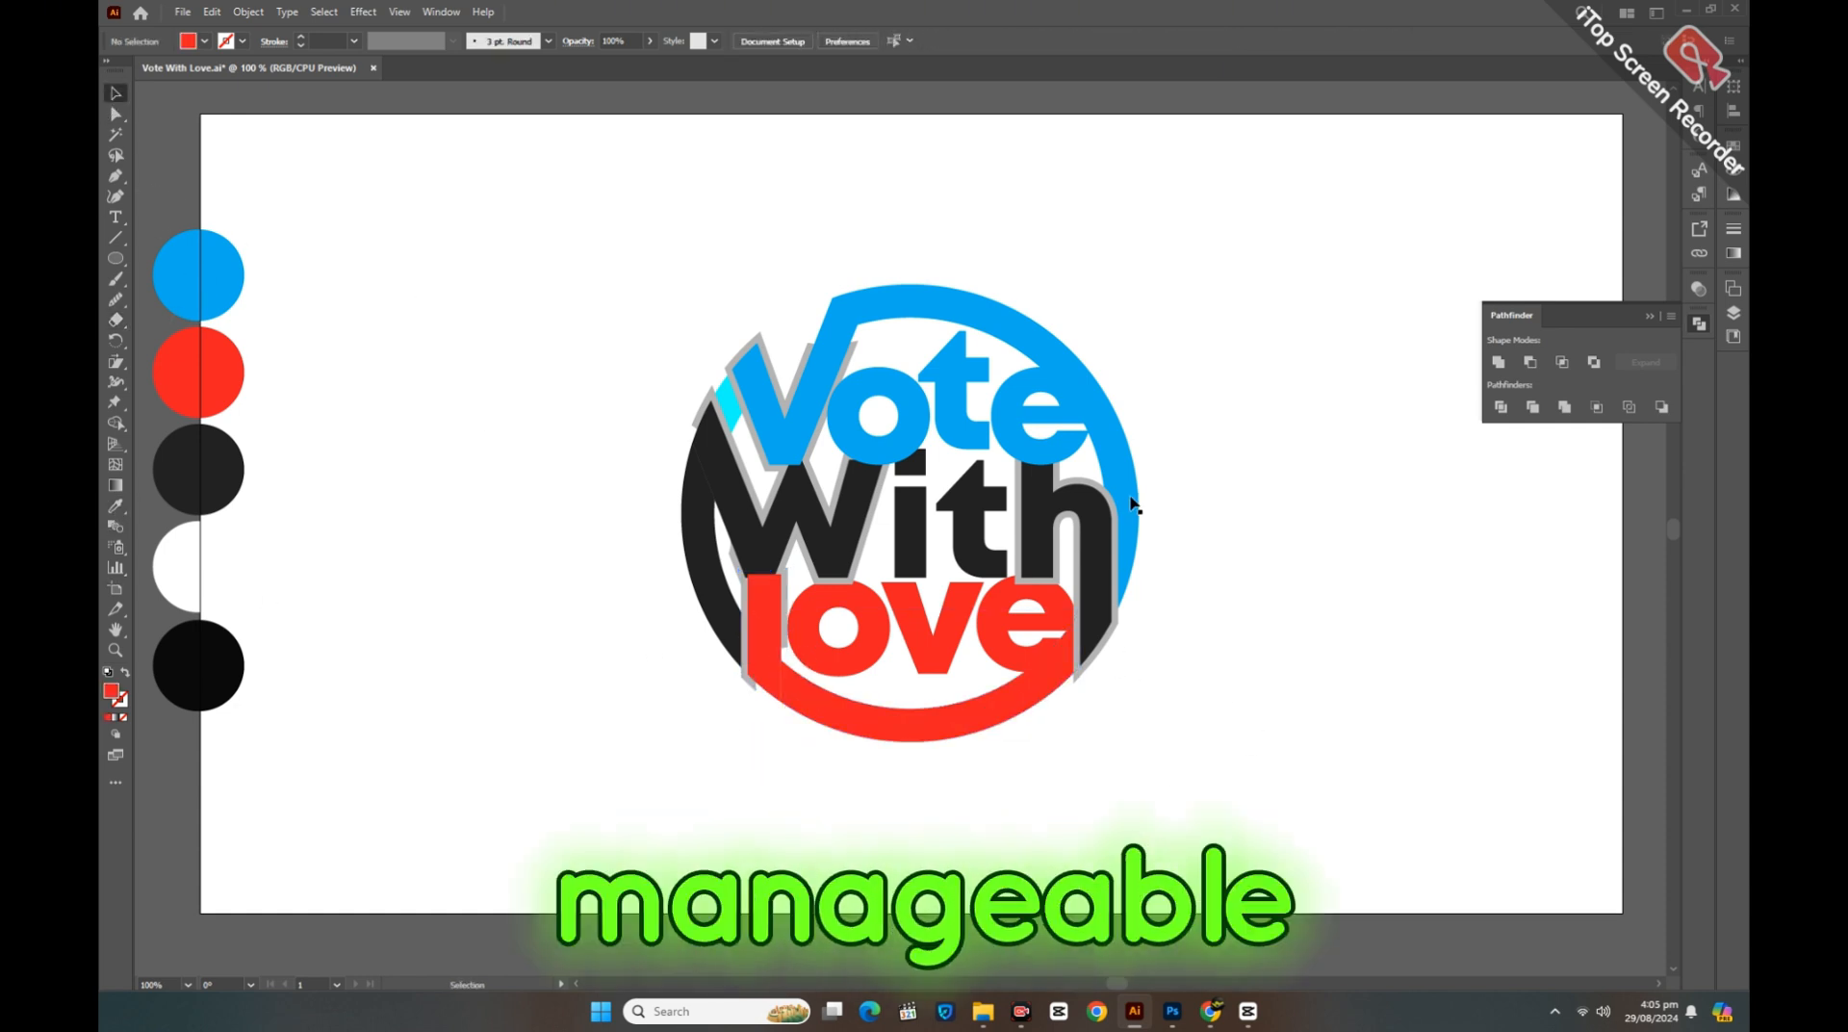
# Step: Erase a section of the blue ring segment beside the "e" of "Vote" to separate the upper arc from the lower right part
pyautogui.click(1098, 614)
pyautogui.hotkey('shift', 'e')
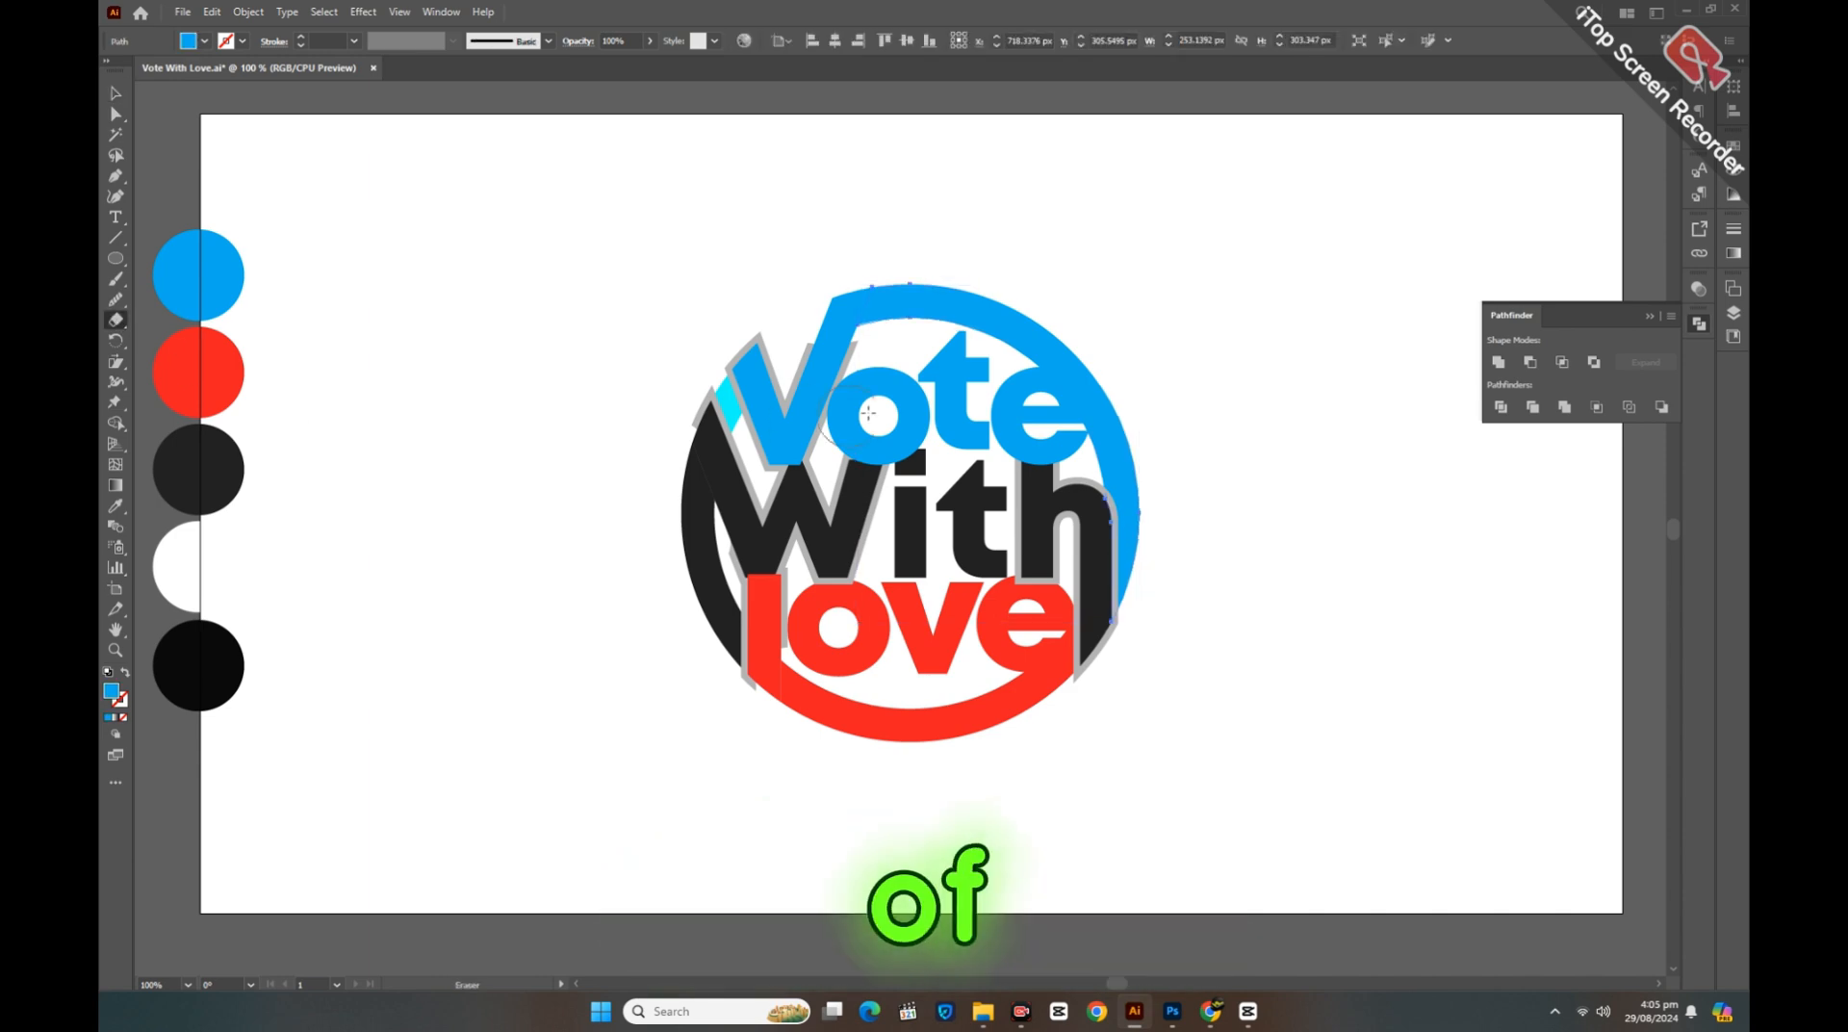
pyautogui.moveTo(1001, 388); pyautogui.dragTo(1187, 396)
pyautogui.hotkey('ctrl', 'z')
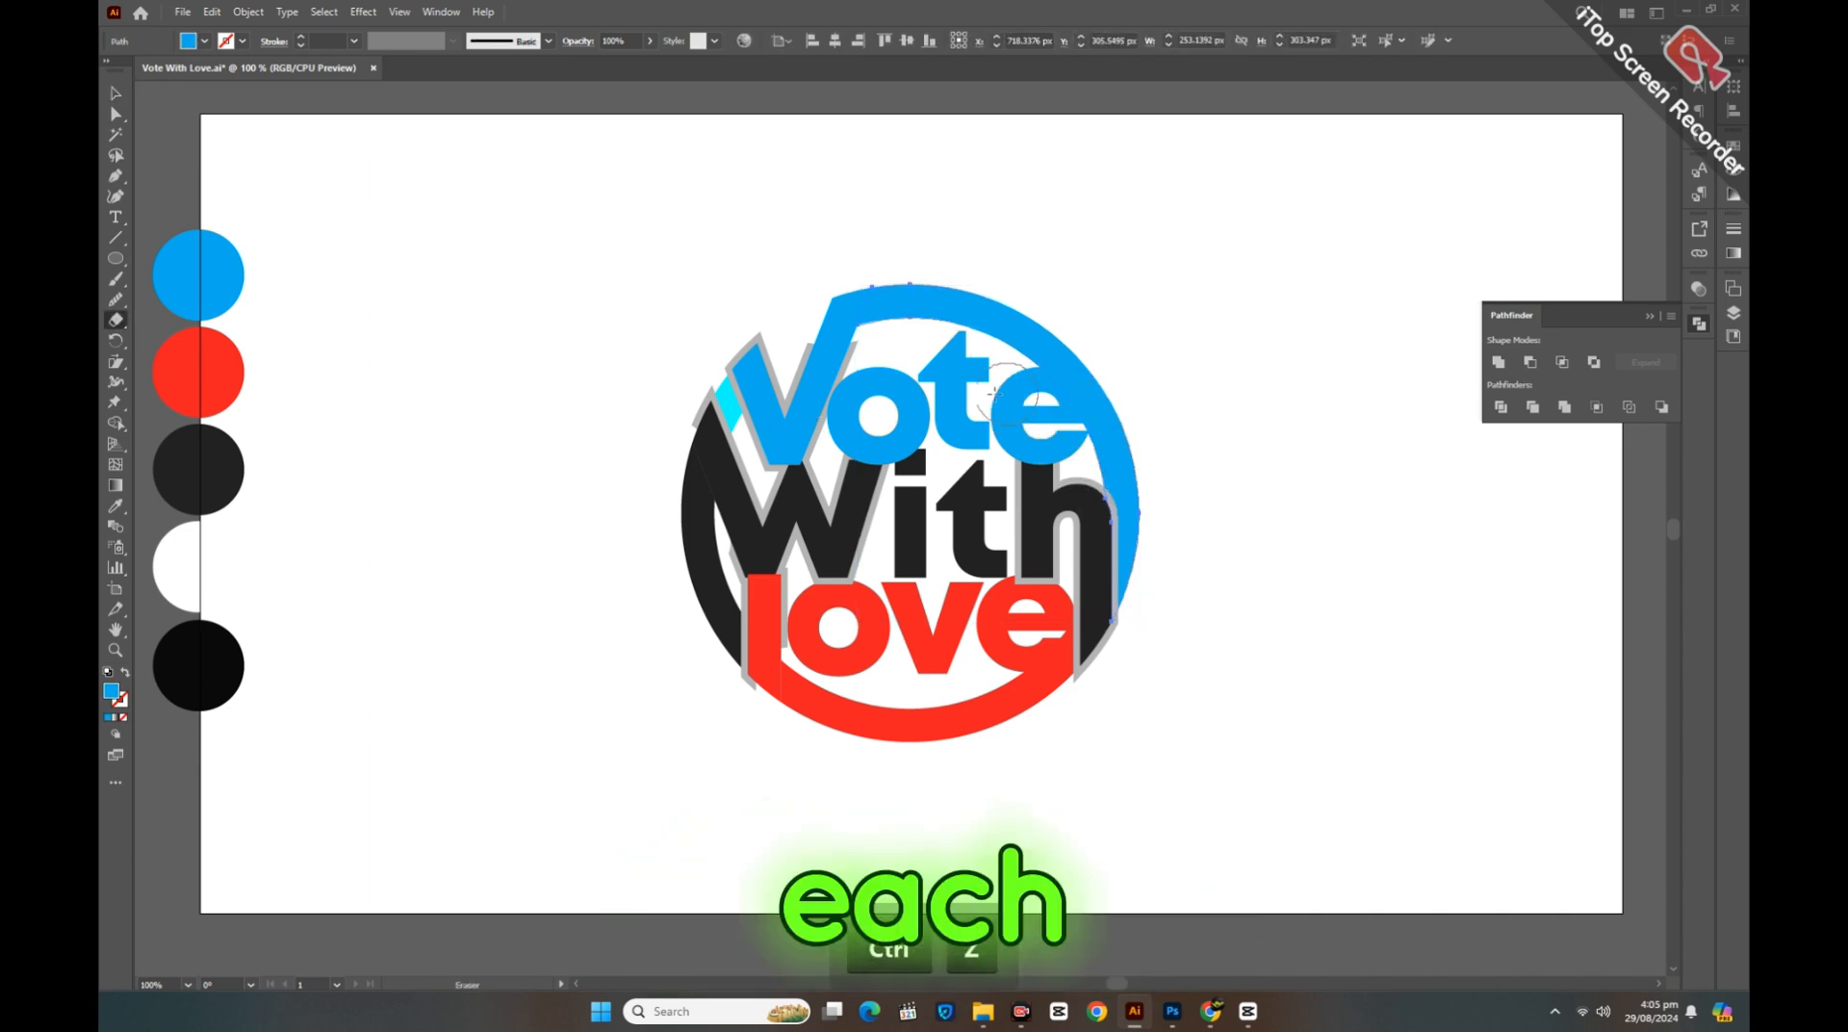
pyautogui.moveTo(980, 395)
pyautogui.mouseDown()
pyautogui.moveTo(1209, 391)
pyautogui.moveTo(1145, 386)
pyautogui.mouseUp()
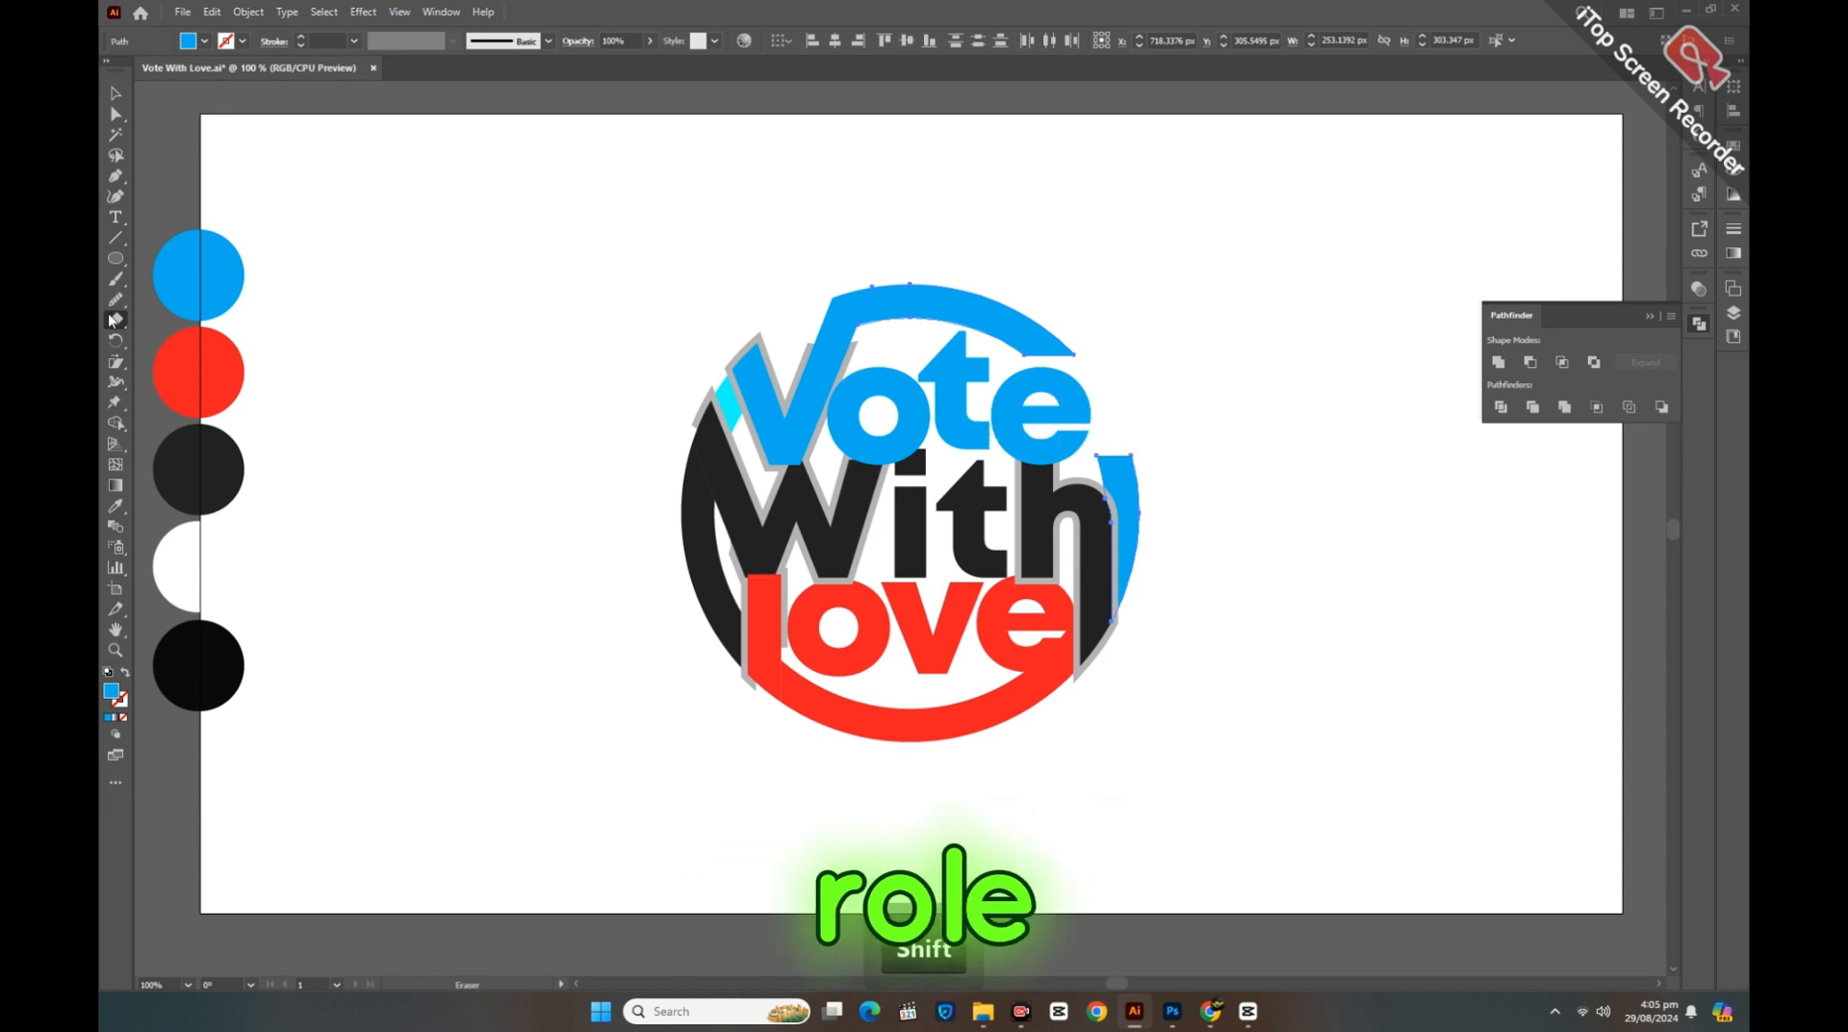
# Step: Erase the outer part of the grey "h" outline that separates the letter from the right ring segment
pyautogui.keyDown('ctrl'); pyautogui.click(1117, 626); pyautogui.keyUp('ctrl')
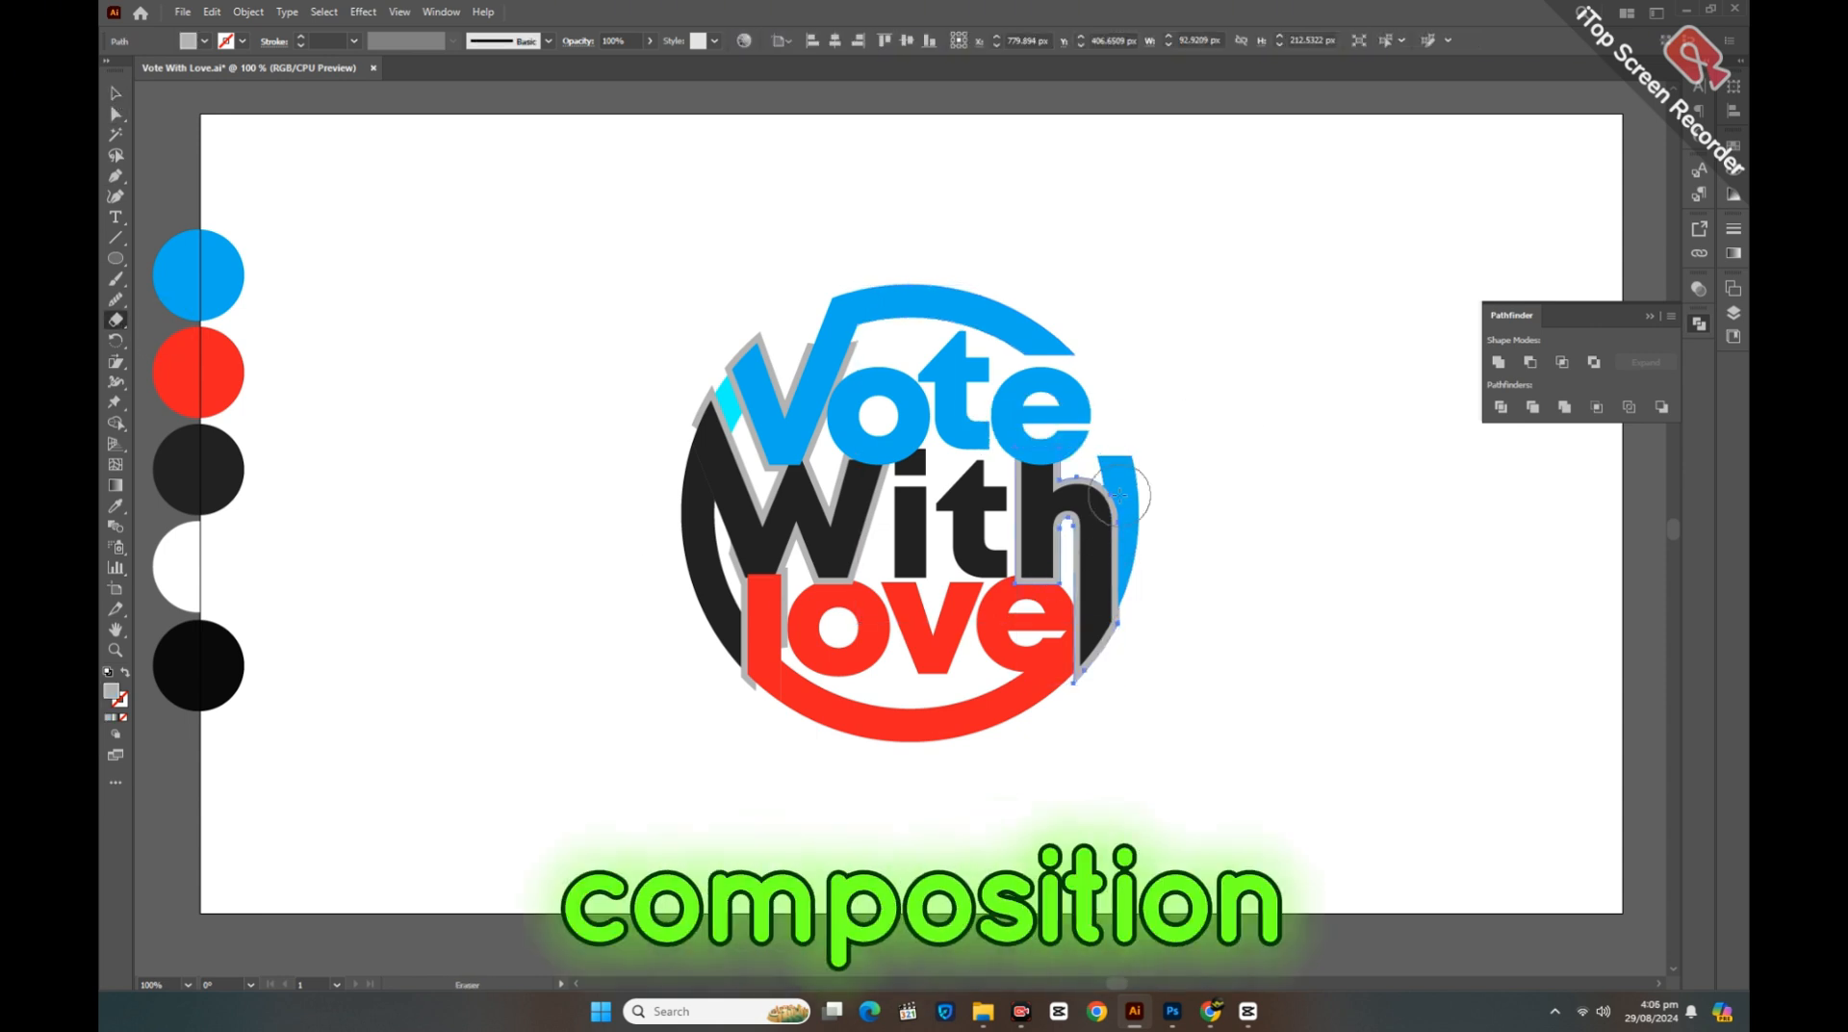
pyautogui.moveTo(1119, 494); pyautogui.dragTo(1132, 734)
pyautogui.click(404, 250)
# Step: Fill the right ring segment with the dark colour sampled from the "h"
pyautogui.click(1122, 519)
pyautogui.click(116, 506)
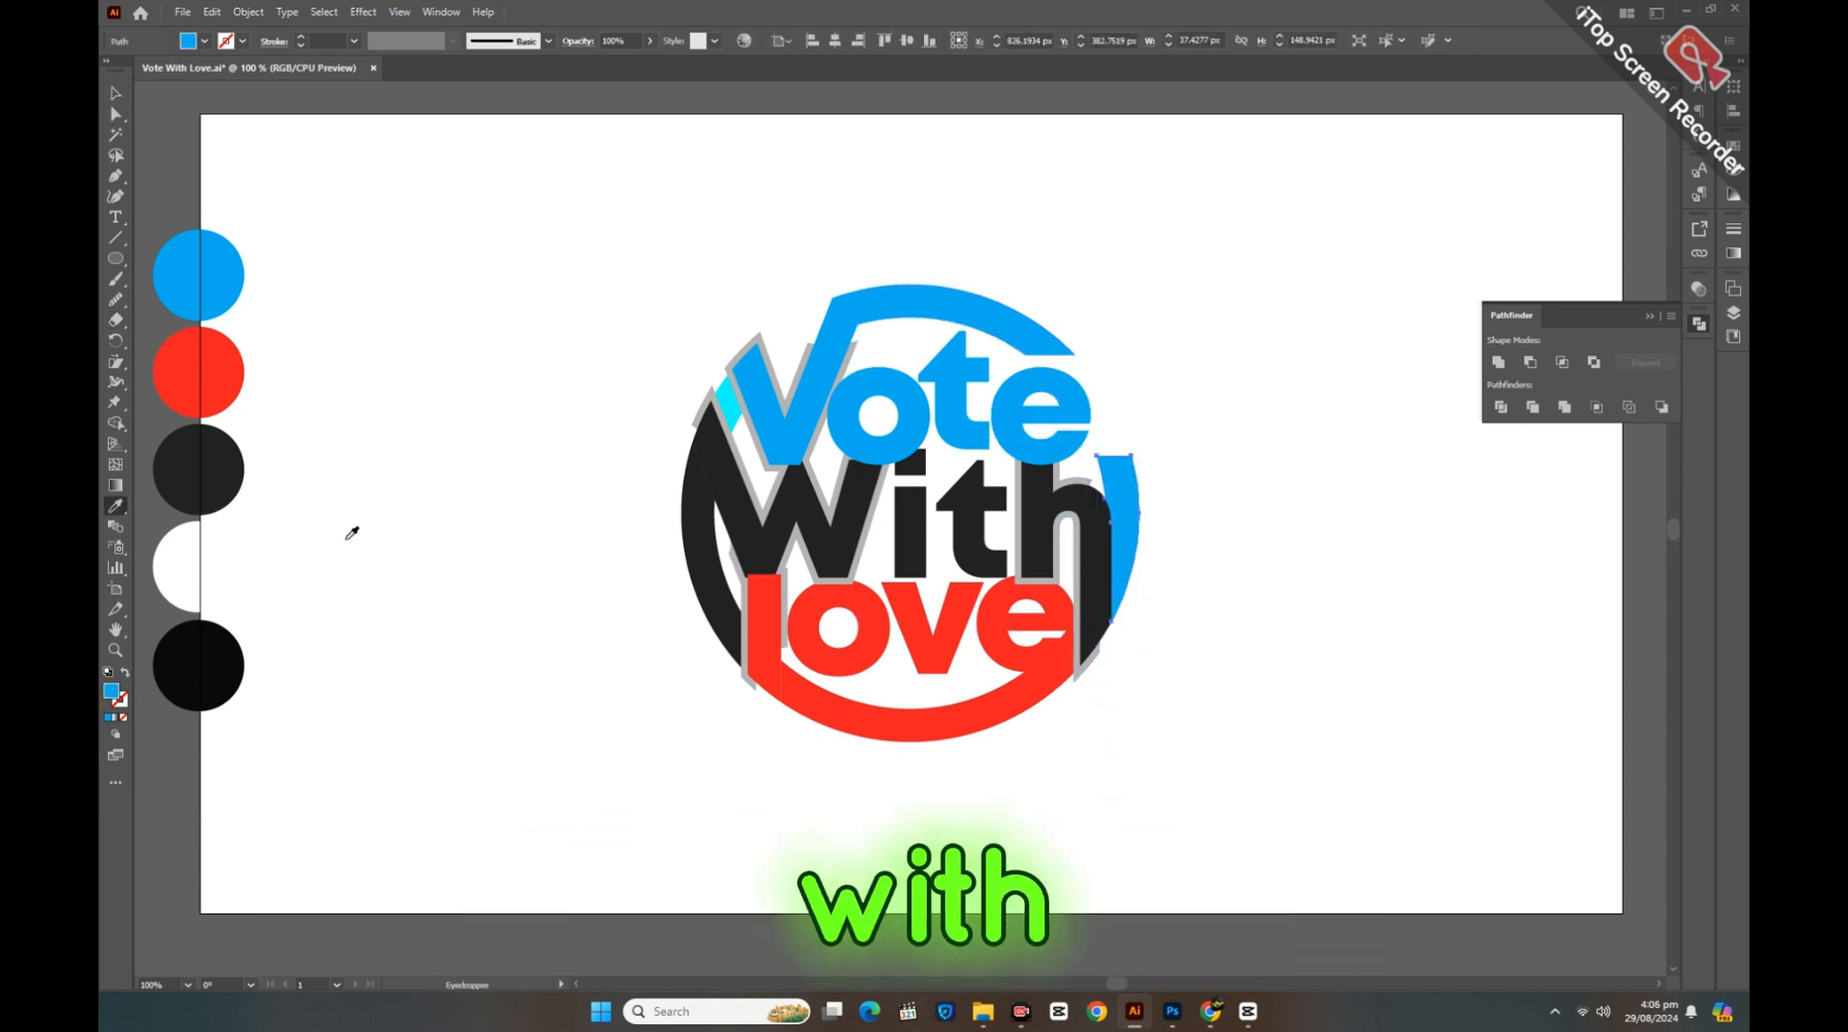
pyautogui.click(1088, 568)
pyautogui.click(116, 93)
pyautogui.click(380, 339)
# Step: Select all the grey letter outlines, fill them white, and save the document
pyautogui.click(115, 134)
pyautogui.click(760, 335)
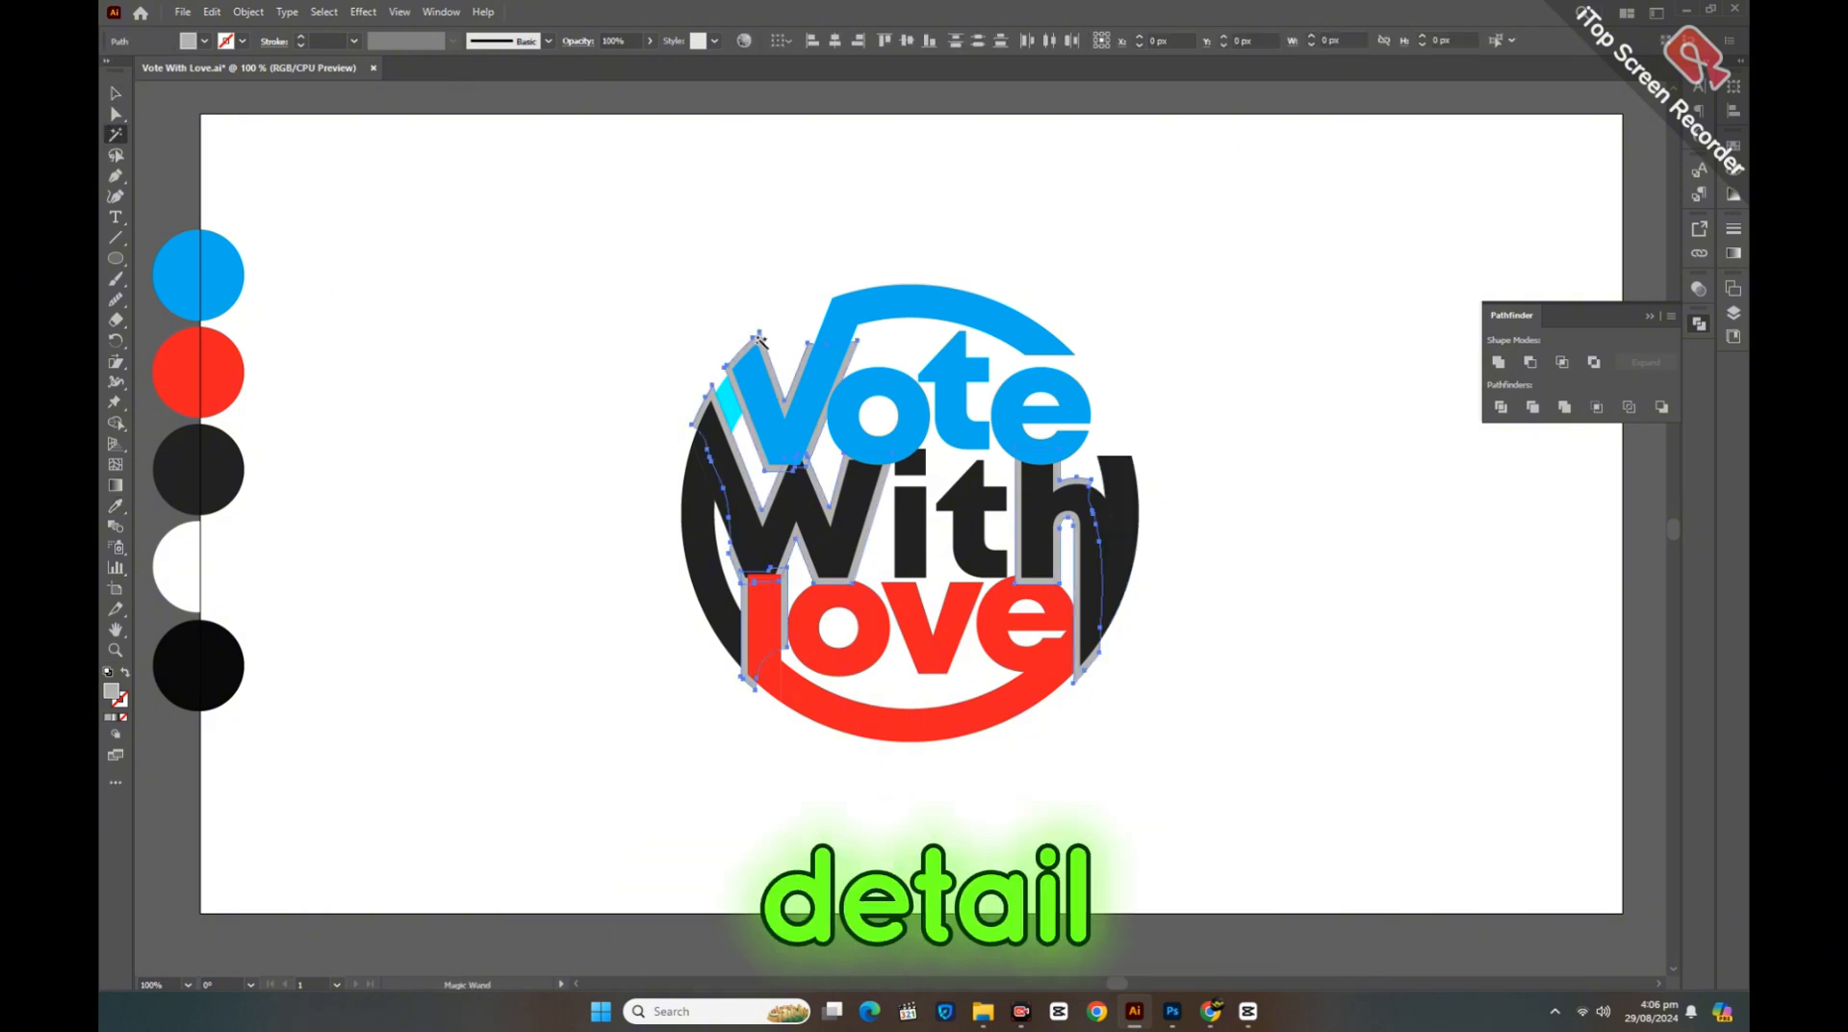
pyautogui.click(115, 93)
pyautogui.click(742, 866)
pyautogui.hotkey('ctrl', 's')
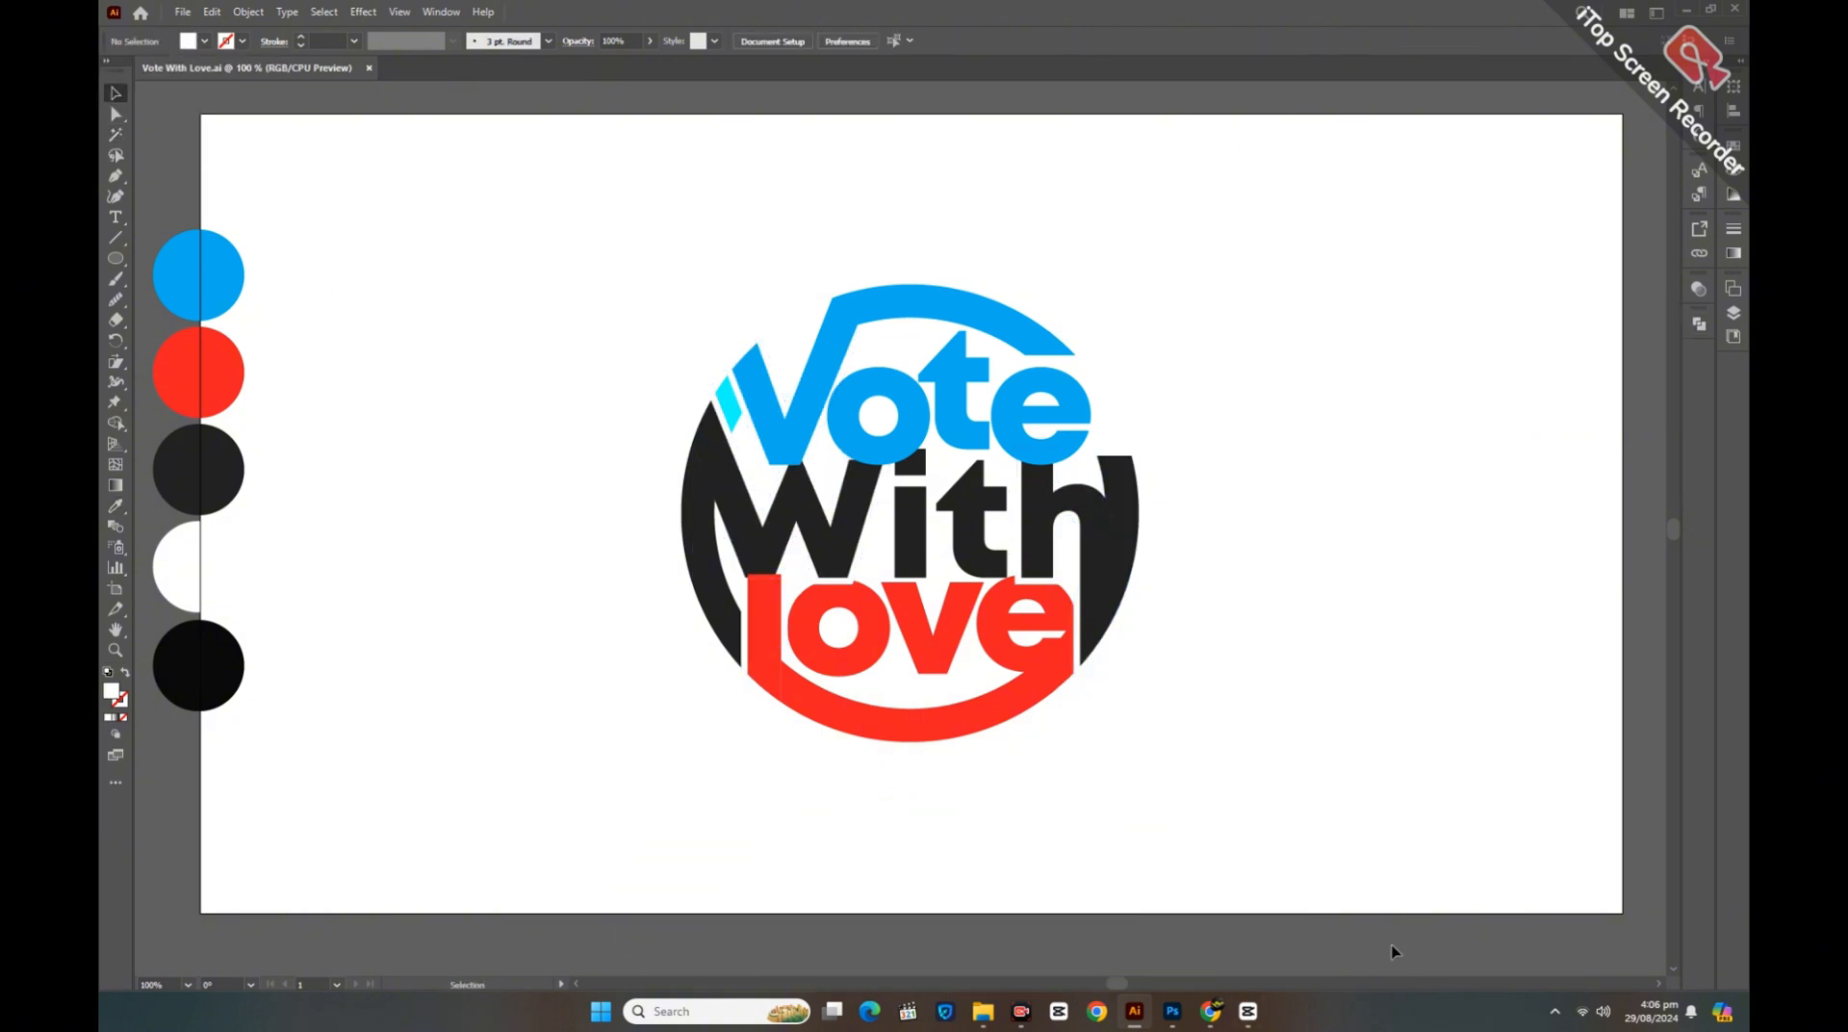
# Step: Erase the right end of the red bottom ring segment below the "e" of "Love"
pyautogui.click(986, 721)
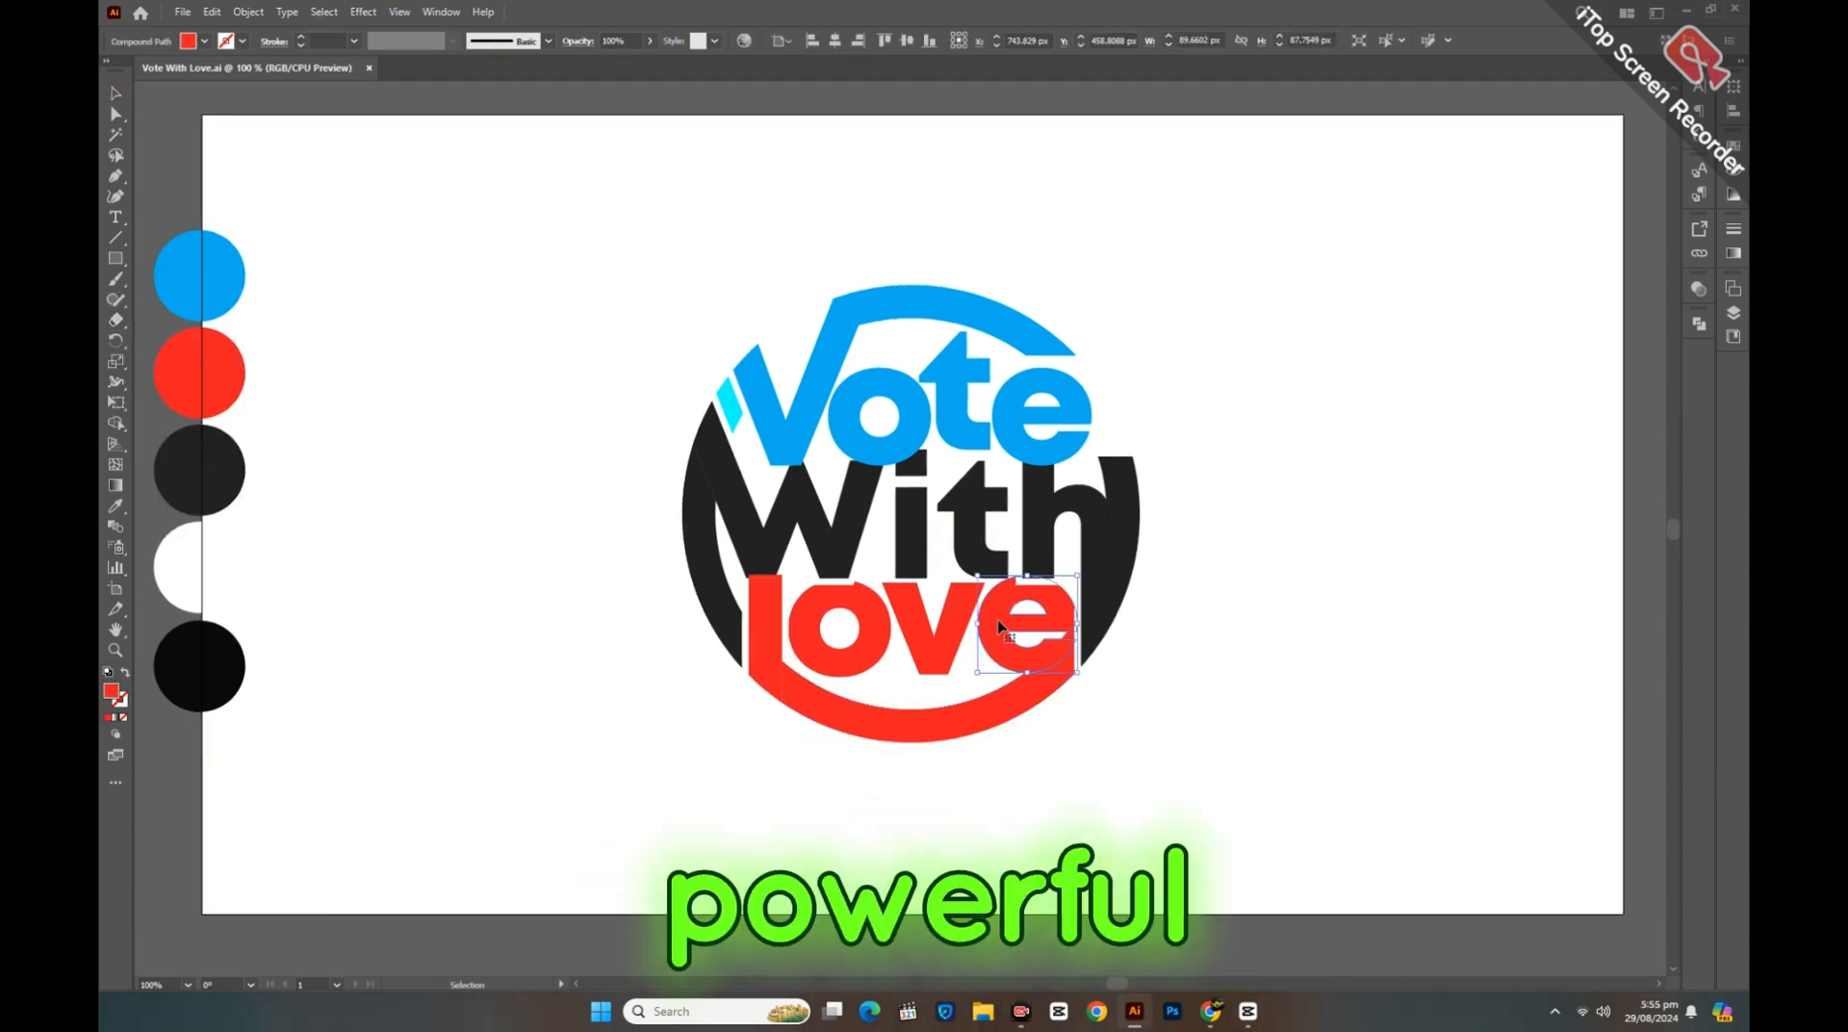
pyautogui.click(1043, 747)
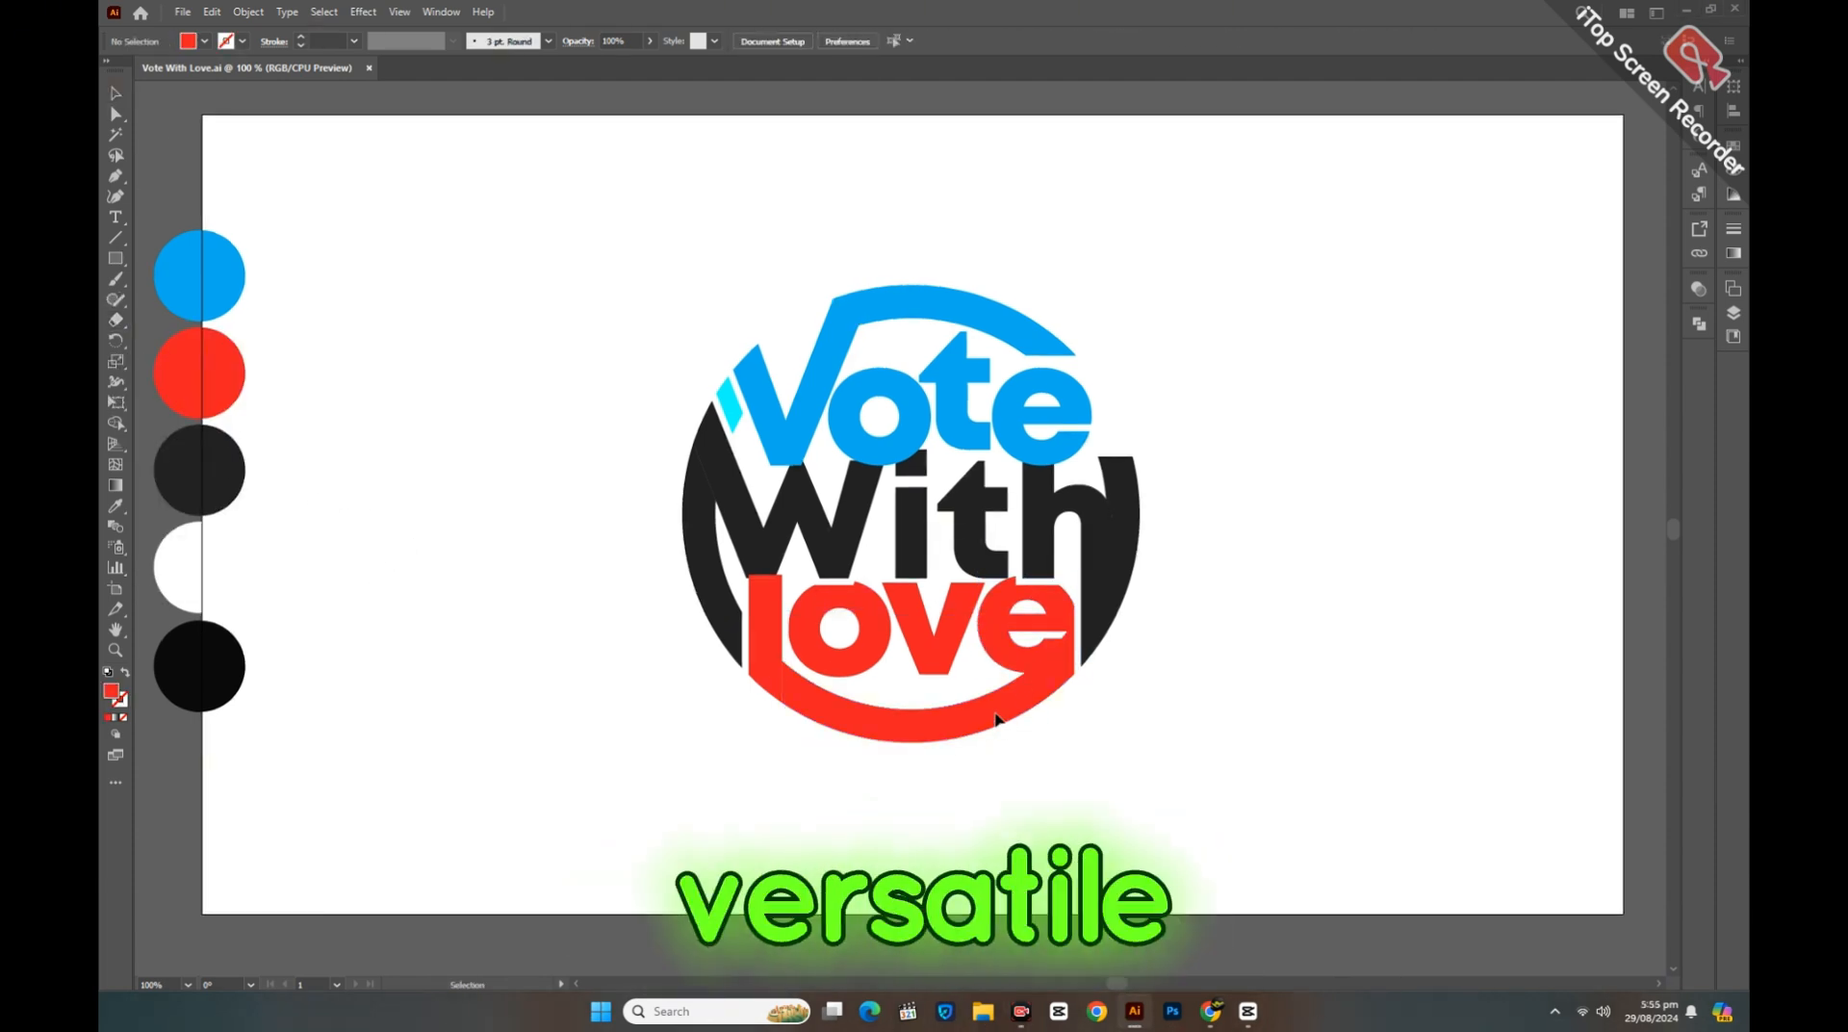
pyautogui.click(1006, 720)
pyautogui.click(116, 319)
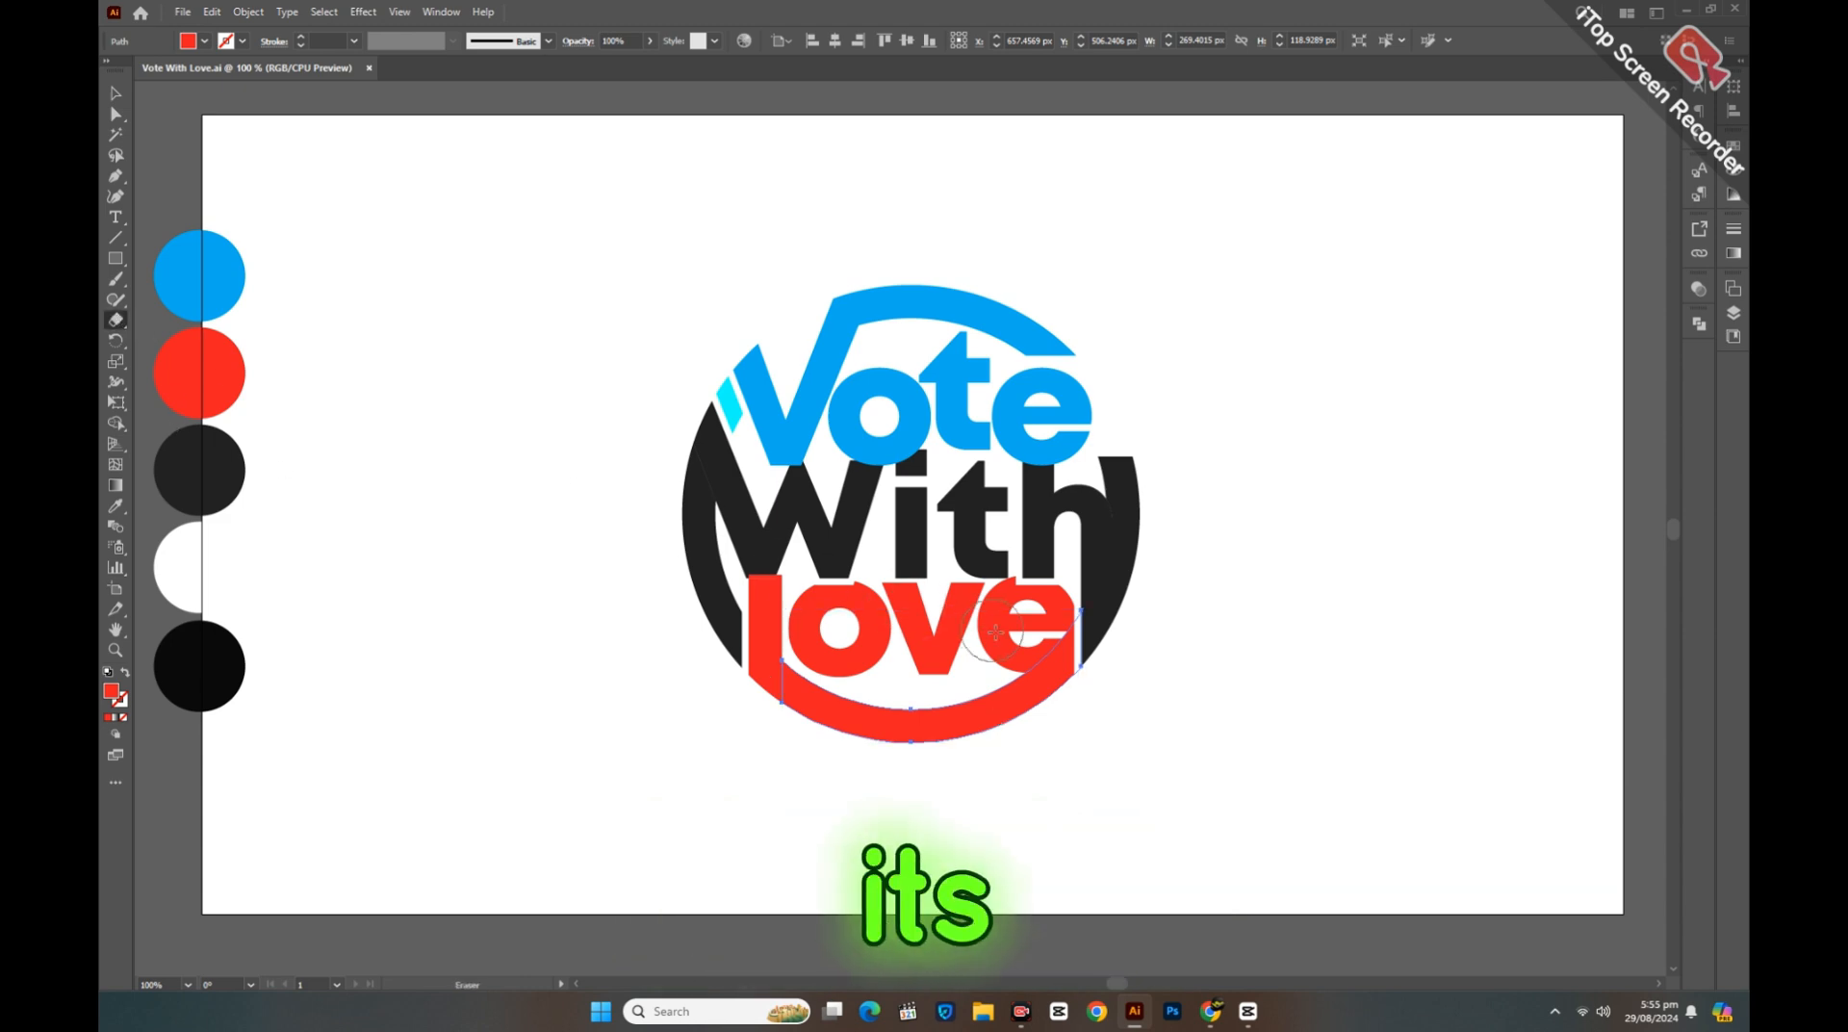
pyautogui.moveTo(1047, 581)
pyautogui.mouseDown()
pyautogui.moveTo(1047, 683)
pyautogui.moveTo(1051, 560)
pyautogui.moveTo(1088, 795)
pyautogui.mouseUp()
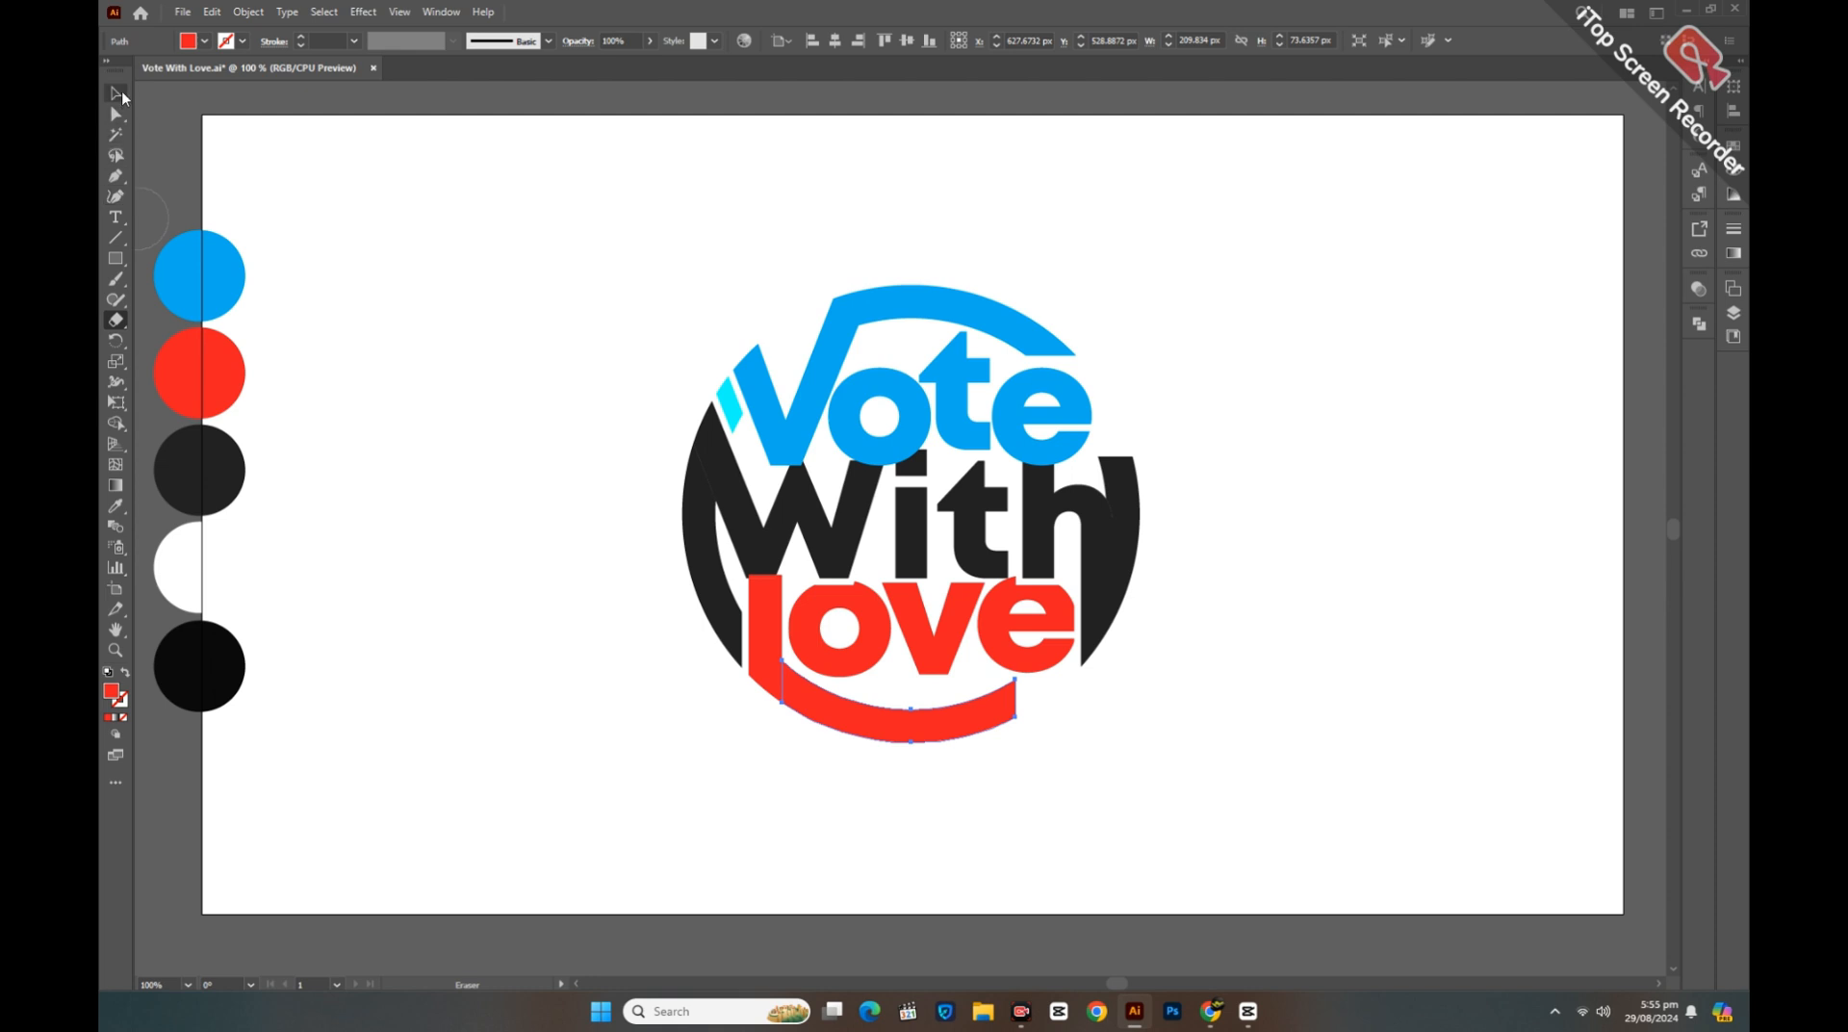
pyautogui.click(117, 94)
pyautogui.click(454, 358)
# Step: Bring the "o" and the "e" of "Love" to the front
pyautogui.rightClick(862, 613)
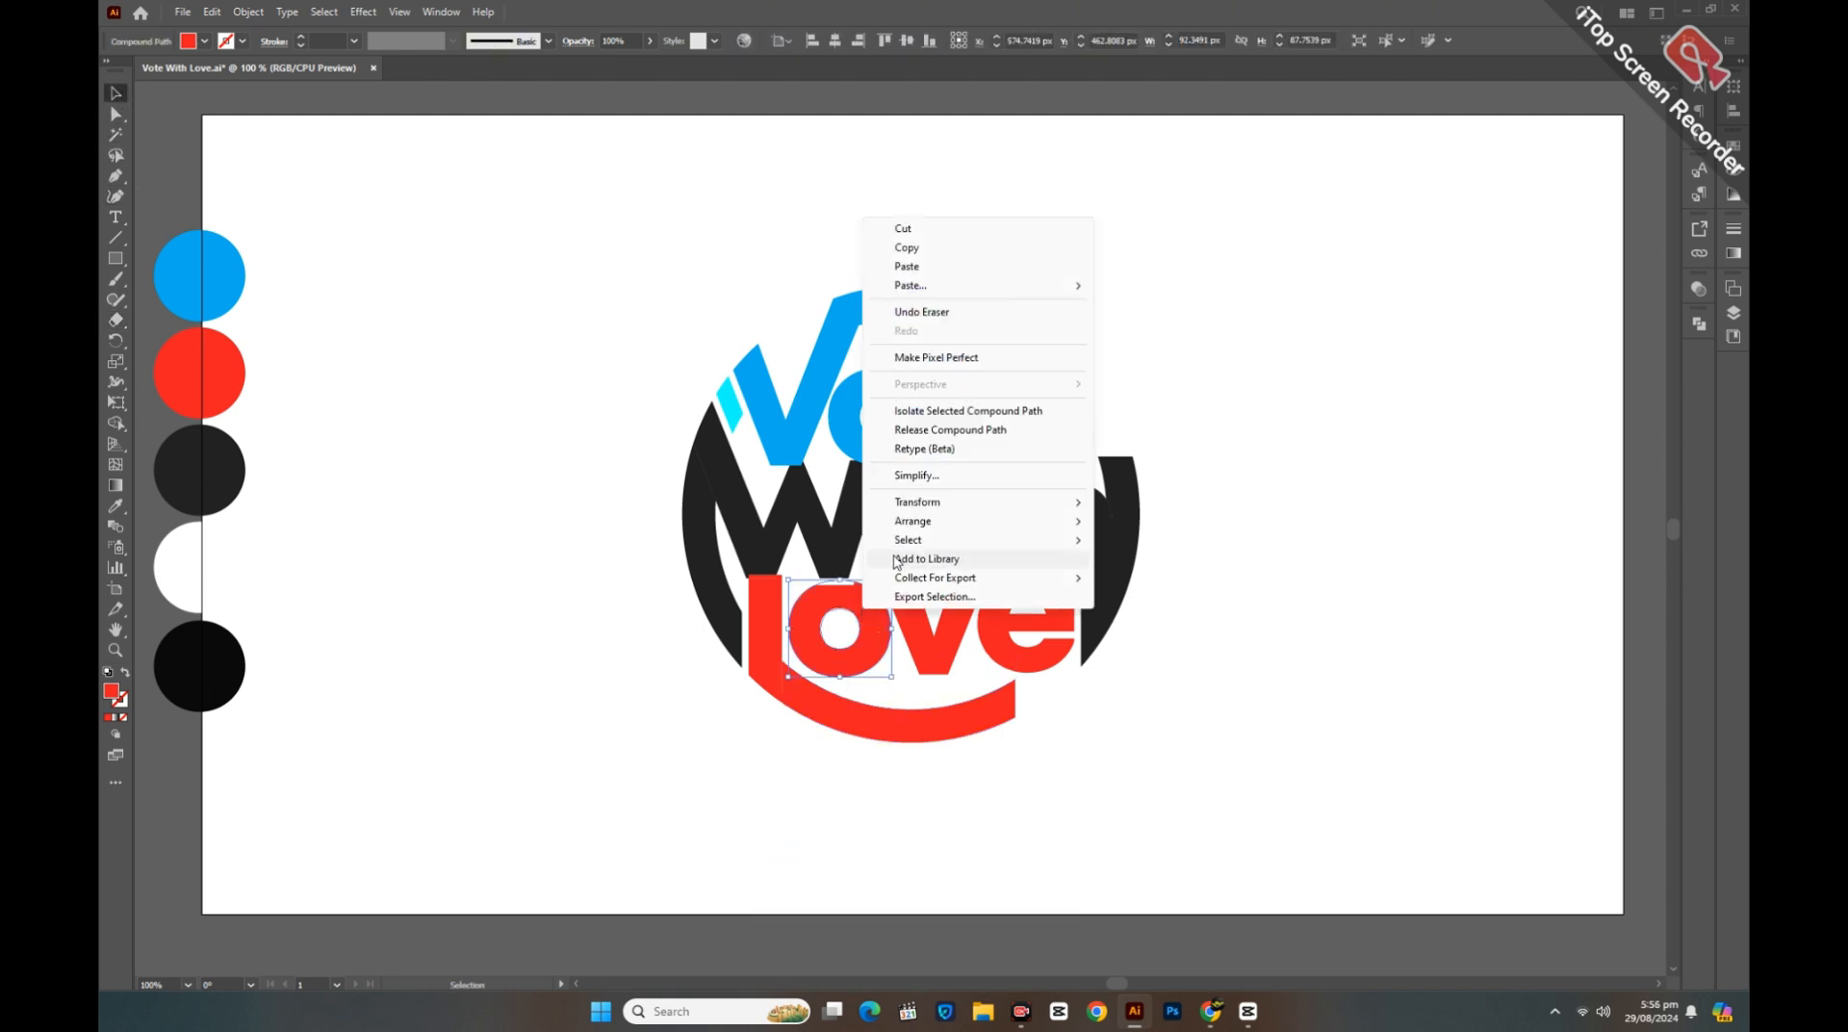
pyautogui.moveTo(887, 516)
pyautogui.click(1171, 525)
pyautogui.click(1066, 630)
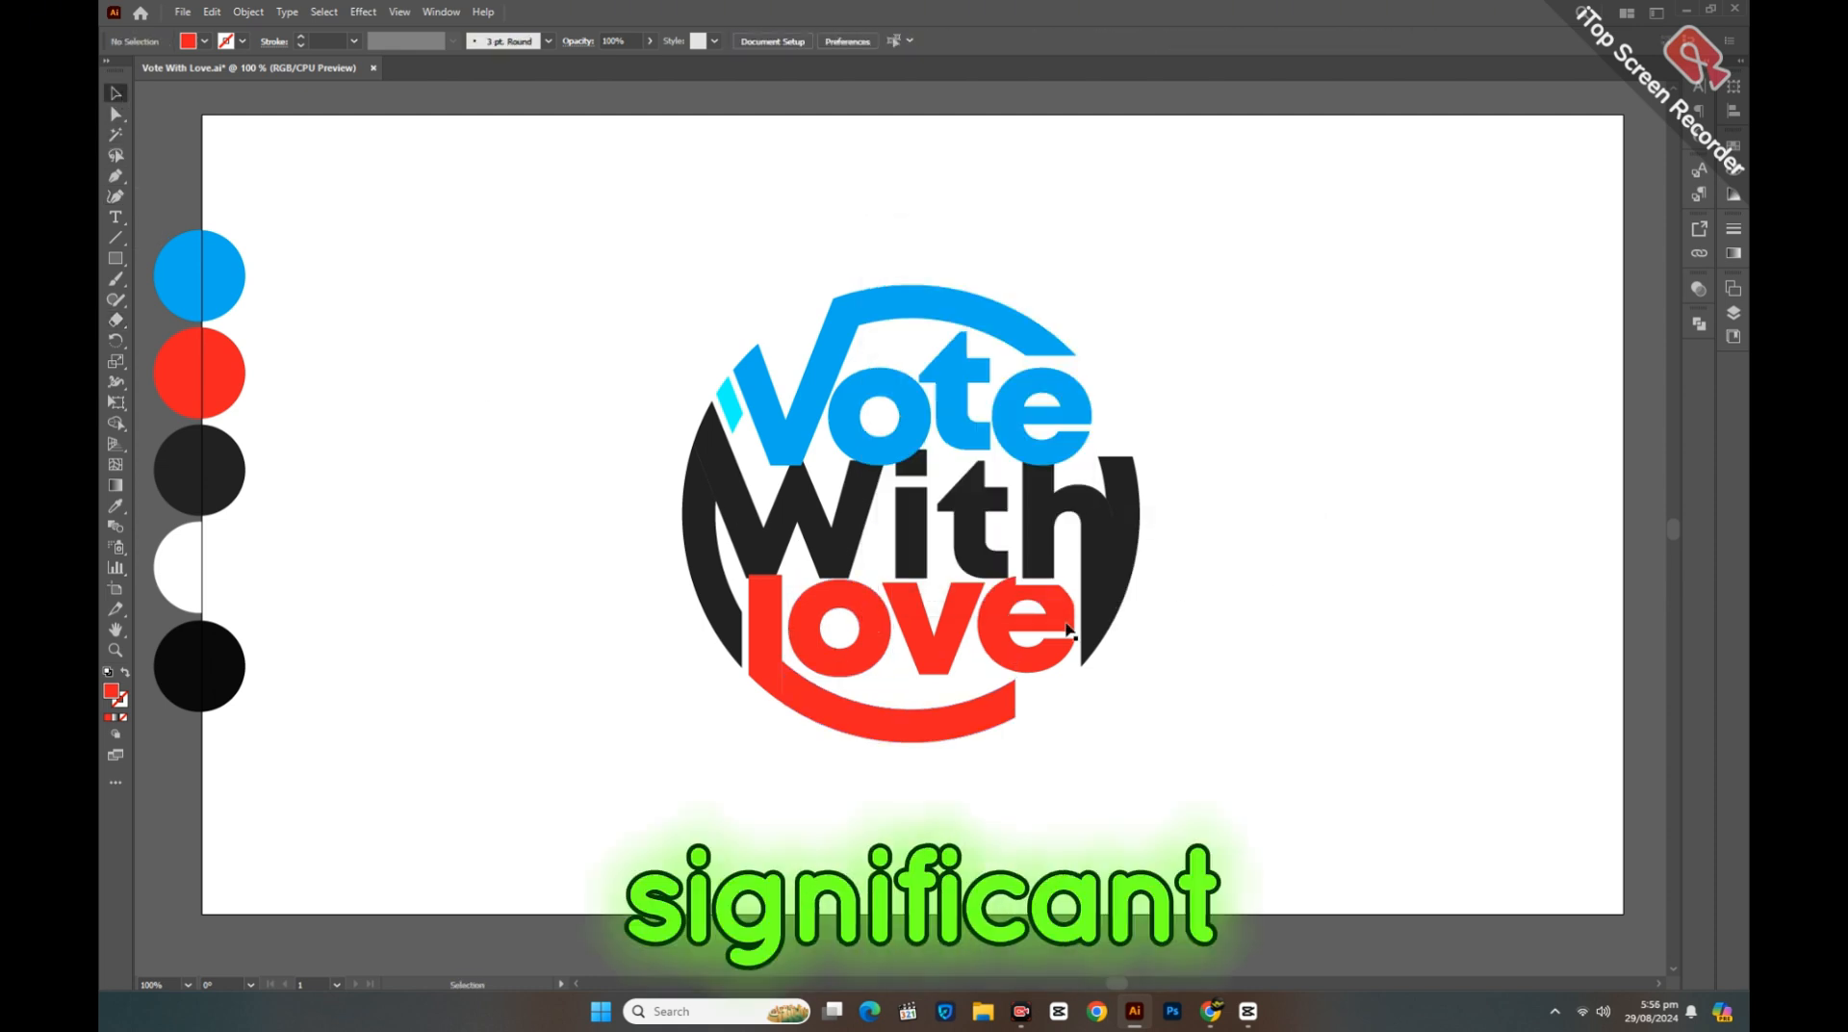
pyautogui.rightClick(1015, 616)
pyautogui.moveTo(1073, 508)
pyautogui.click(1307, 562)
pyautogui.click(1307, 562)
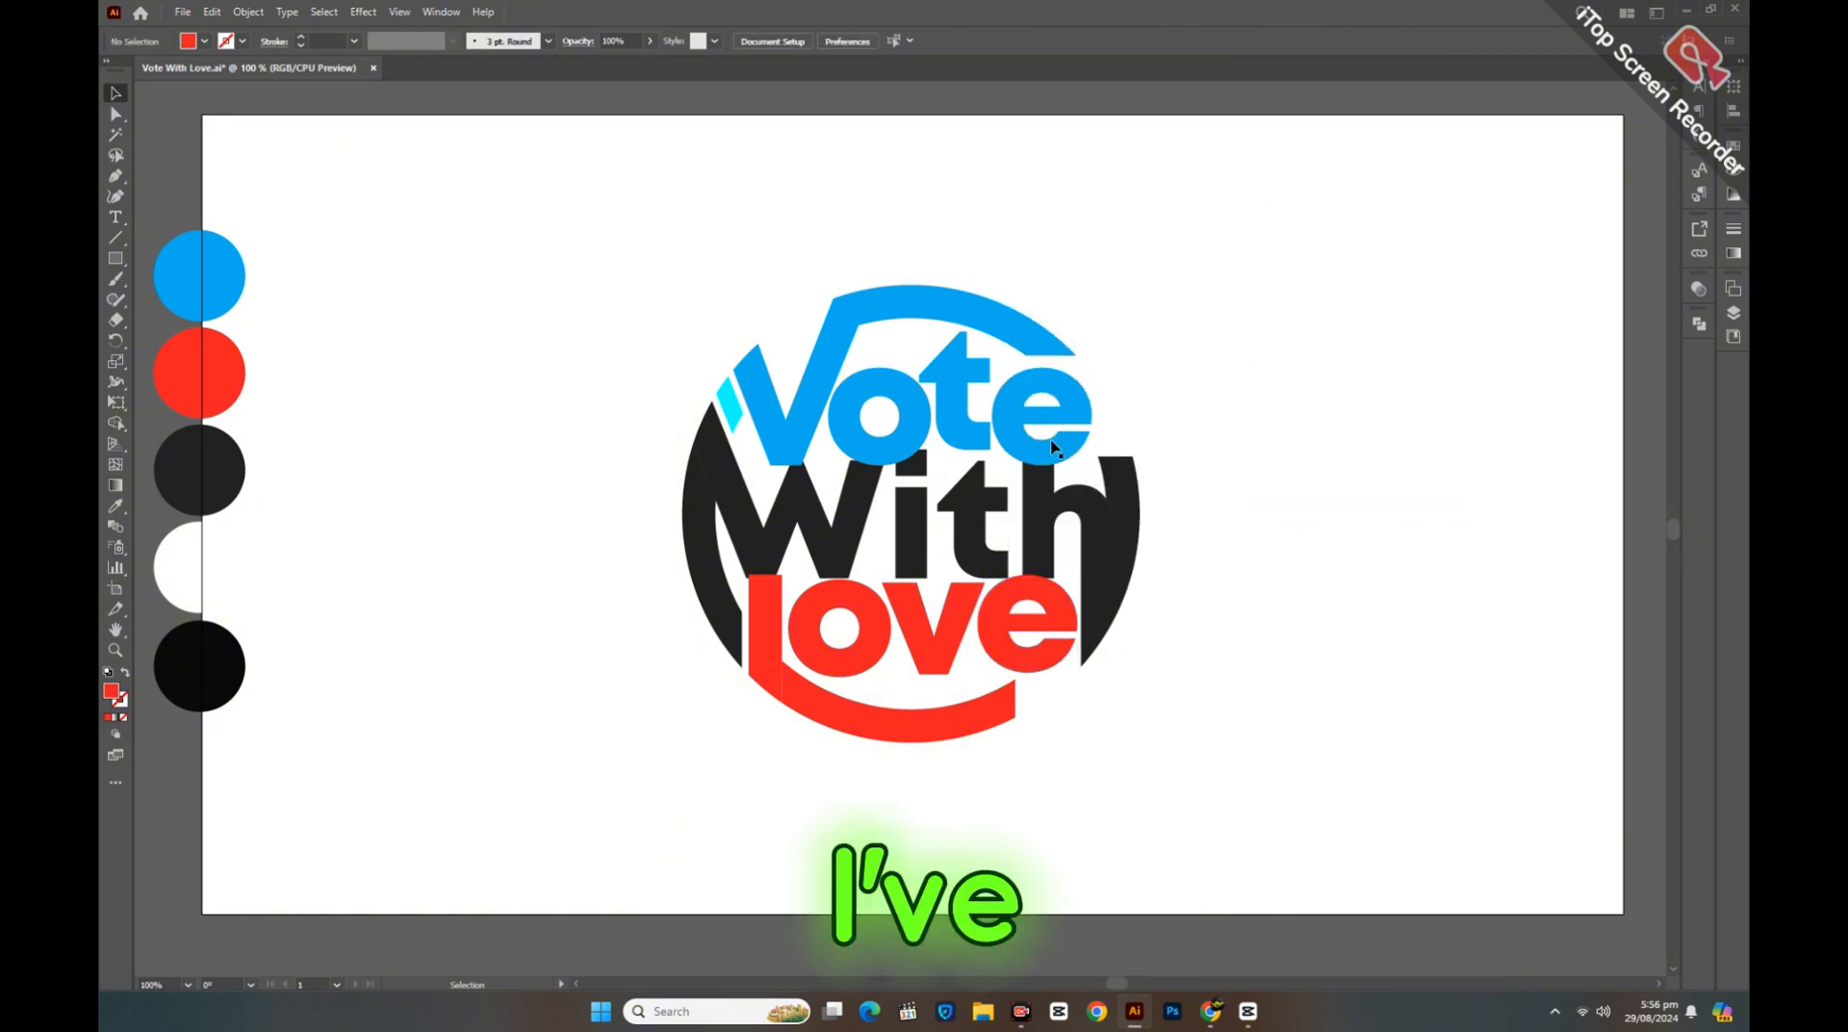
pyautogui.click(728, 407)
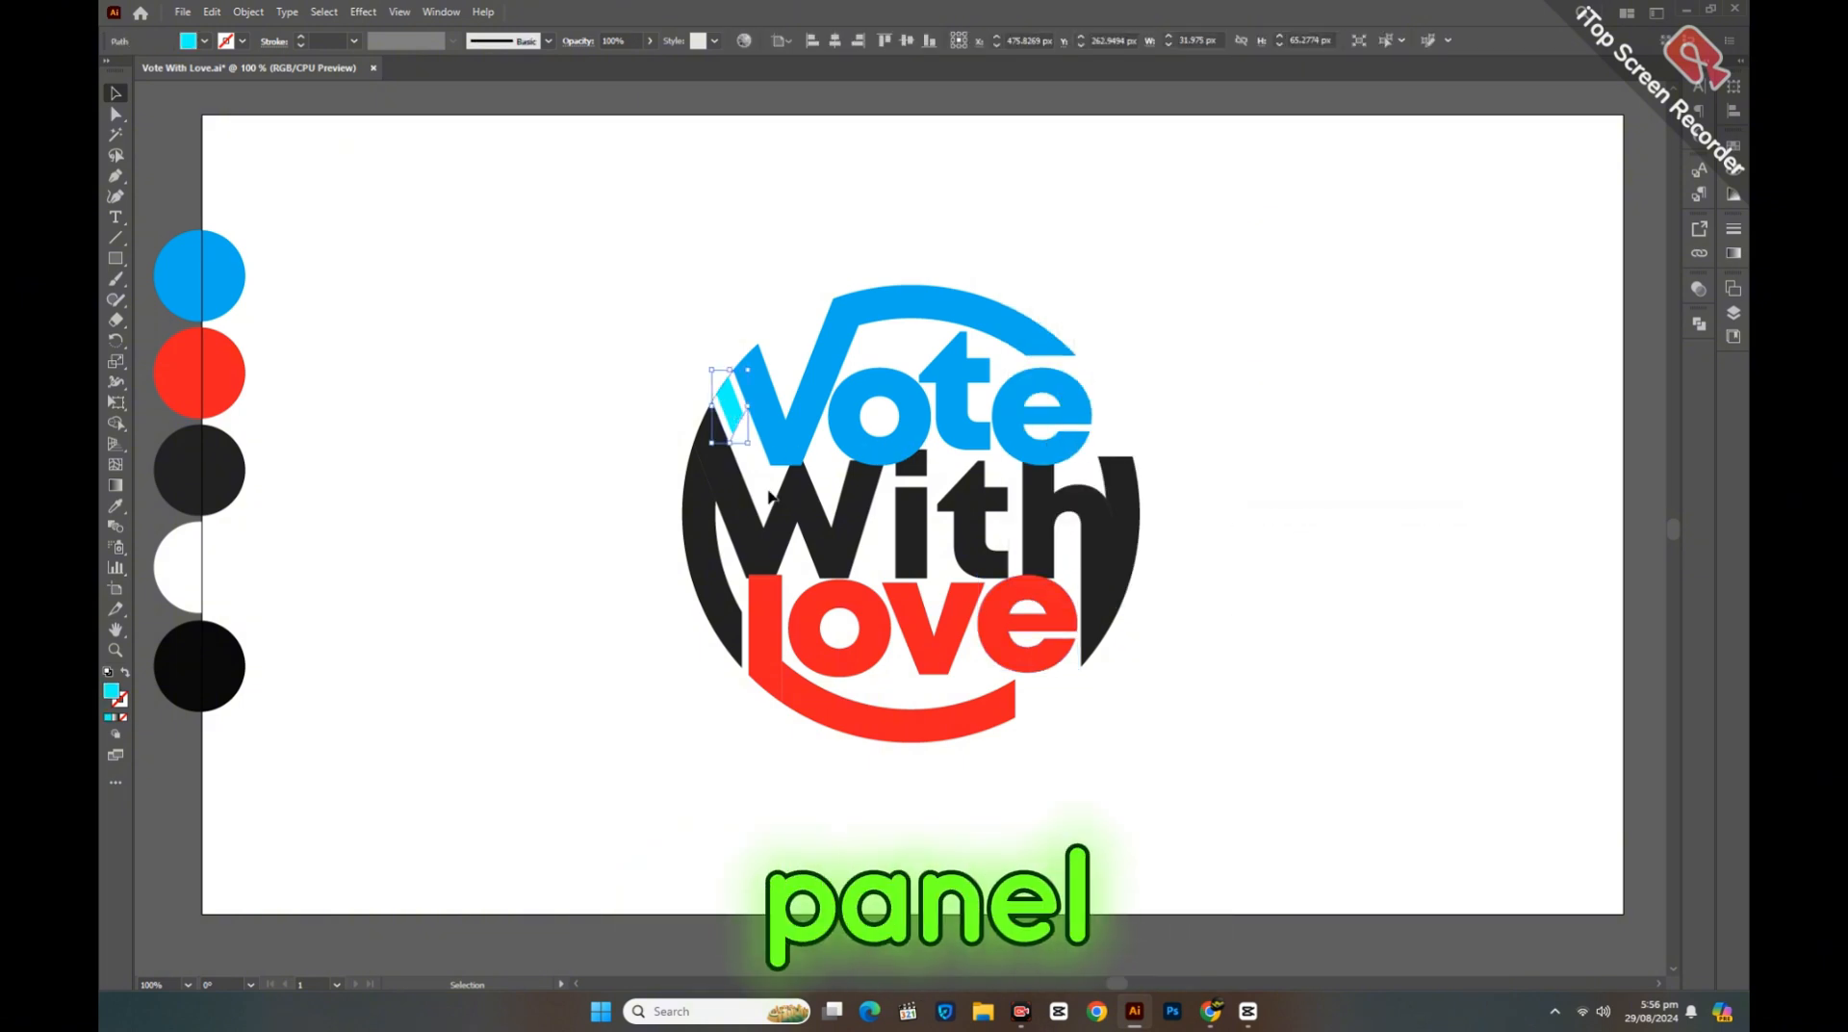
pyautogui.click(545, 412)
# Step: Unite each extended letter with its ring segment: "L" with the bottom, "h" with the right, "V" with the top and "W" with the left
pyautogui.click(771, 620)
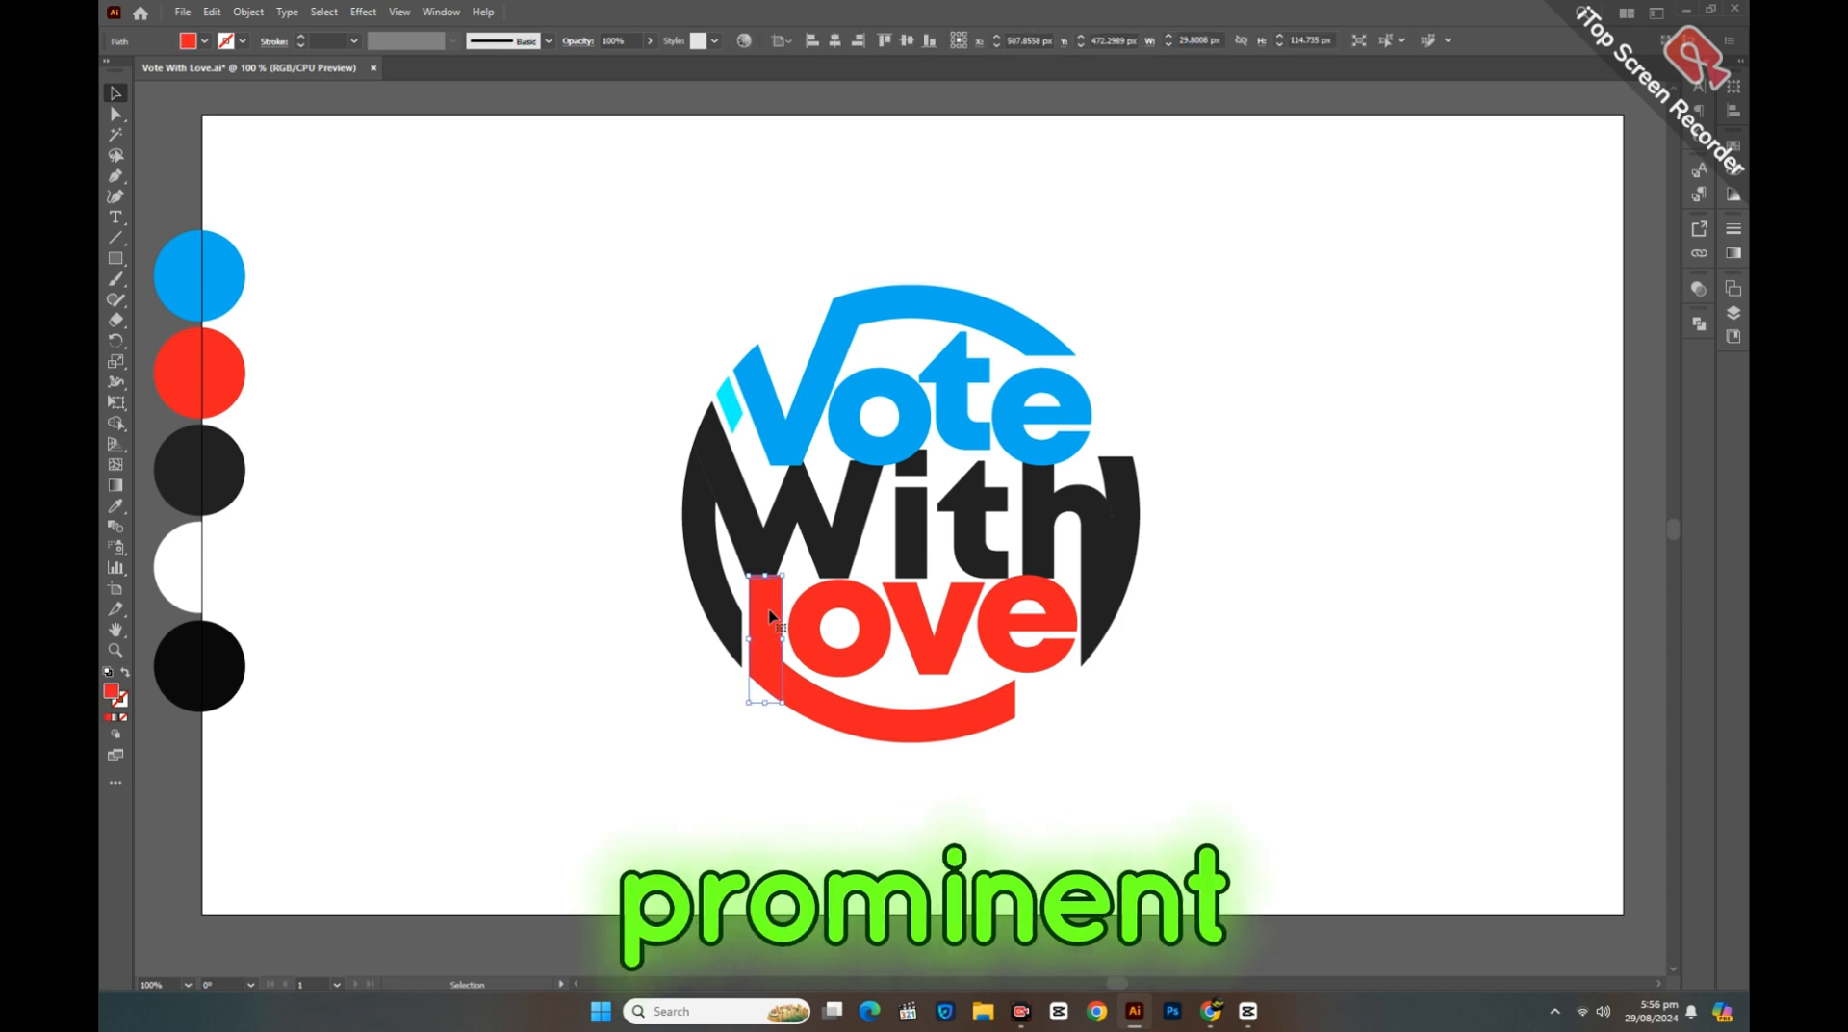
pyautogui.keyDown('shift'); pyautogui.click(869, 728); pyautogui.keyUp('shift')
pyautogui.click(1699, 323)
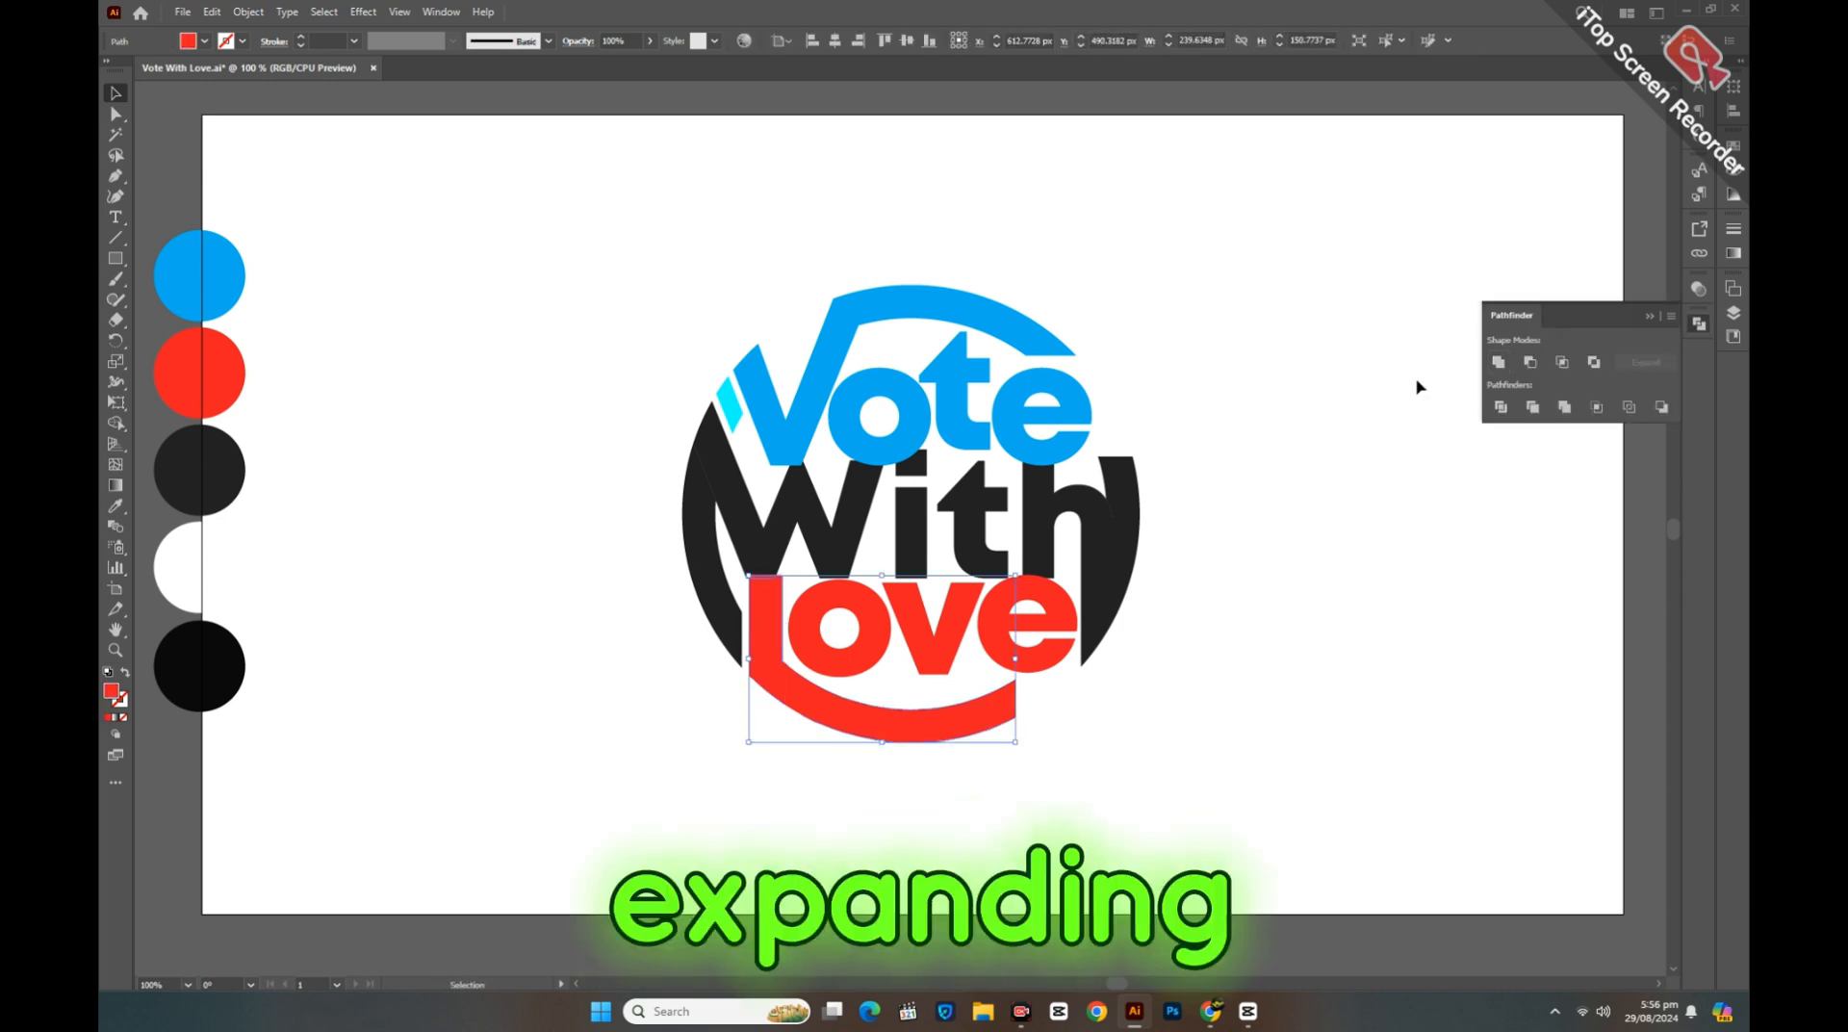
pyautogui.click(1086, 508)
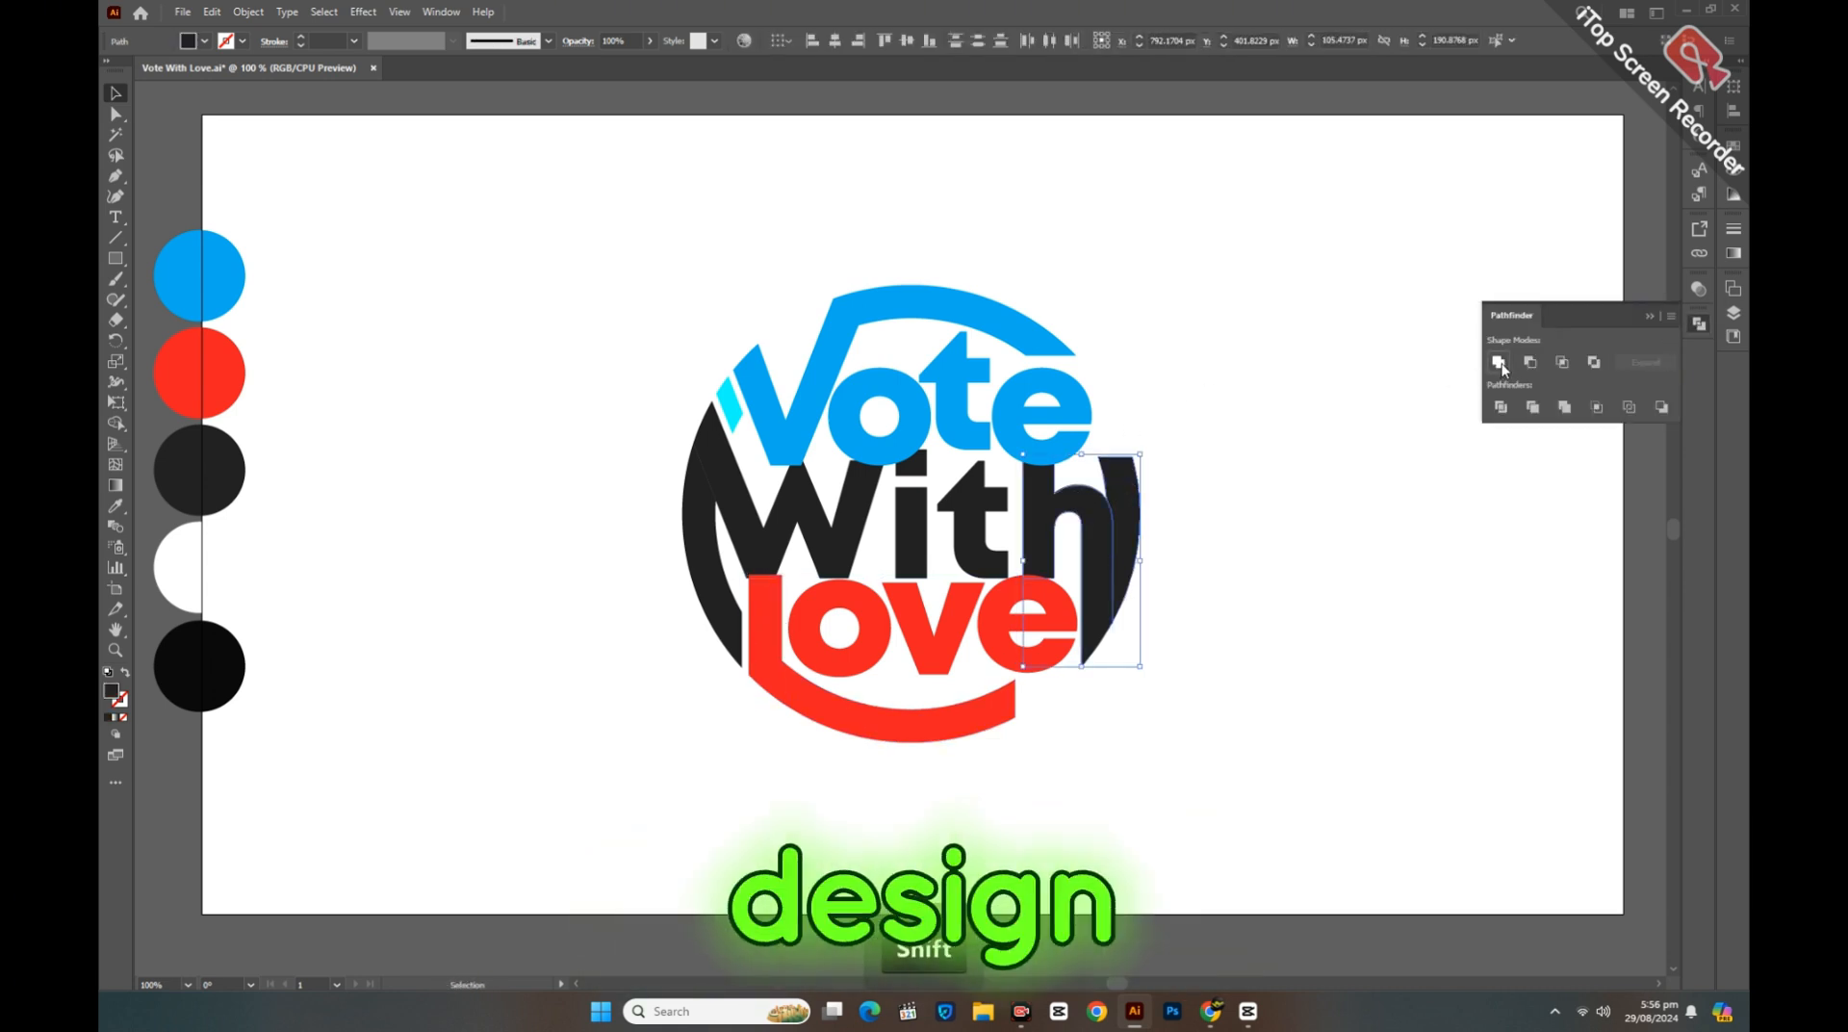
pyautogui.click(801, 416)
pyautogui.keyDown('shift'); pyautogui.click(983, 326); pyautogui.keyUp('shift')
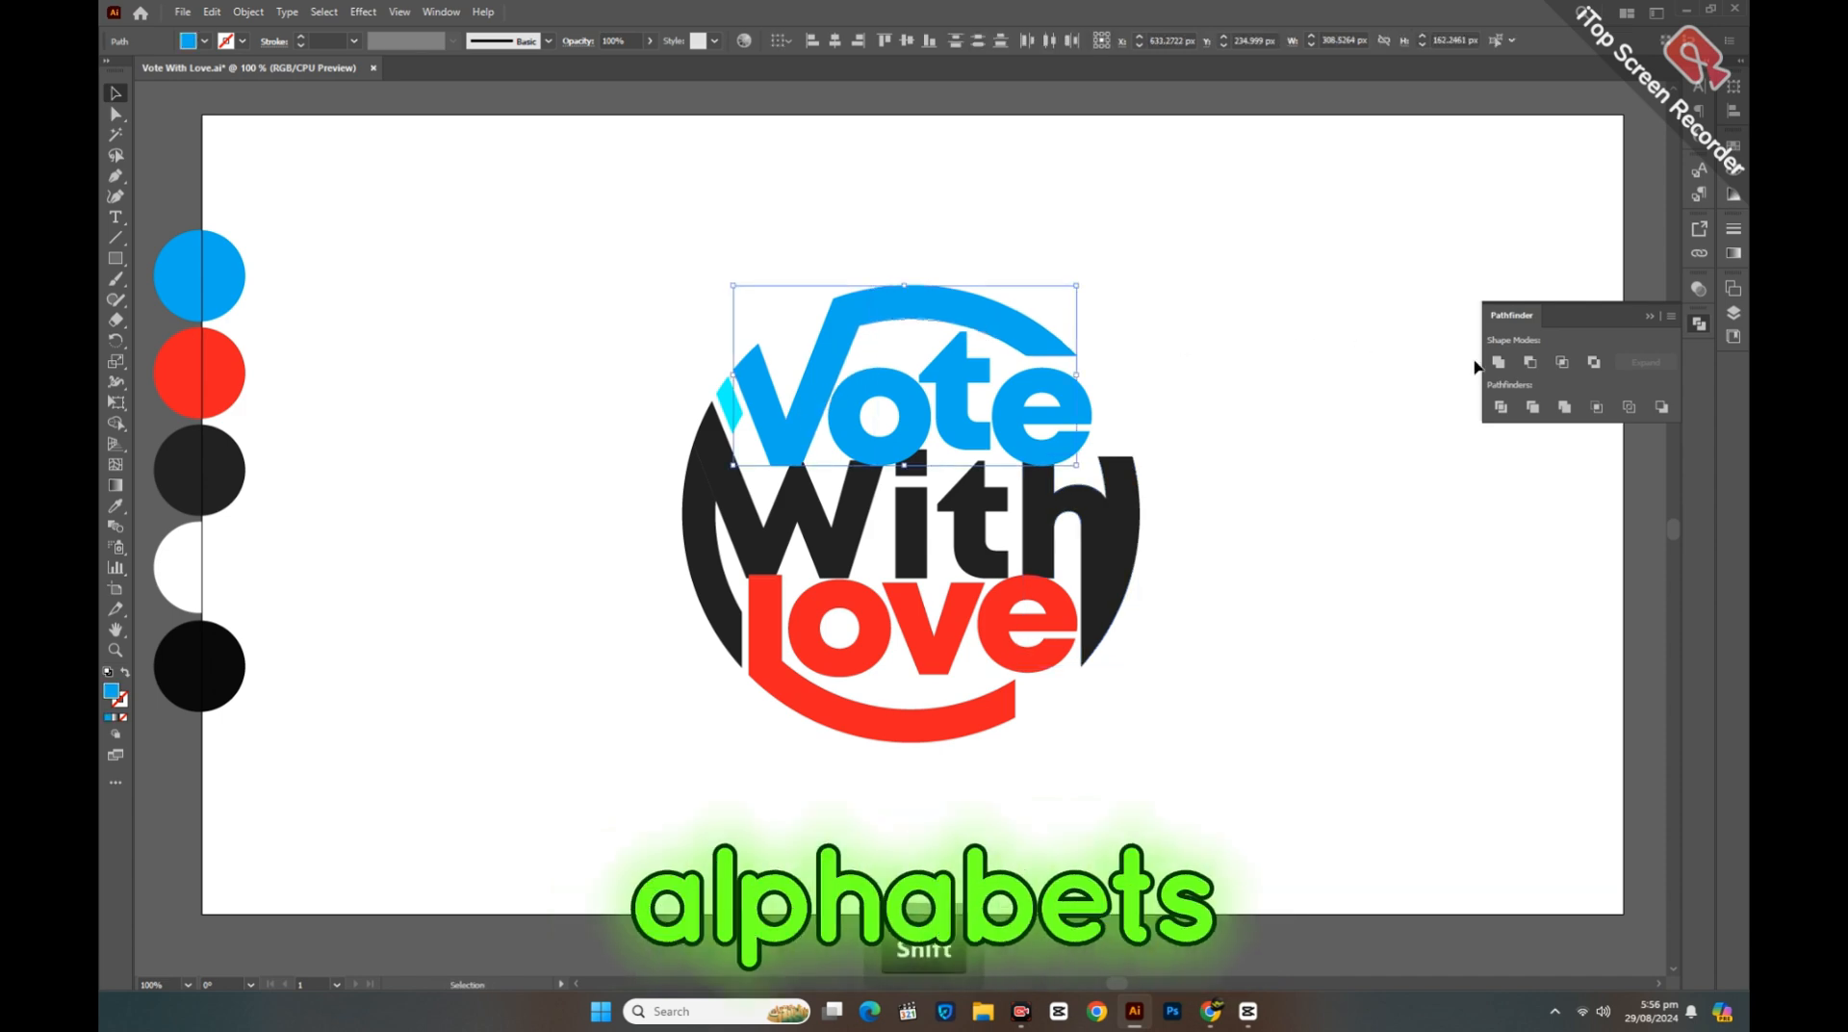
pyautogui.click(763, 545)
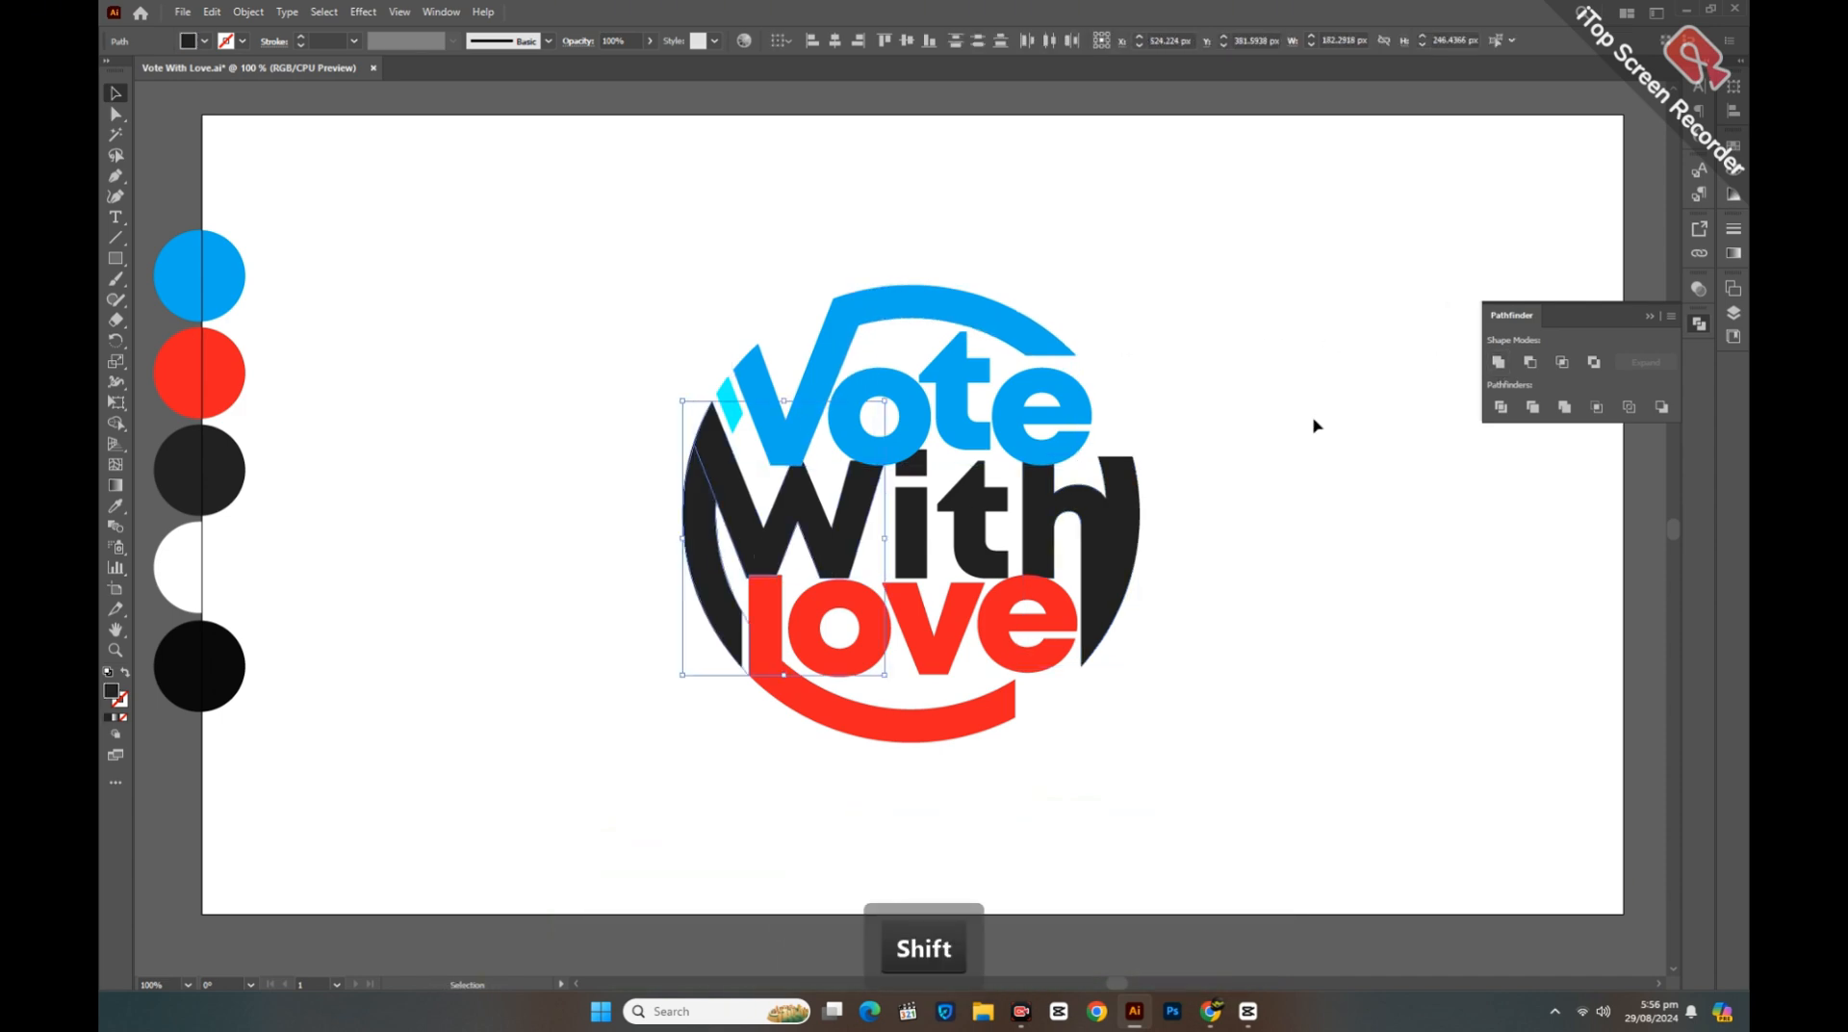
pyautogui.click(1417, 391)
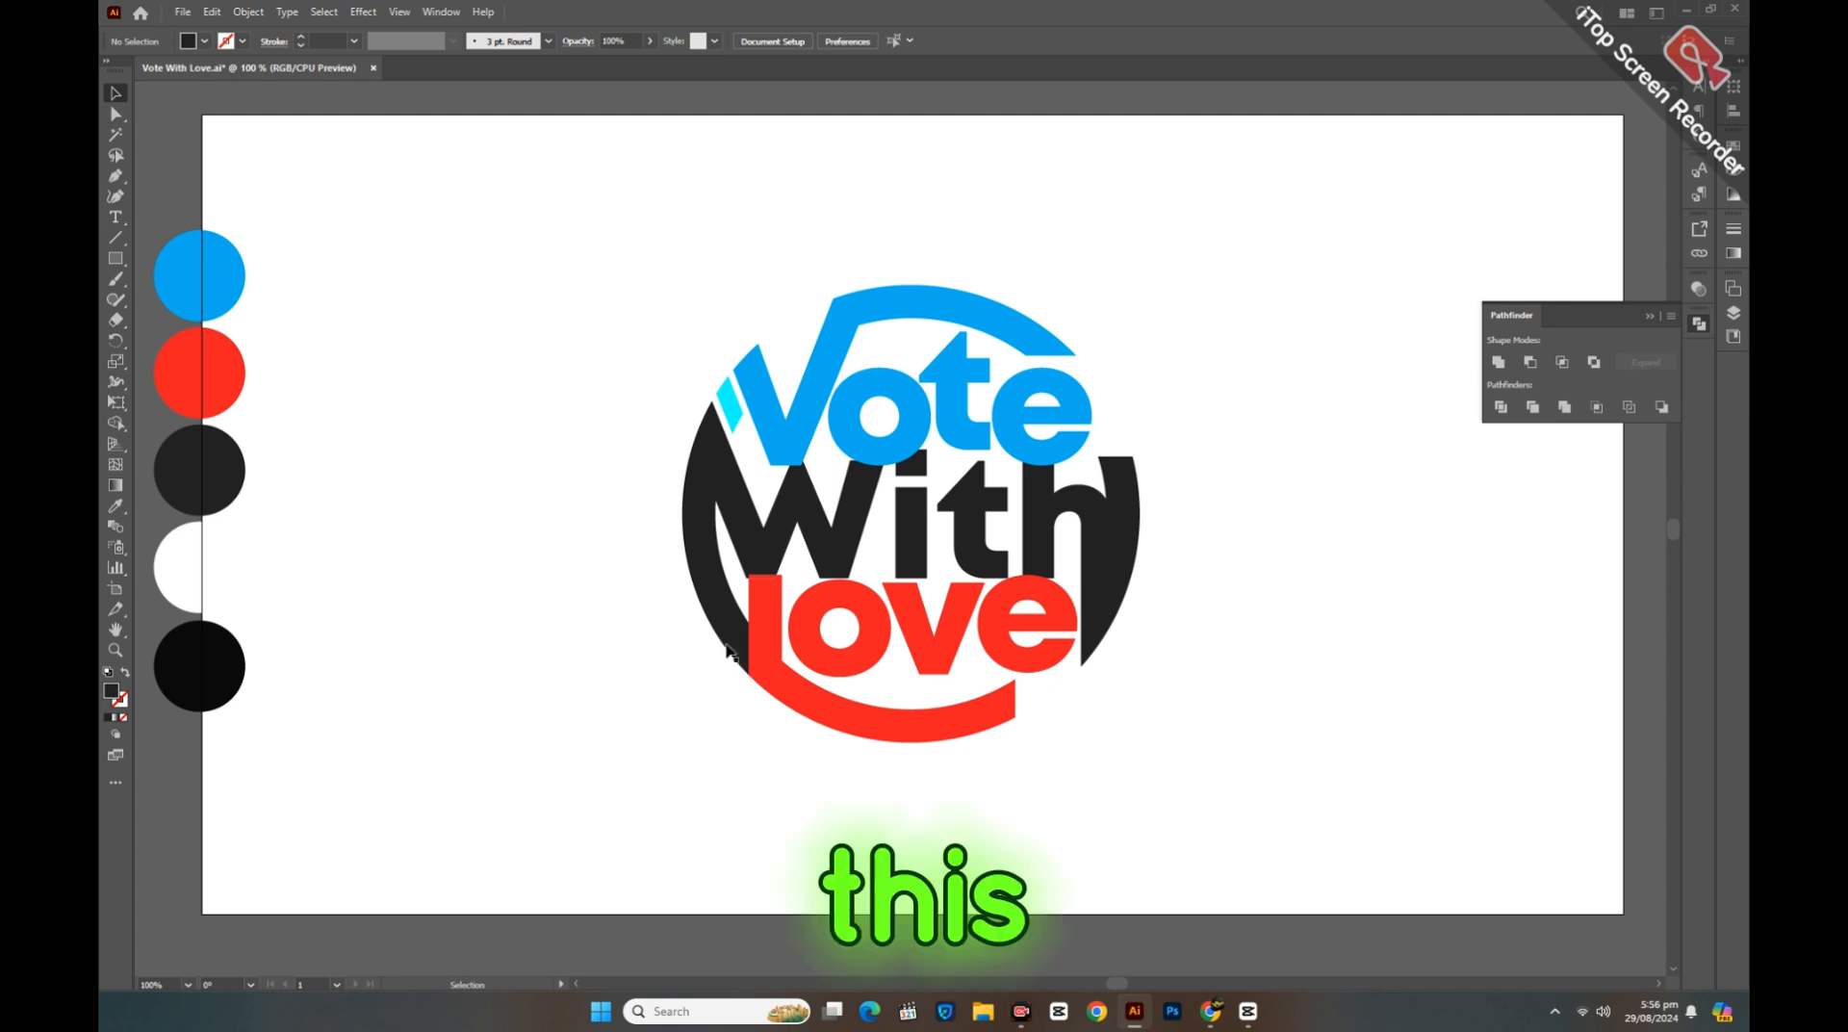
pyautogui.click(734, 699)
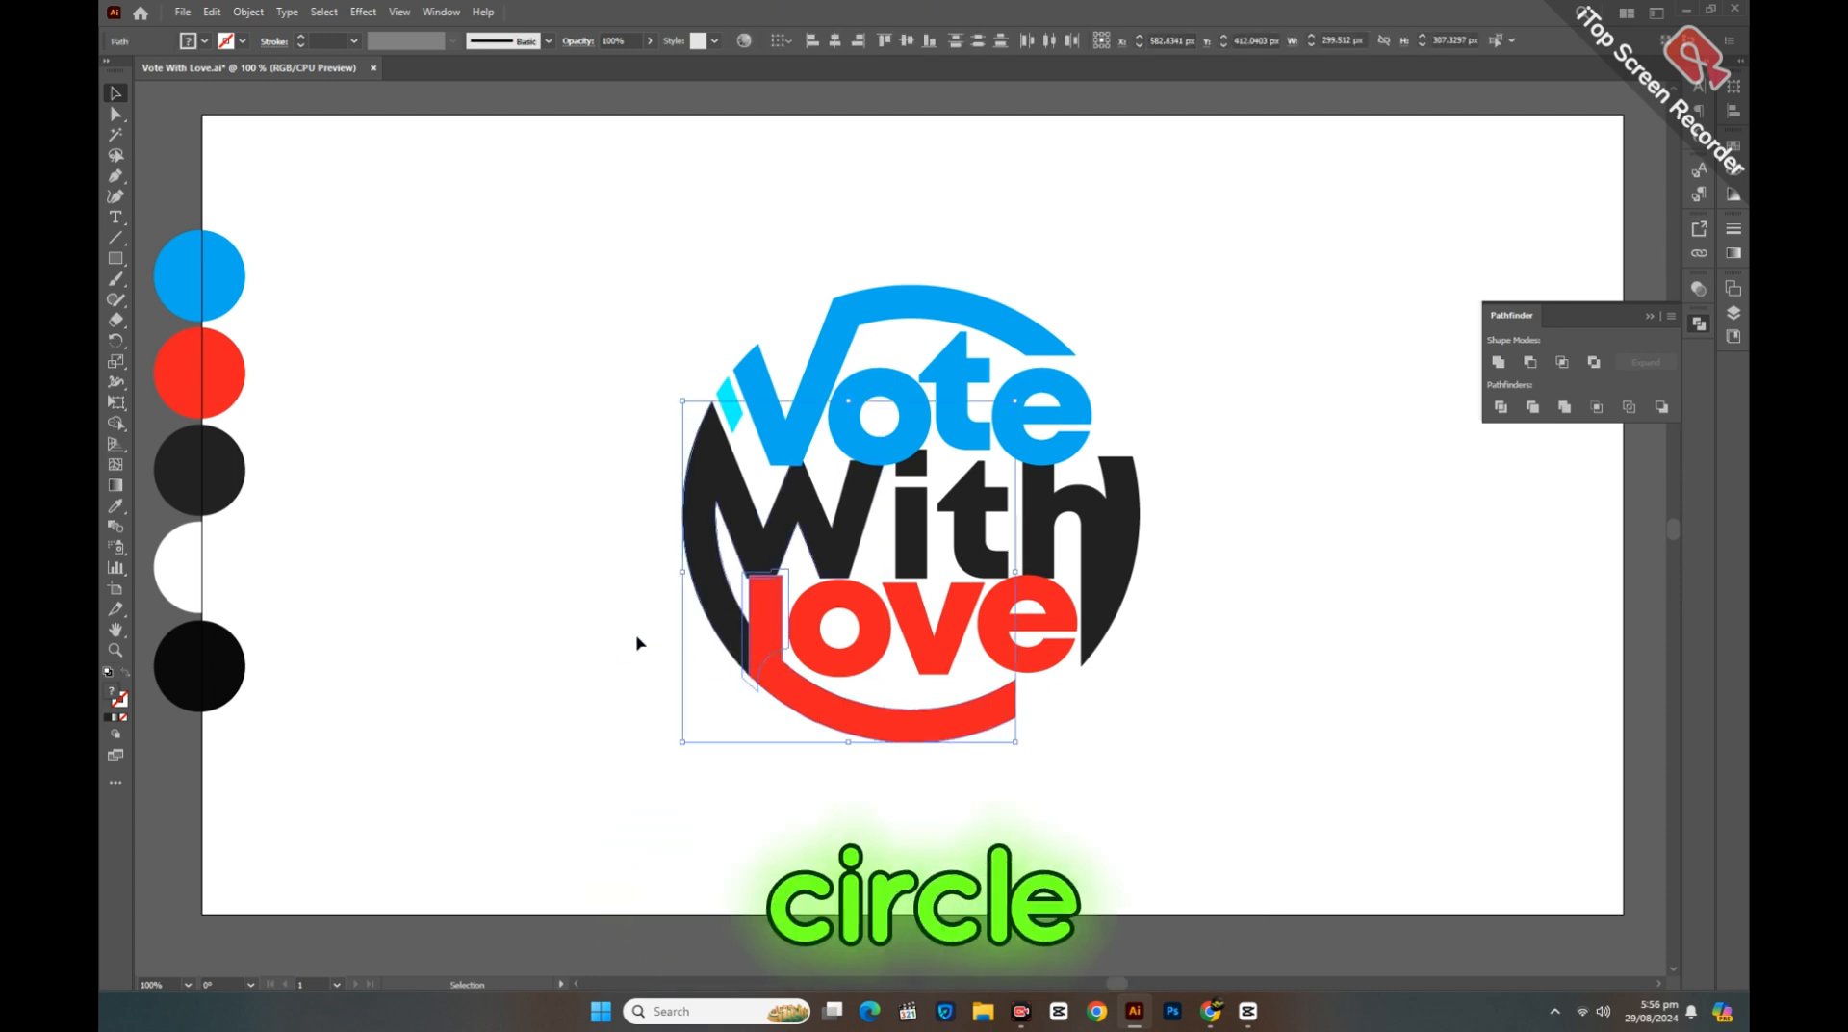
pyautogui.click(657, 678)
pyautogui.click(766, 615)
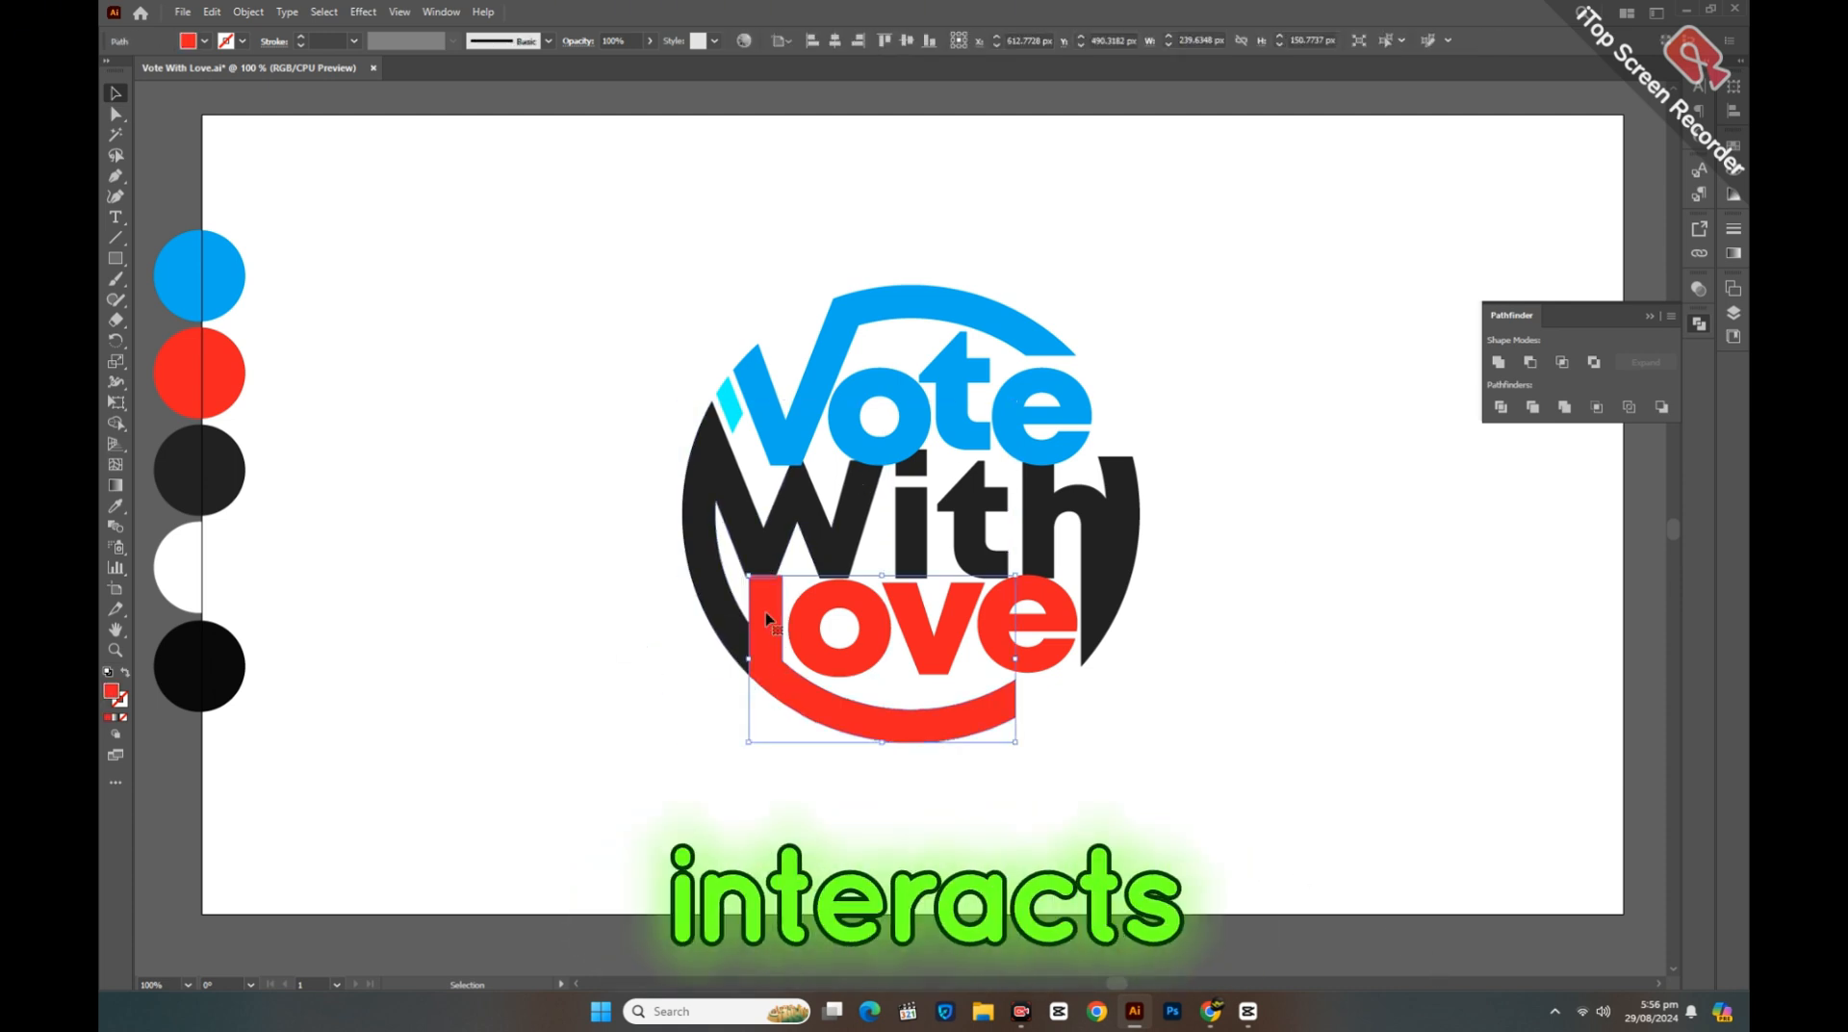
pyautogui.keyDown('shift'); pyautogui.click(866, 610); pyautogui.keyUp('shift')
pyautogui.keyDown('shift'); pyautogui.click(952, 626); pyautogui.keyUp('shift')
pyautogui.click(969, 673)
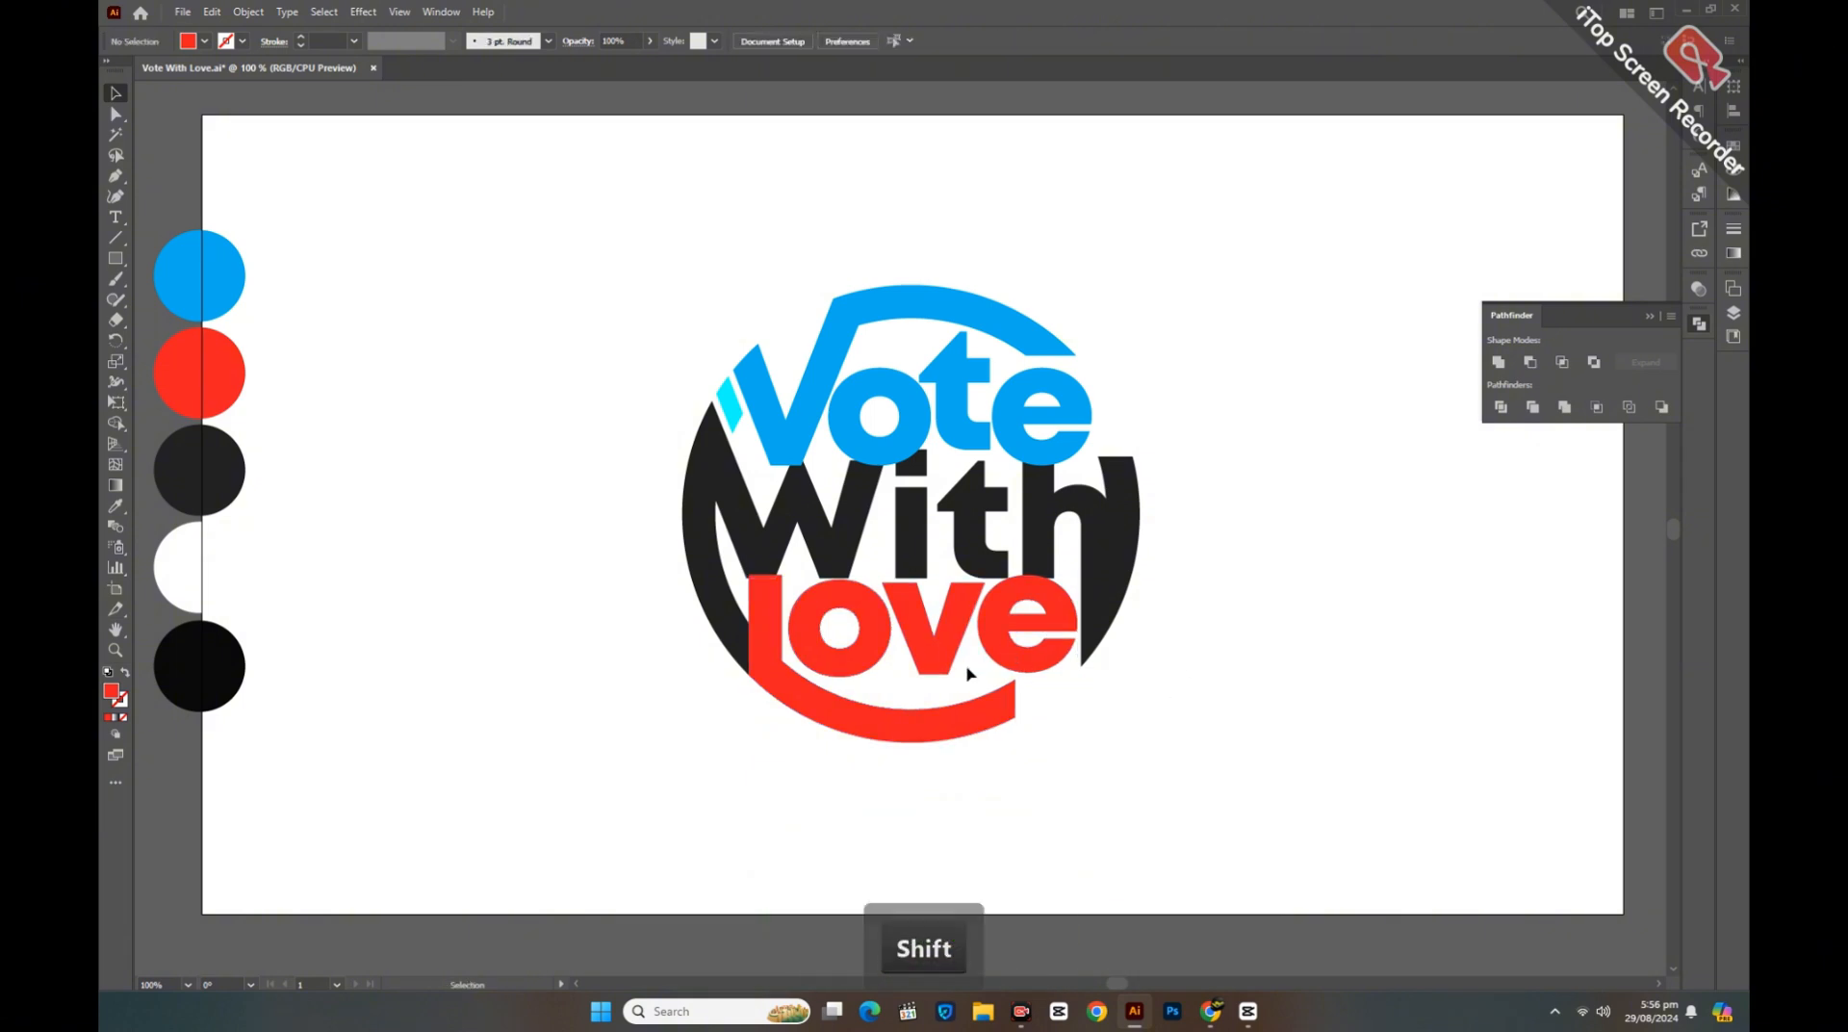
# Step: Group the blue letters of "Vote" together with the attached top ring segment
pyautogui.click(809, 419)
pyautogui.click(915, 424)
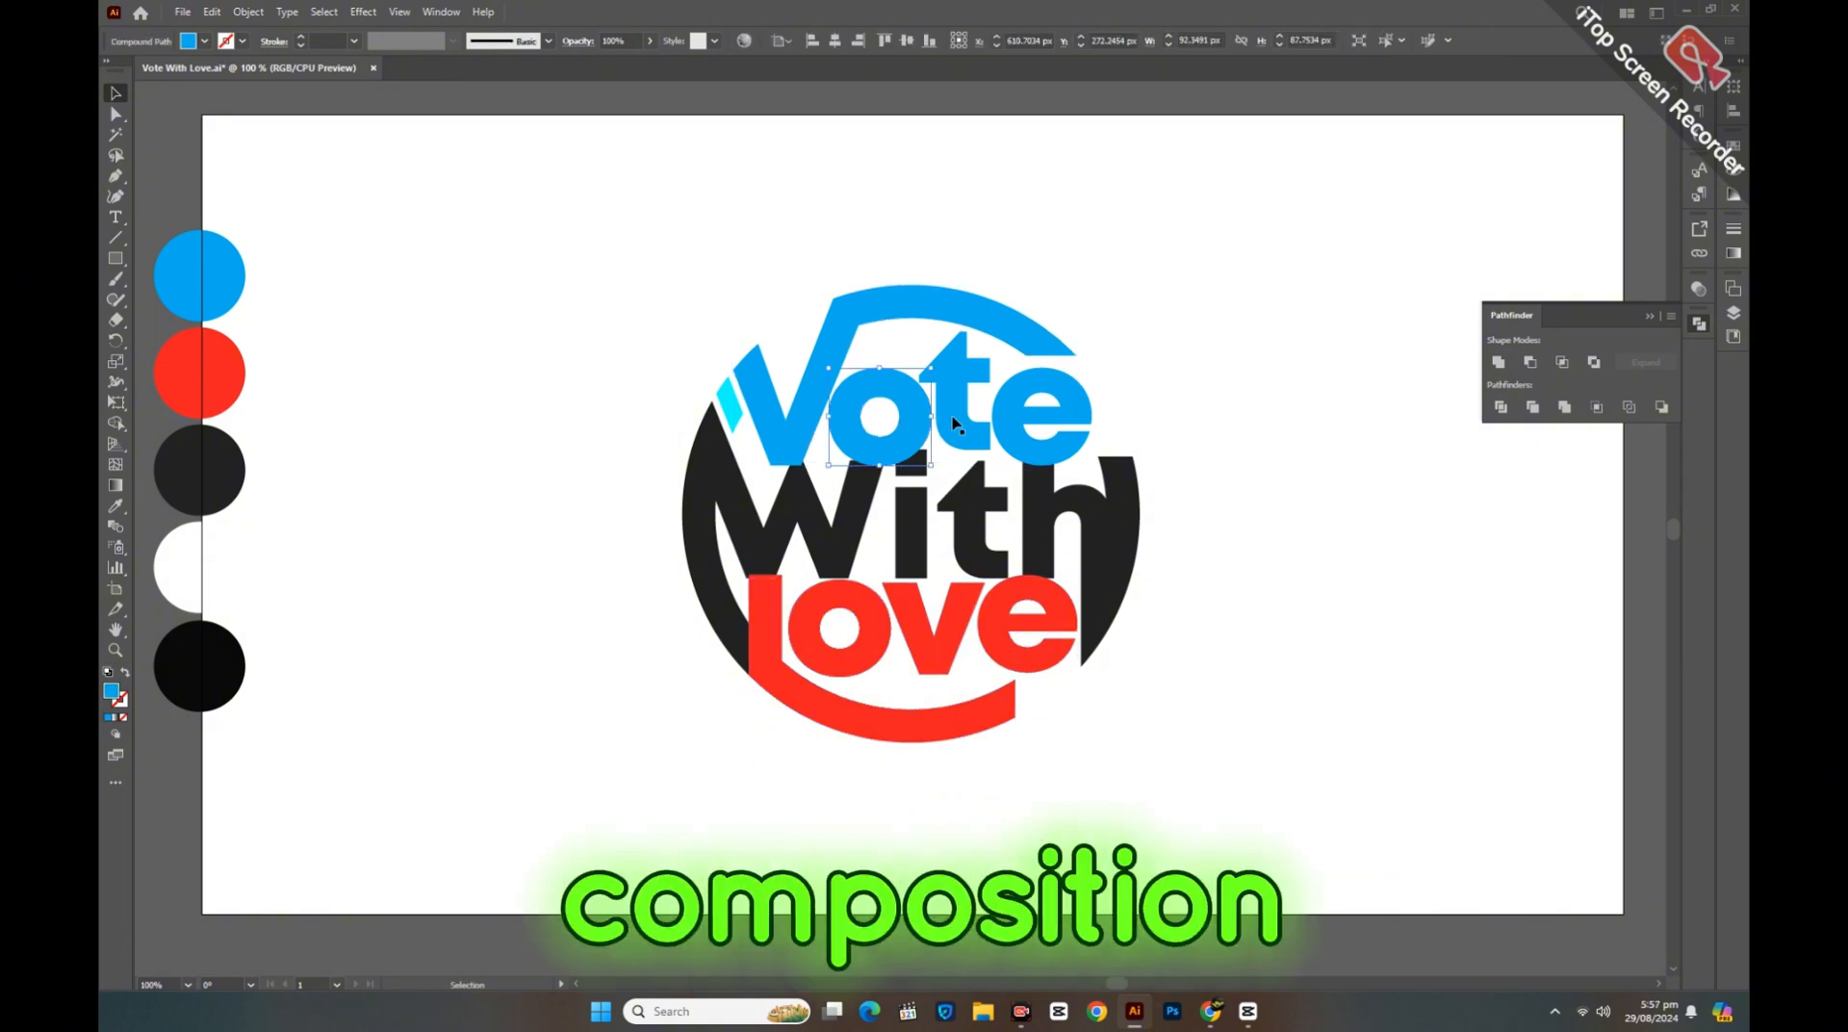
pyautogui.click(952, 423)
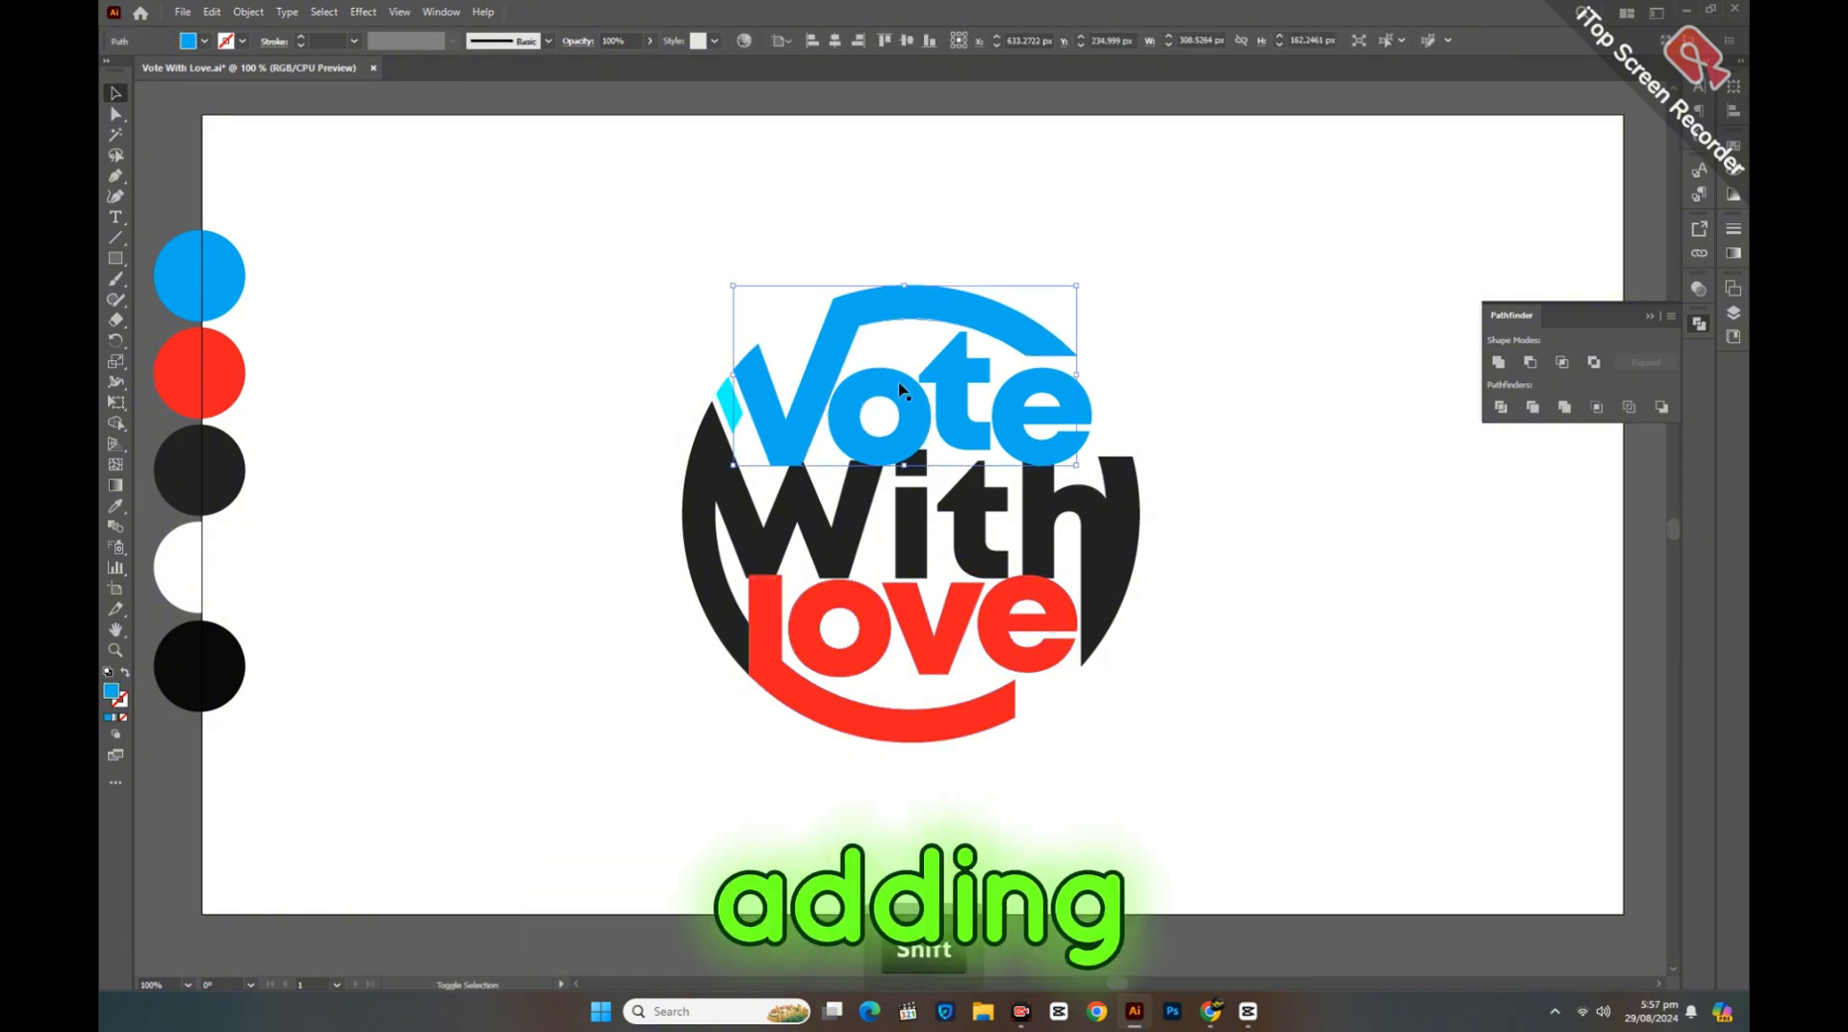
# Step: Nudge the "v" of "Love" slightly down and group the four red letters of the word
pyautogui.click(833, 720)
pyautogui.click(941, 662)
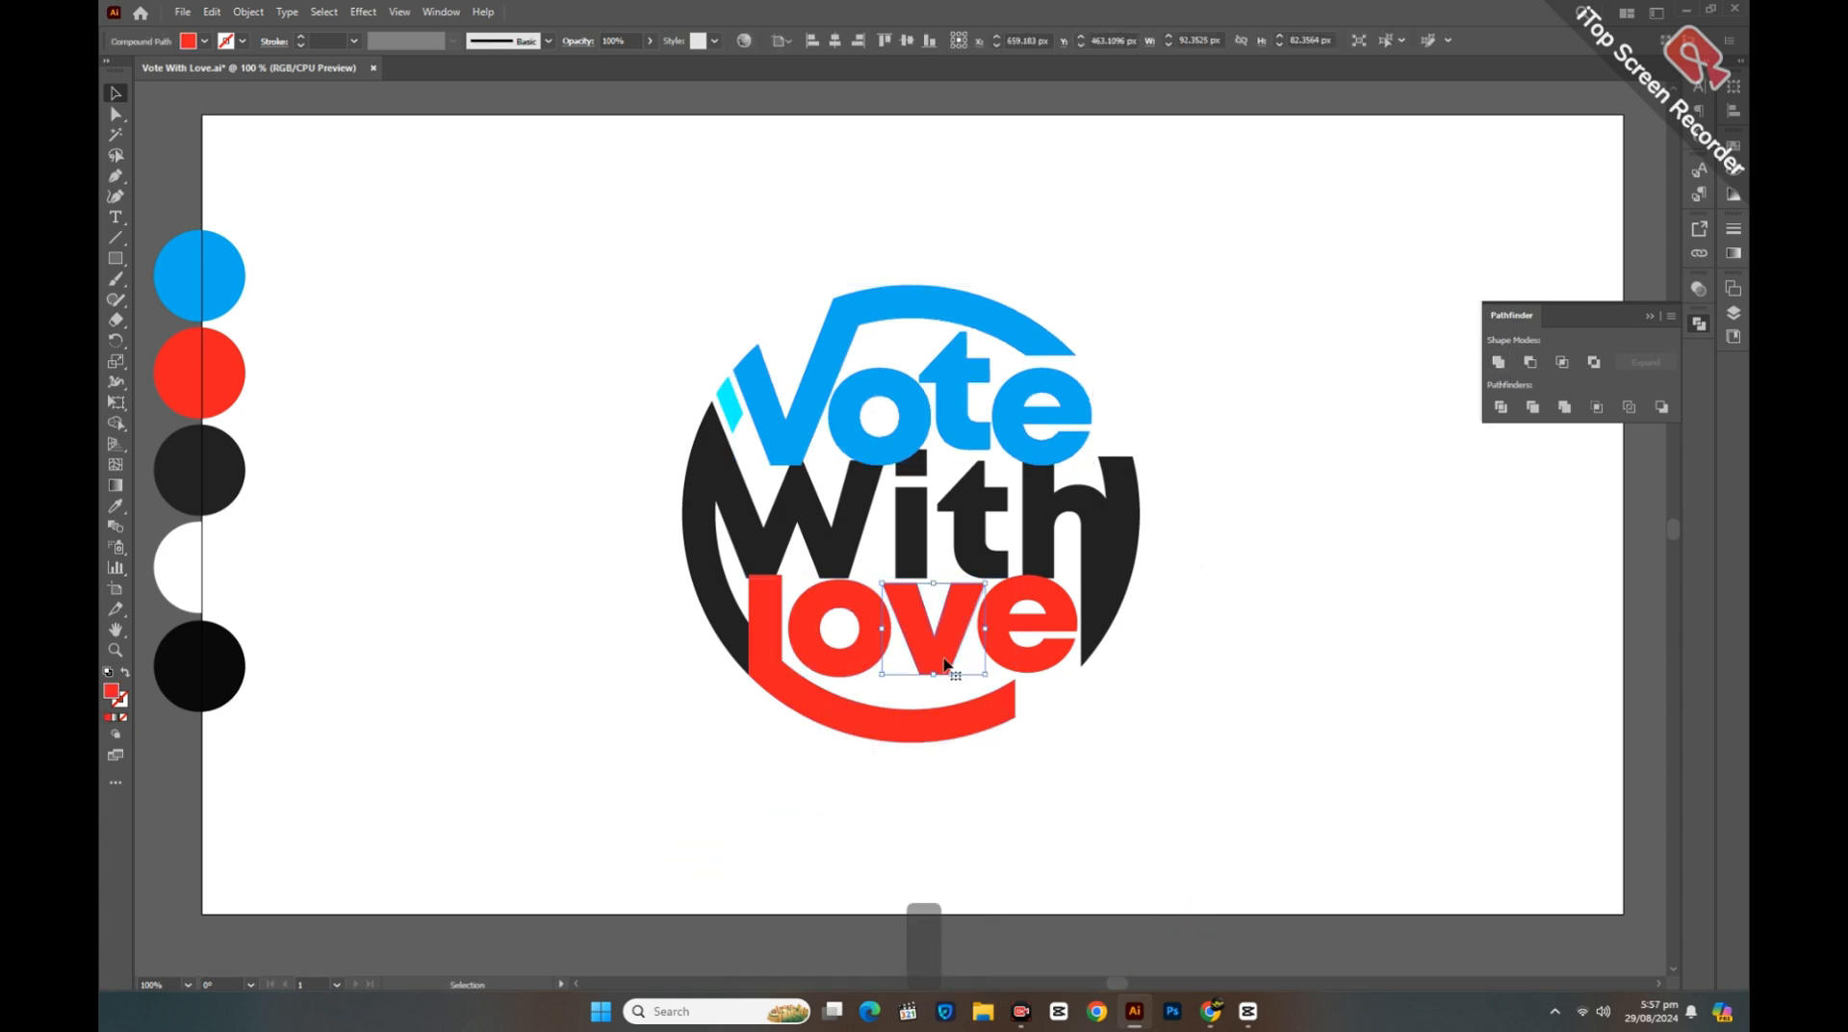
pyautogui.click(1029, 666)
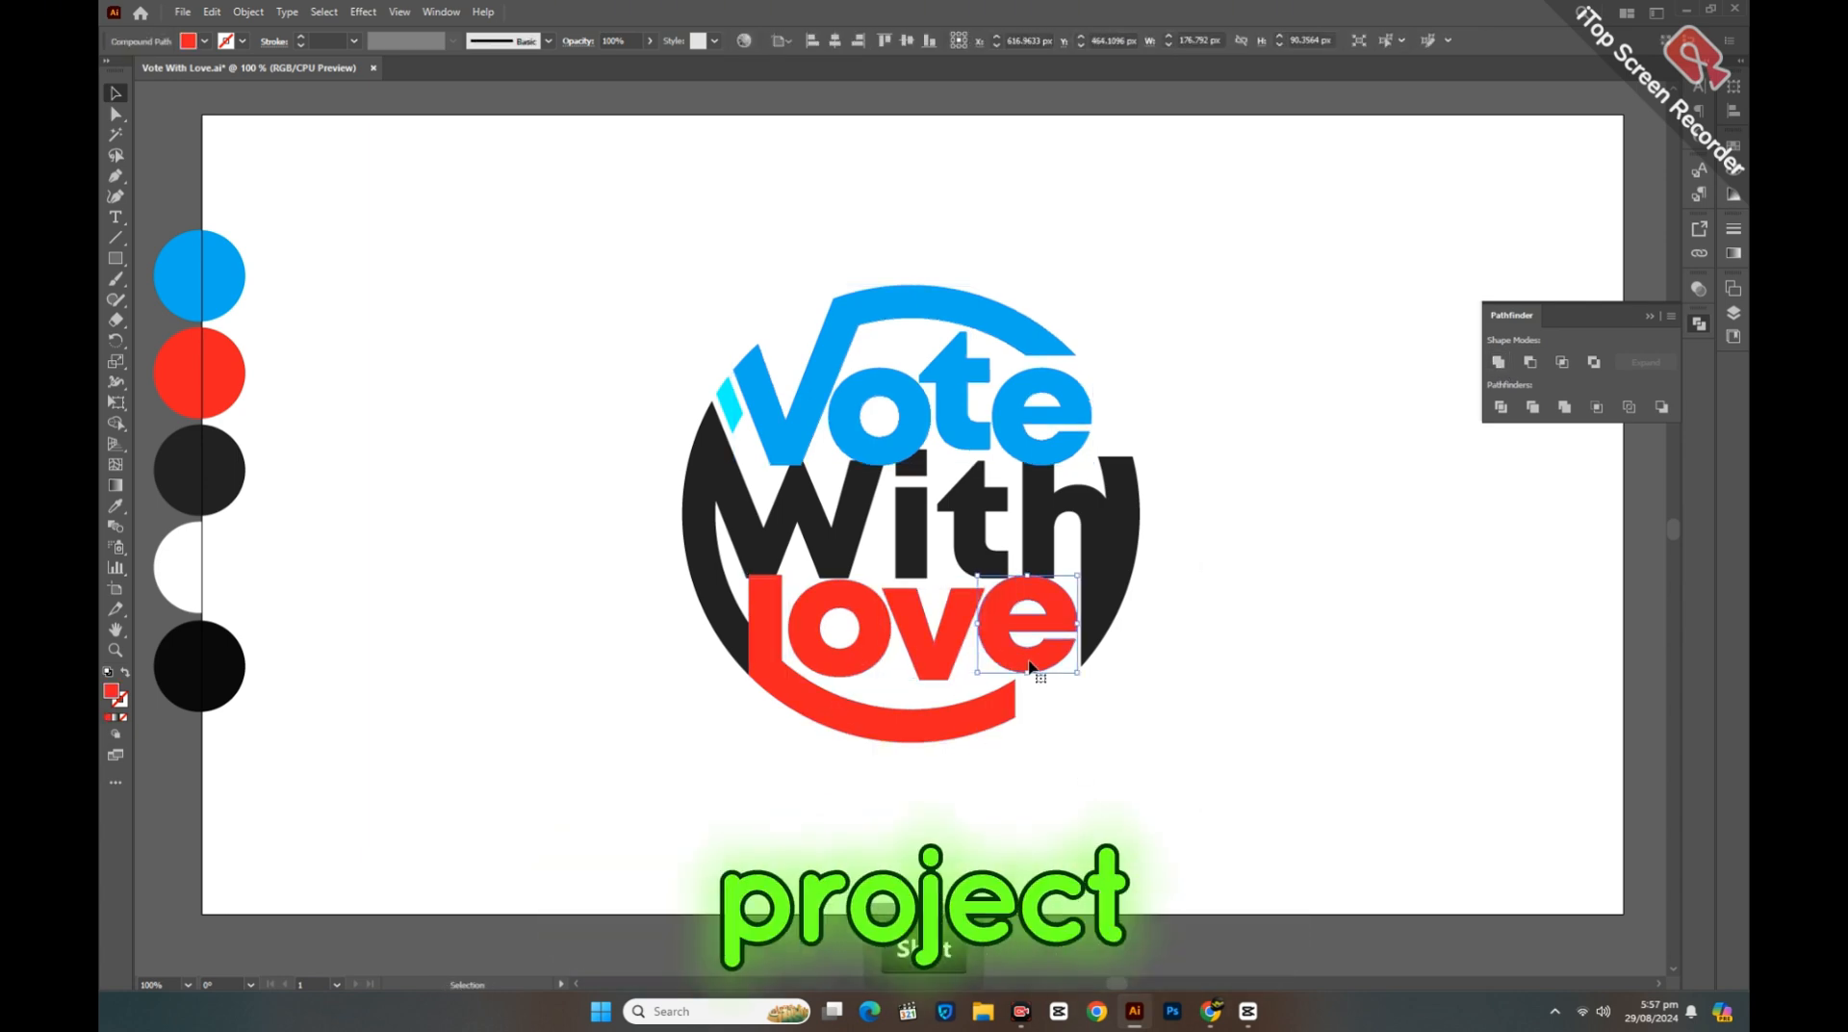
pyautogui.keyDown('shift'); pyautogui.click(947, 654); pyautogui.keyUp('shift')
pyautogui.keyDown('shift'); pyautogui.click(857, 598); pyautogui.keyUp('shift')
pyautogui.keyDown('shift'); pyautogui.click(771, 599); pyautogui.keyUp('shift')
pyautogui.hotkey('ctrl', 'g')
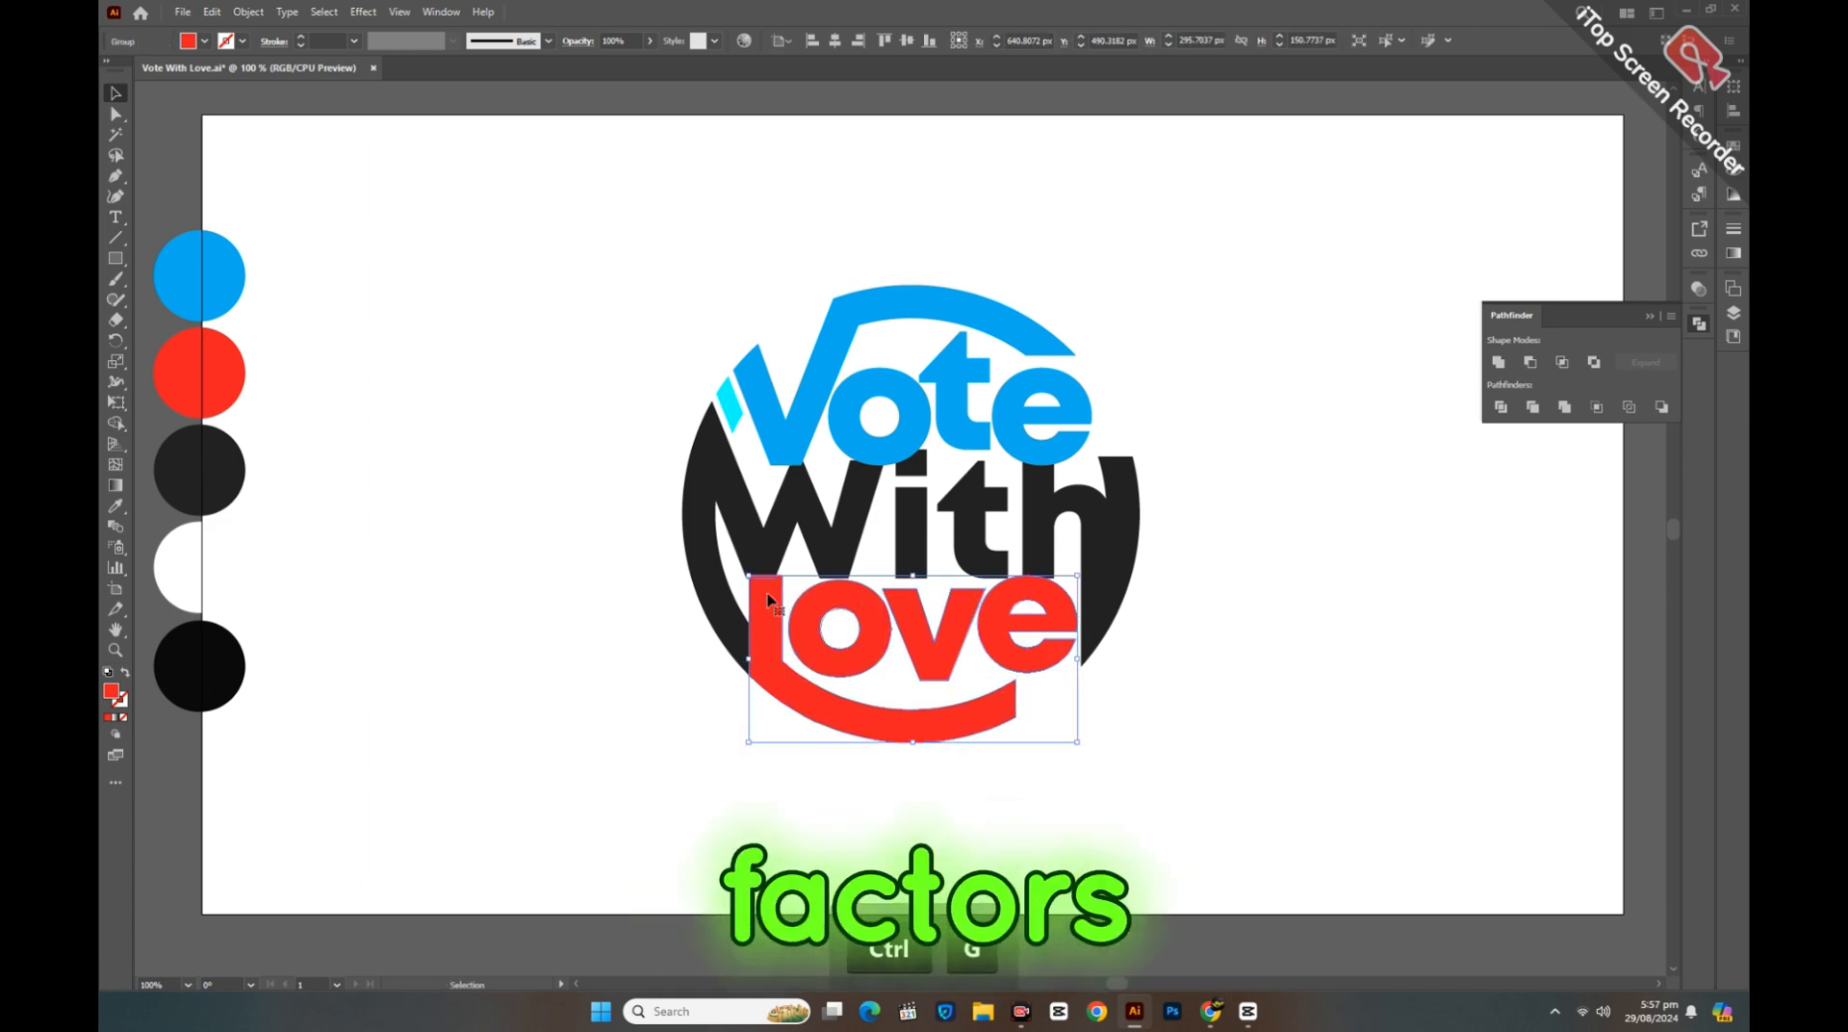
# Step: Paste a copy of the "Vote" and "Love" groups directly behind them and fill the copy white
pyautogui.keyDown('shift'); pyautogui.click(778, 442); pyautogui.keyUp('shift')
pyautogui.click(211, 13)
pyautogui.click(245, 97)
pyautogui.click(212, 14)
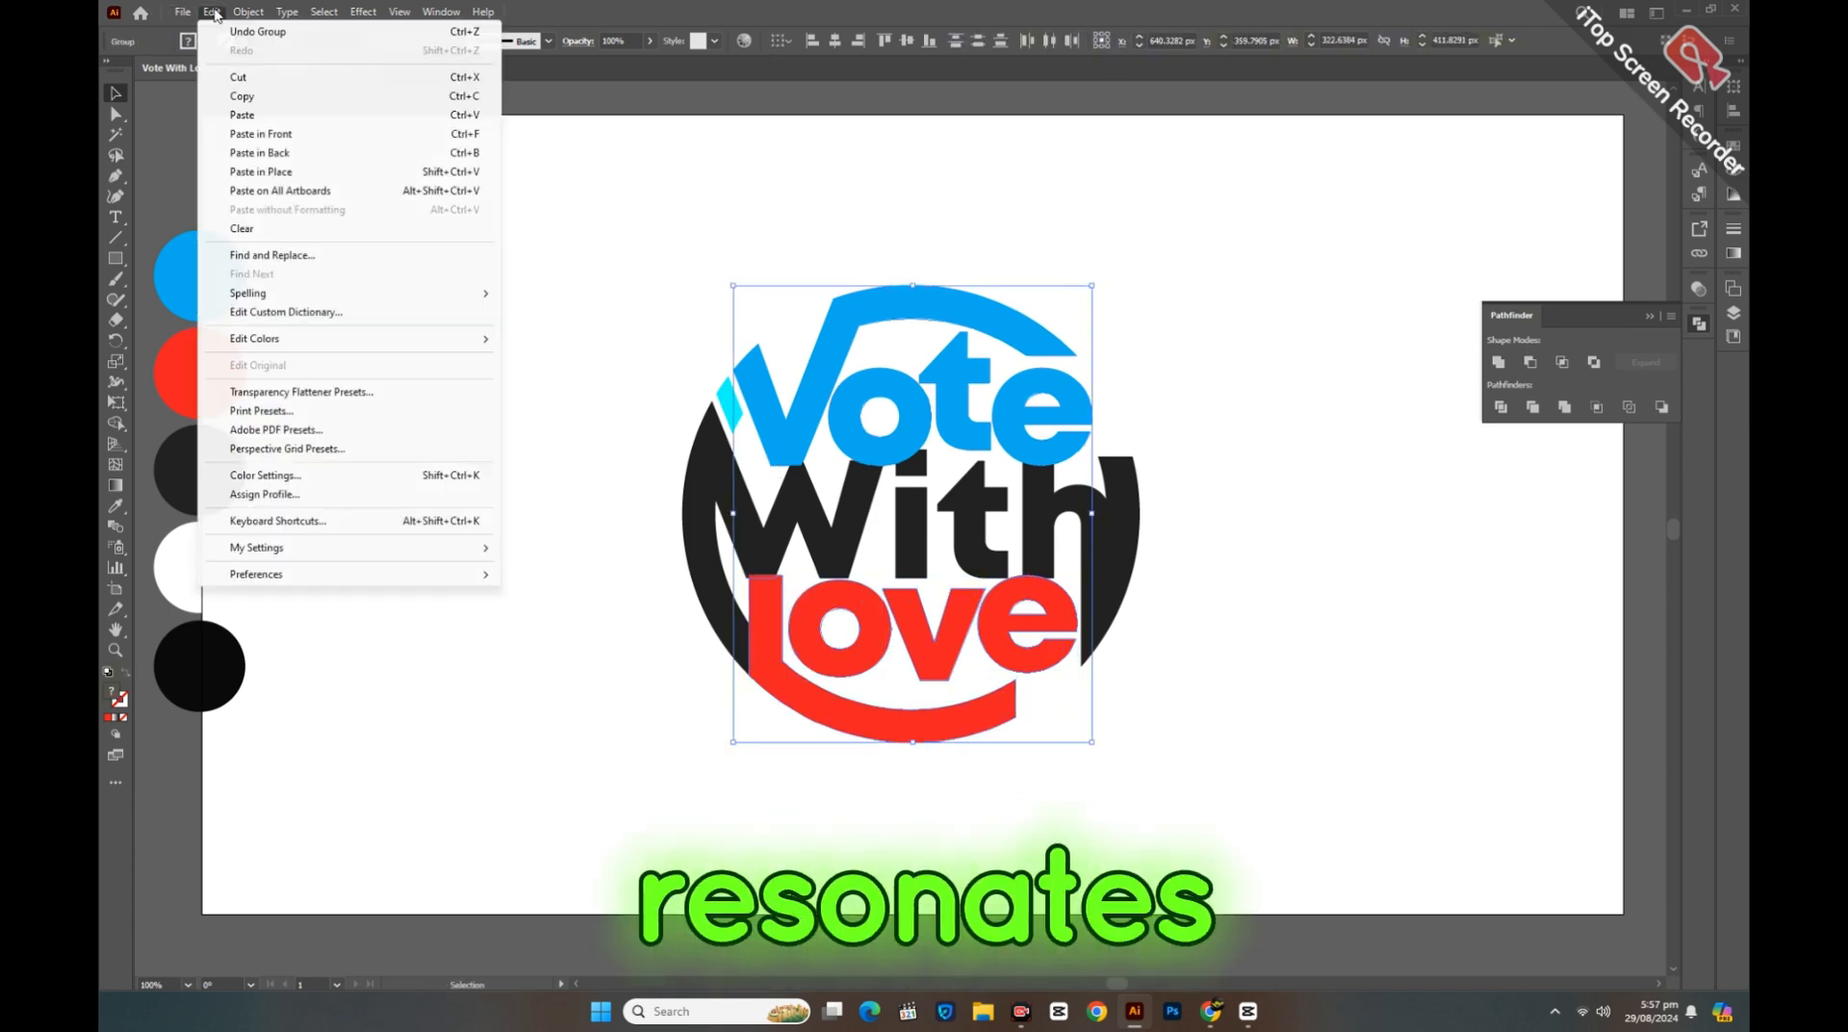
pyautogui.click(283, 156)
pyautogui.click(132, 69)
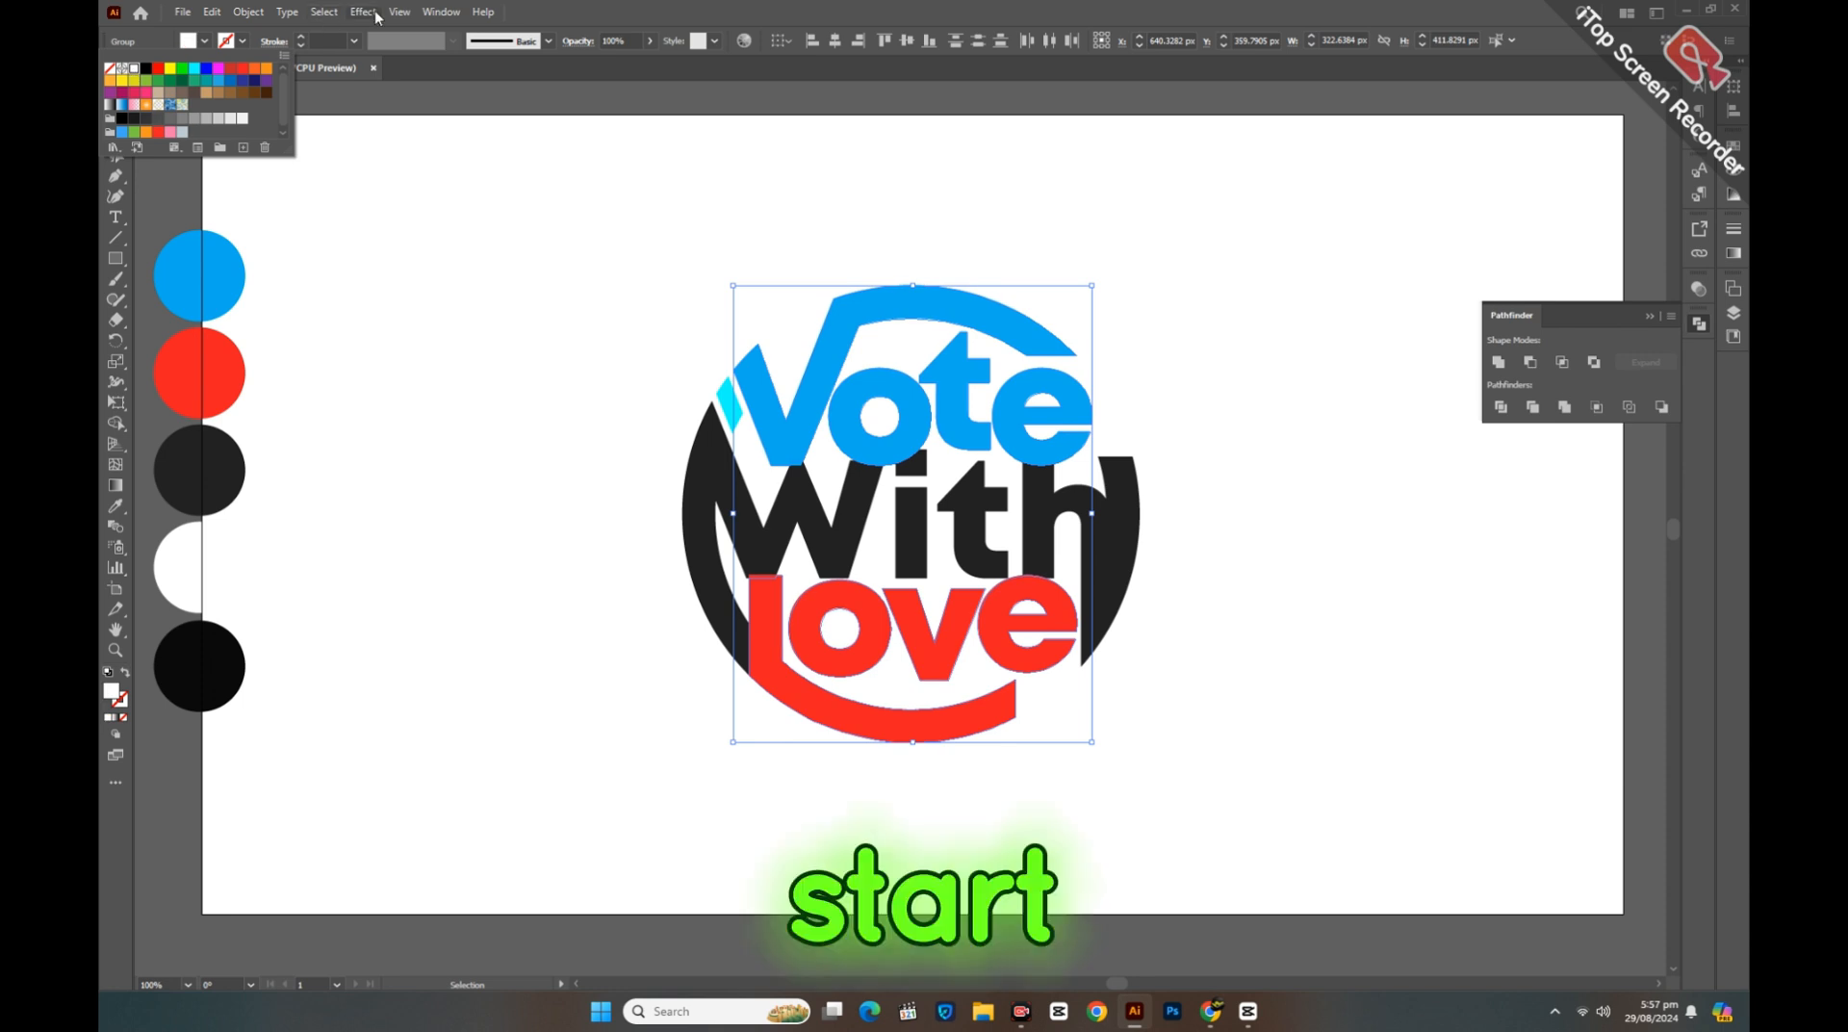
# Step: Apply an Offset Path effect of 6 px to the white copy behind "Vote" and "Love"
pyautogui.click(363, 11)
pyautogui.click(602, 165)
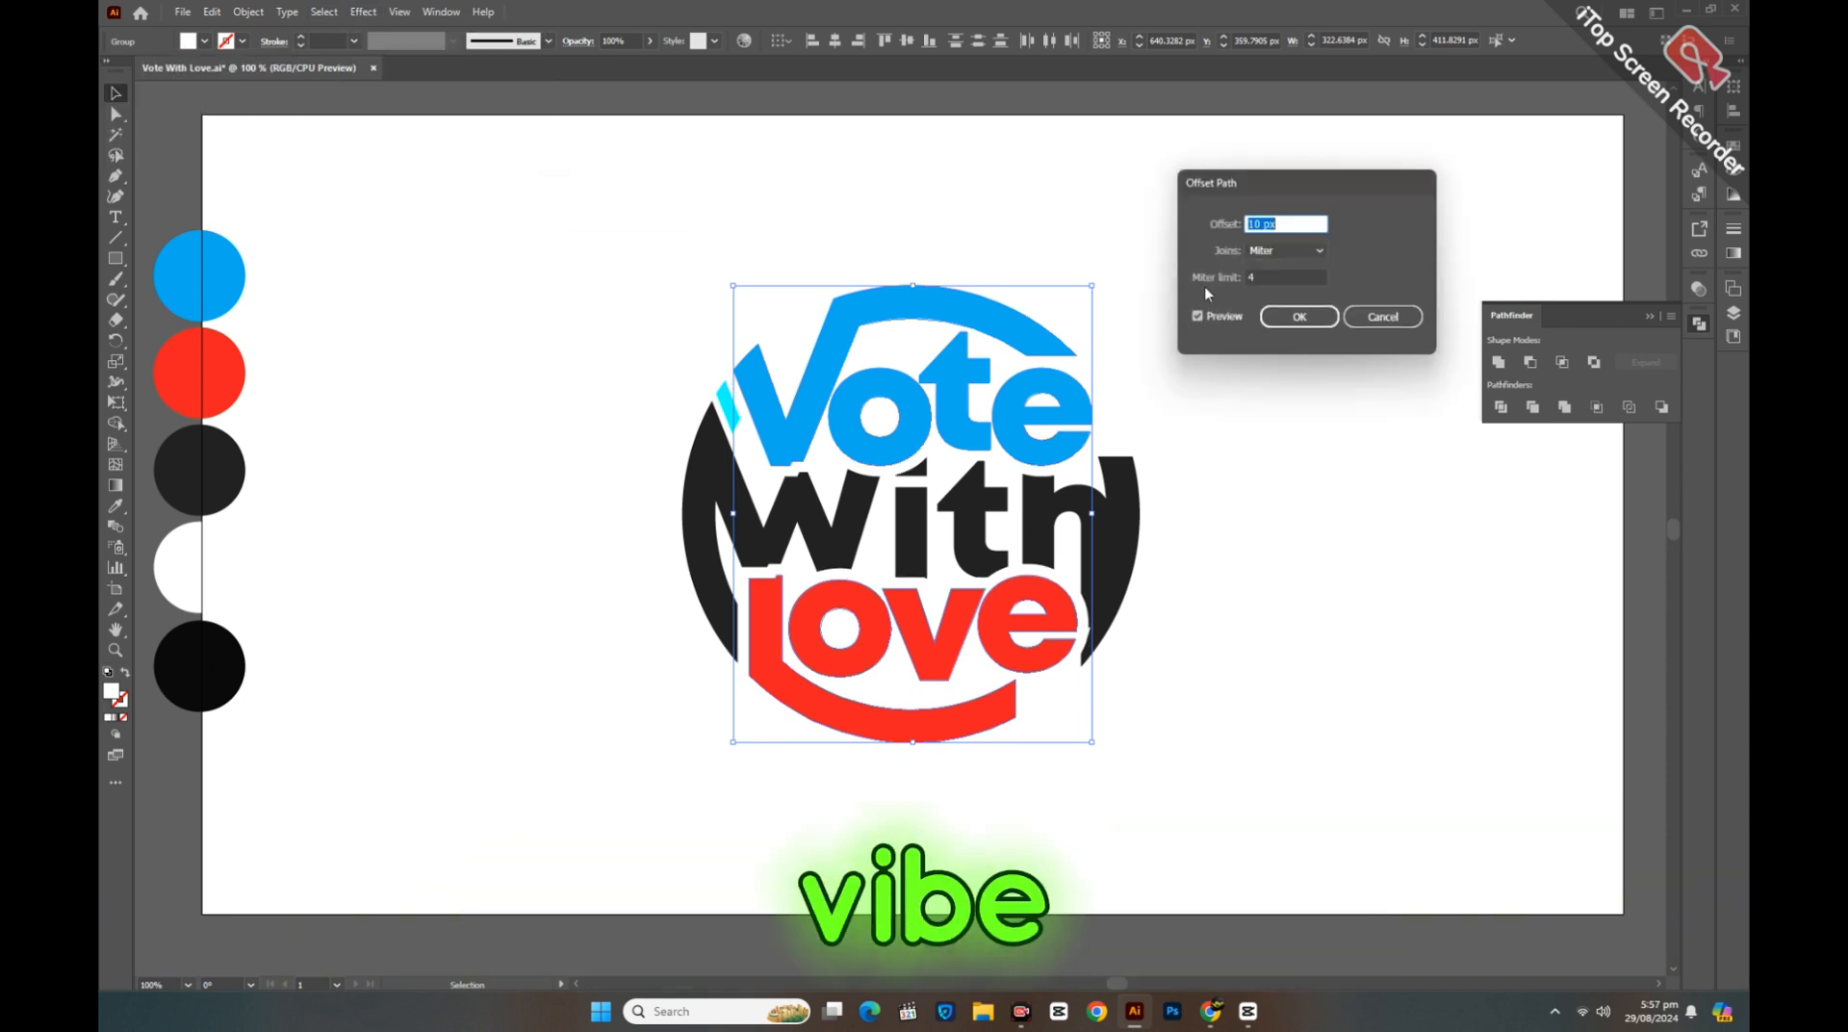
pyautogui.click(1282, 223)
pyautogui.press('Down')
pyautogui.press('Down')
pyautogui.press('Down')
pyautogui.press('Down')
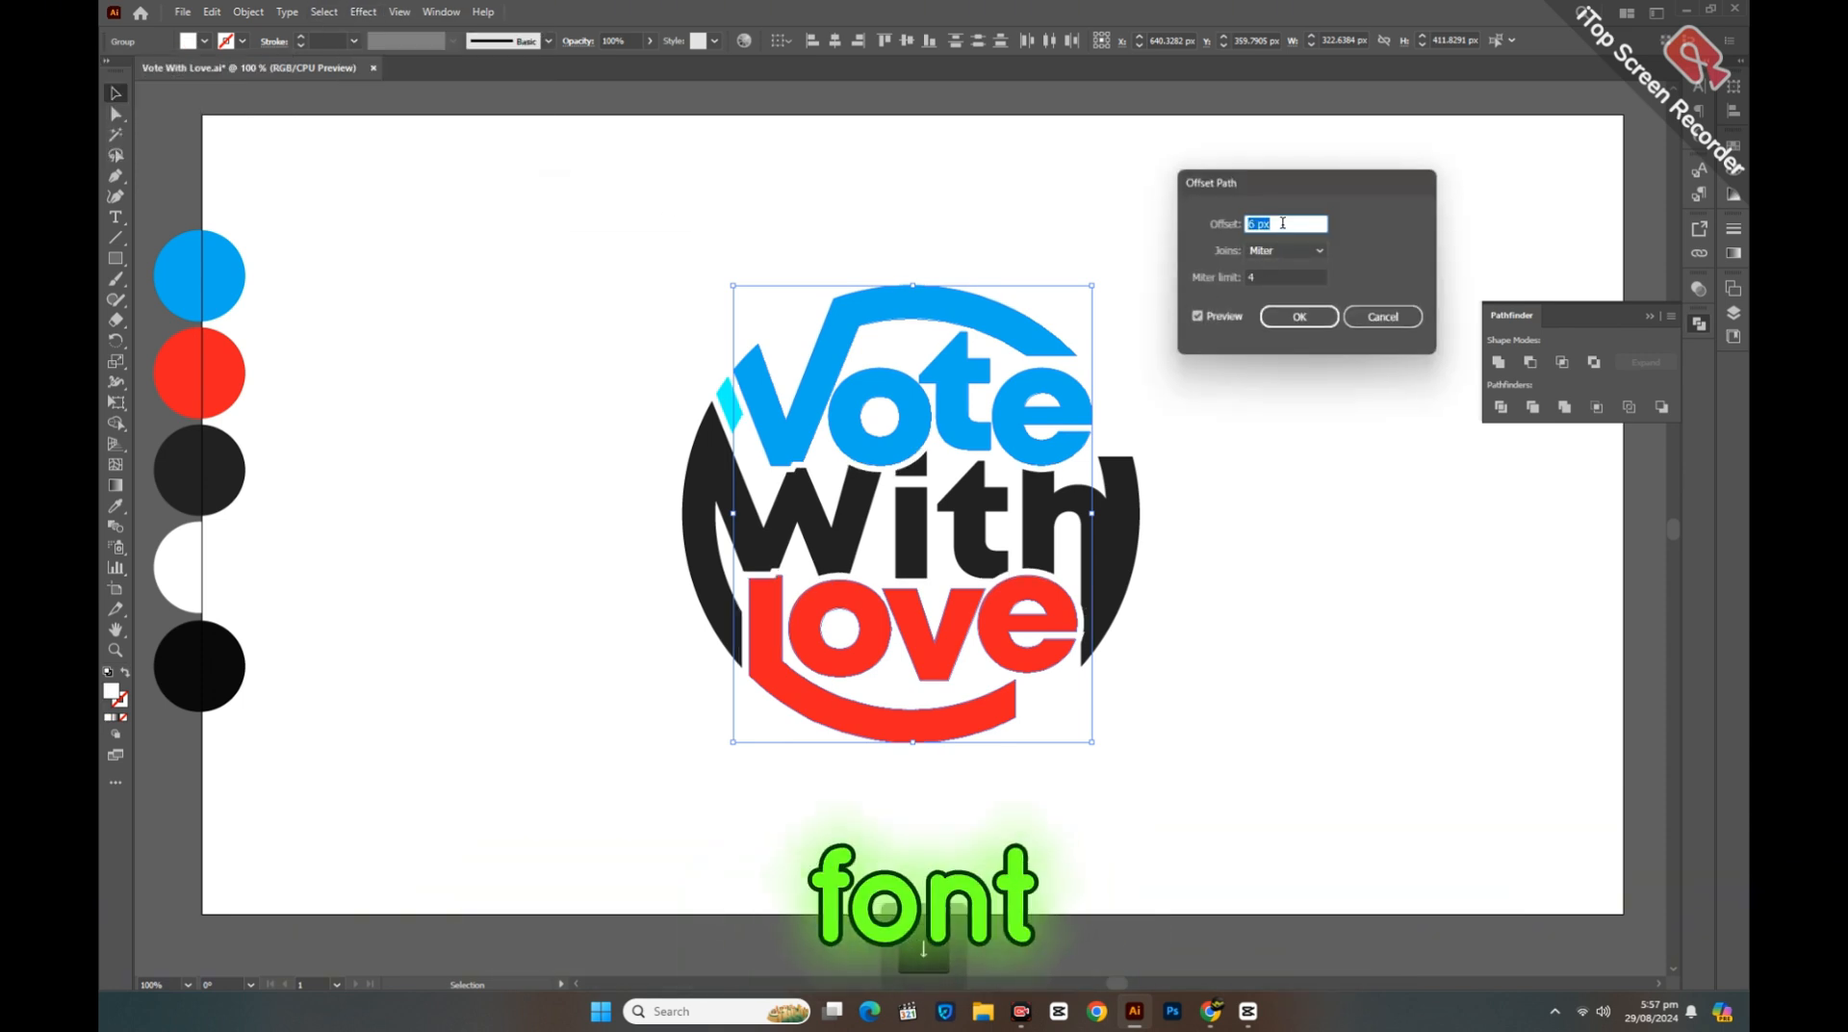
pyautogui.press('Return')
# Step: Expand the appearance of the offset white copy, and select the entire logo artwork
pyautogui.click(248, 11)
pyautogui.click(300, 254)
pyautogui.click(482, 392)
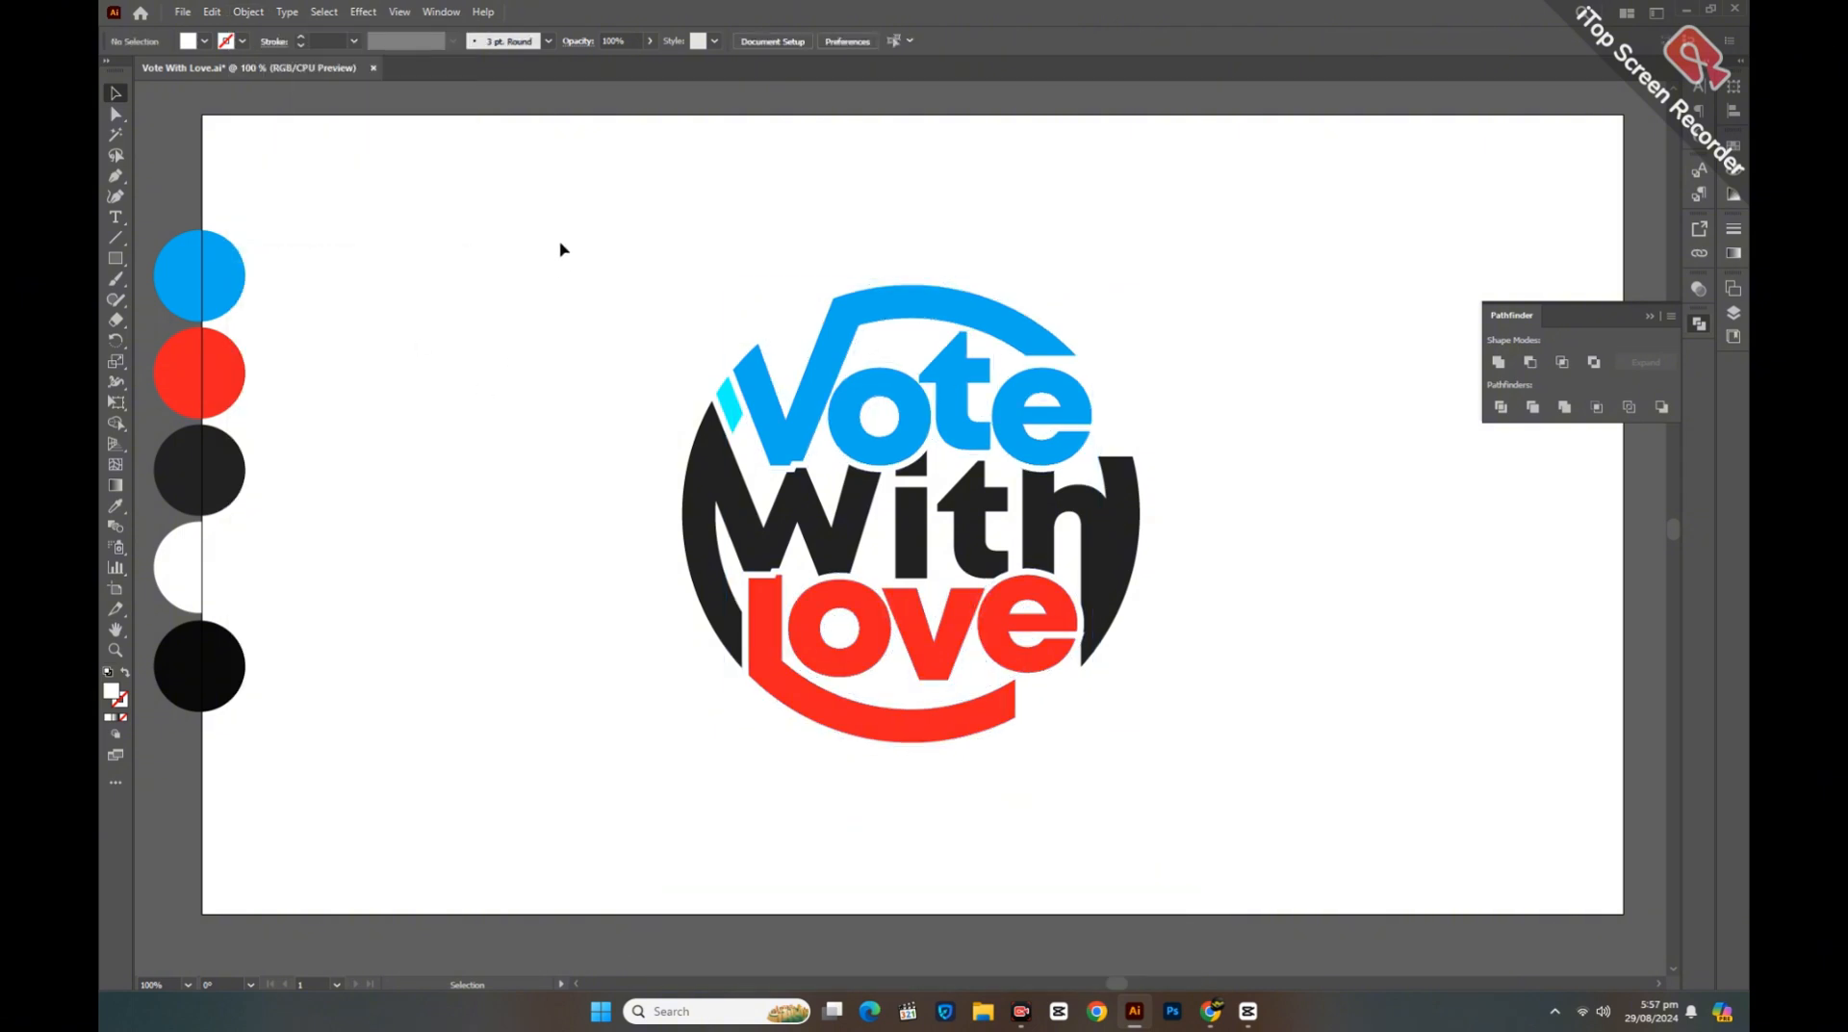
pyautogui.moveTo(1141, 760); pyautogui.dragTo(1143, 762)
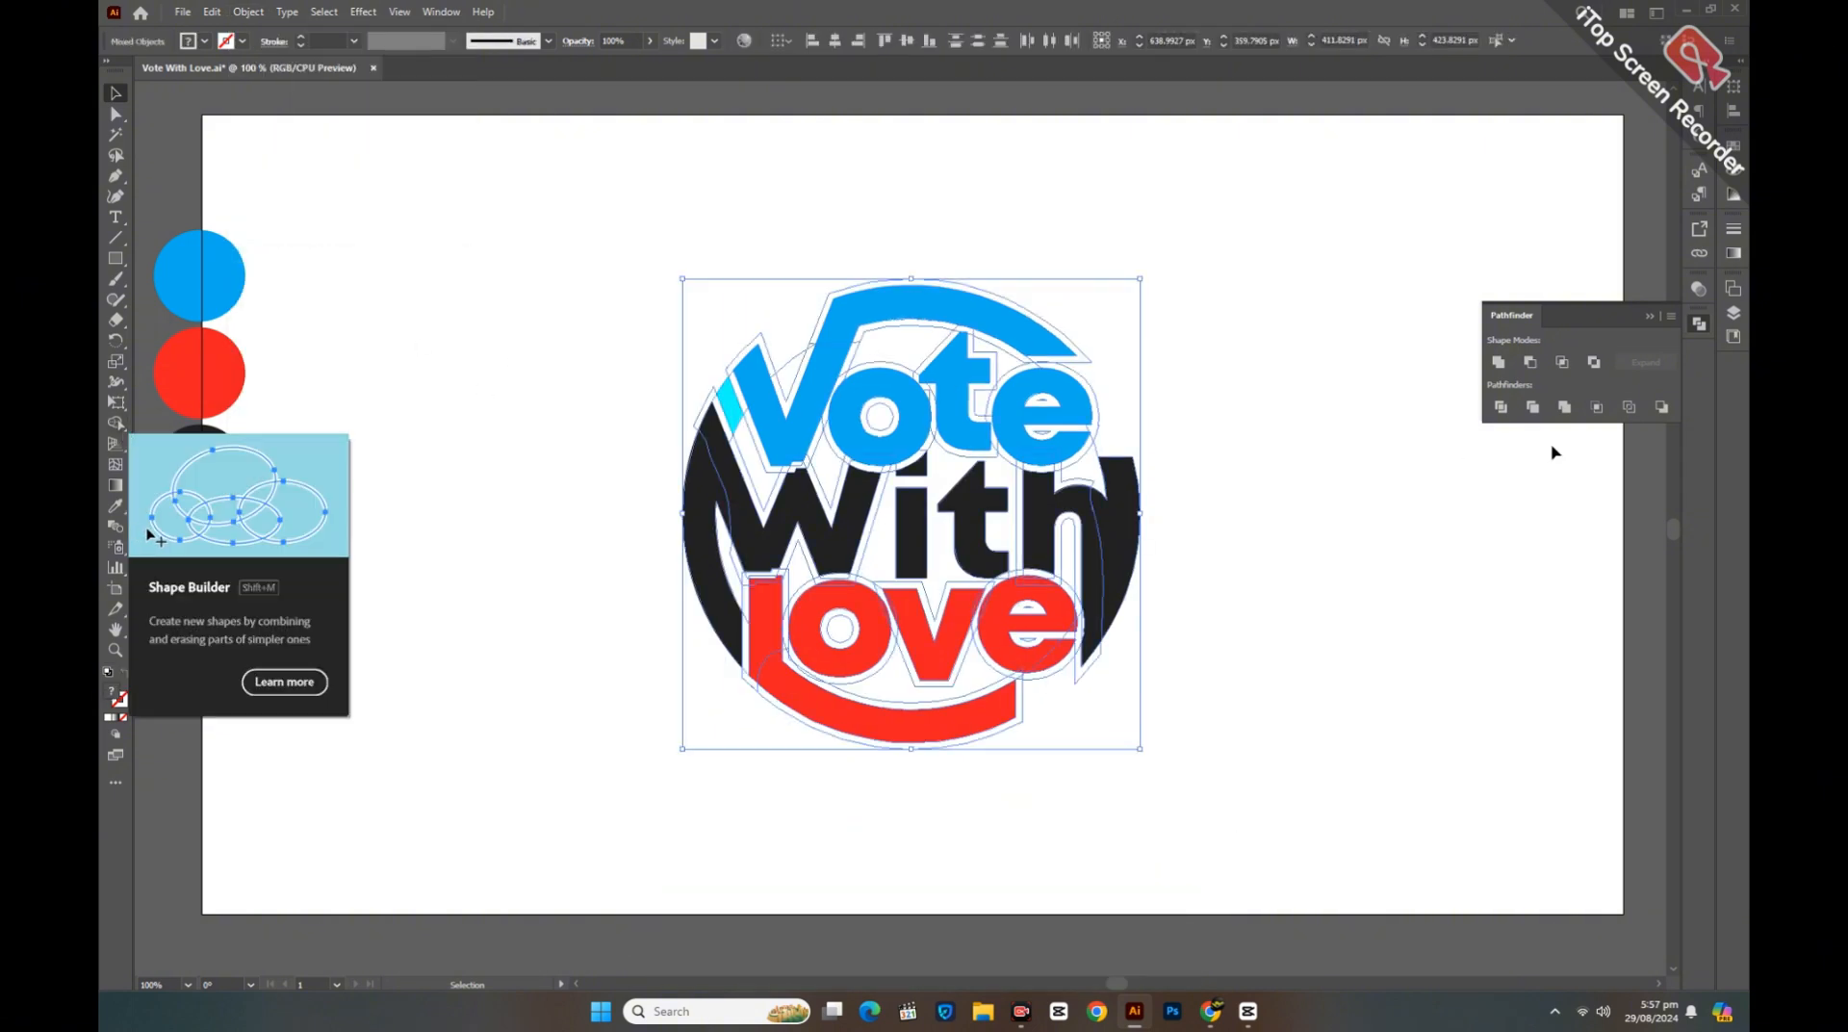
# Step: Divide the overlapping logo artwork into separate pieces and ungroup the result
pyautogui.rightClick(1198, 412)
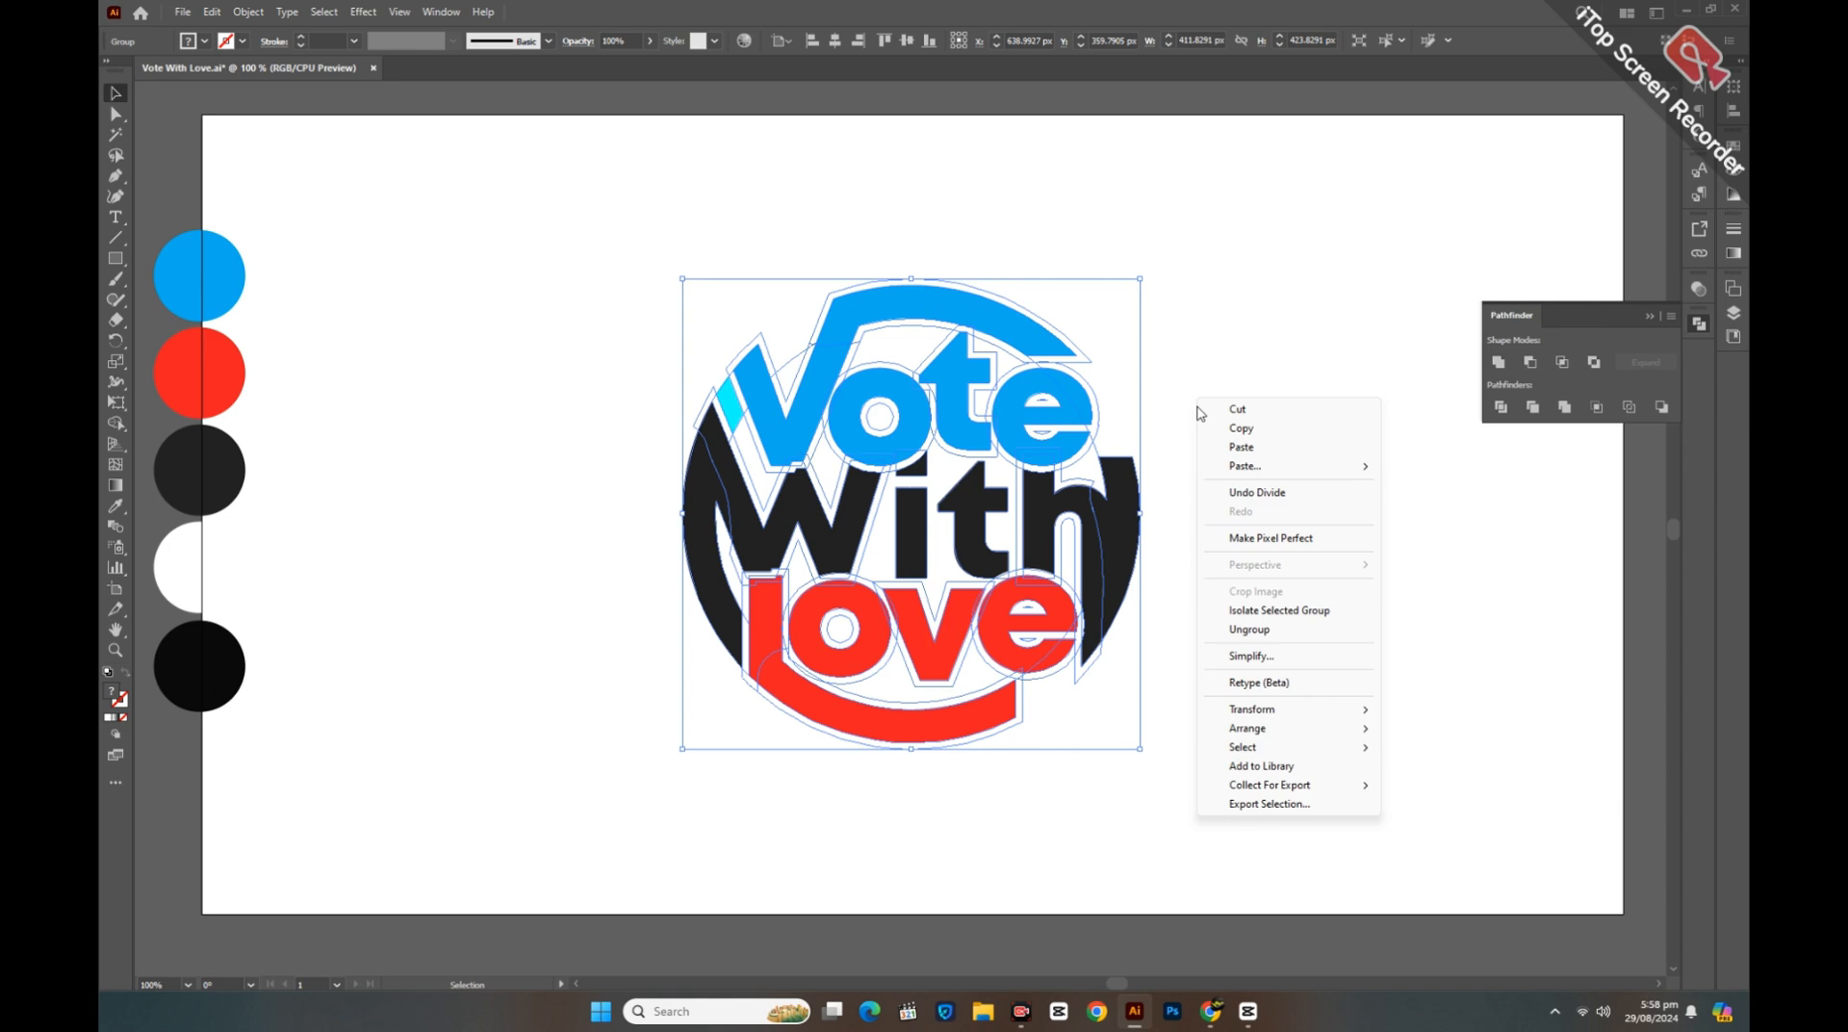
pyautogui.click(1249, 629)
pyautogui.click(1262, 550)
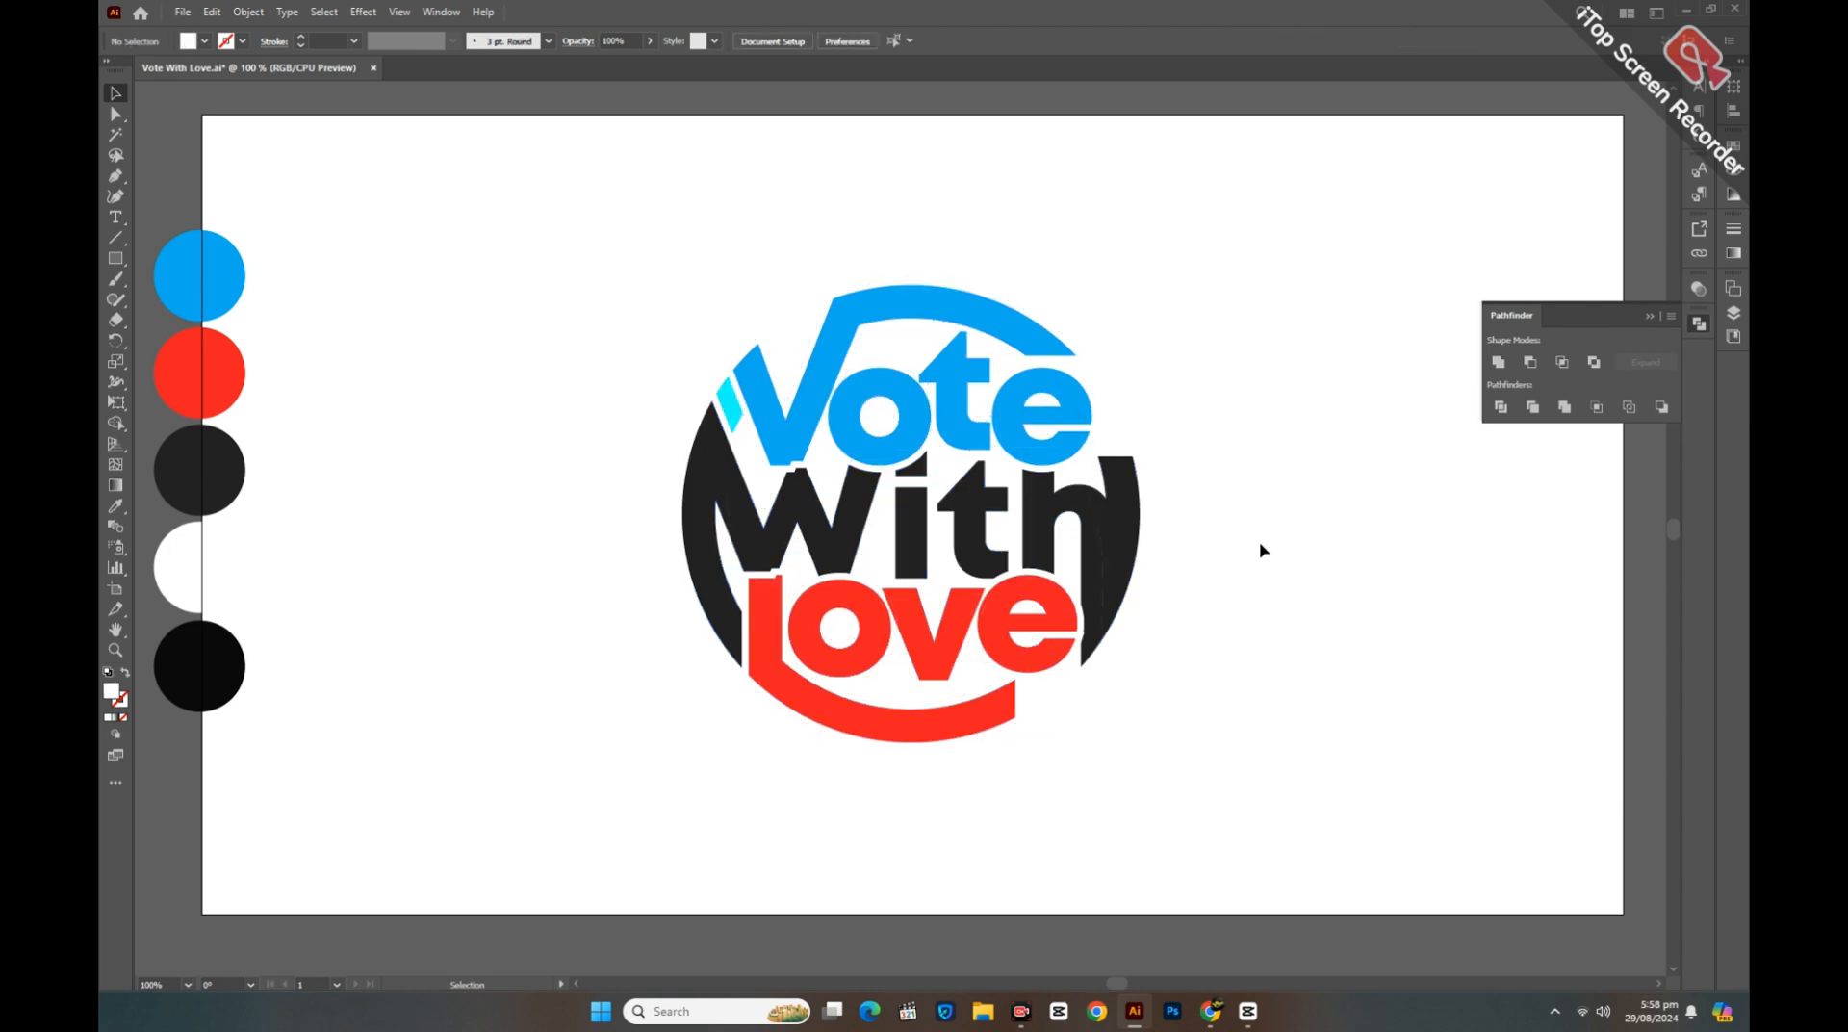
# Step: Select all pieces of each colour with the Magic Wand and unite the black, blue and red artwork separately
pyautogui.click(812, 501)
pyautogui.click(1497, 362)
pyautogui.click(1058, 399)
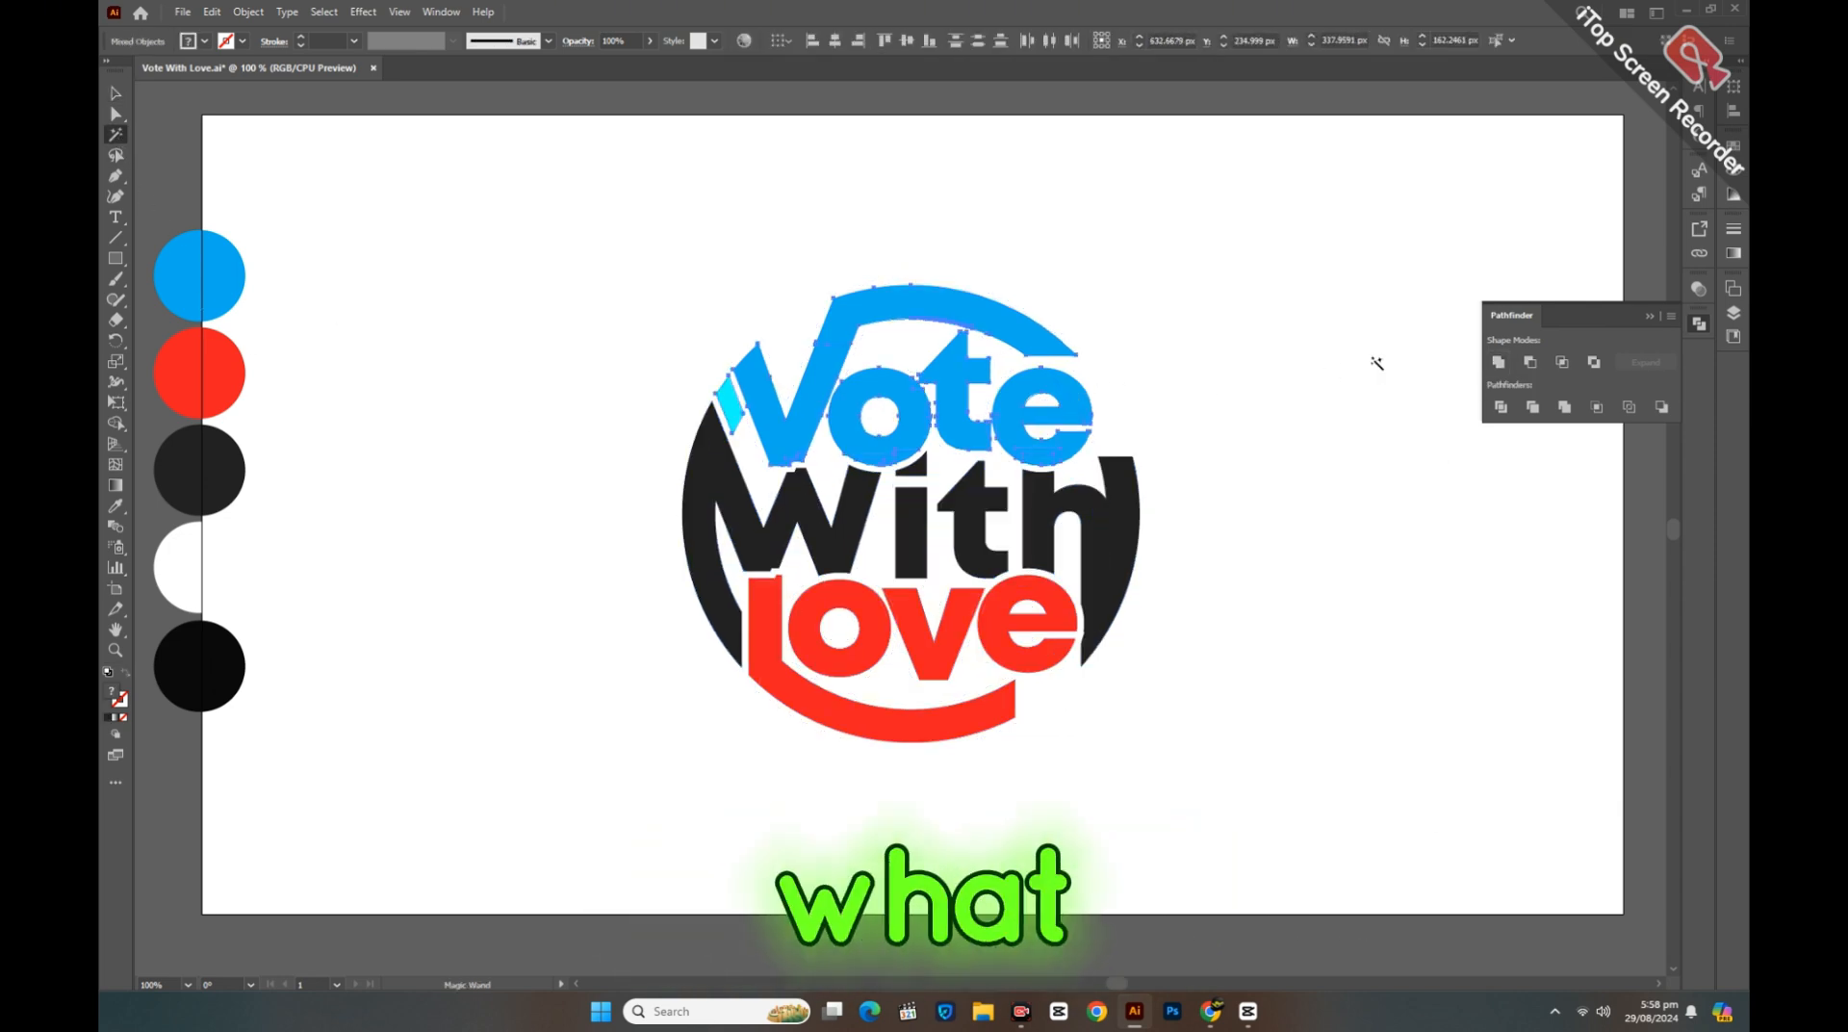
pyautogui.click(1497, 362)
pyautogui.click(1058, 647)
pyautogui.click(1497, 362)
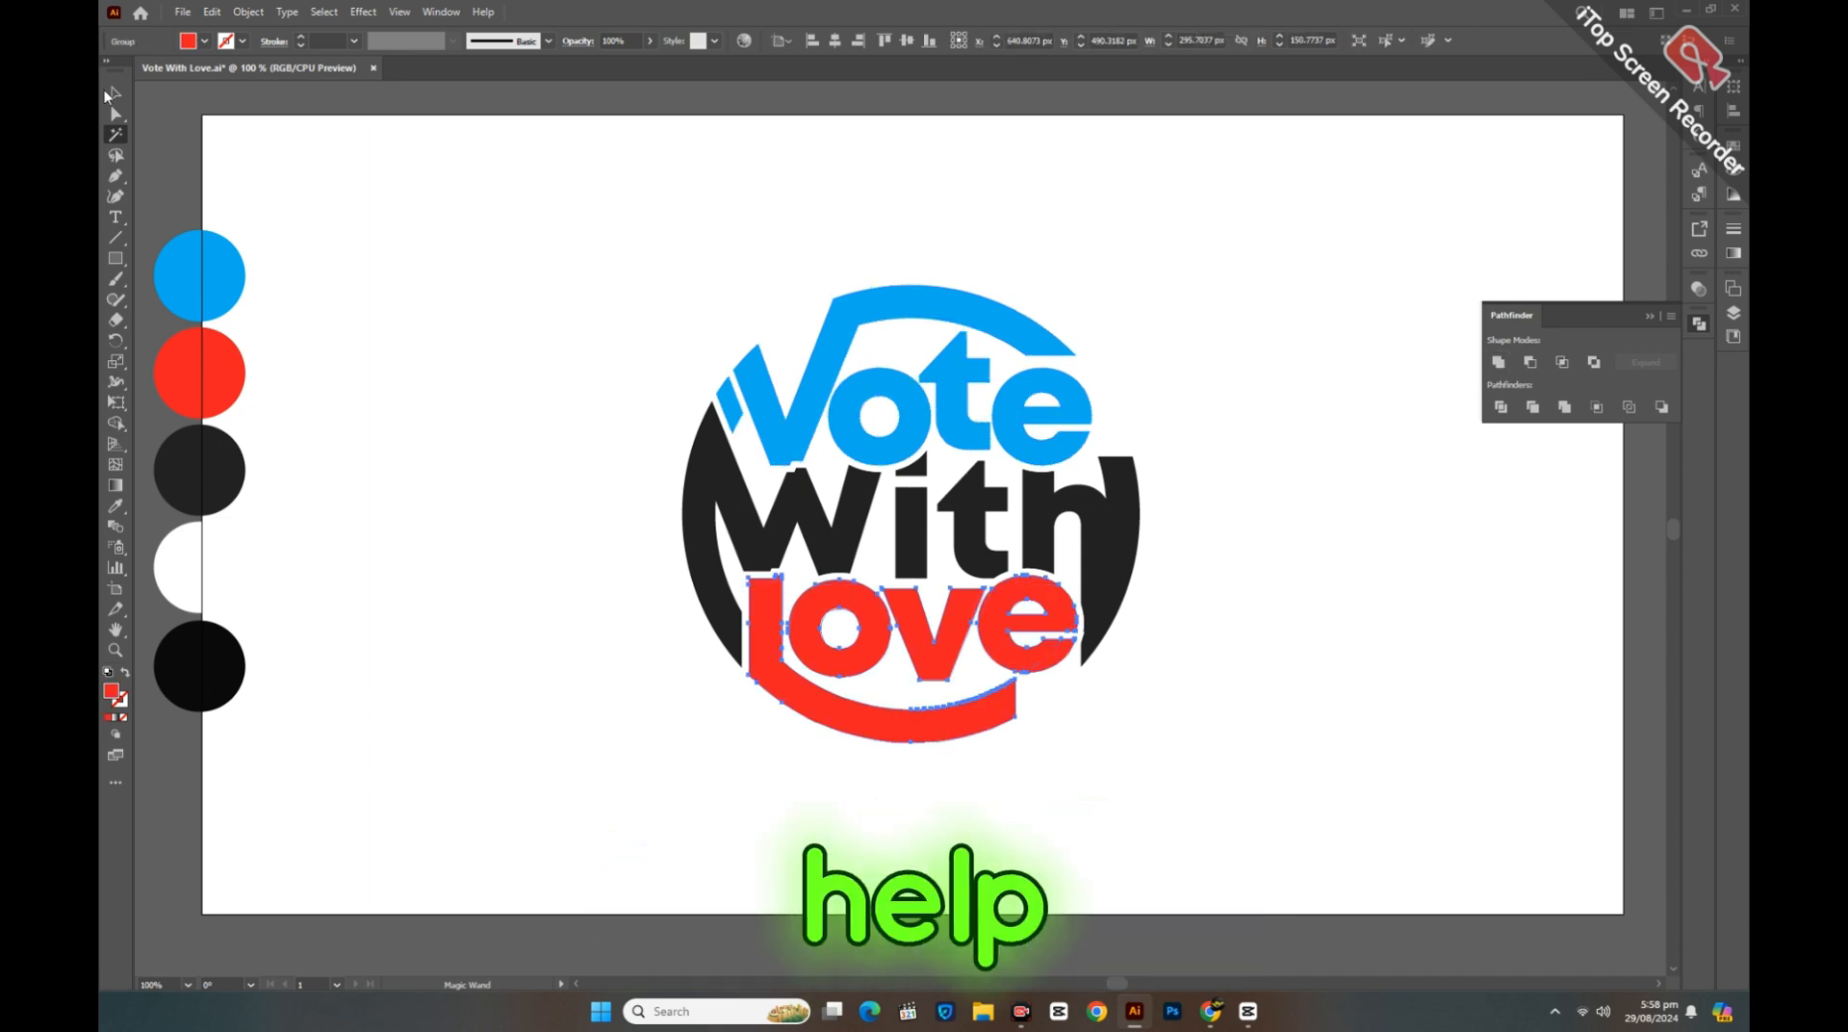
# Step: Group the united blue "Vote", black "With" and red "Love" shapes together
pyautogui.click(114, 93)
pyautogui.click(577, 337)
pyautogui.click(780, 445)
pyautogui.keyDown('shift'); pyautogui.click(770, 543); pyautogui.keyUp('shift')
pyautogui.keyDown('shift'); pyautogui.click(773, 626); pyautogui.keyUp('shift')
pyautogui.rightClick(772, 621)
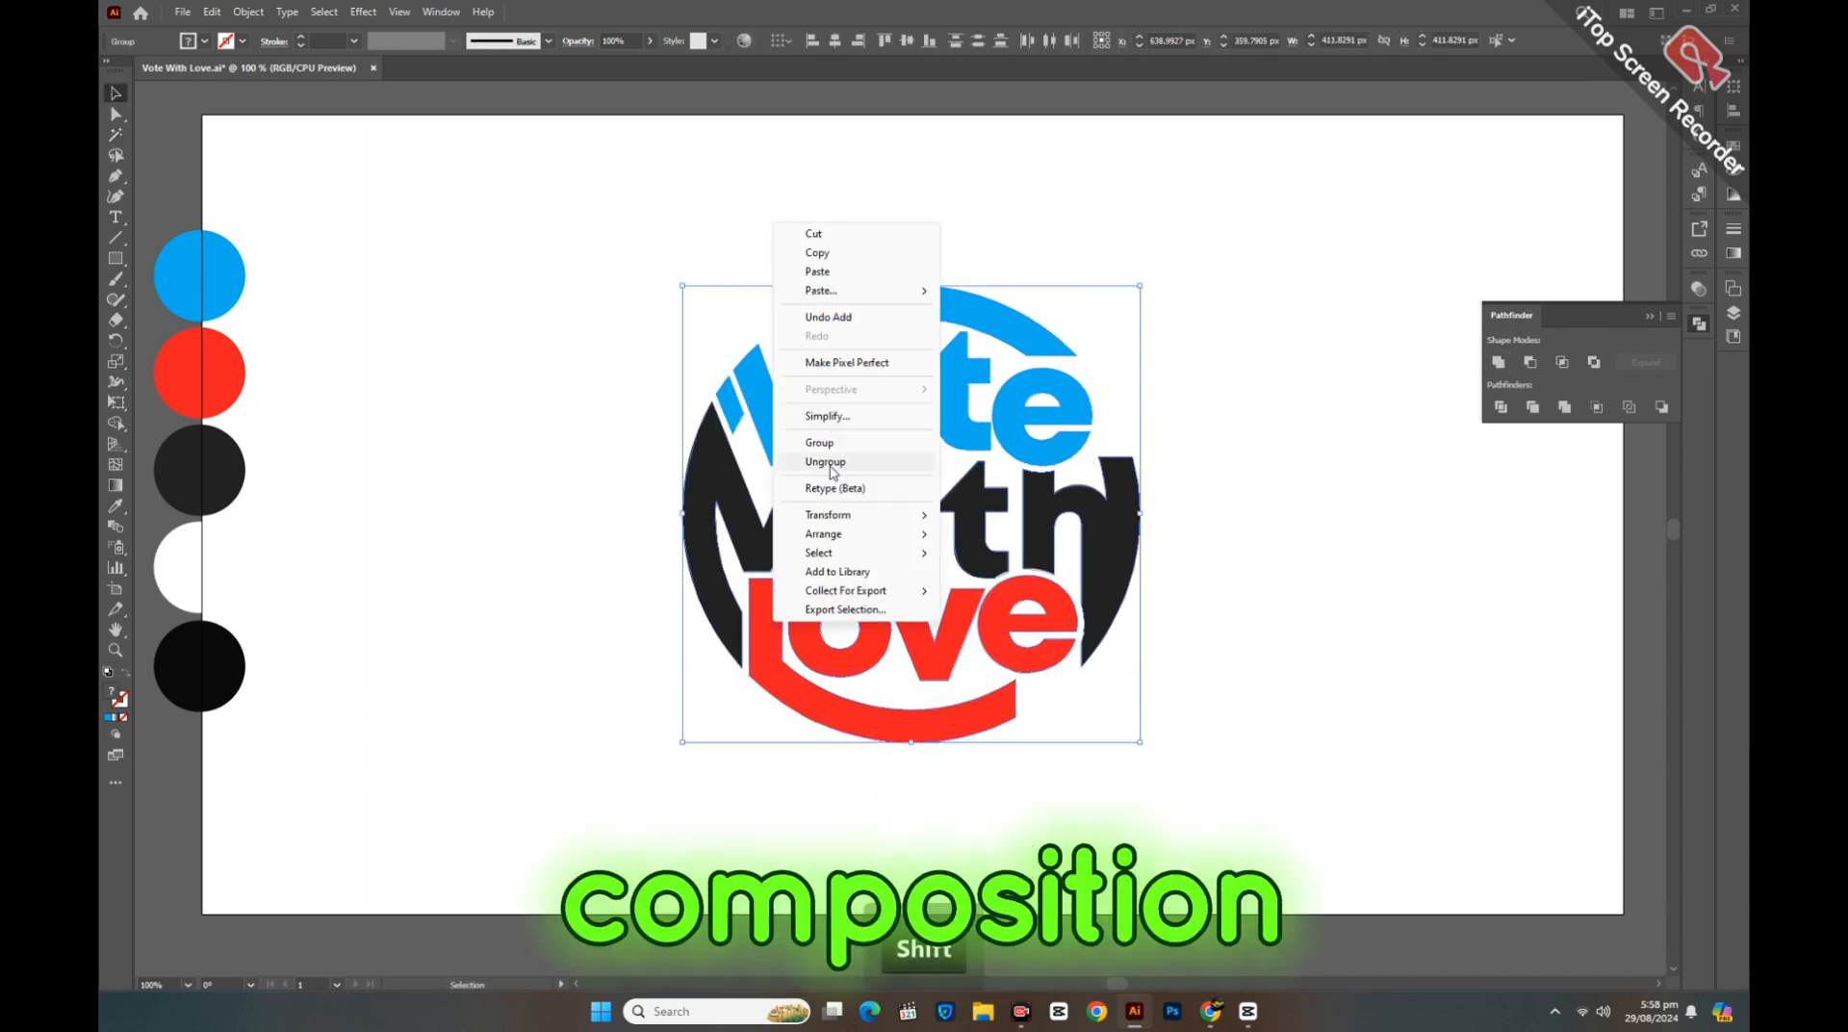
pyautogui.click(819, 442)
pyautogui.click(494, 507)
# Step: Bring the grouped logo to the front of the stacking order and lock it
pyautogui.click(1086, 447)
pyautogui.rightClick(1087, 447)
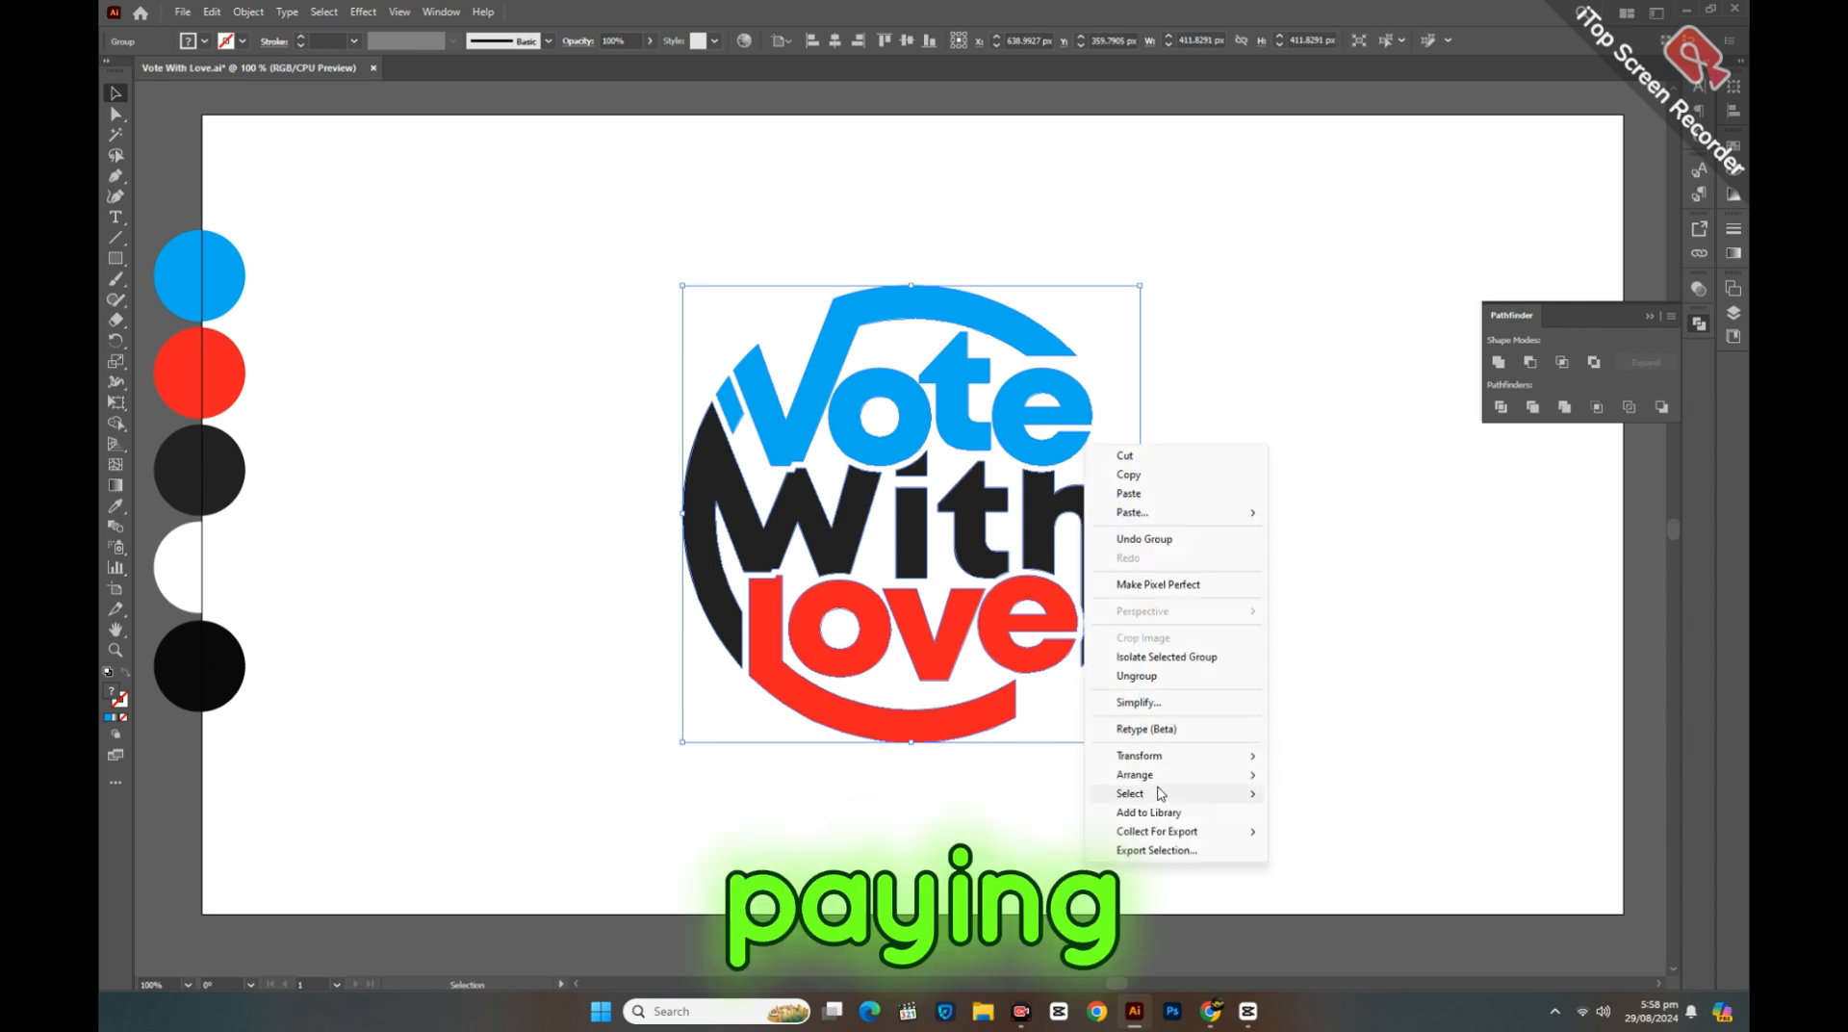
pyautogui.moveTo(1161, 775)
pyautogui.click(1344, 774)
pyautogui.click(1731, 313)
pyautogui.click(1536, 356)
# Step: Delete all unlocked leftover pieces behind the logo, then hide and show the logo to check the artboard
pyautogui.moveTo(476, 166); pyautogui.dragTo(1287, 849)
pyautogui.press('Delete')
pyautogui.click(1518, 356)
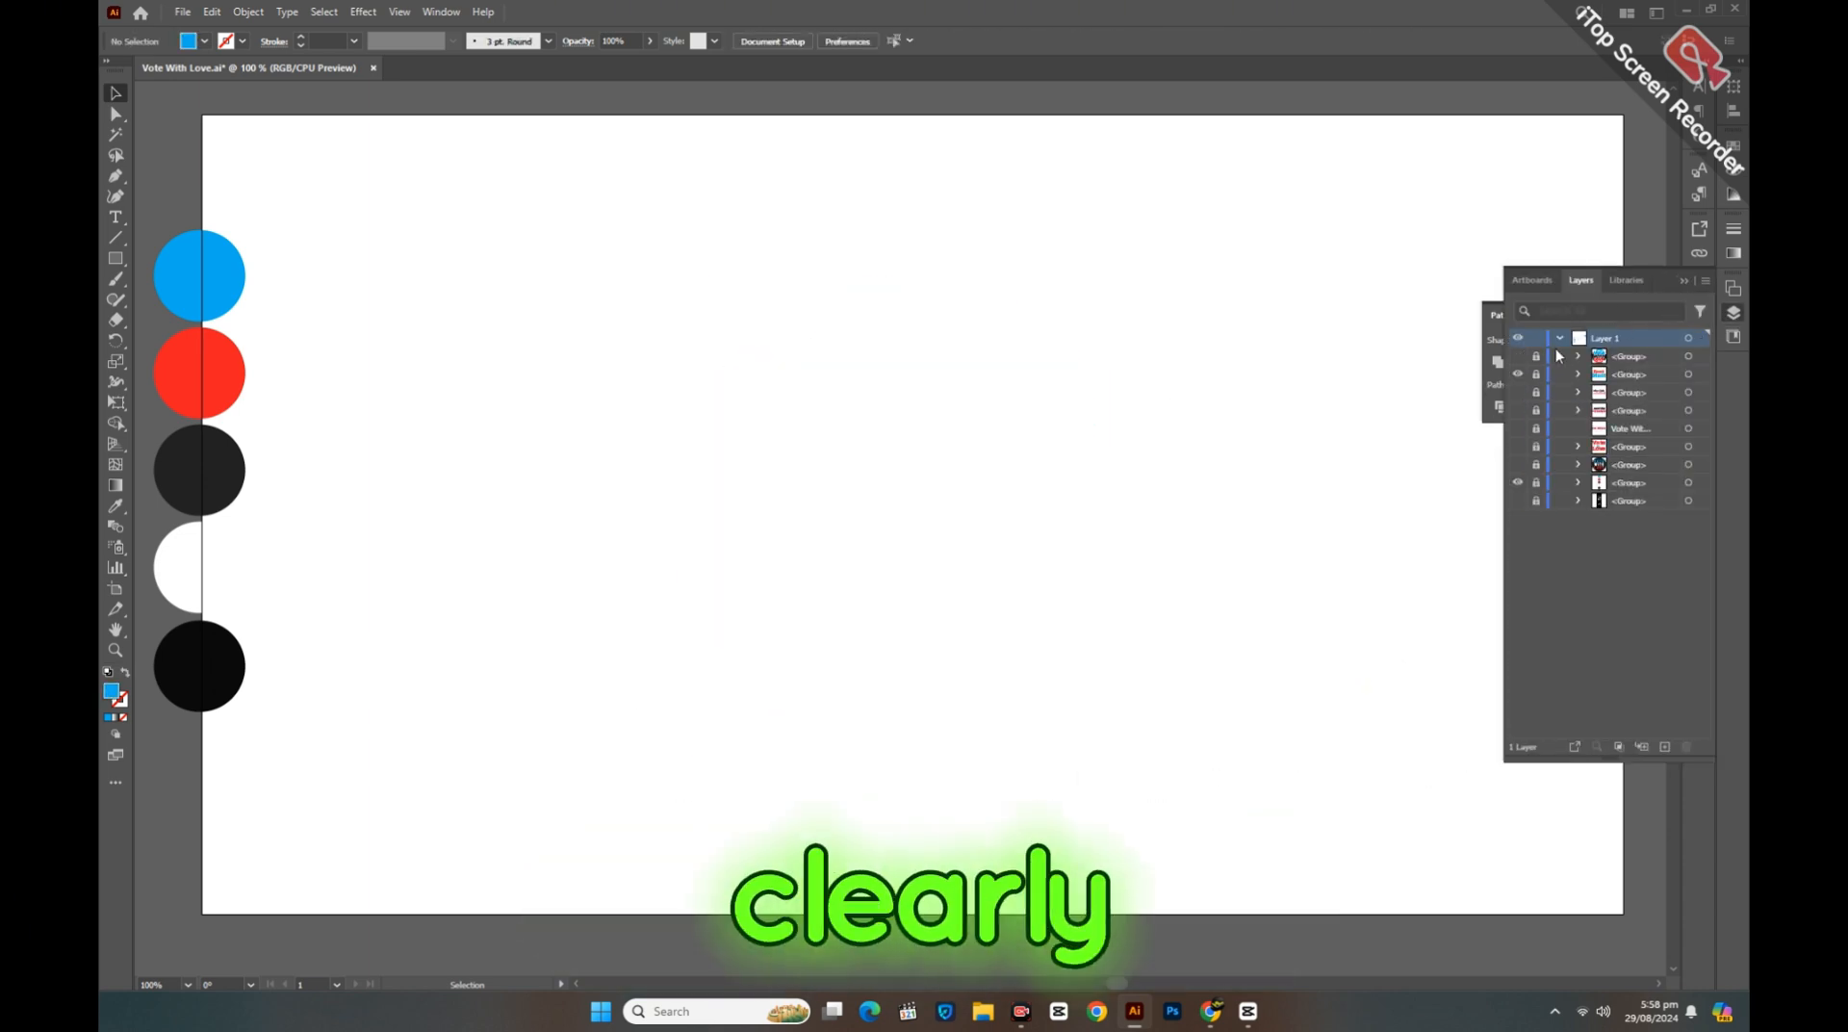
pyautogui.click(1519, 356)
pyautogui.click(1684, 280)
pyautogui.click(1650, 315)
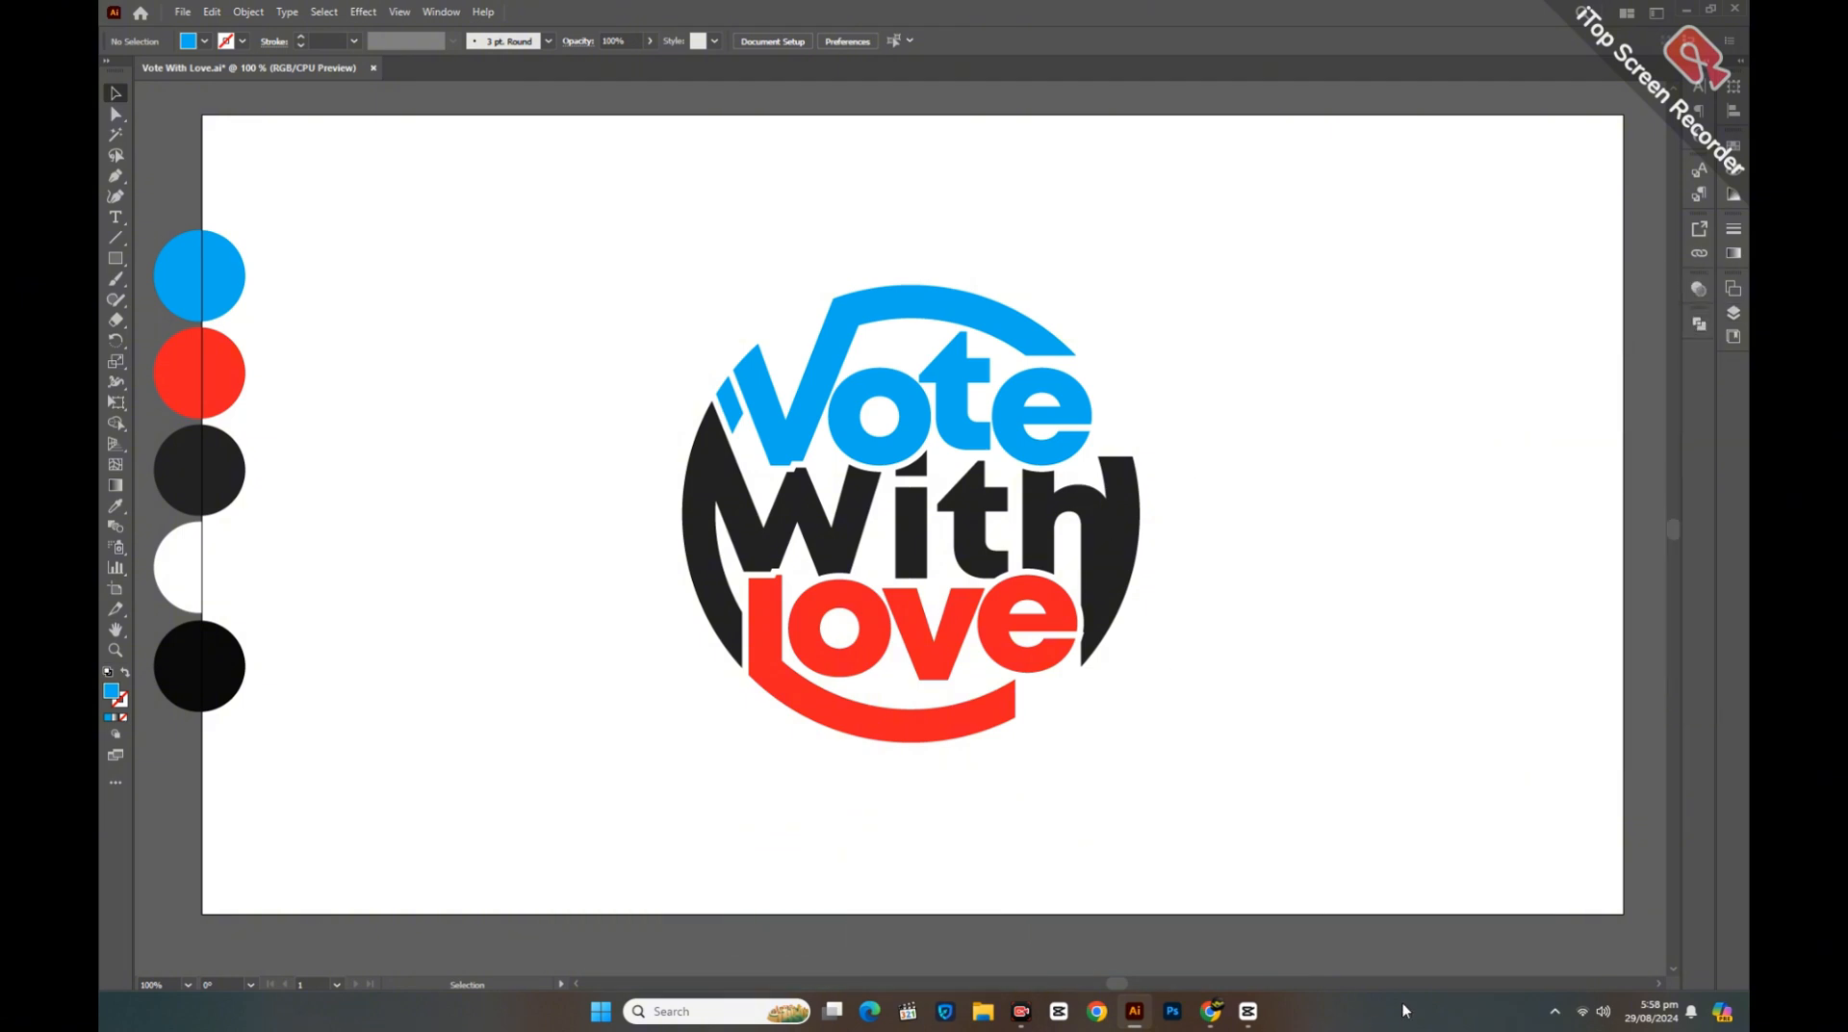
# Step: Ungroup the logo into its separate "Vote", "With" and "Love" shapes
pyautogui.click(771, 444)
pyautogui.rightClick(655, 391)
pyautogui.click(714, 623)
pyautogui.click(616, 539)
# Step: Erase the stray blue slivers beside the "V" of "Vote" and clean up the black "With" artwork with the Eraser
pyautogui.click(774, 429)
pyautogui.click(116, 319)
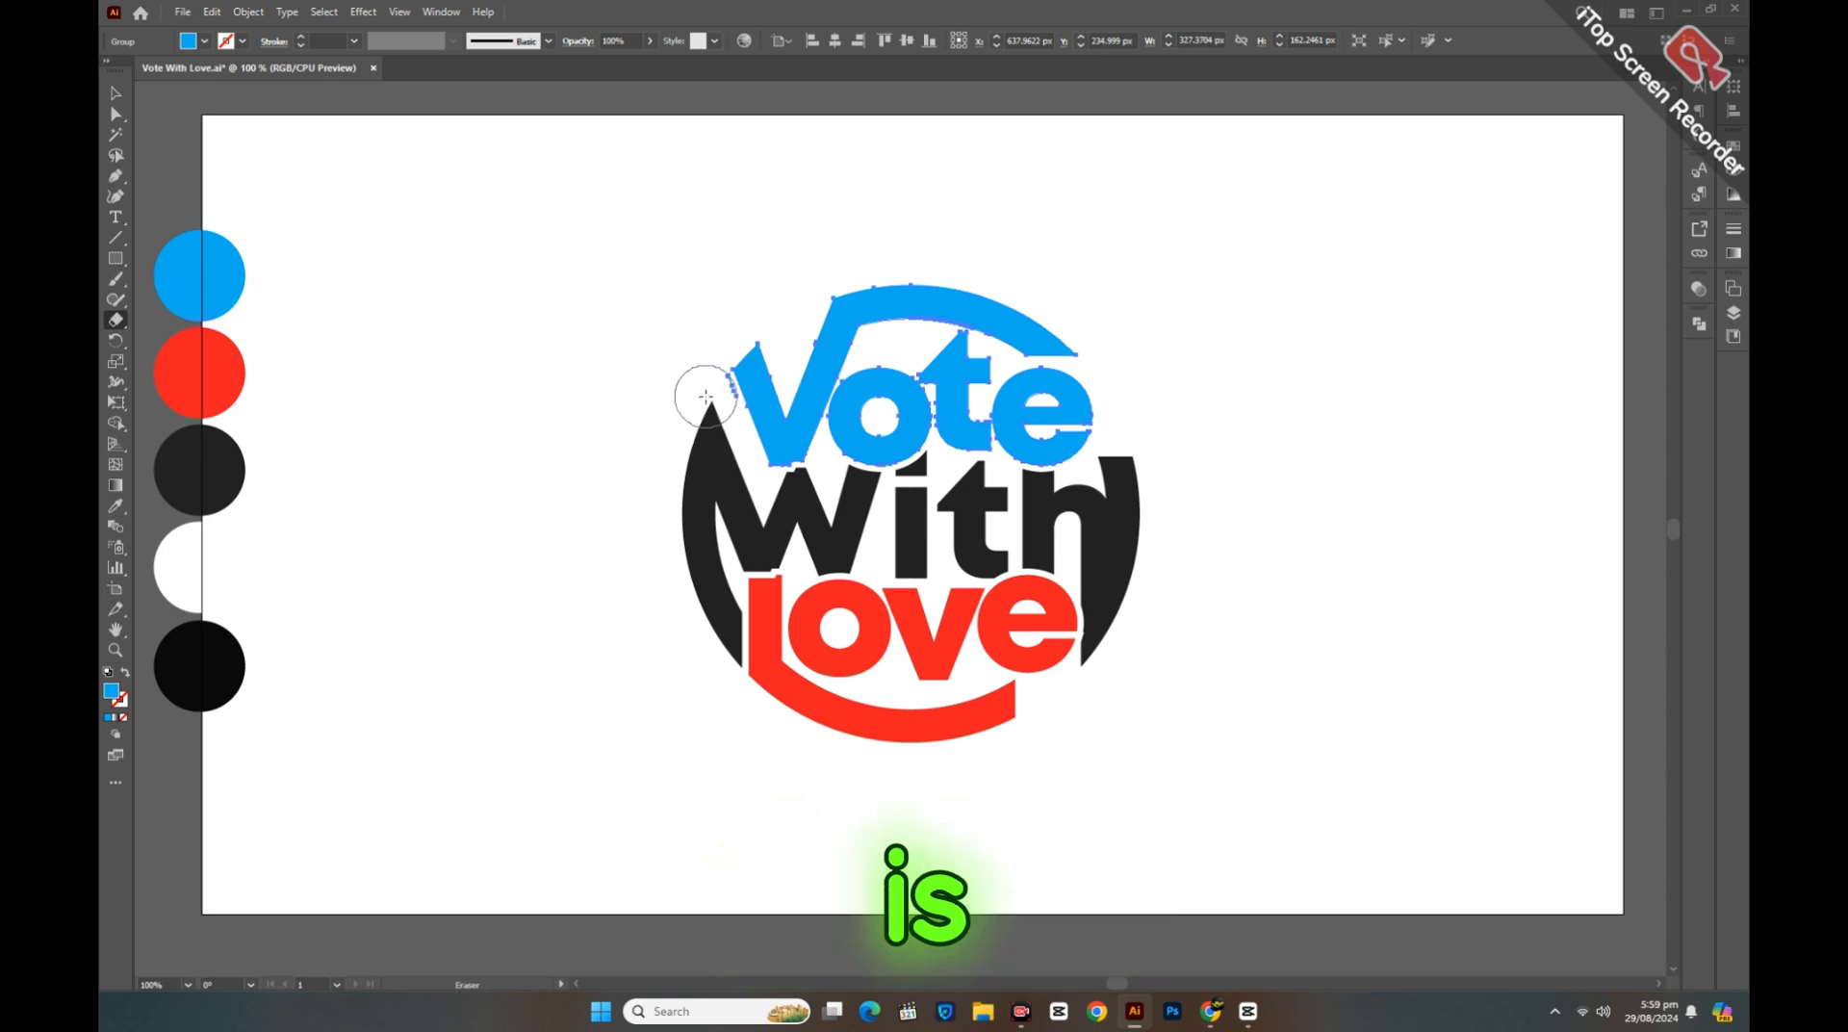
pyautogui.click(113, 94)
pyautogui.click(1113, 612)
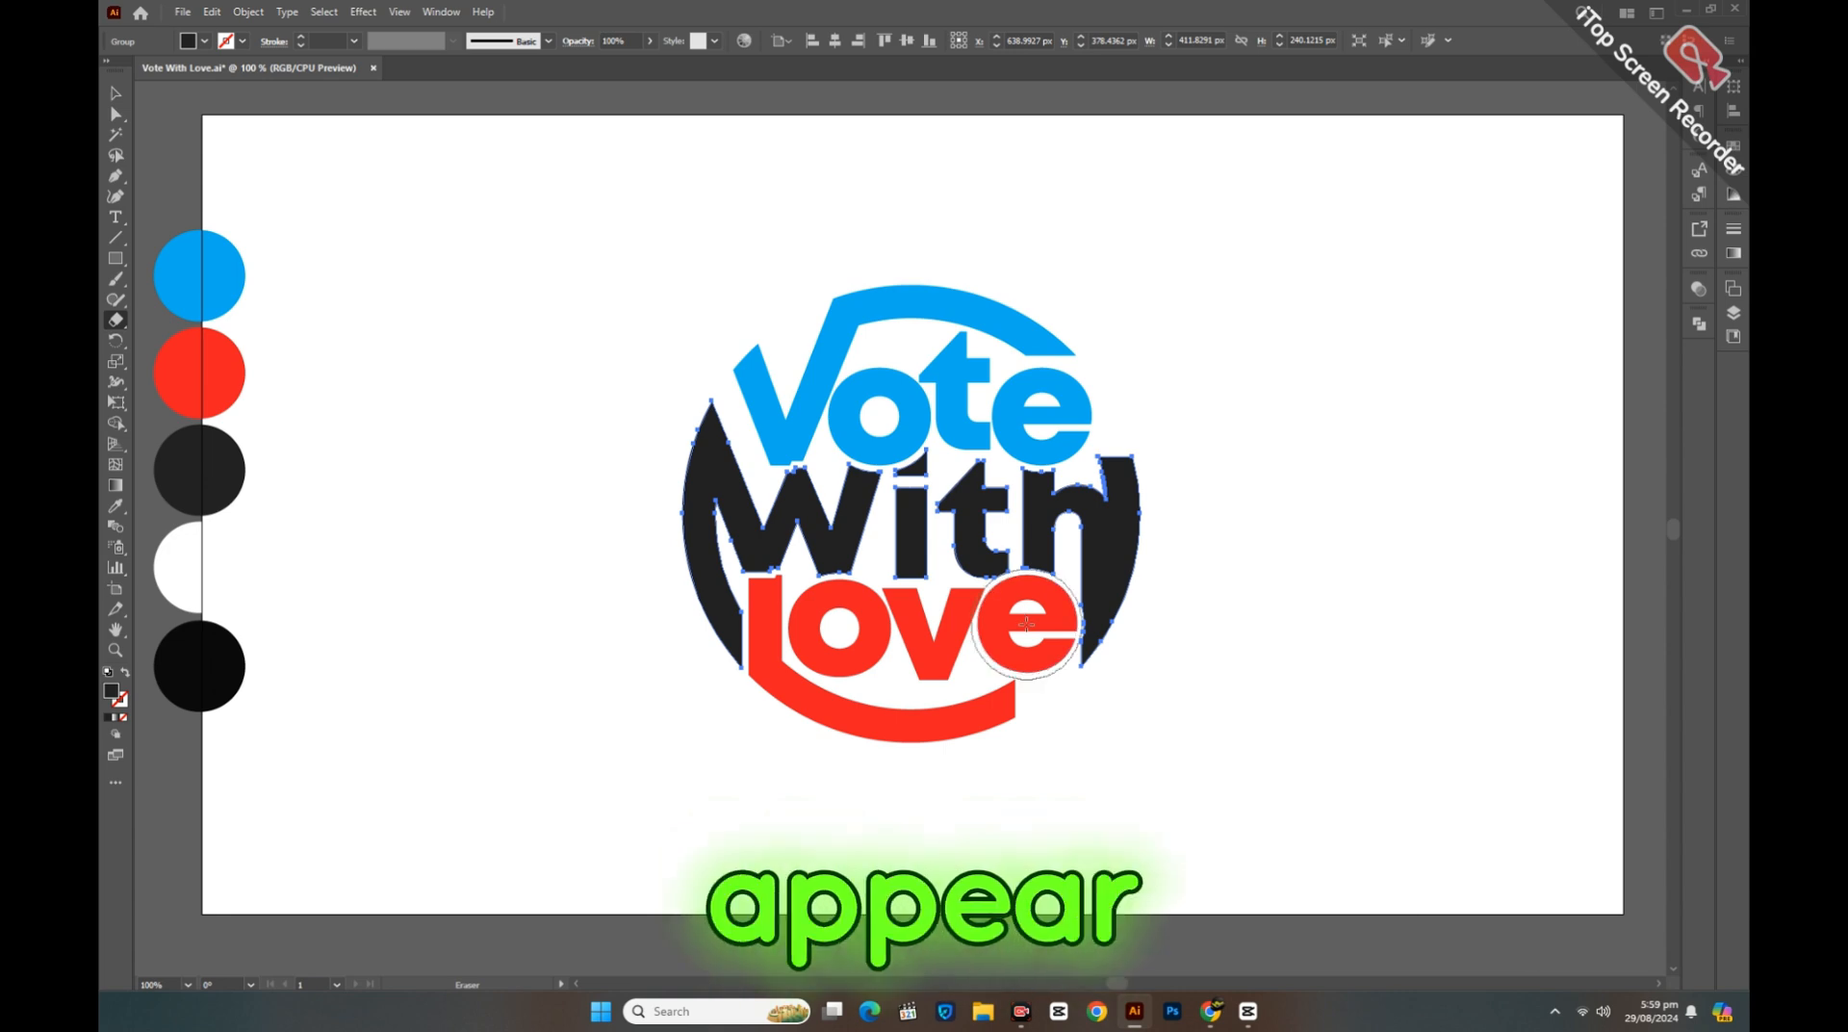
pyautogui.press('v')
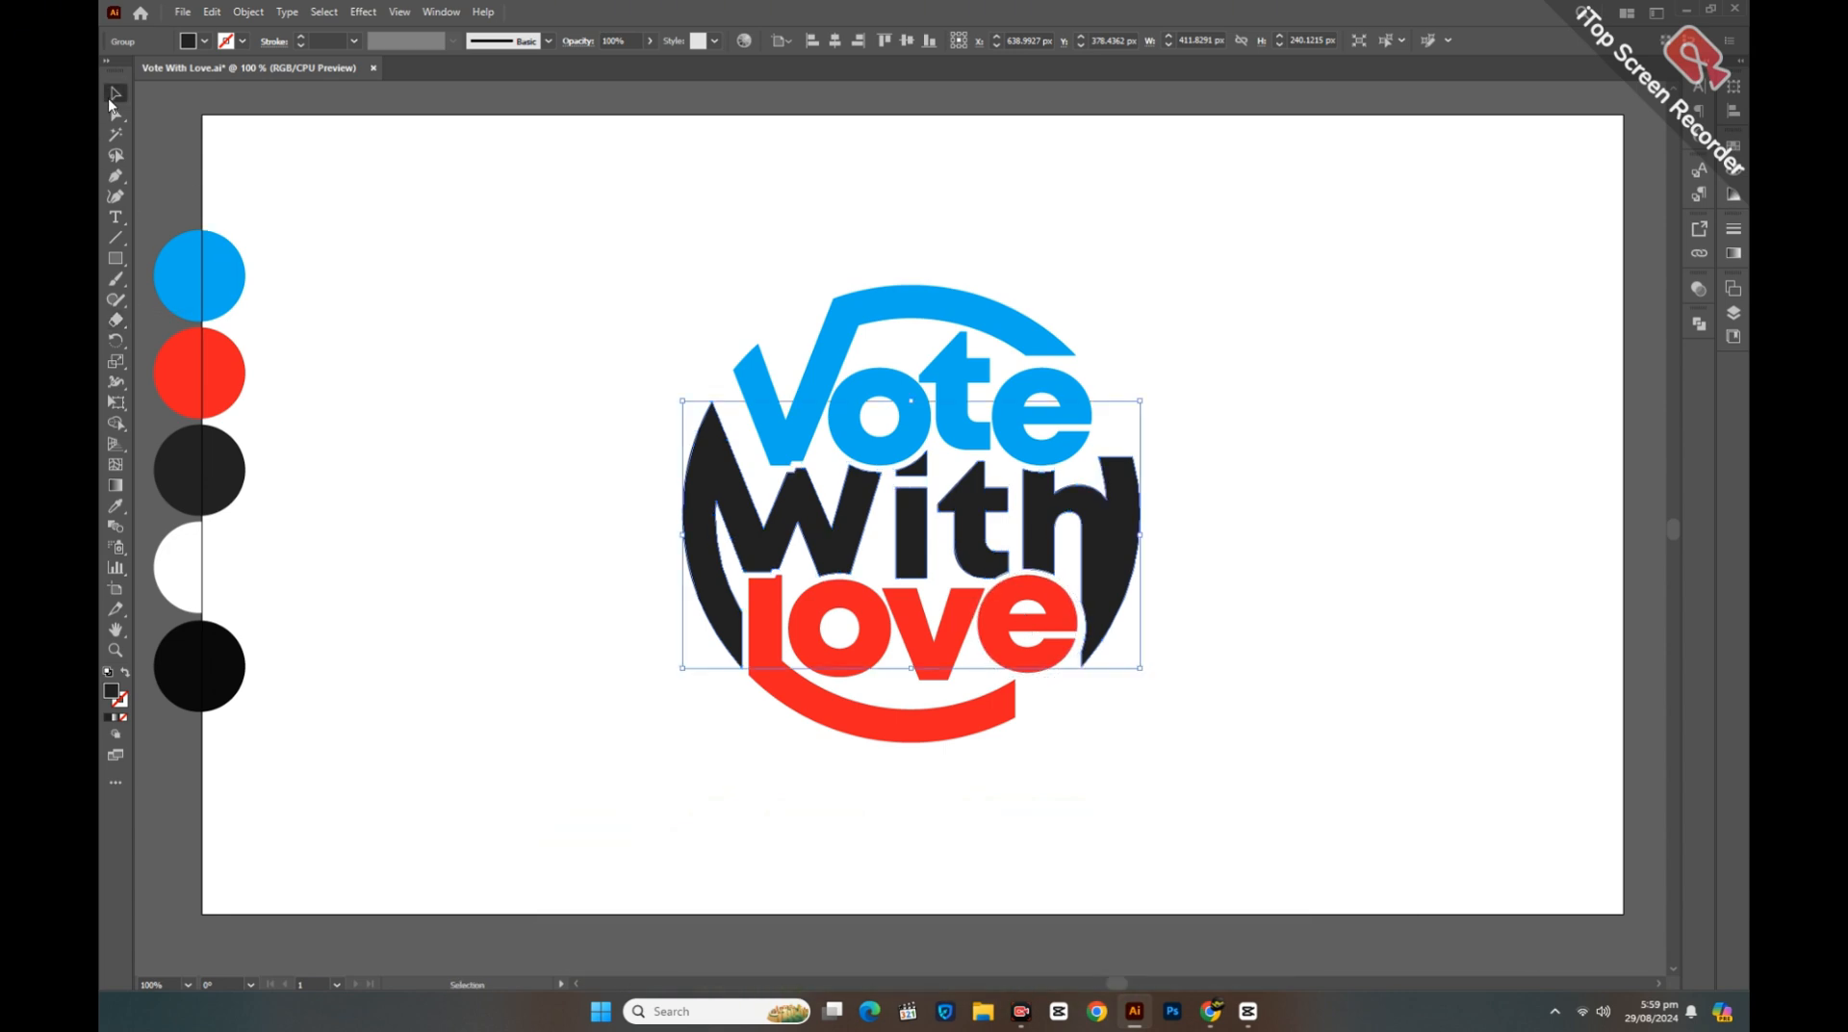